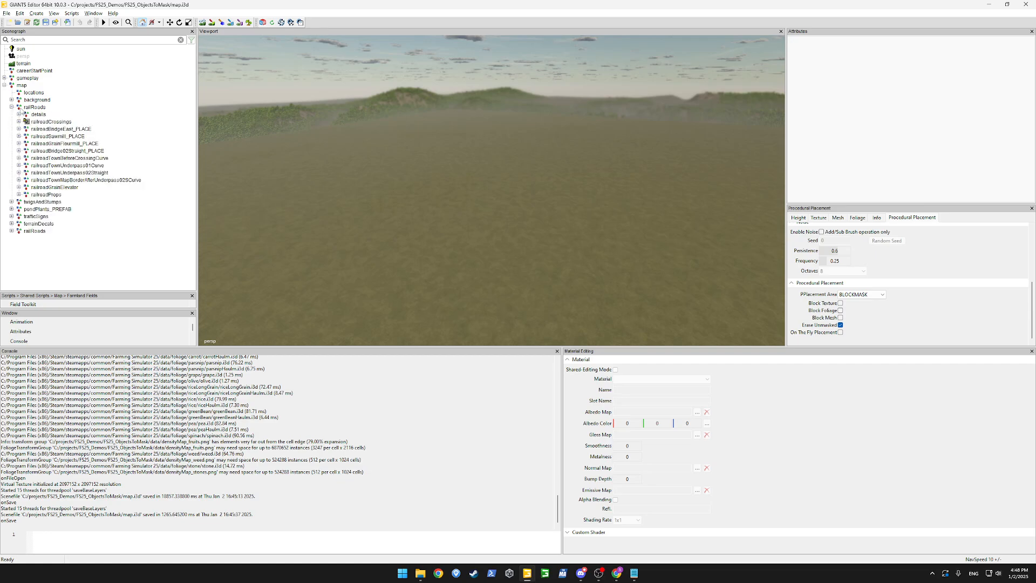
- Select railroadBridgeEast_PLACE in the last railRoads group of the scenegraph and frame it in the viewport
left_click(44, 130)
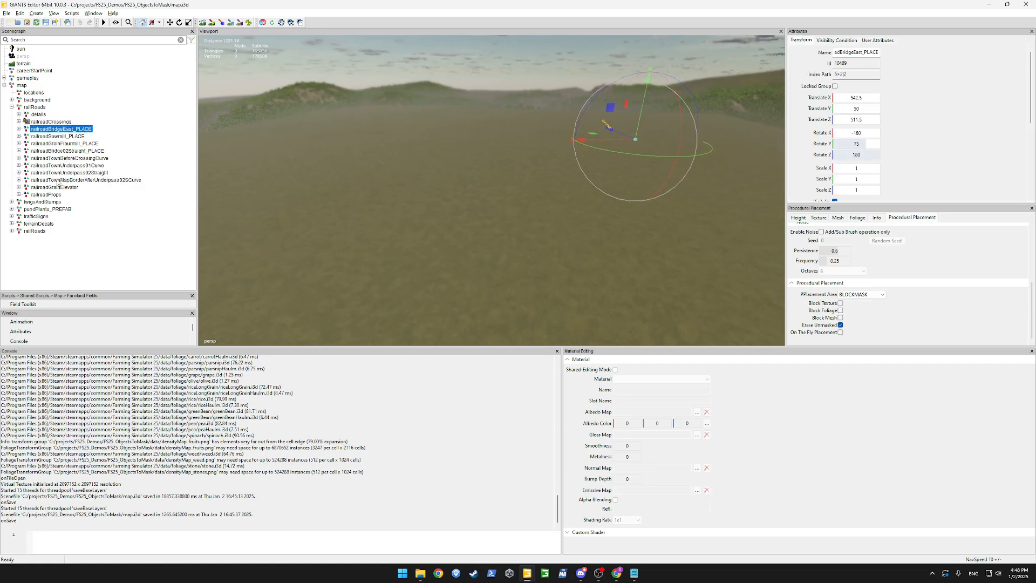
left_click(12, 231)
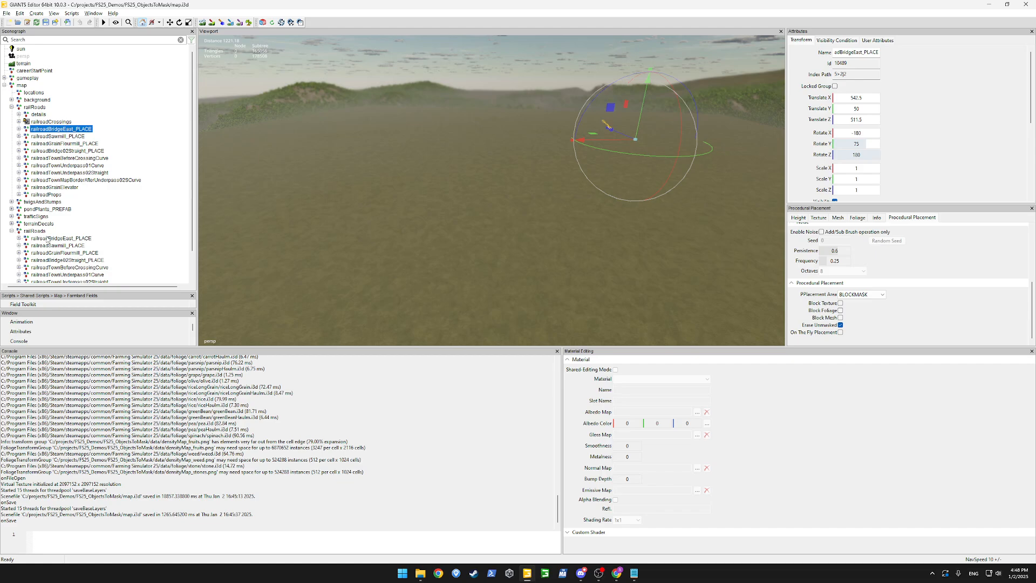
left_click(51, 238)
left_click_drag(429, 212, 477, 181, "alt")
key("ctrl+b")
scroll(470, 191, "up", 3)
scroll(439, 216, "up", 5)
scroll(504, 234, "up", 5)
scroll(444, 237, "up", 4)
scroll(461, 197, "down", 10)
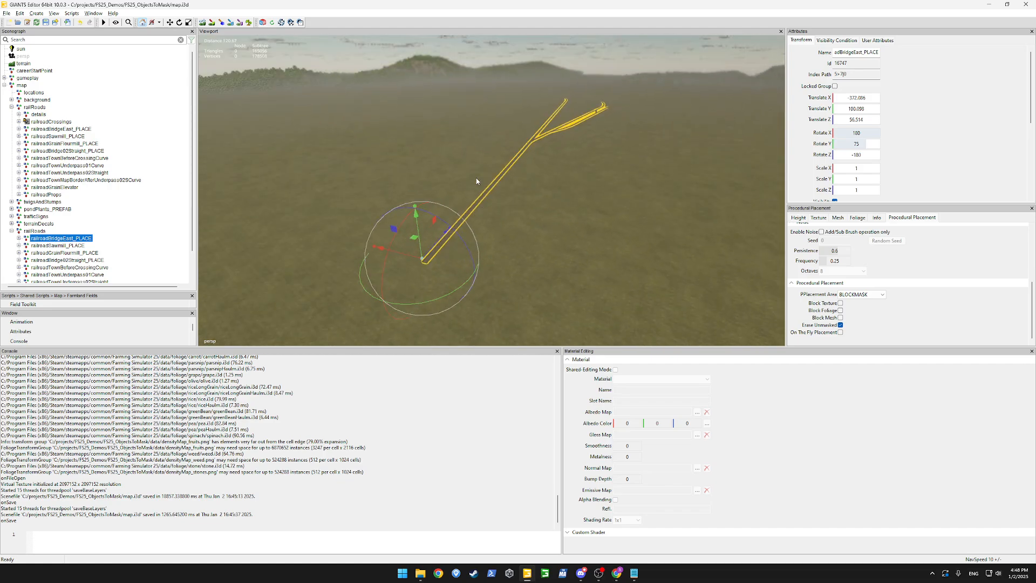
- Add a new procedural placement script named SM_CastObjectToMask
left_click(93, 13)
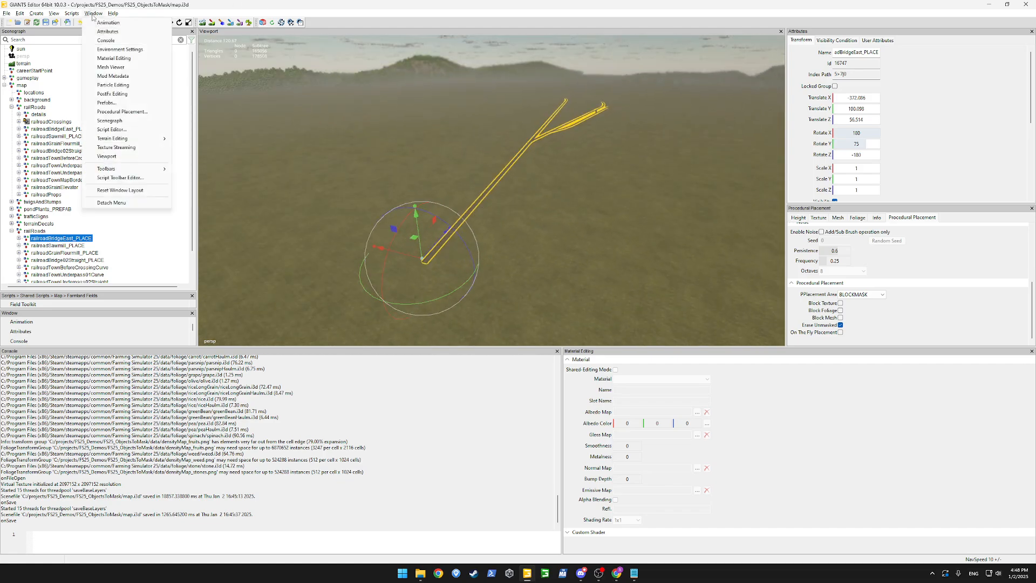
left_click(122, 112)
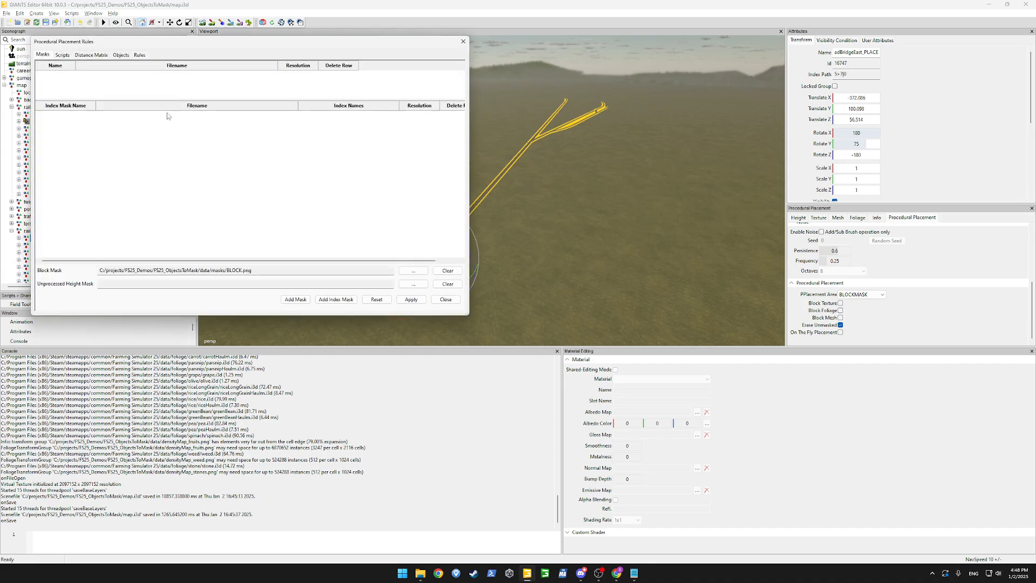
left_click(62, 55)
left_click(146, 67)
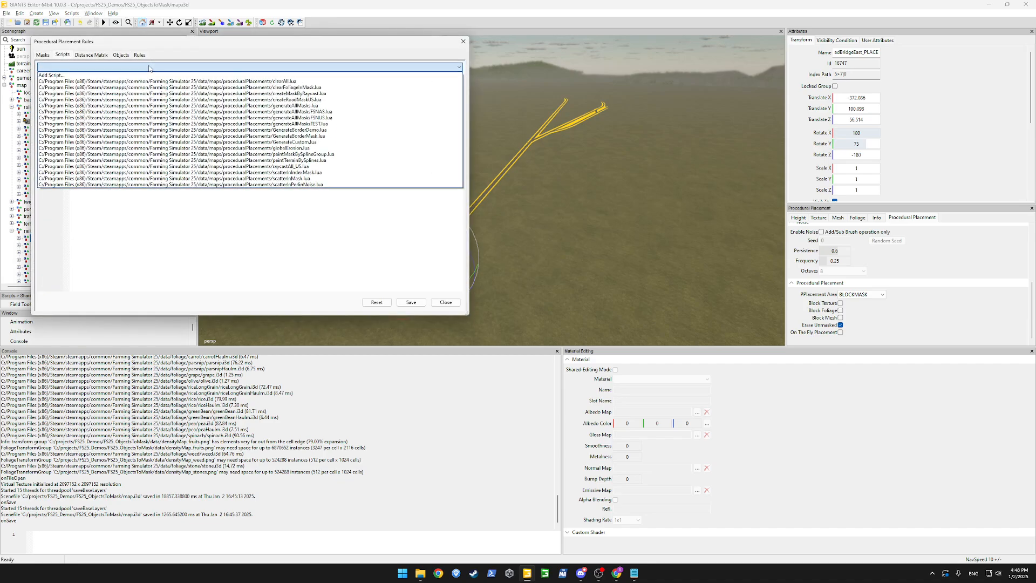
left_click(143, 75)
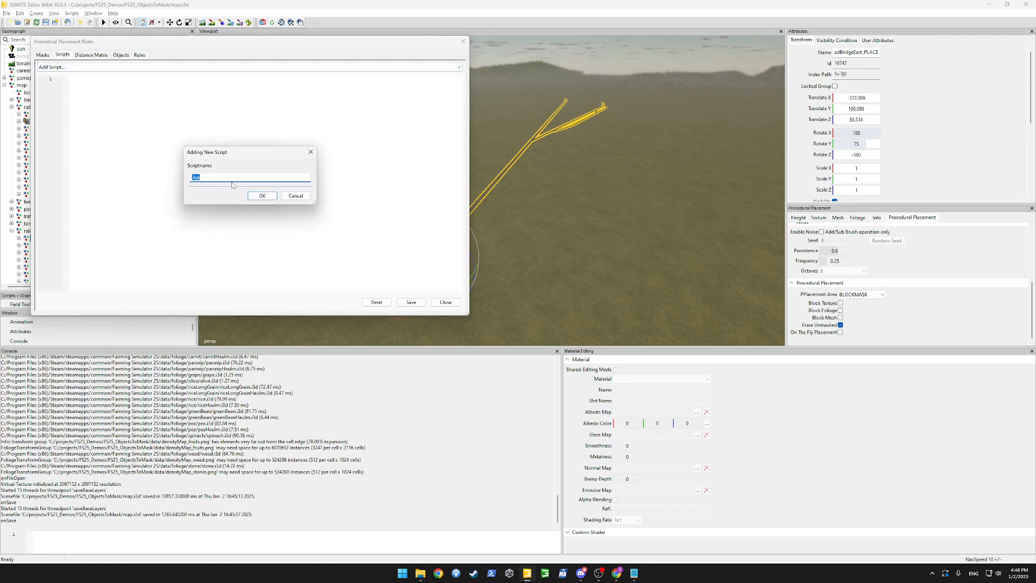
type("SM_CastObjectToMask")
key("Return")
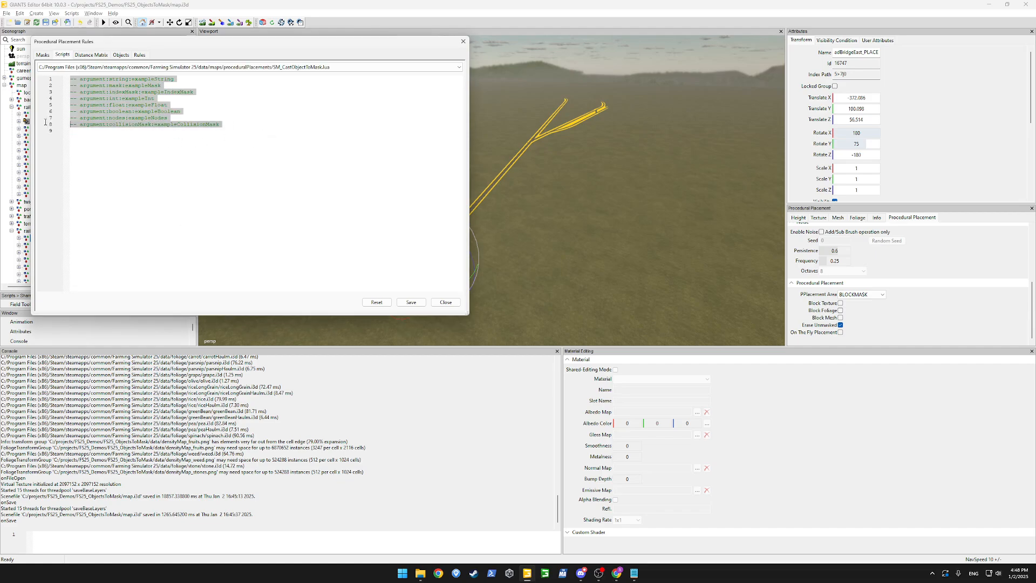
- Strip the template's example arguments down to the nodes argument and rename it roadNodes
key("BackSpace")
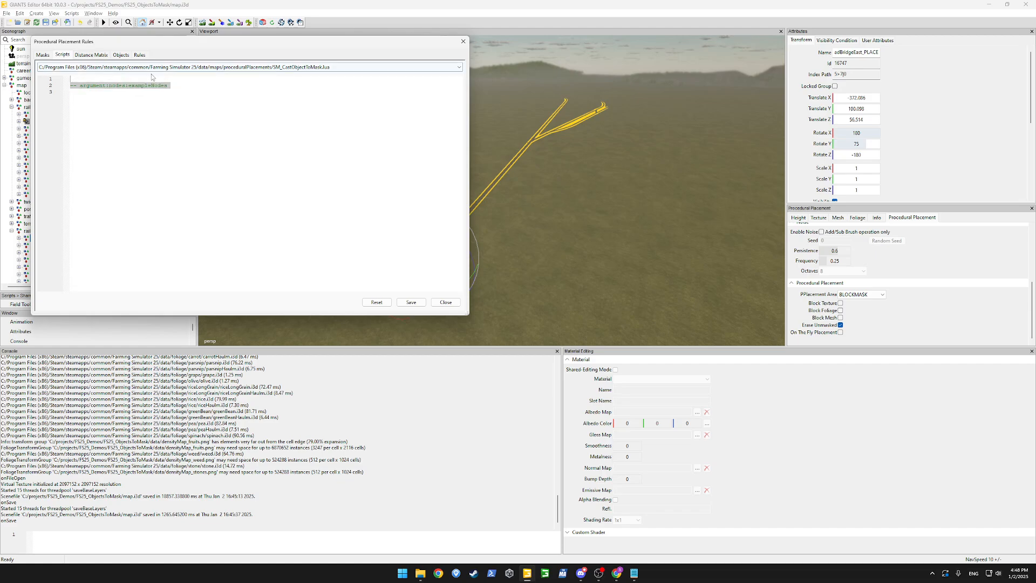
double_click(152, 80)
type("roadNodes")
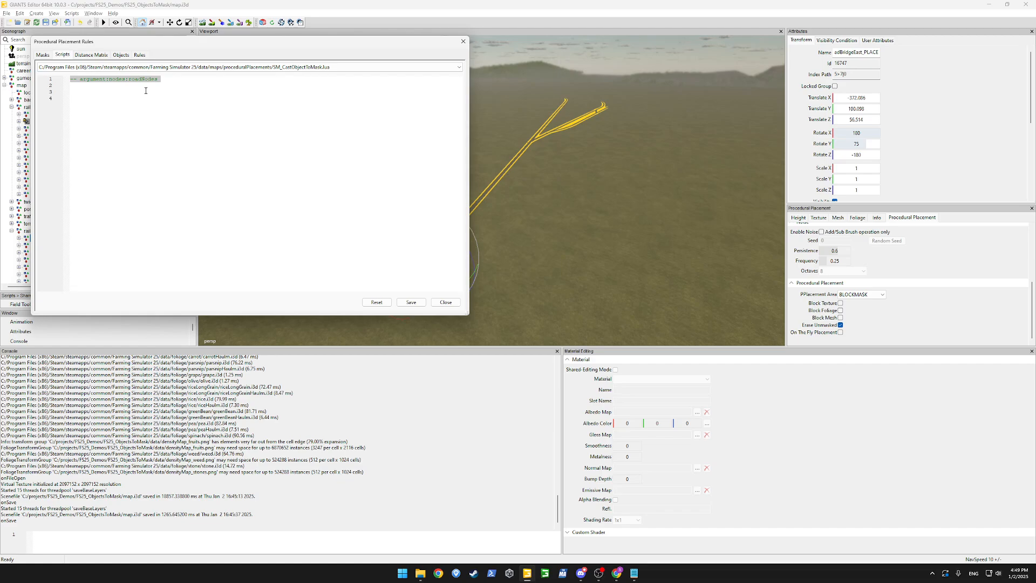
- Below the argument line, begin a PPProjectObjectsMask.new call with roadNodes and true as its first two parameters
type("PPProject")
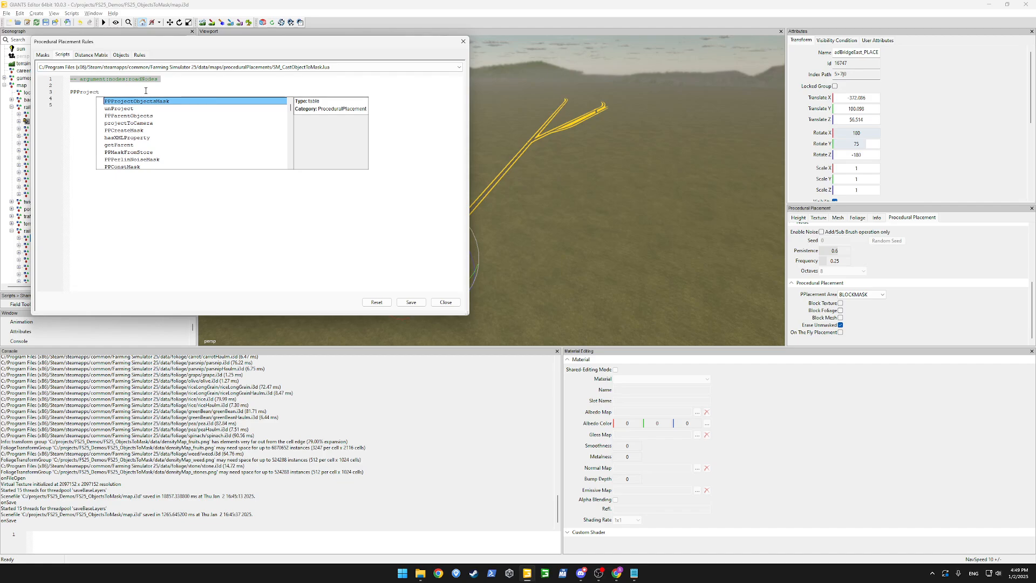
type("ObjectsMask")
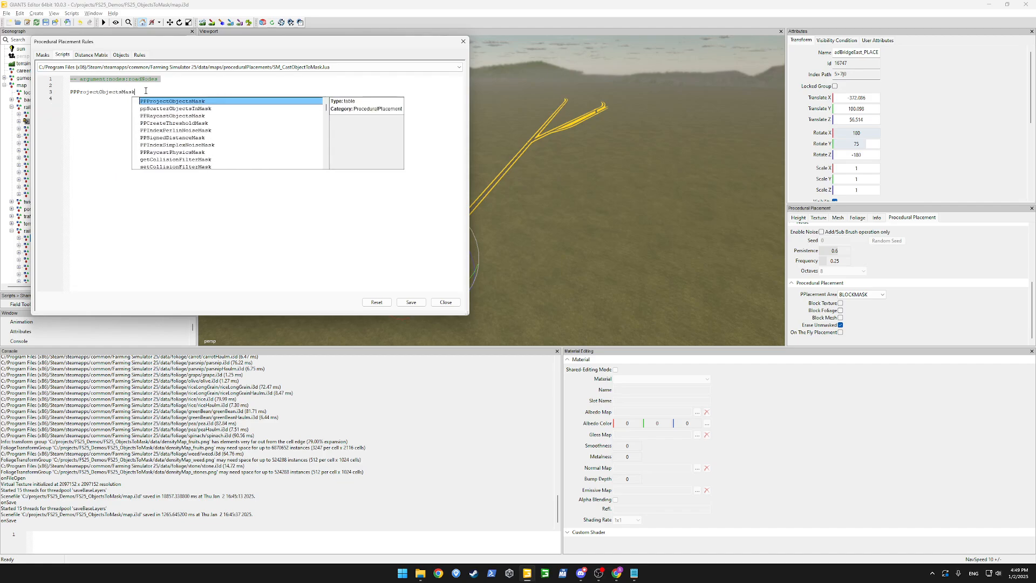
key("Return")
type(".new(")
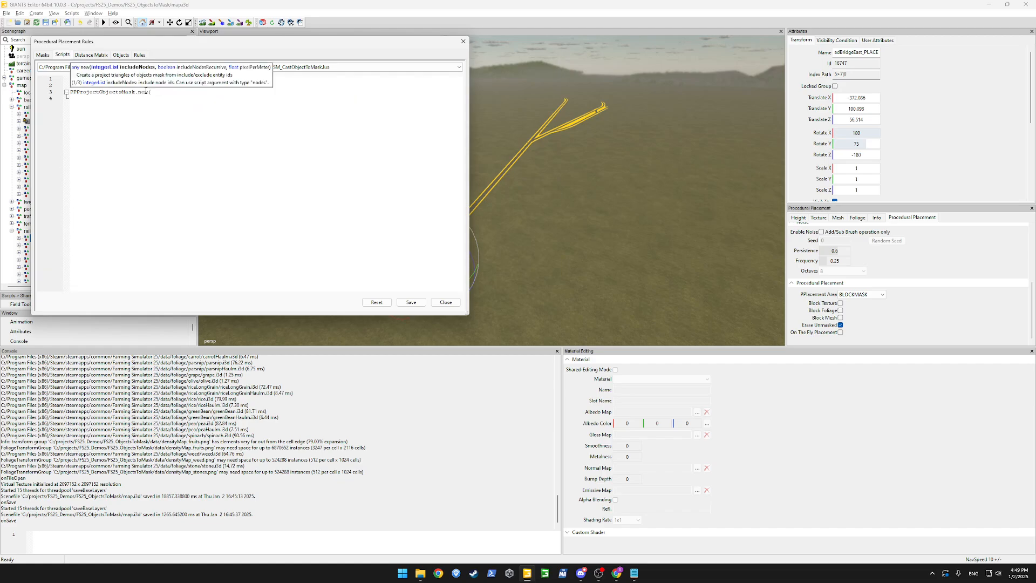
type("roadNodes,")
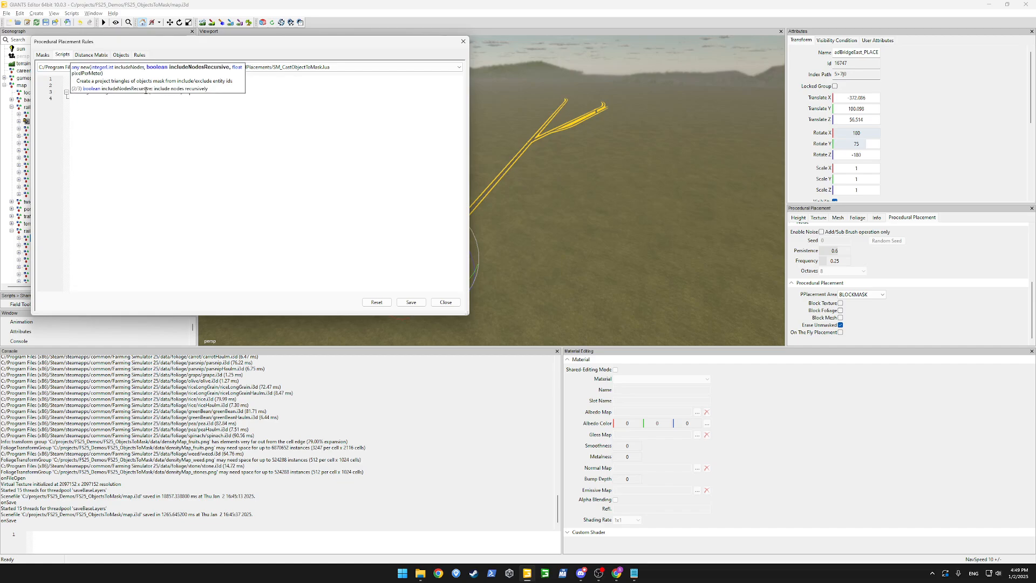
type(" true")
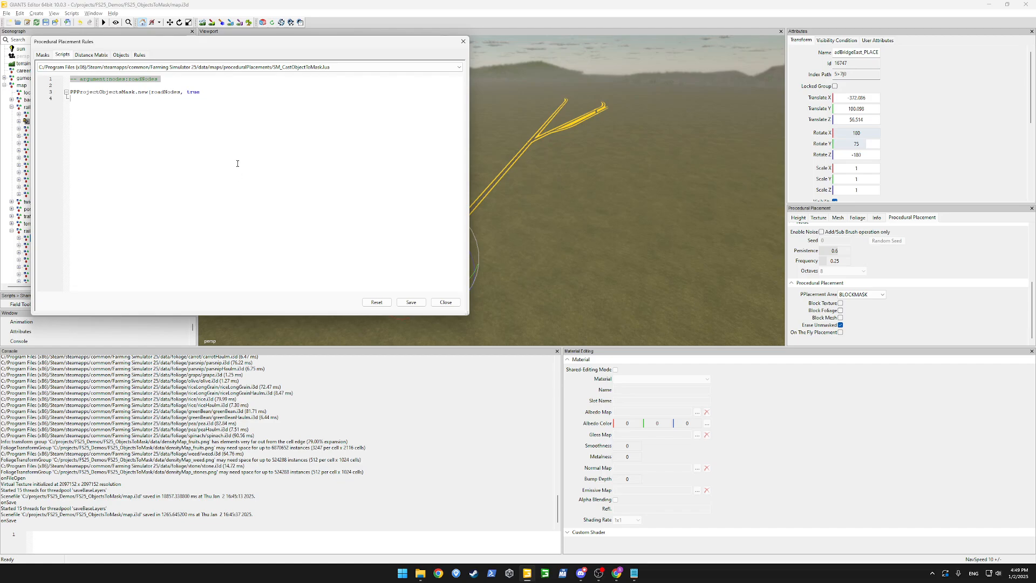
- Complete the PPProjectObjectsMask.new call with a pixels-per-meter value of 1 and a closing parenthesis
double_click(195, 93)
left_click_drag(338, 42, 527, 51)
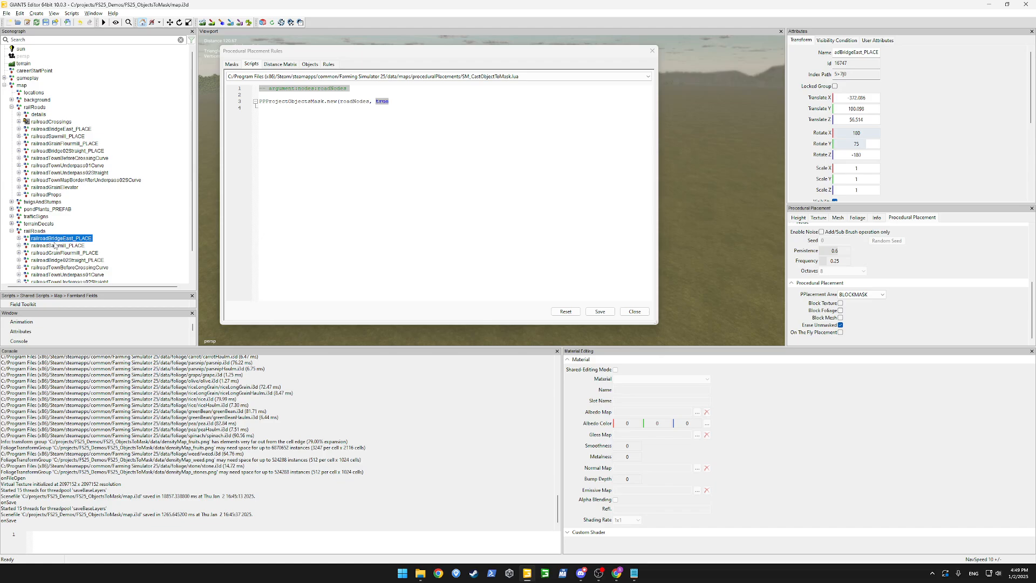
left_click(419, 147)
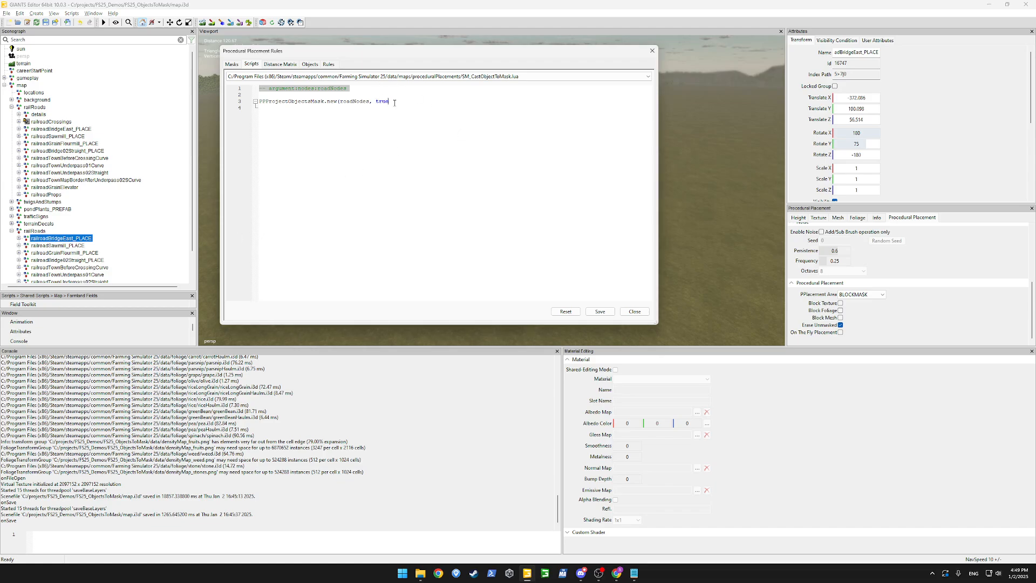
type(", 1")
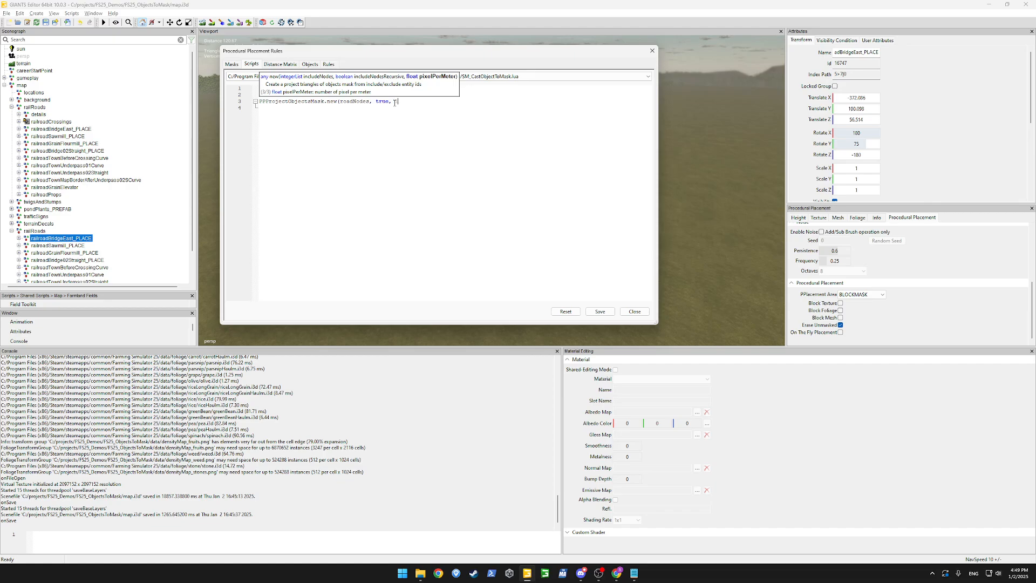
type(")")
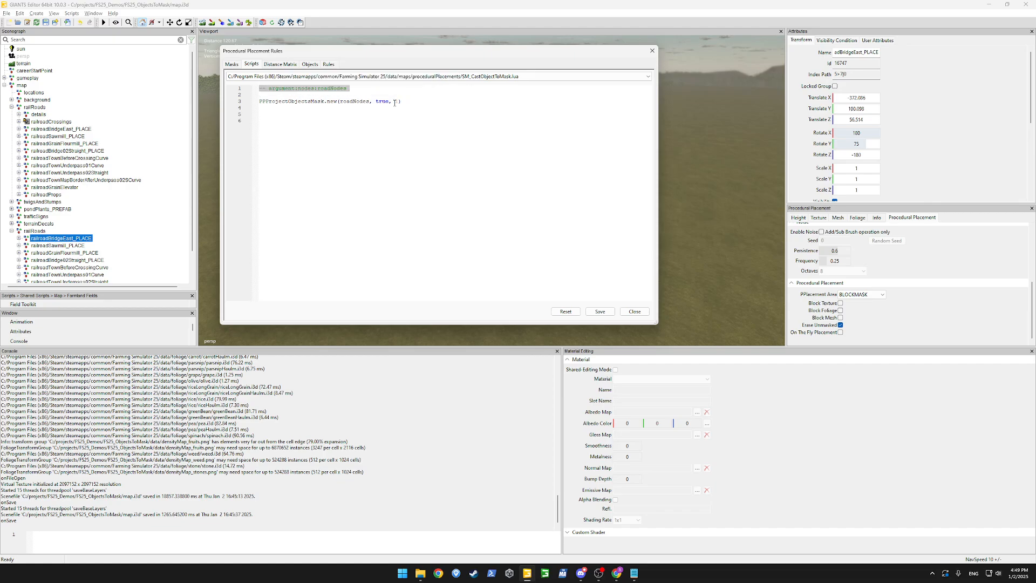
- Assign the PPProjectObjectsMask.new call to a variable named GEN_roadMask
left_click(399, 106)
type("G")
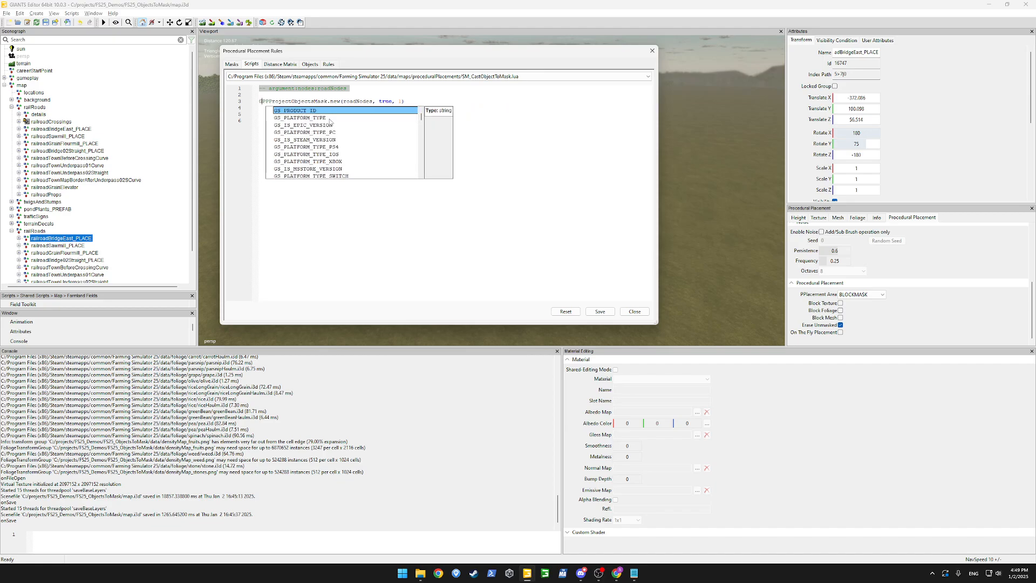
type("EN_")
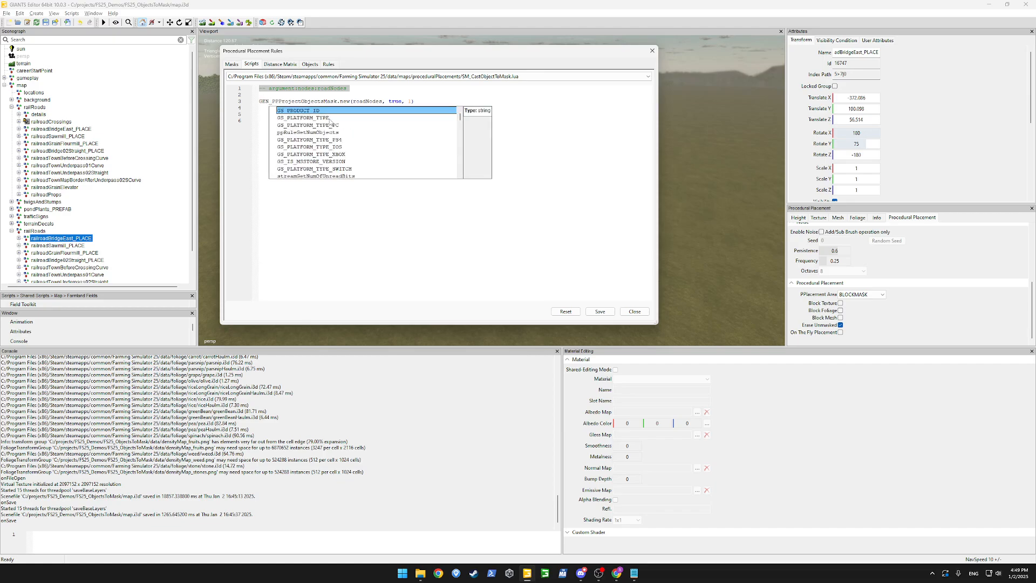
type("roadMask ")
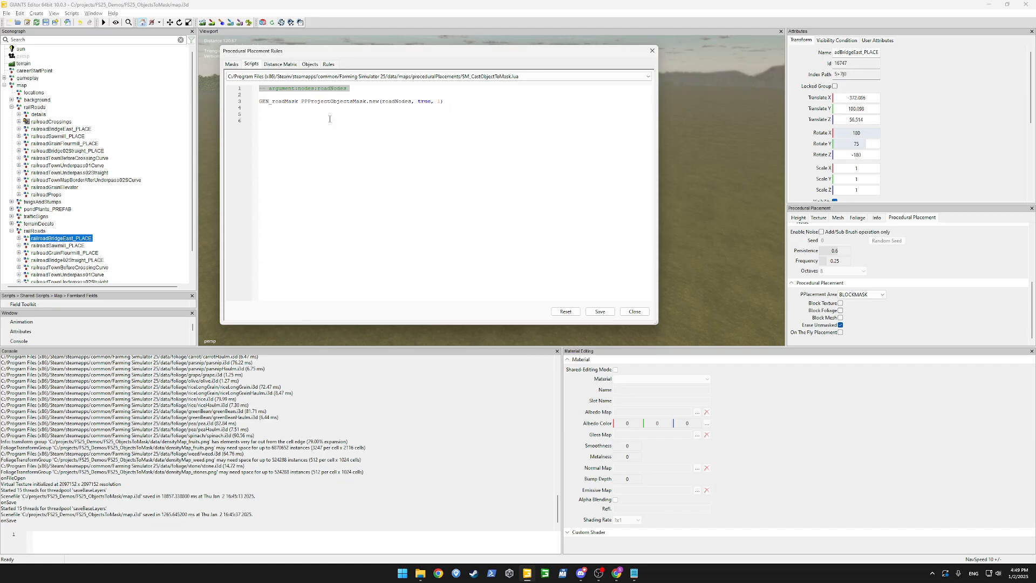
type("= ")
- Add the line PPDebugMask(GEN_roadMask) below the mask assignment
type("PP")
type("Deb")
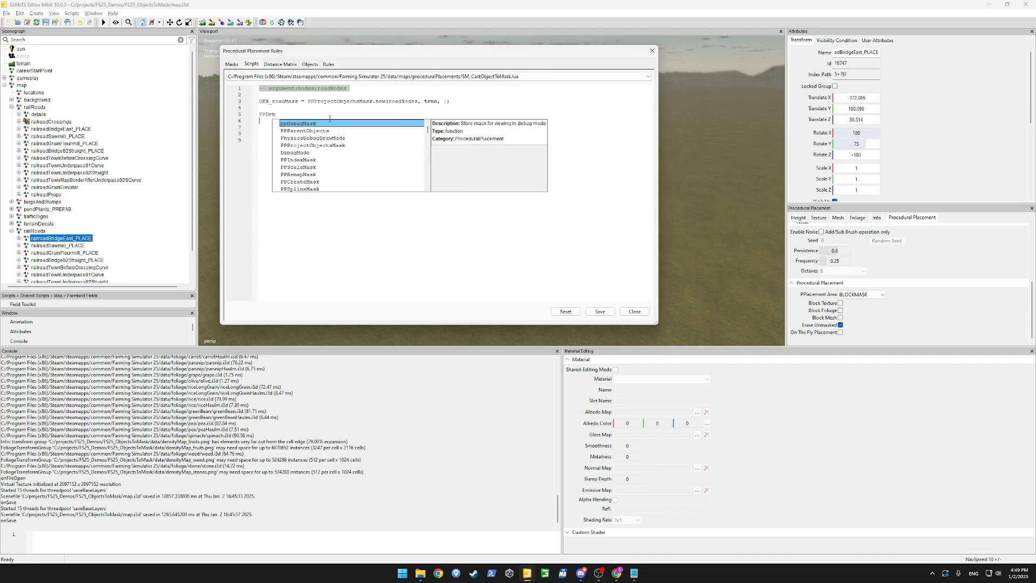
type("ugM")
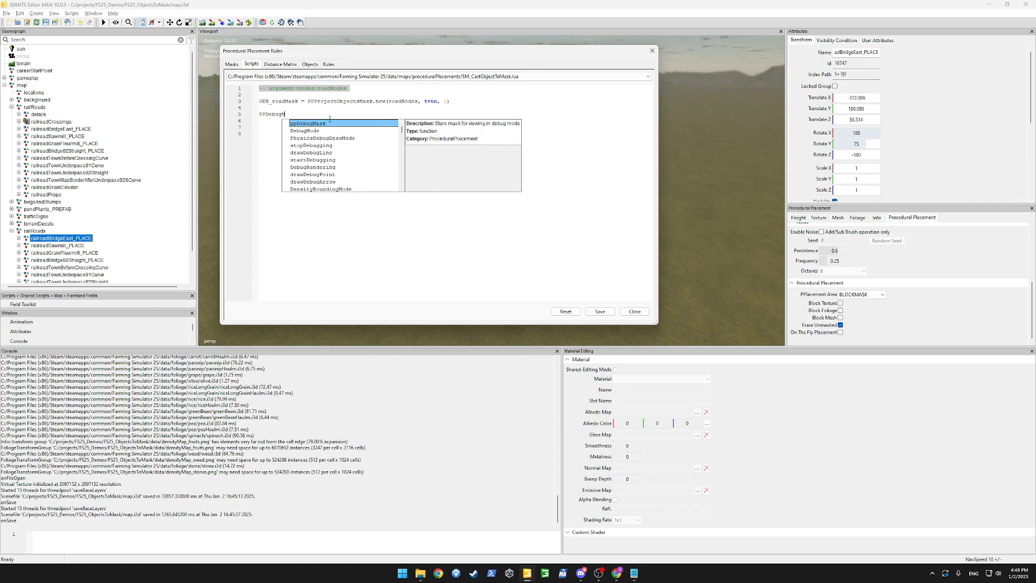
type("ask()")
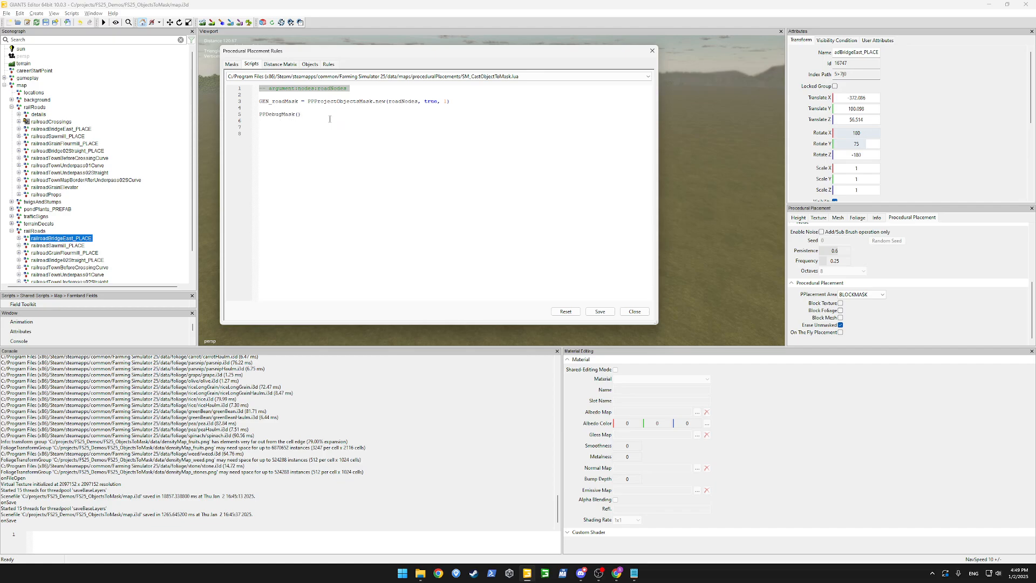
key("Left")
type("GEN_roadM")
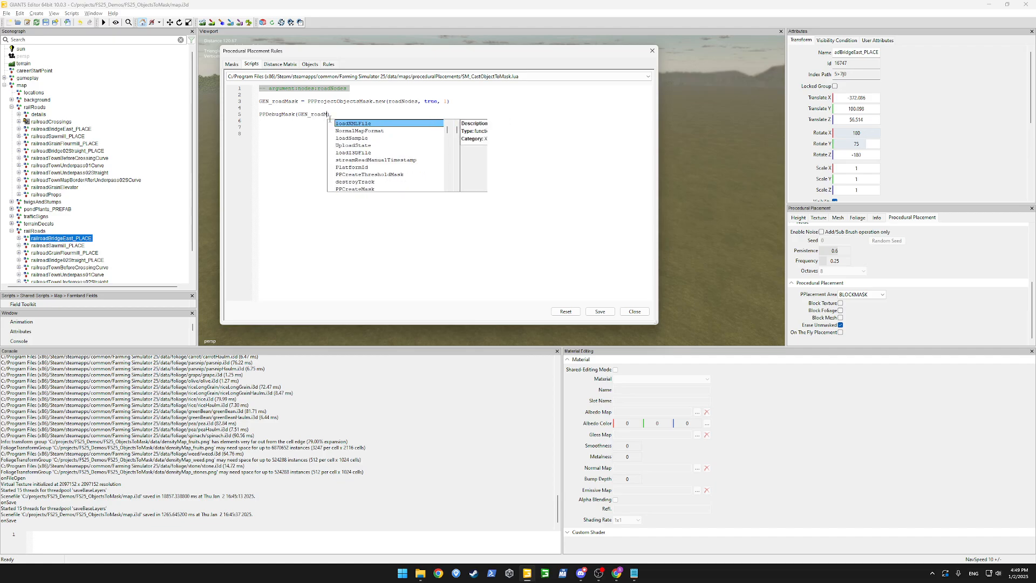
type("ask")
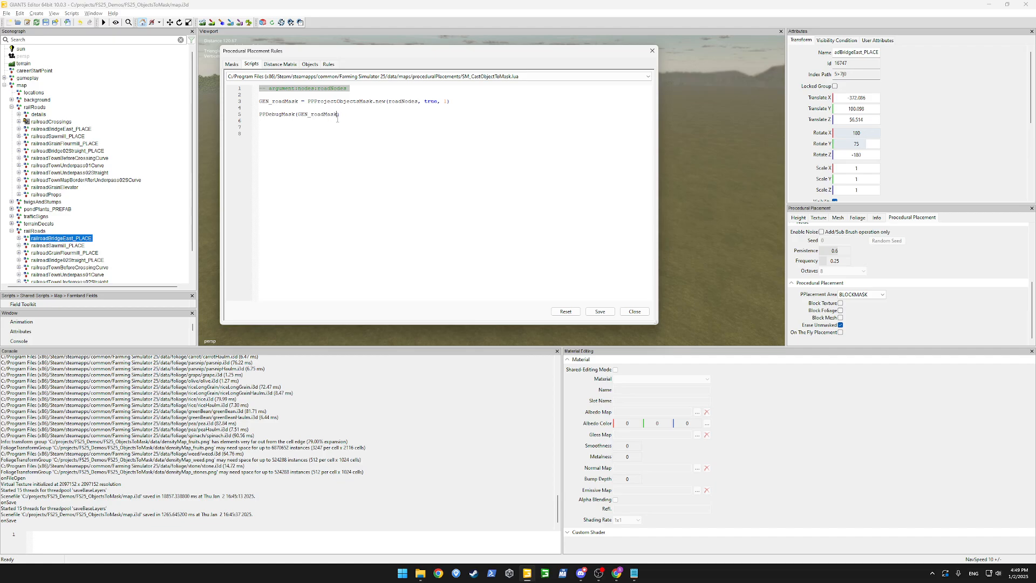
- Change the debug line to PPDebugMask.new() by adding .new and removing the GEN_roadMask argument
left_click(295, 115)
type(".new")
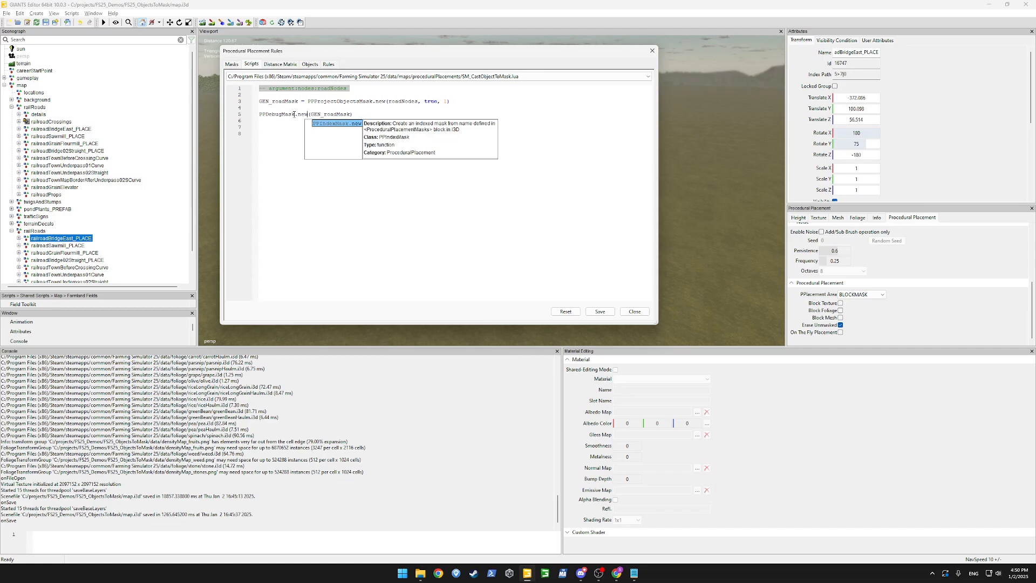
key("Escape")
type(",")
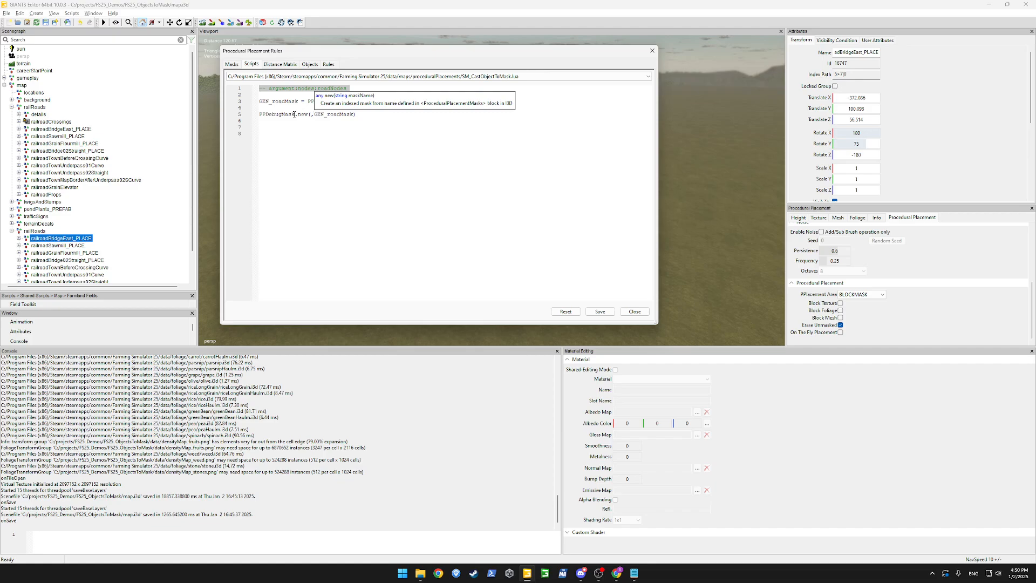
key("BackSpace")
key("ctrl+shift+Right")
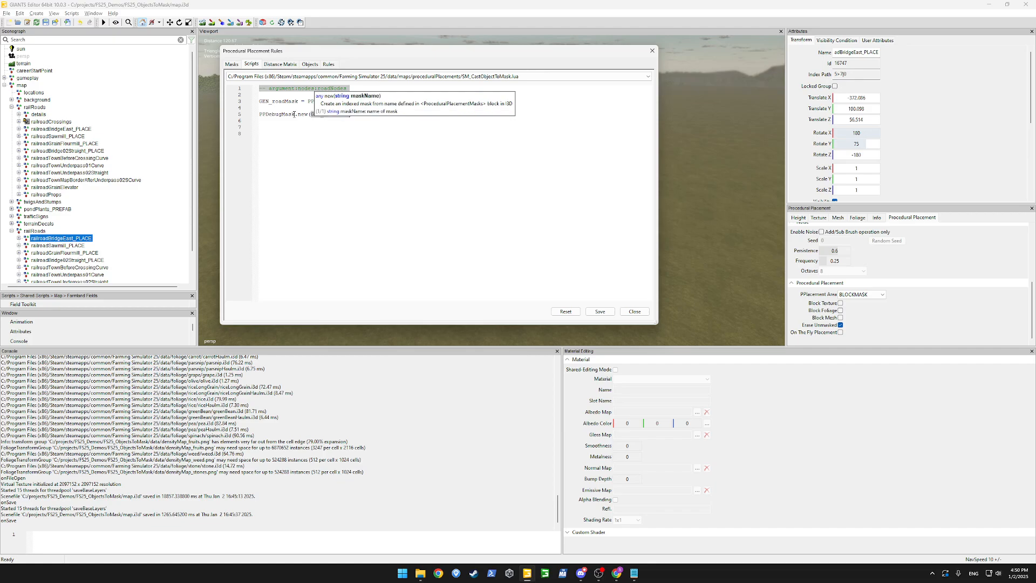
key("BackSpace")
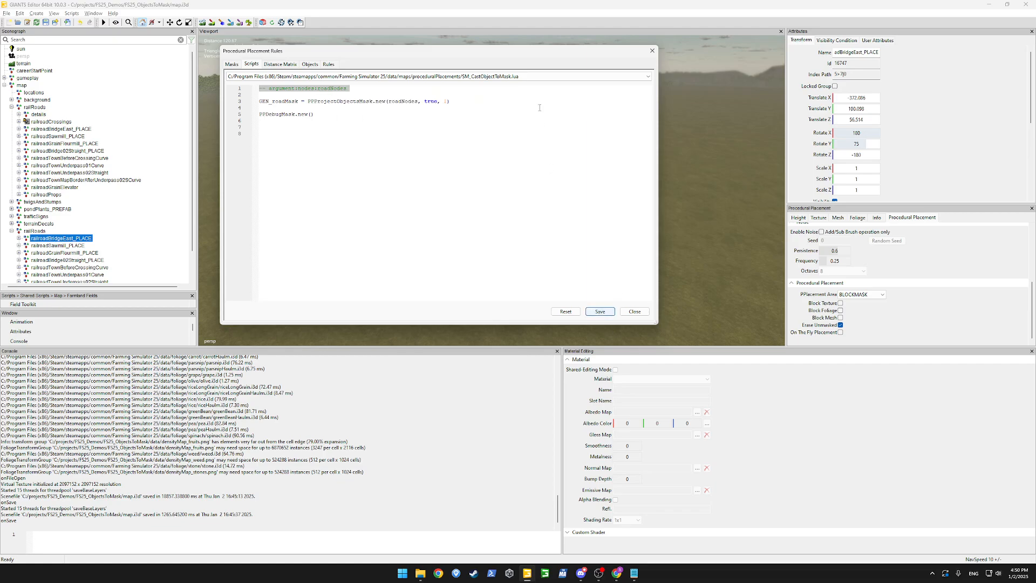
- Open the generateAllMasksFSNAS.lua script and look through its code for how masks are created and saved
left_click(523, 80)
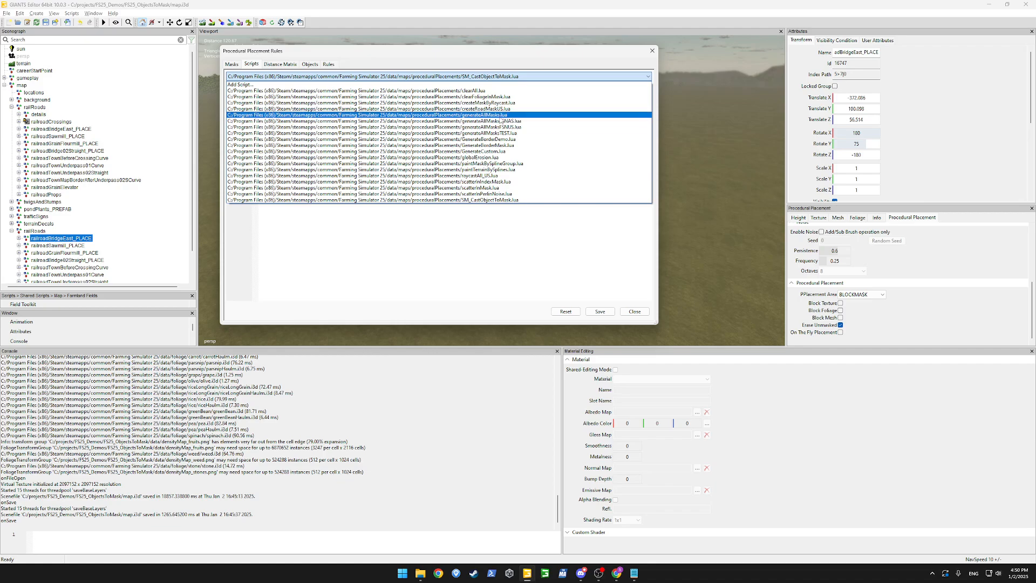
left_click(440, 121)
scroll(441, 163, "down", 5)
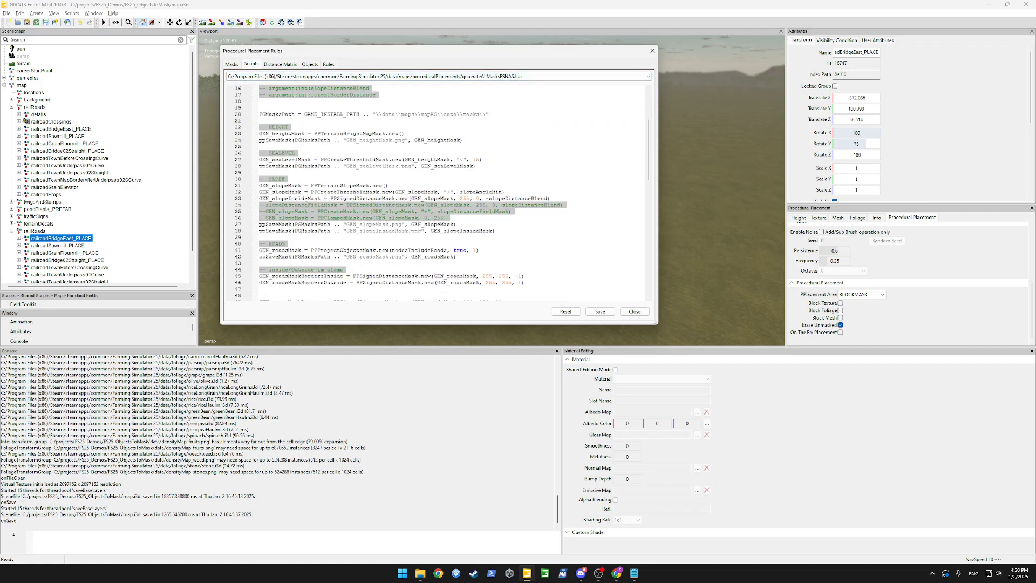
scroll(306, 204, "down", 14)
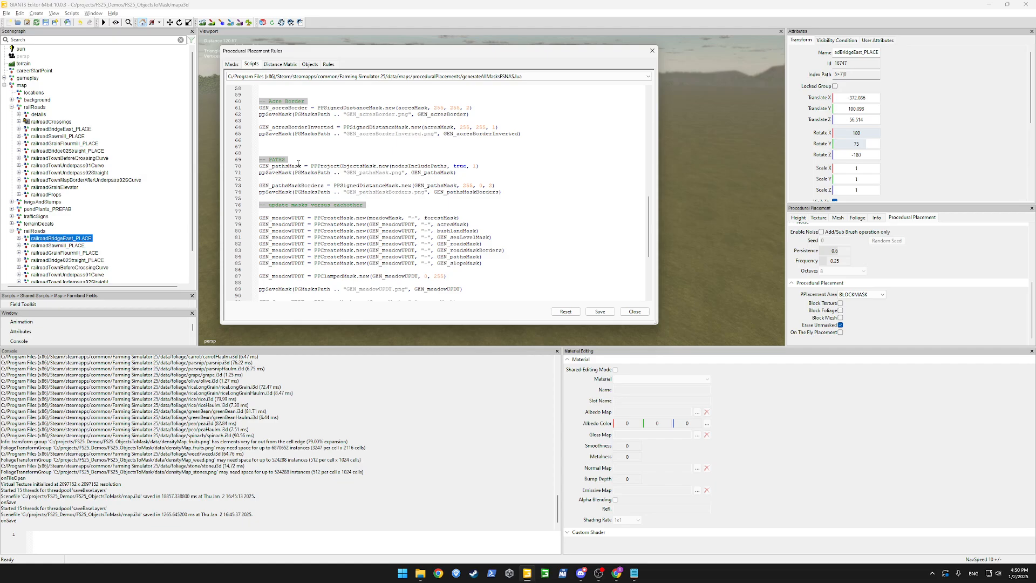
scroll(291, 185, "down", 7)
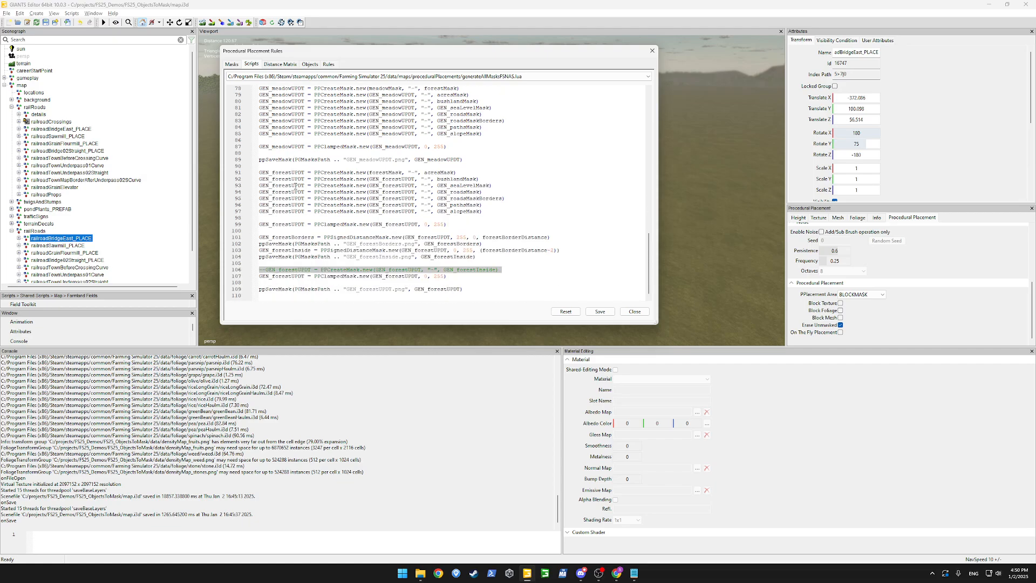
- Open the generateAllMasksFSNUS.lua script and look through its mask generation and saving code
left_click(509, 76)
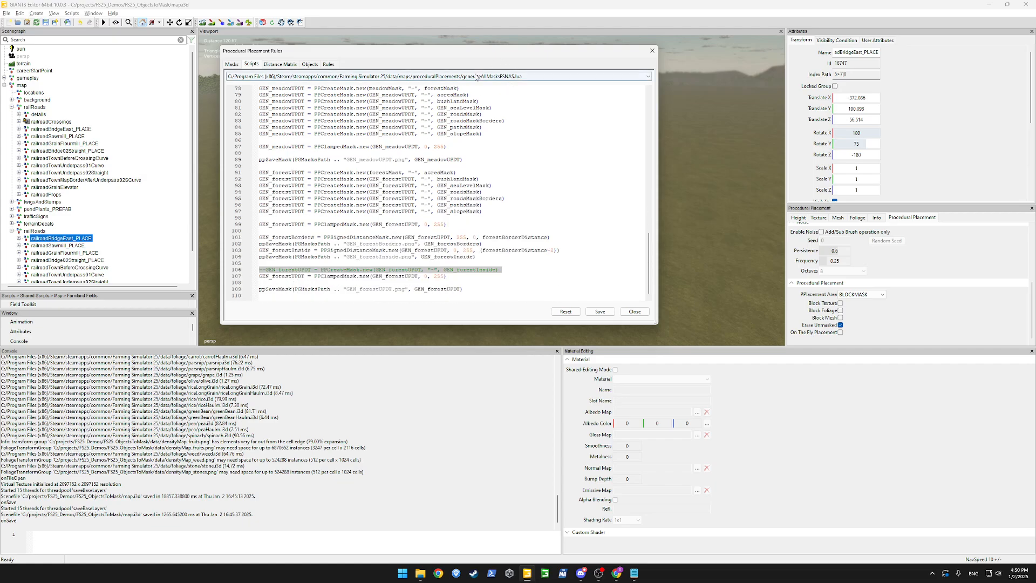
left_click(516, 128)
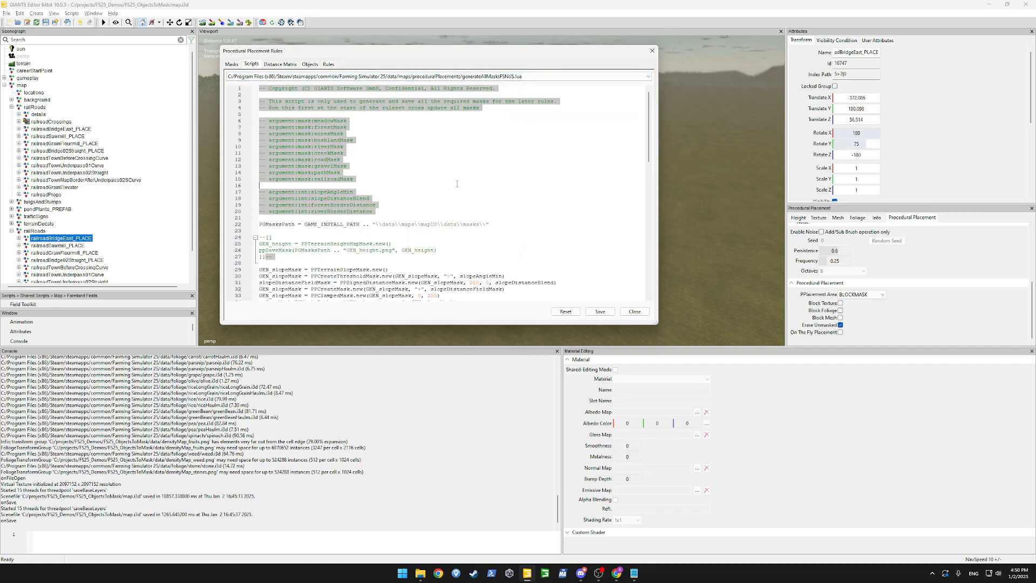
scroll(322, 181, "down", 20)
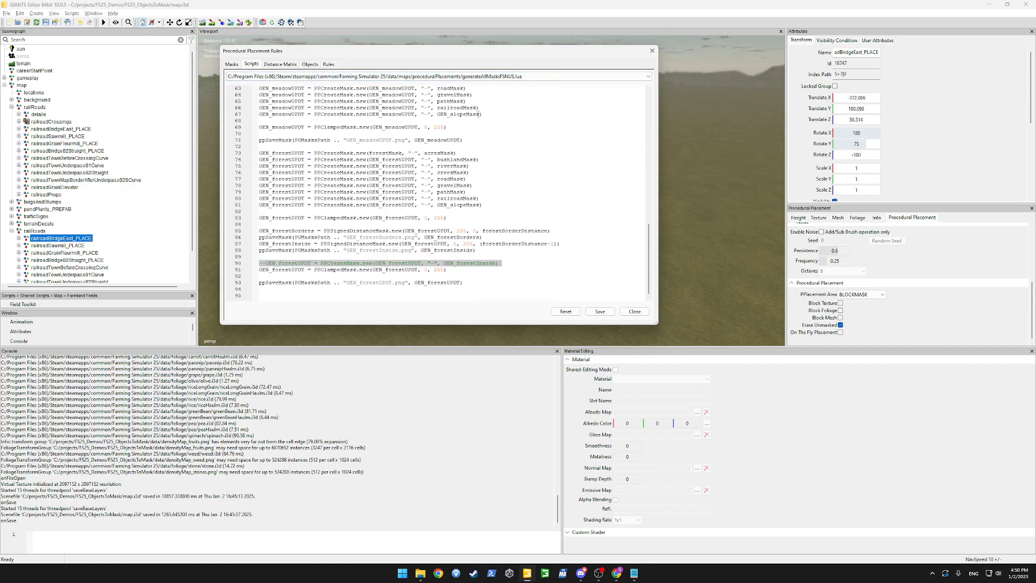
- Copy the ppDebugMask("GEN_river", GEN_river, false) line from the generateAllMasksTEST.lua script
left_click(536, 77)
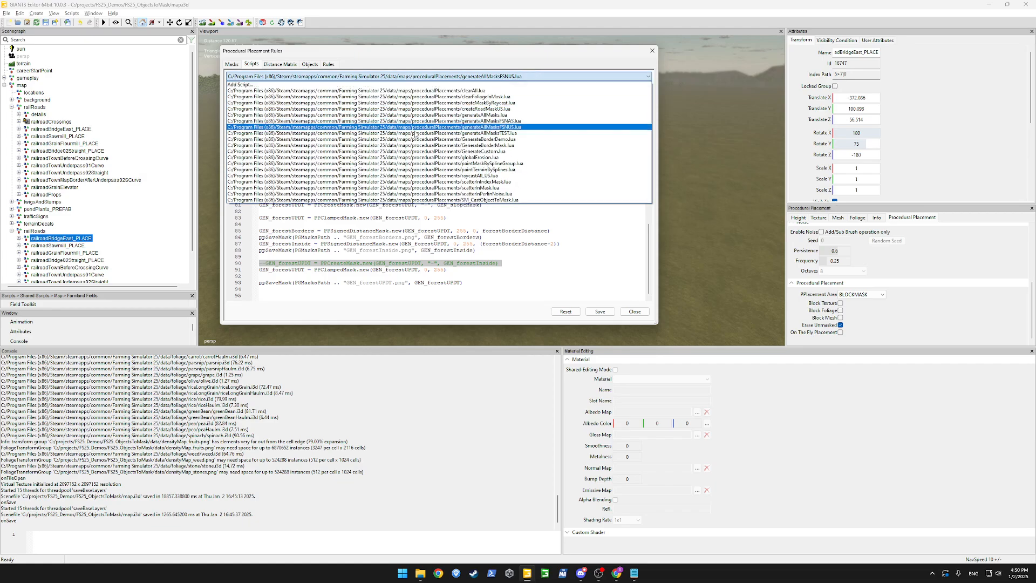
left_click(515, 134)
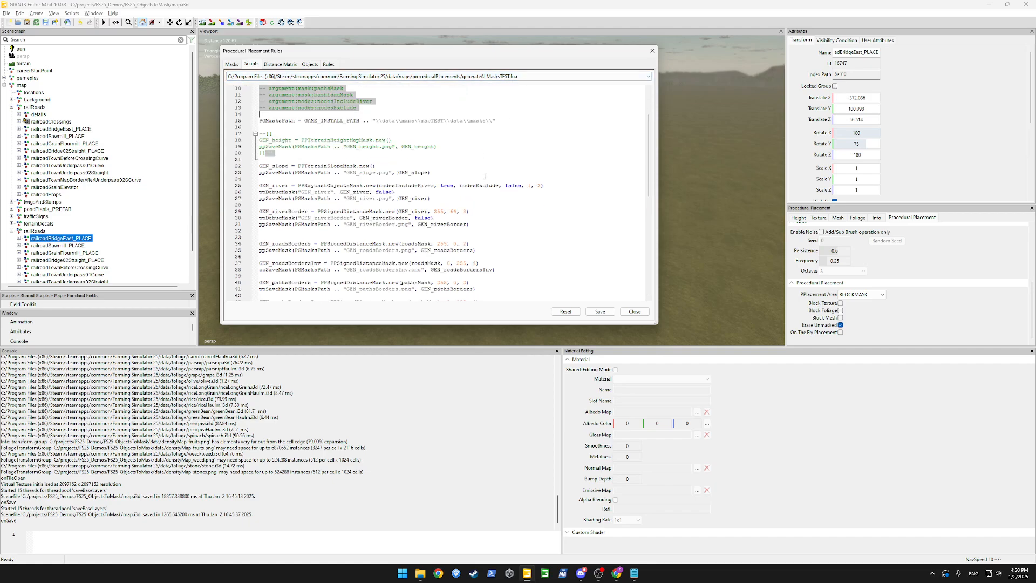
left_click_drag(259, 192, 395, 192)
key("ctrl+c")
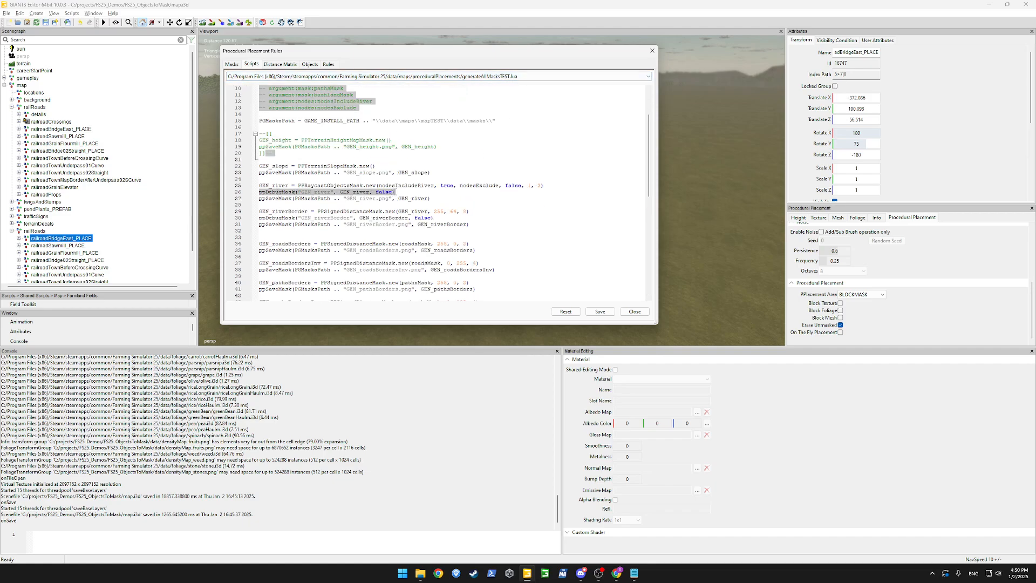
- Replace the PPDebugMask.new() line in SM_CastObjectToMask.lua with the copied ppDebugMask line
left_click(508, 76)
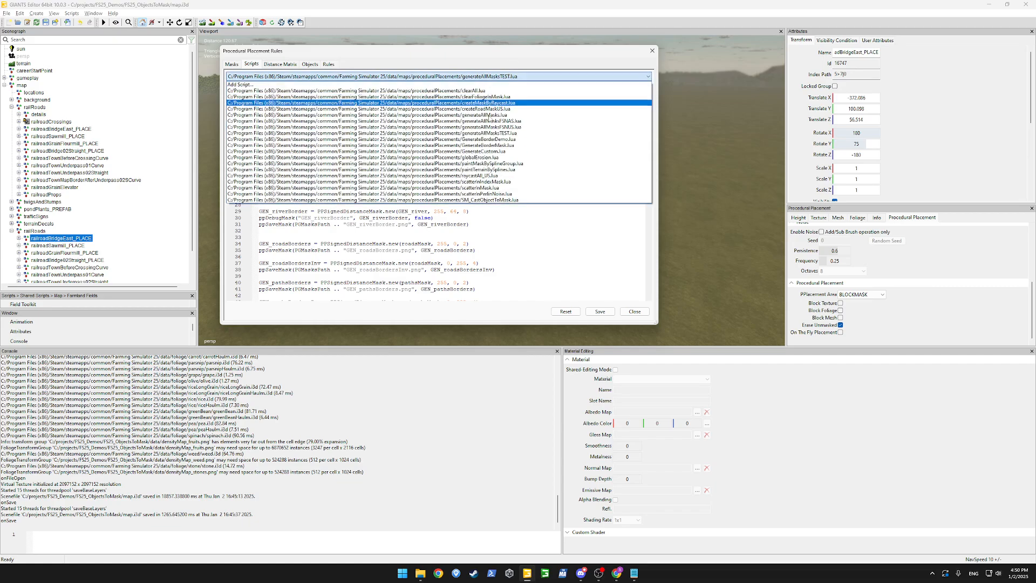
left_click(486, 200)
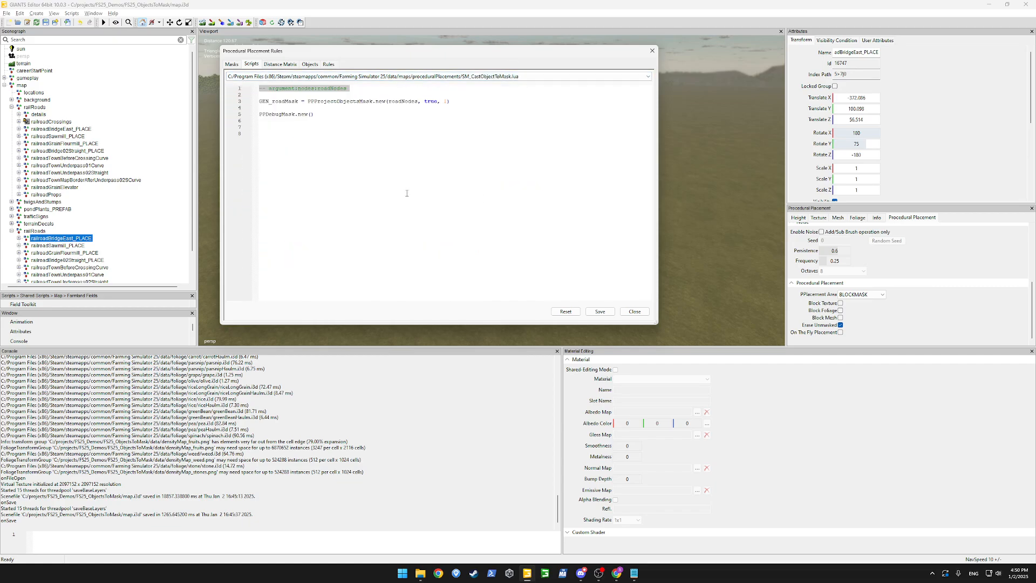
left_click_drag(334, 121, 259, 104)
key("ctrl+v")
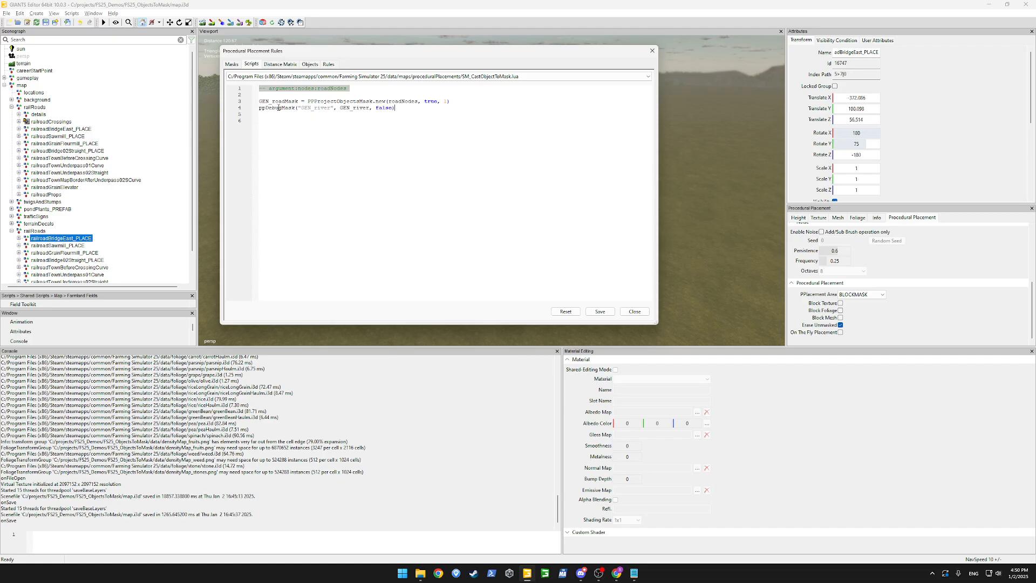
- Replace both GEN_river references in the ppDebugMask line with GEN_roadMask and save the script
double_click(282, 101)
key("ctrl+c")
double_click(354, 108)
key("ctrl+v")
double_click(306, 108)
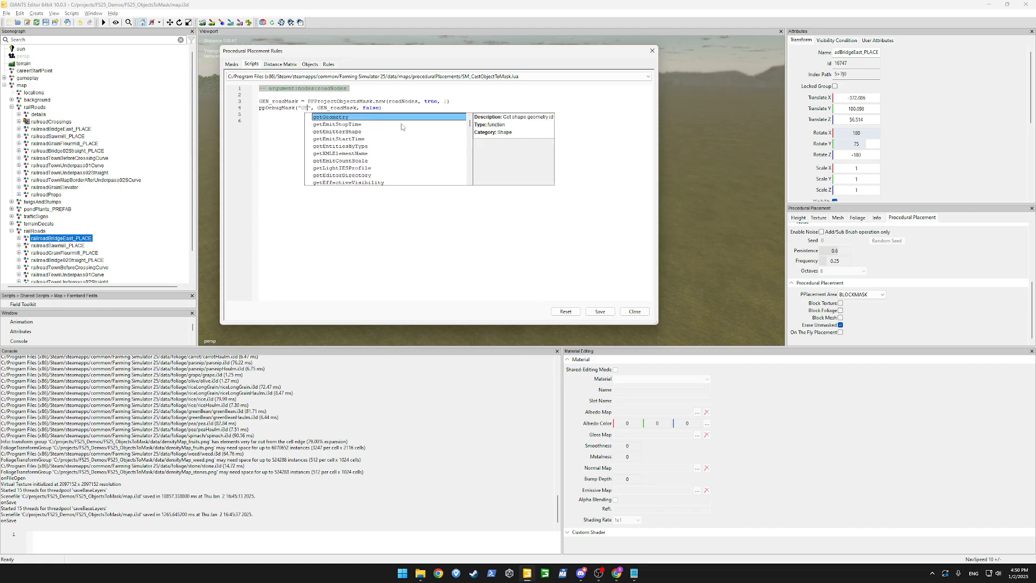
key("ctrl+v")
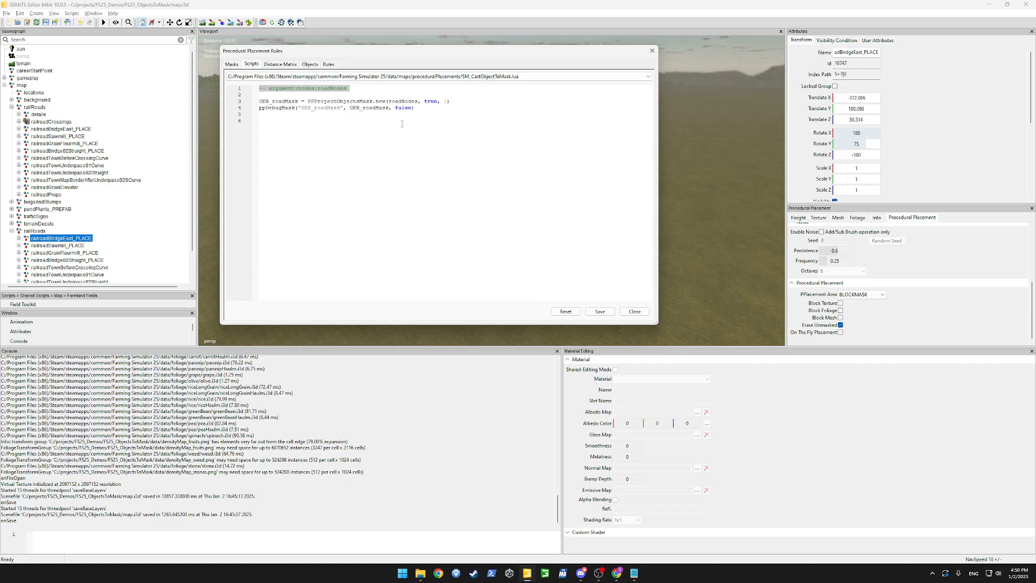
left_click(599, 311)
- Add a new placement rule named GenerateRoadMasks
left_click(328, 64)
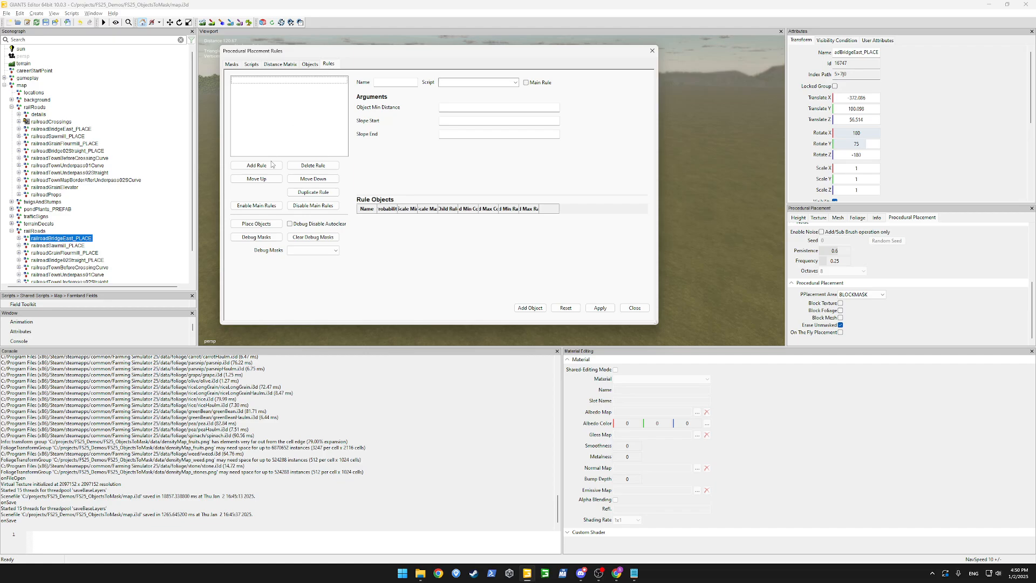
left_click(264, 167)
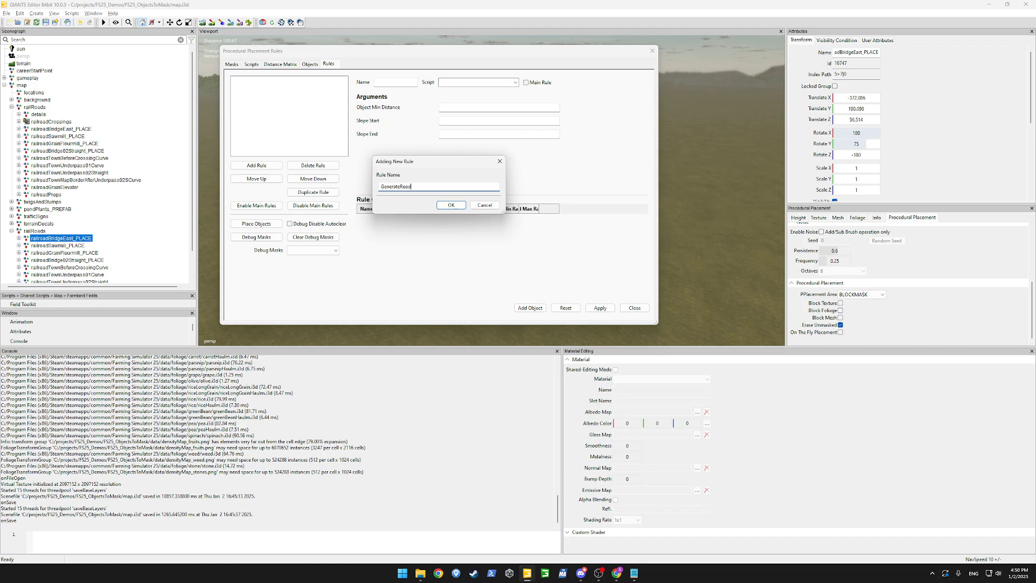
type("GenerateRoadMask")
key("Return")
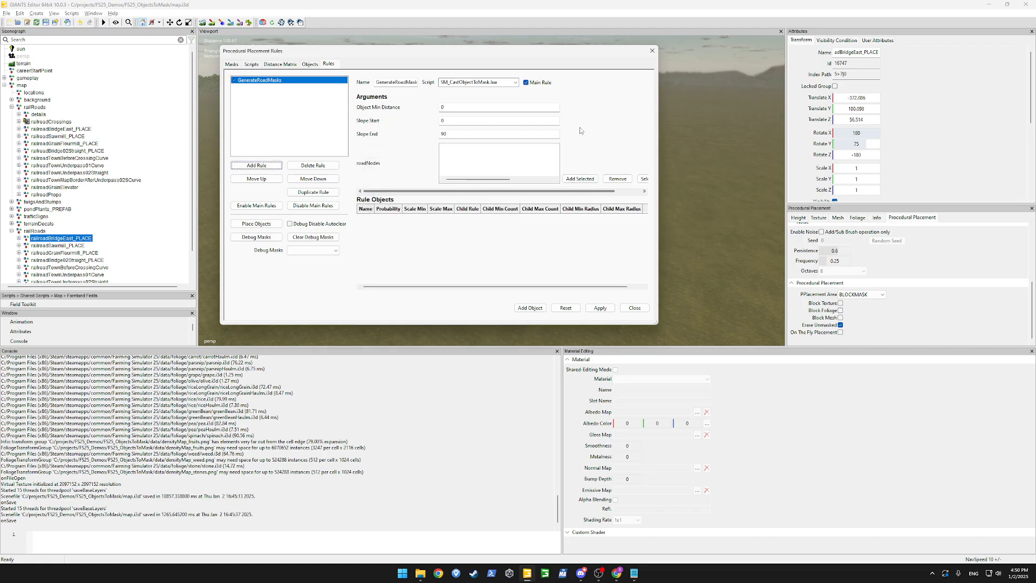
- Keep SM_CastObjectToMask.lua as the rule's script and add the railroadBridgeEast_PLACE node to its roadNodes argument
left_click(514, 83)
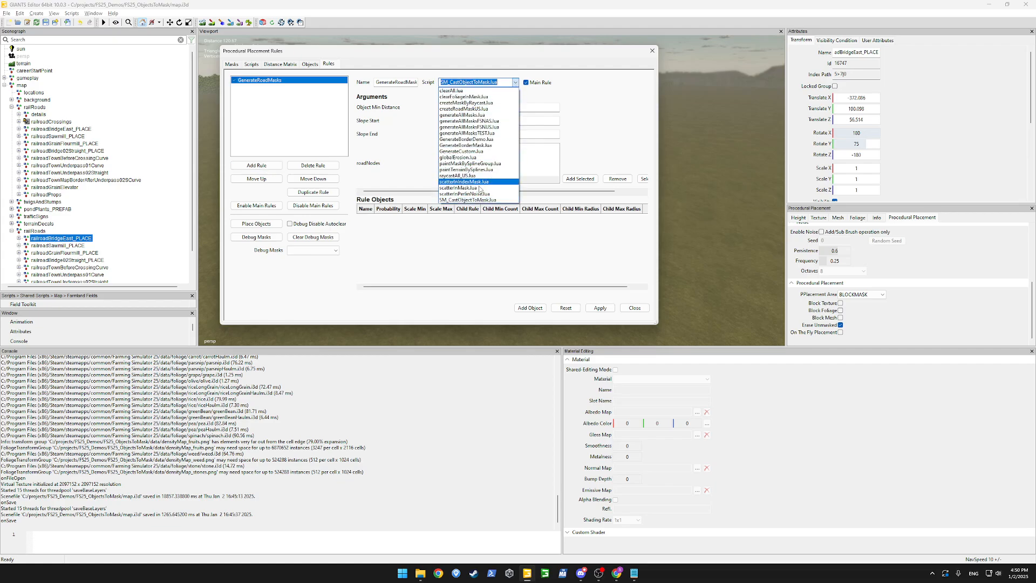
left_click(467, 74)
left_click(618, 153)
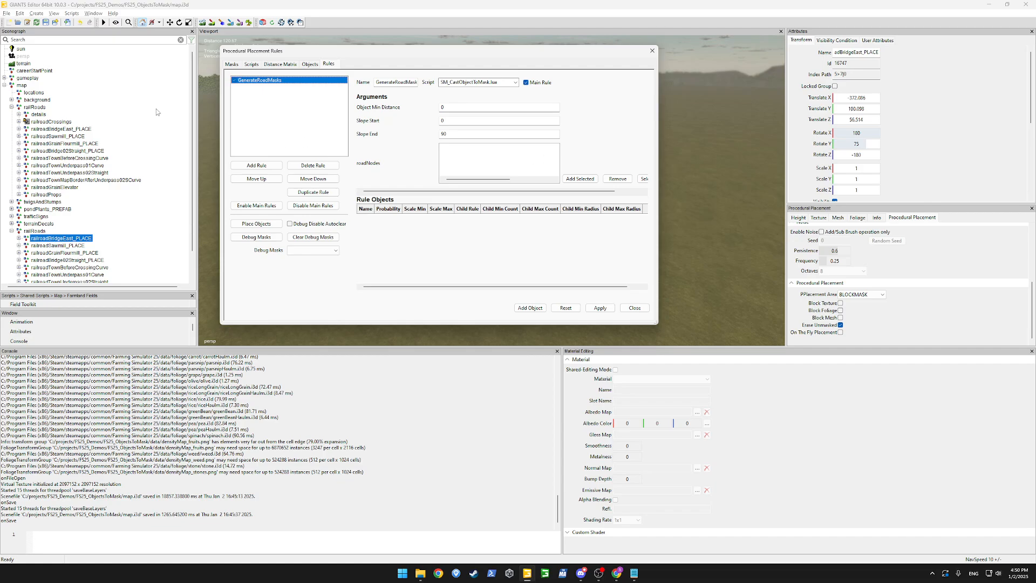
left_click(43, 240)
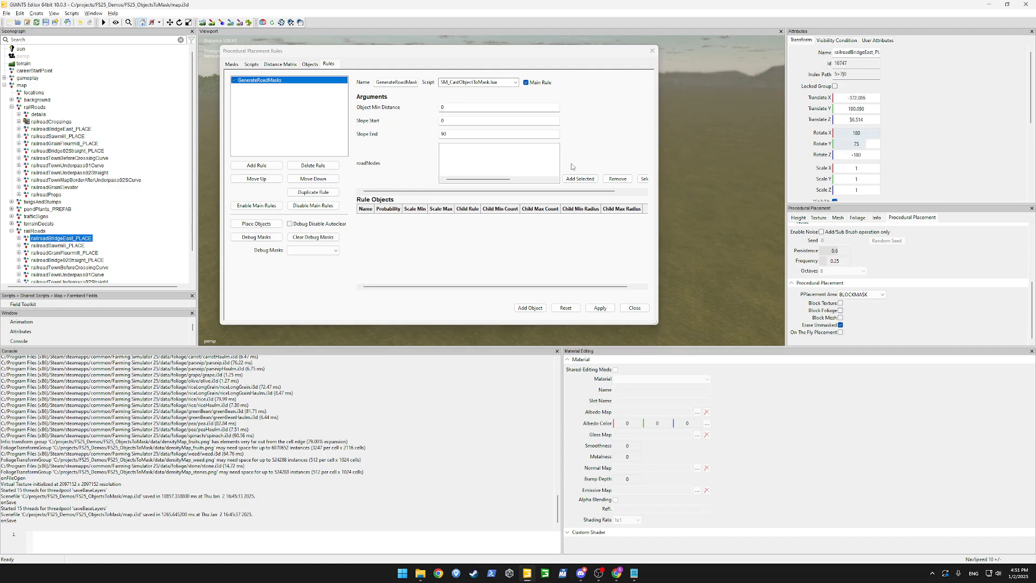
left_click(579, 178)
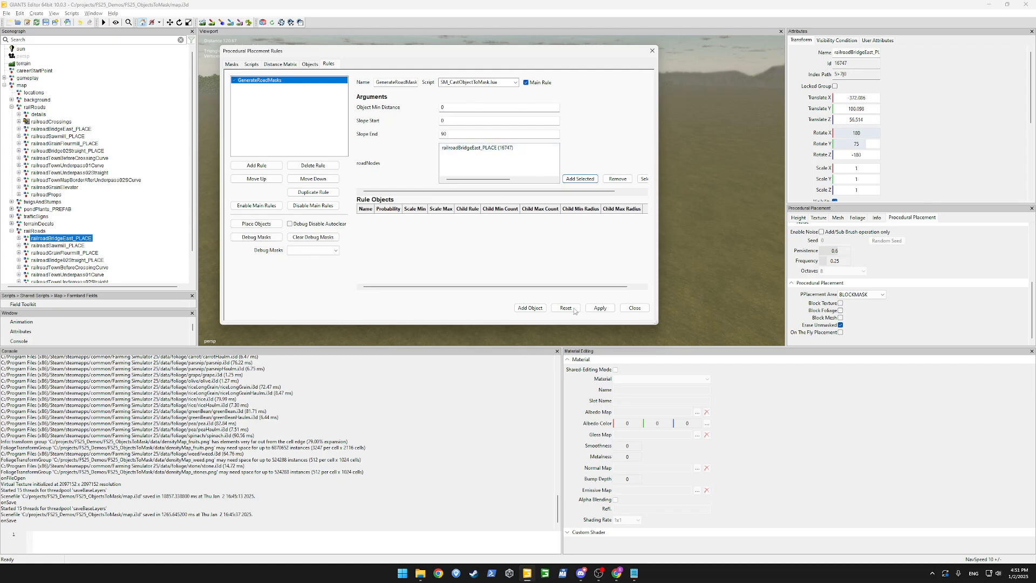
- Review the PPProjectObjectsMask.new call and its arguments in the SM_CastObjectToMask.lua script
left_click(251, 64)
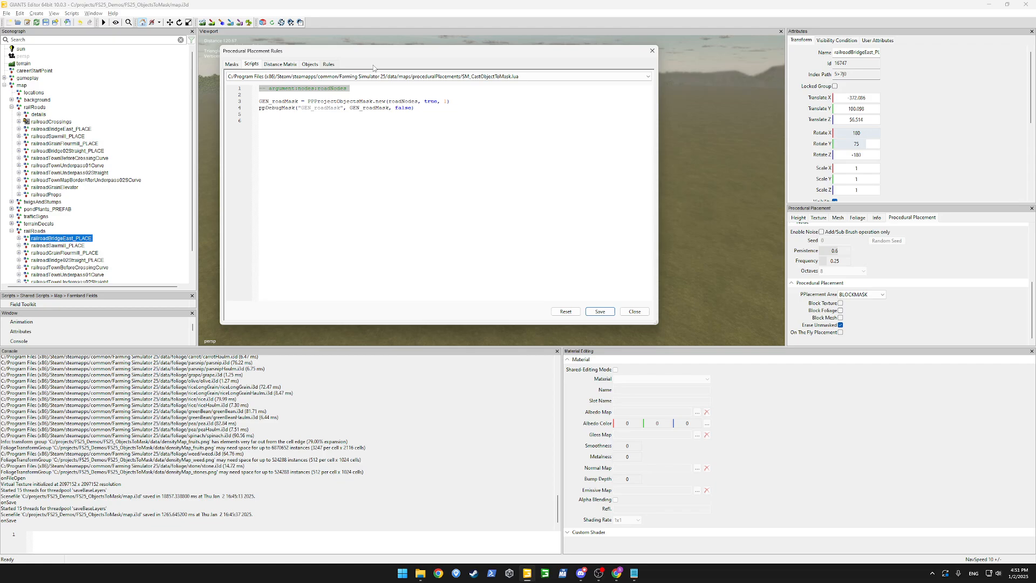
left_click(367, 122)
double_click(284, 101)
double_click(365, 103)
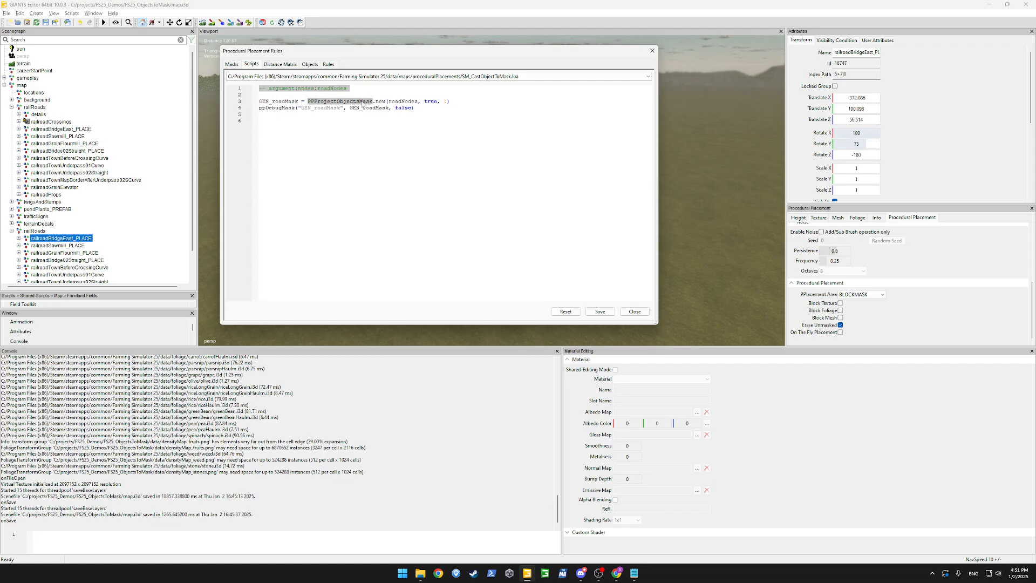
double_click(412, 102)
double_click(431, 102)
left_click(446, 129)
double_click(445, 101)
left_click(445, 101, "shift")
- Review the name and mask arguments of the ppDebugMask line in the script
left_click(355, 107)
double_click(310, 111)
left_click(384, 117)
double_click(318, 107)
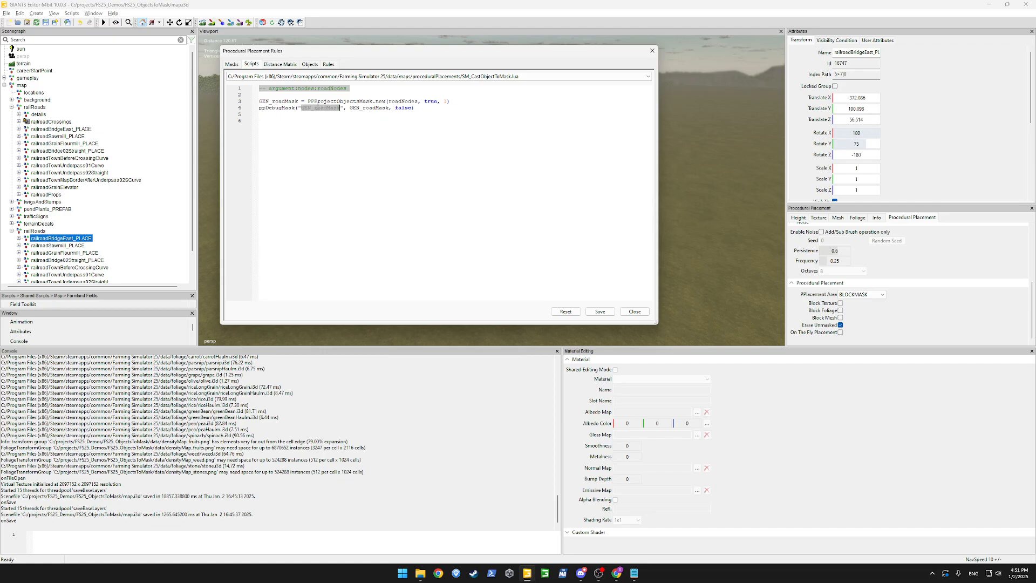
double_click(372, 108)
key("ctrl+c")
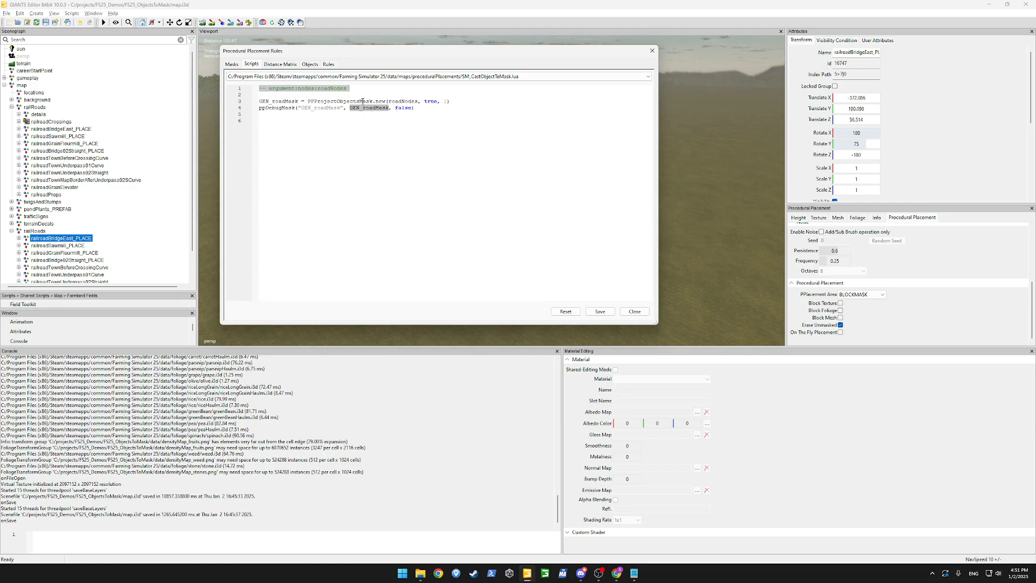
left_click(378, 112)
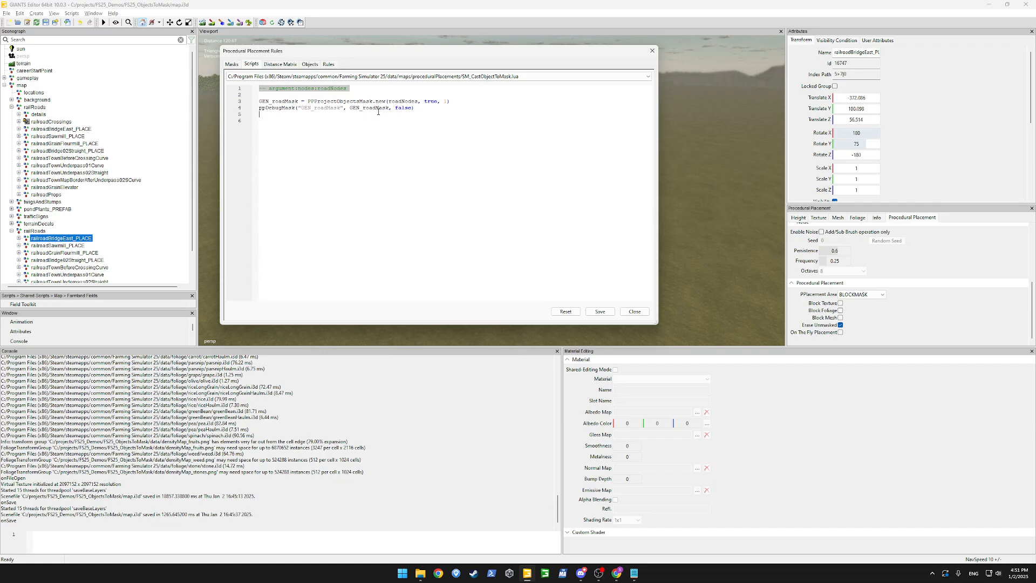
key("BackSpace")
type(",")
left_click(471, 126)
- Save the script and generate the debug masks for the GenerateRoadMasks rule
left_click(600, 311)
left_click(328, 64)
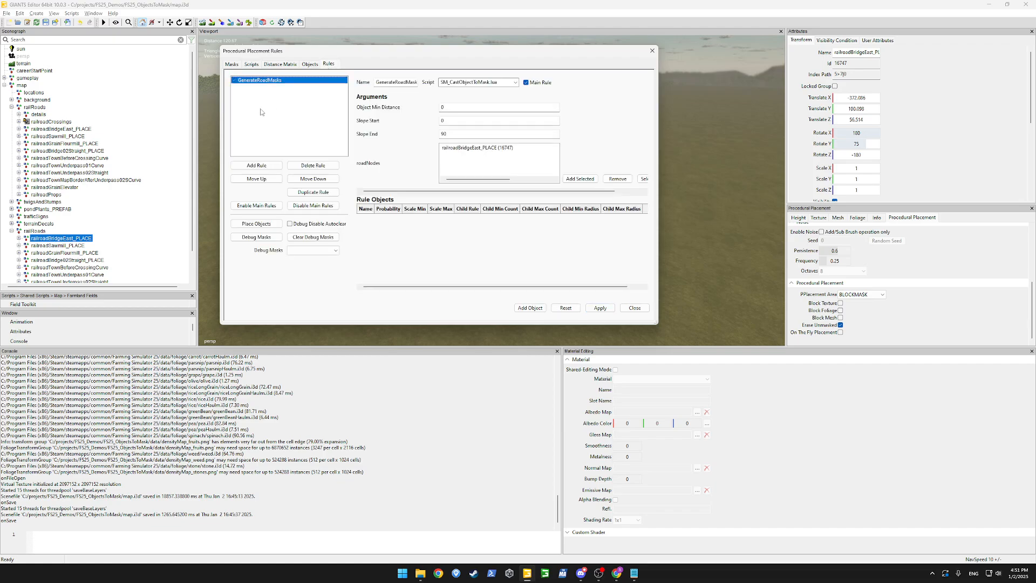
left_click(257, 237)
- Turn on the terrain info display, uncover the viewport and show the GEN_roadMask debug mask on the terrain
left_click(301, 251)
left_click(300, 252)
left_click(230, 23)
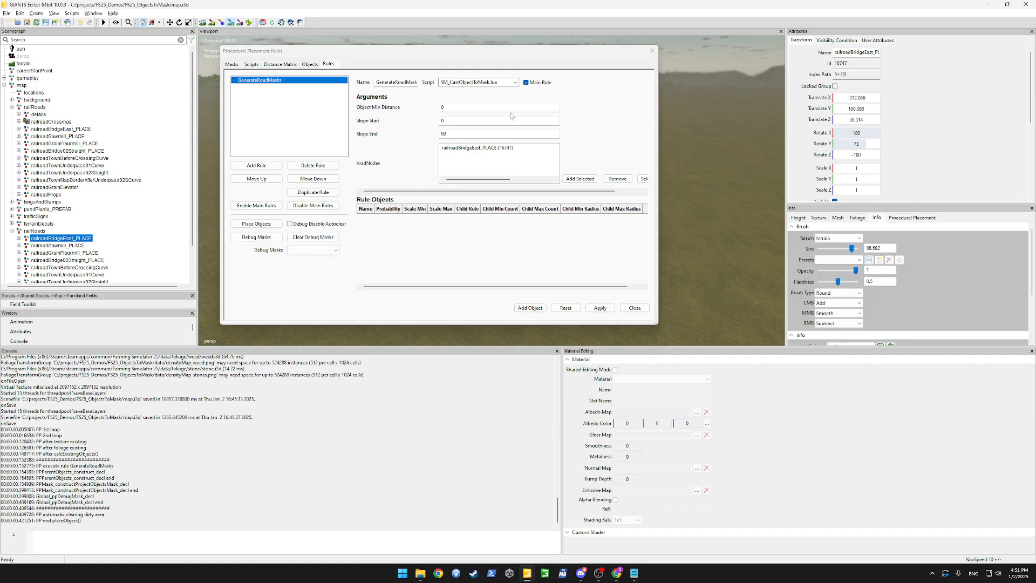
left_click_drag(609, 55, 379, 102)
left_click_drag(382, 79, 407, 54)
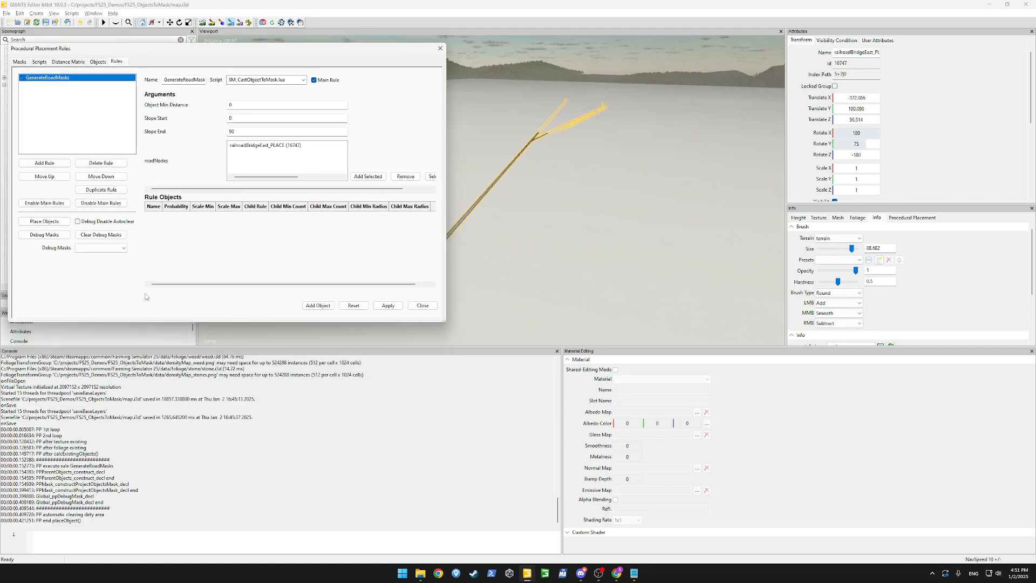
left_click(101, 247)
left_click(100, 256)
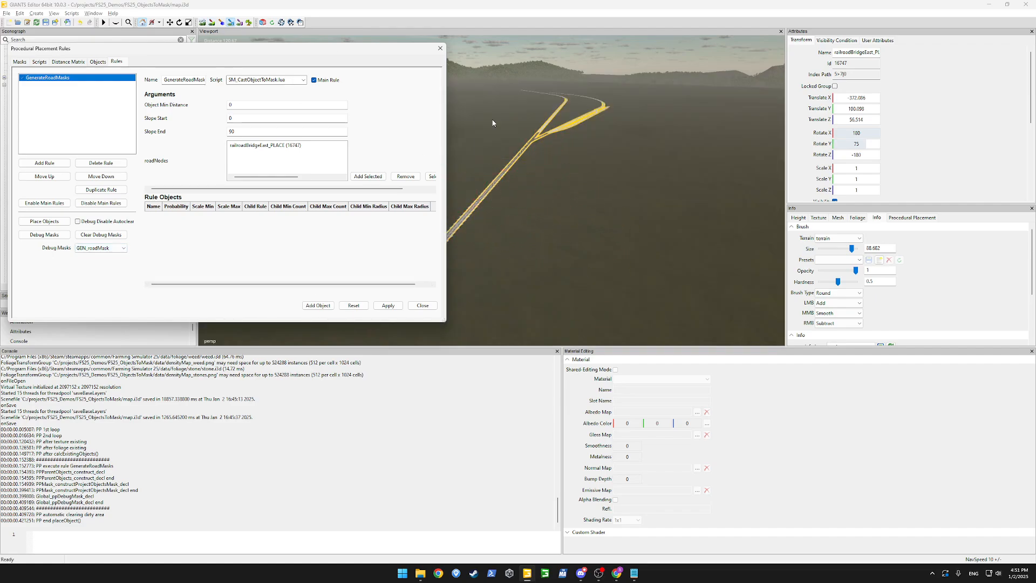
- Inspect the railroad junction up close without the mask and with the GEN_roadMask debug mask displayed
left_click(231, 22)
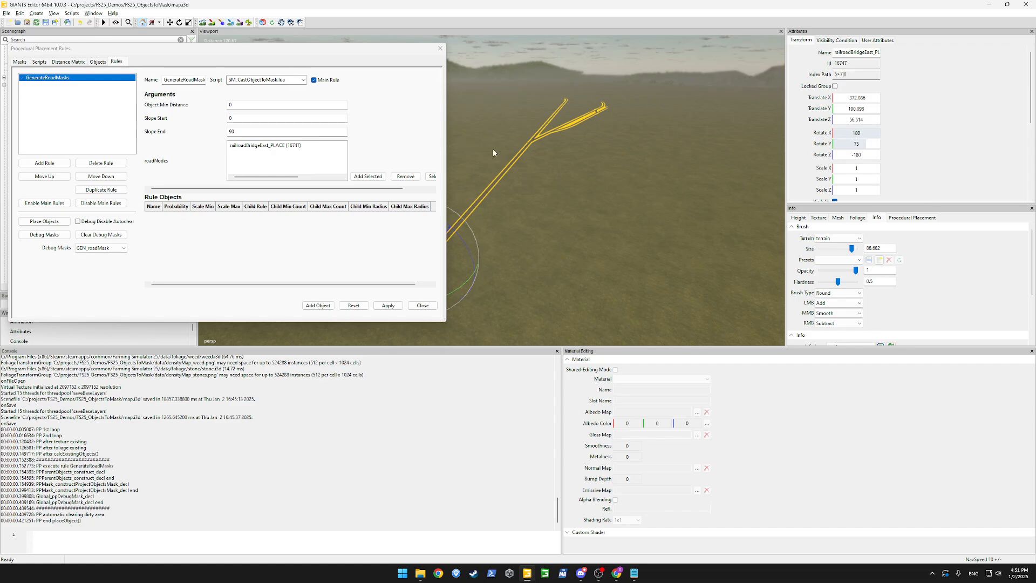
mouse_move(493, 149)
right_mouse_down()
mouse_move(467, 171)
mouse_move(530, 154)
mouse_move(554, 110)
mouse_move(469, 231)
mouse_move(452, 237)
mouse_move(520, 250)
mouse_move(474, 197)
right_mouse_up()
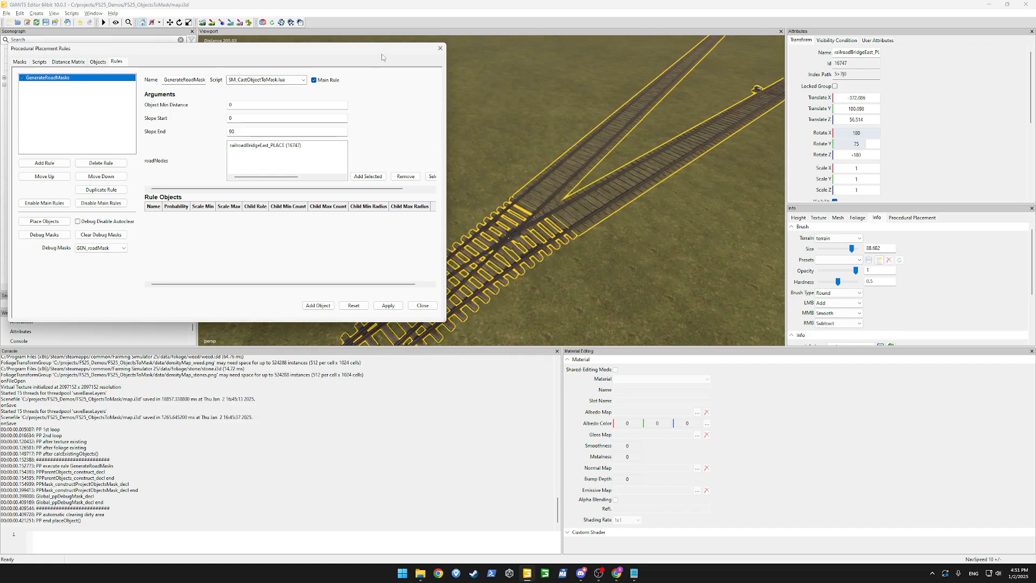
left_click_drag(384, 53, 354, 100)
left_click(230, 23)
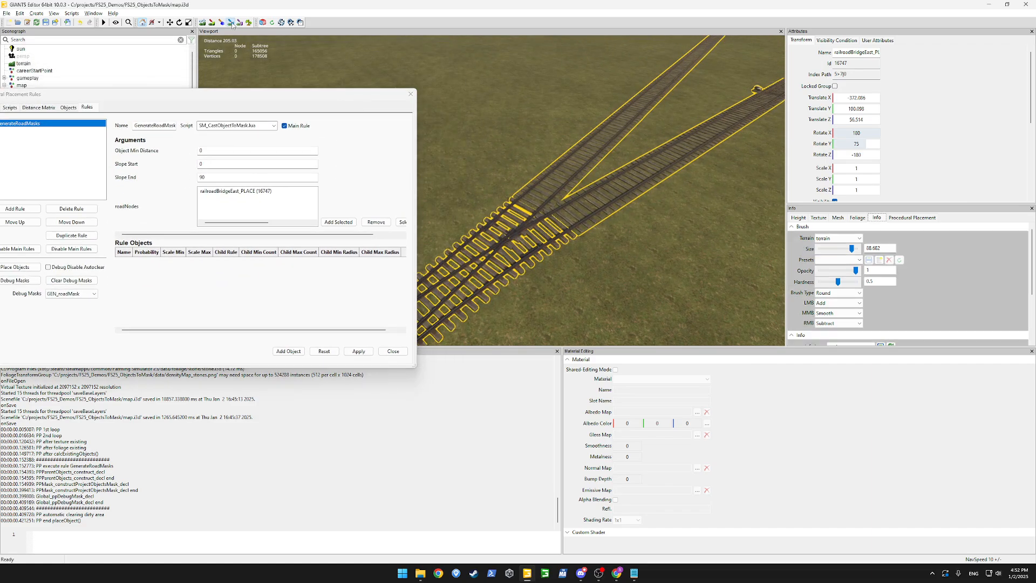
left_click(70, 294)
left_click(70, 305)
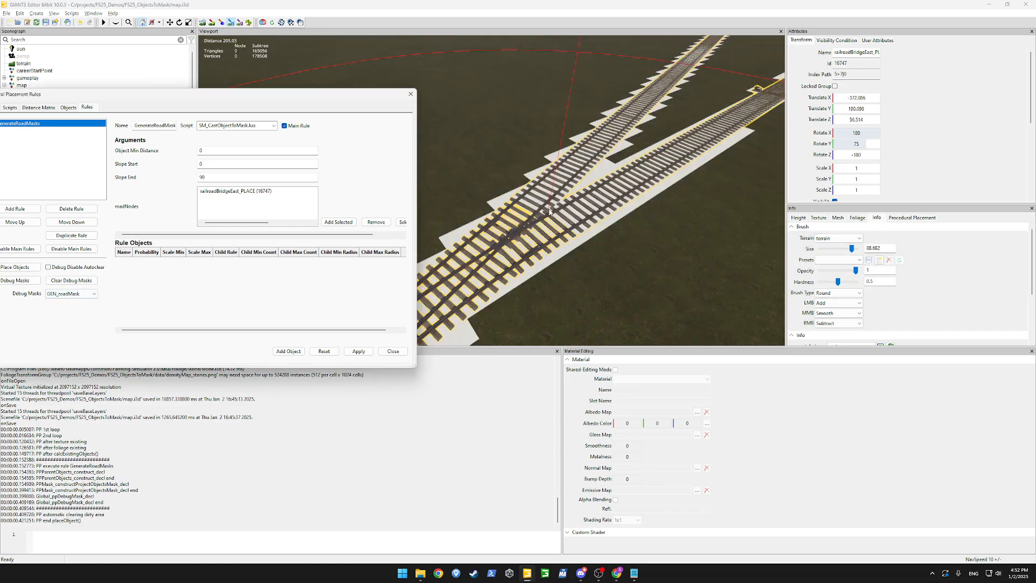
left_click(229, 22)
left_click_drag(361, 97, 497, 90)
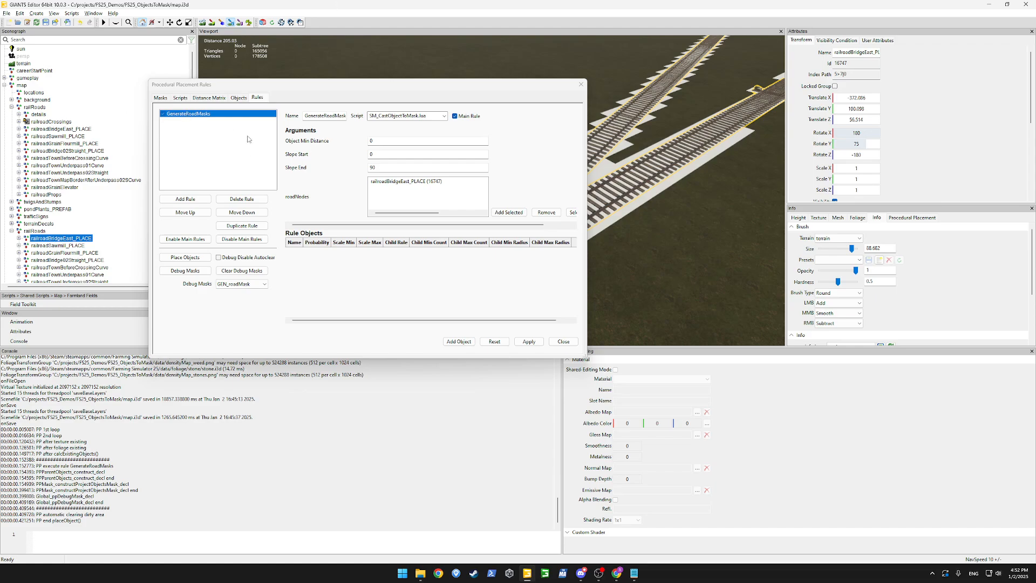
- Add a ppSaveMask line to the SM_CastObjectToMask script with "GEN_roadMask" as the file name and GEN_roadMask as the mask
left_click(178, 98)
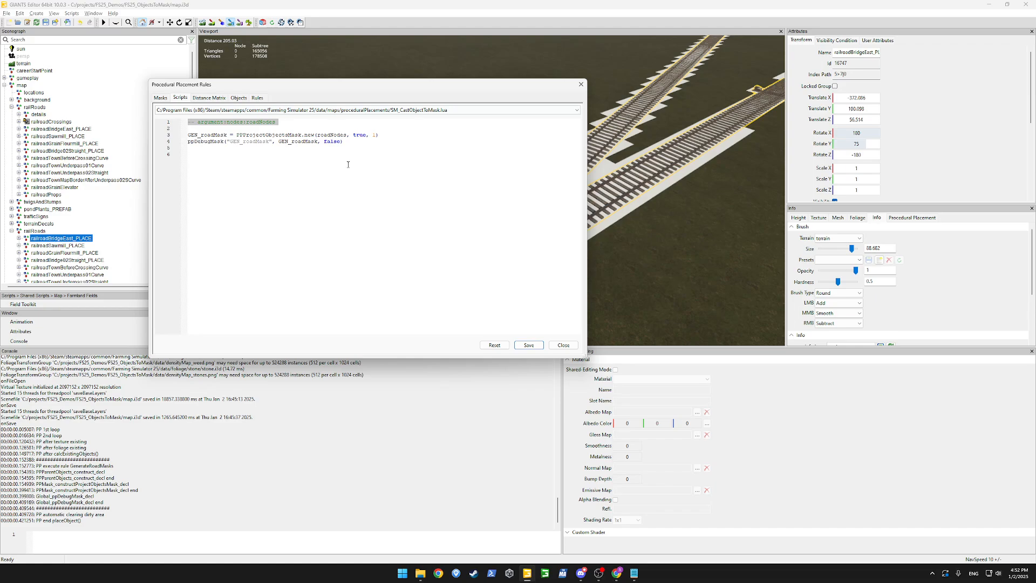
left_click(204, 151)
type("pp")
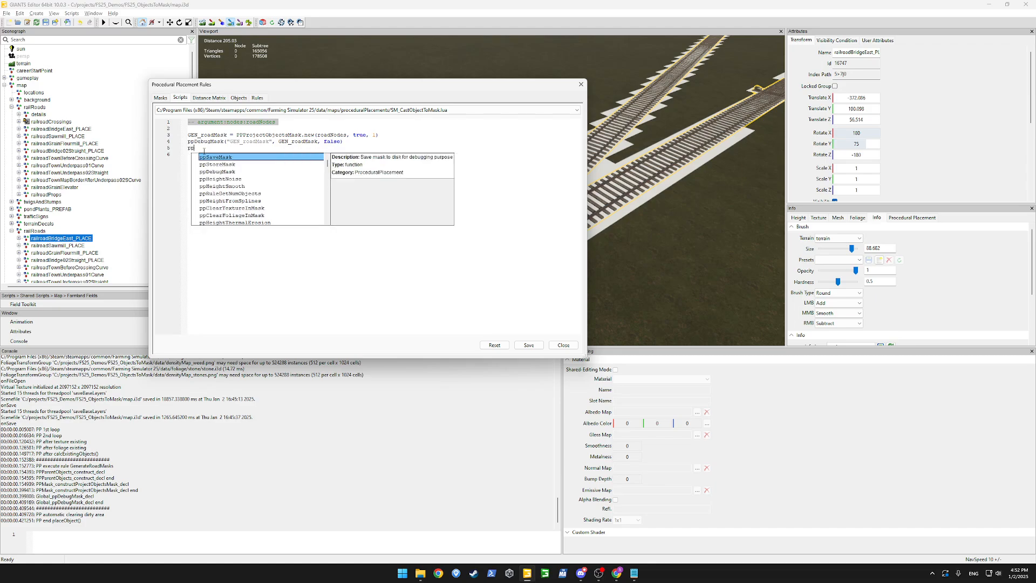
type("sav")
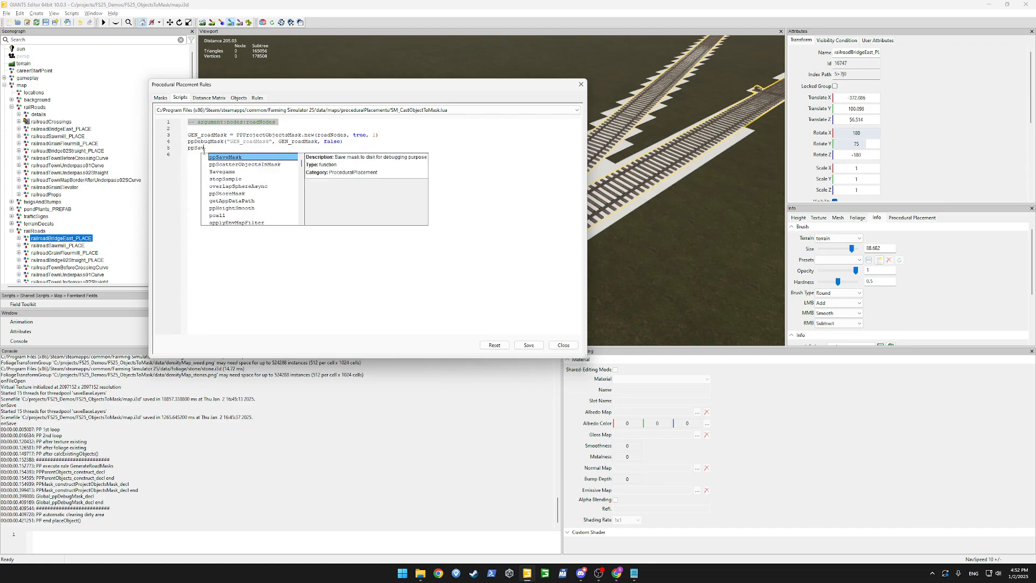
type("eMask(")
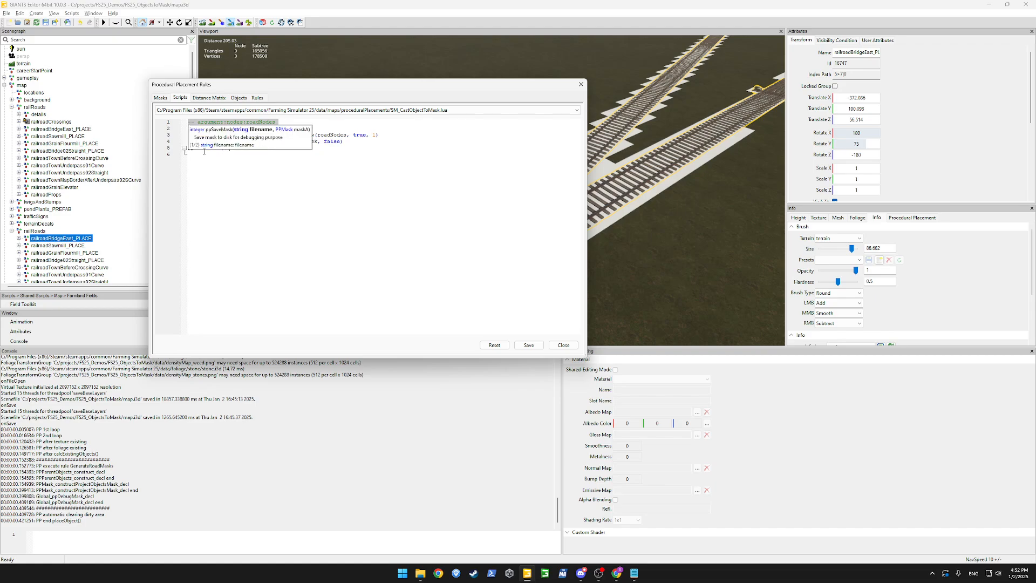
key("Escape")
key("ctrl+v")
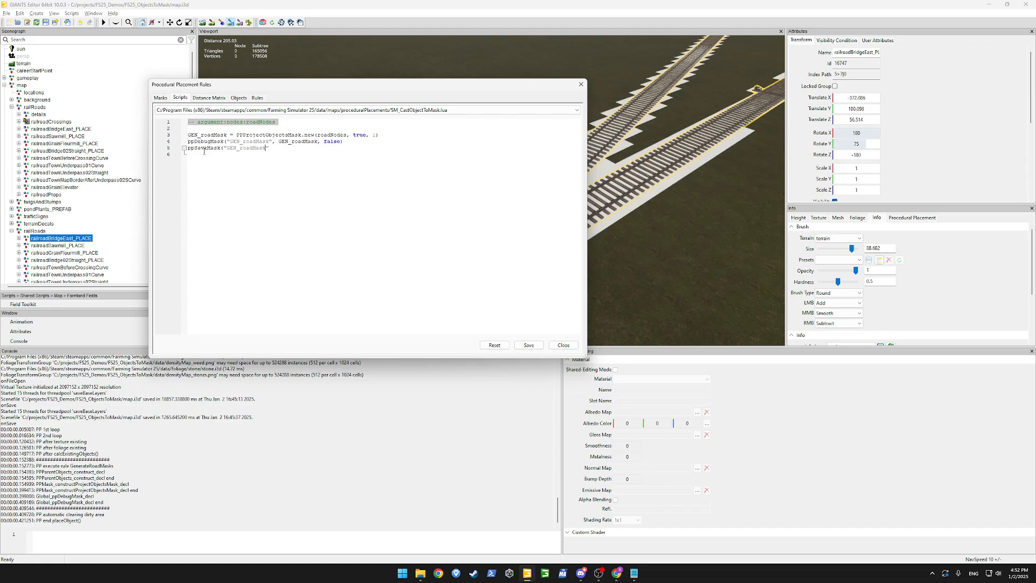
type(",")
key("Escape")
type("GEN_roa")
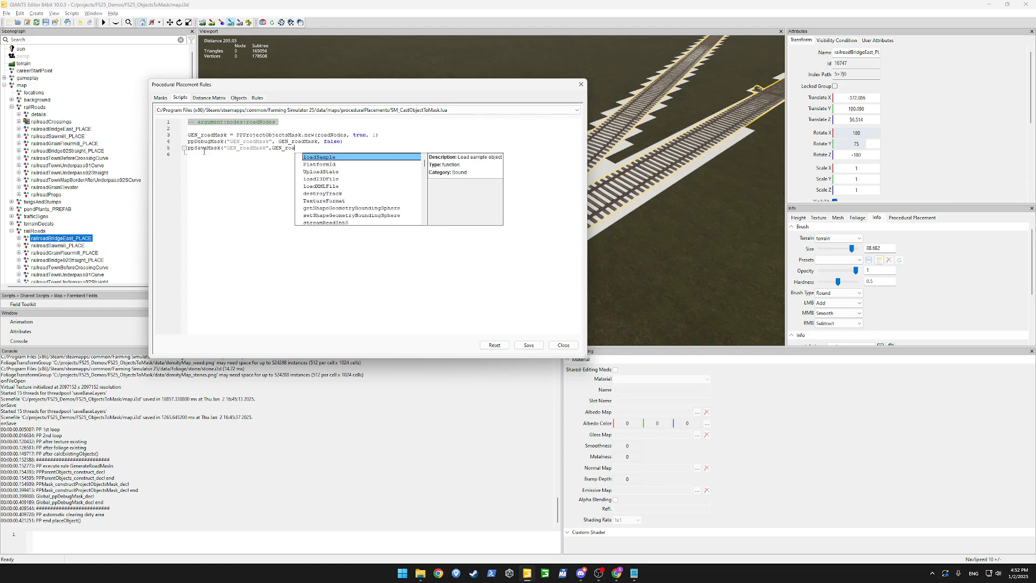
type("dMask")
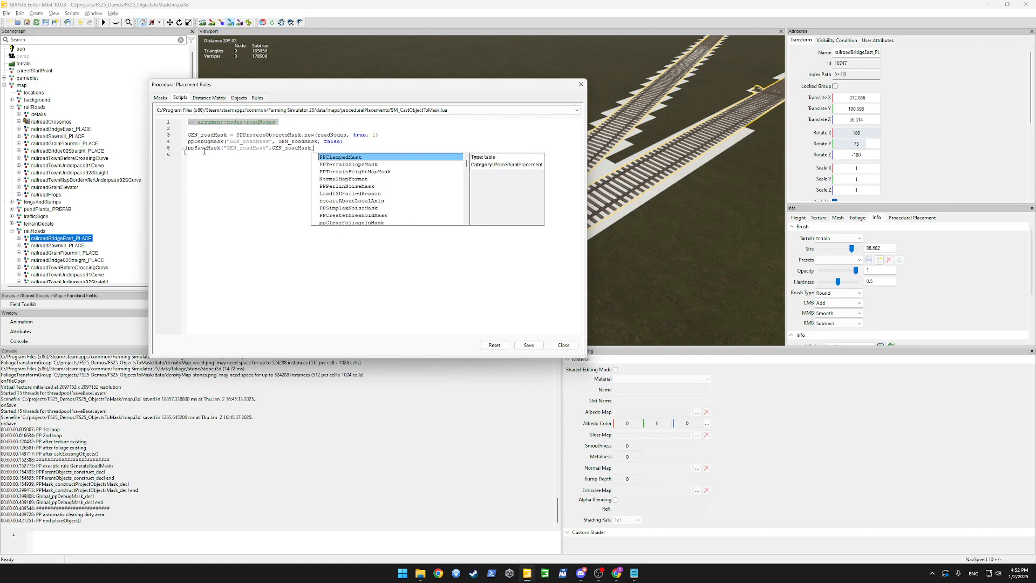
type(")")
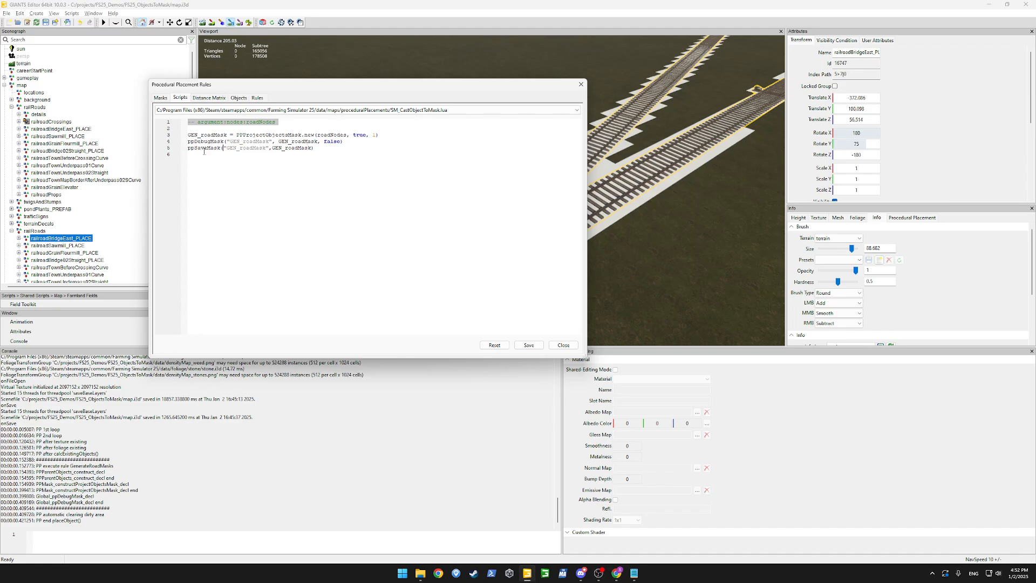
- Prefix the ppSaveMask file name with the path C:\\projects\\
type("\"")
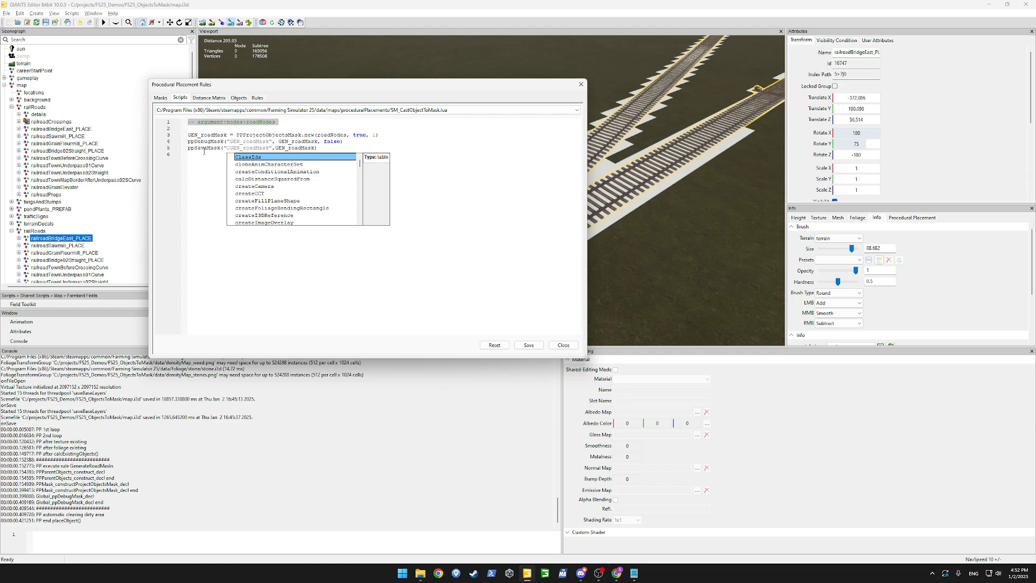
type("C:\\\\pro")
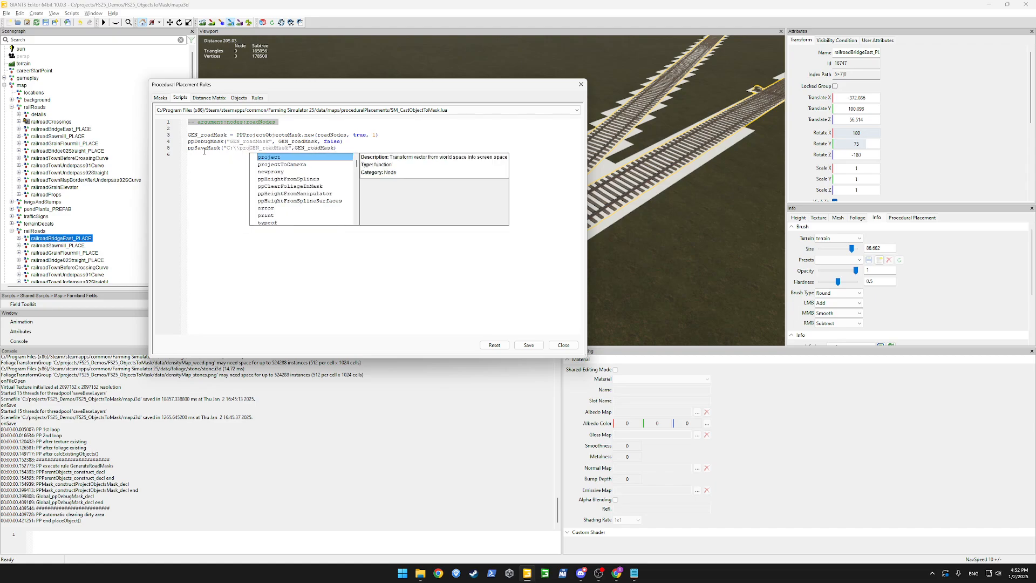
type("jects\\\\")
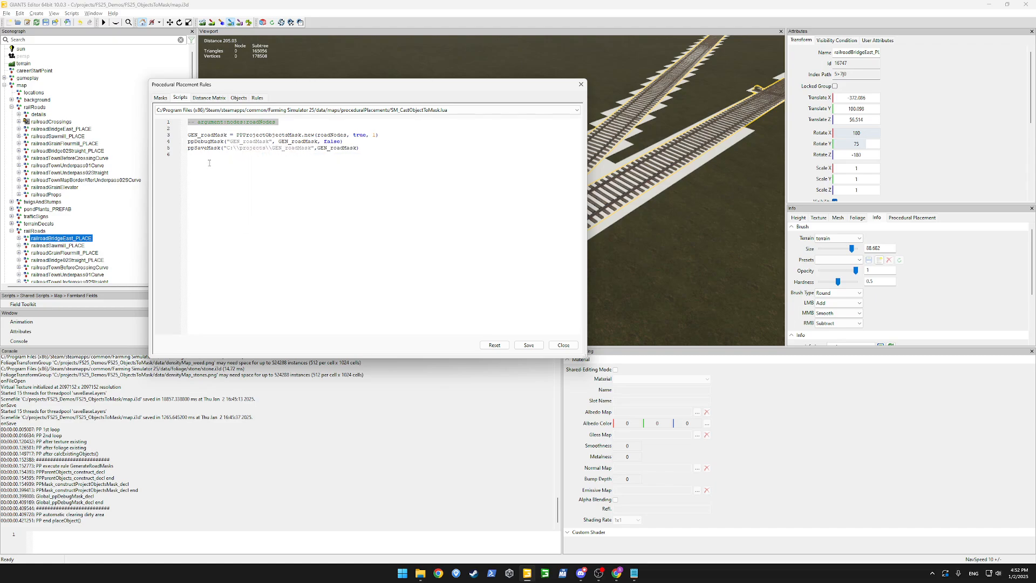
- Switch to File Explorer, open the data\masks folder of FS25_ObjectsToMask and copy its path for the script
left_click(423, 573)
left_click(328, 324)
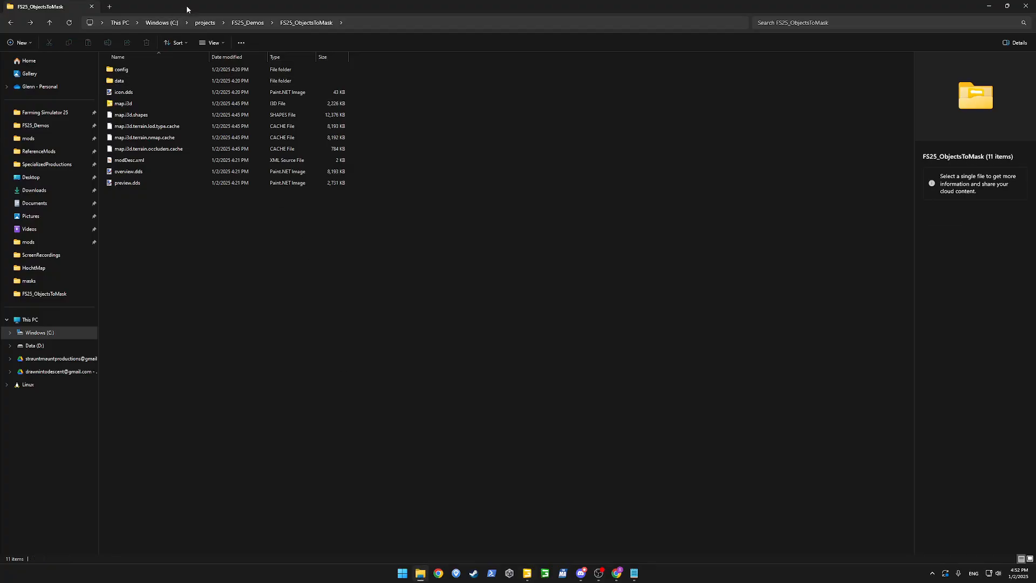
double_click(131, 78)
double_click(131, 69)
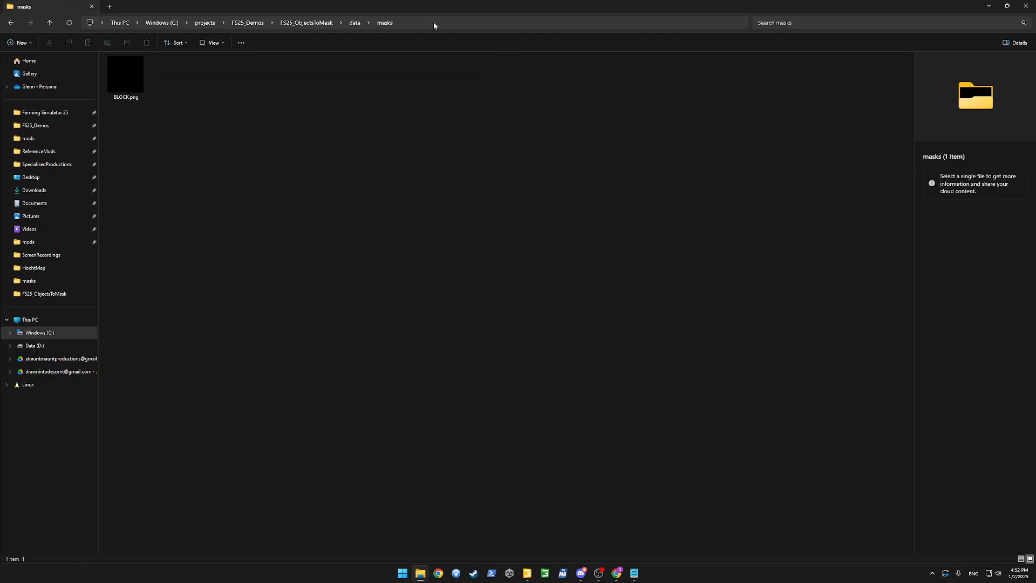
left_click(446, 26)
key("ctrl+c")
key("alt+Tab")
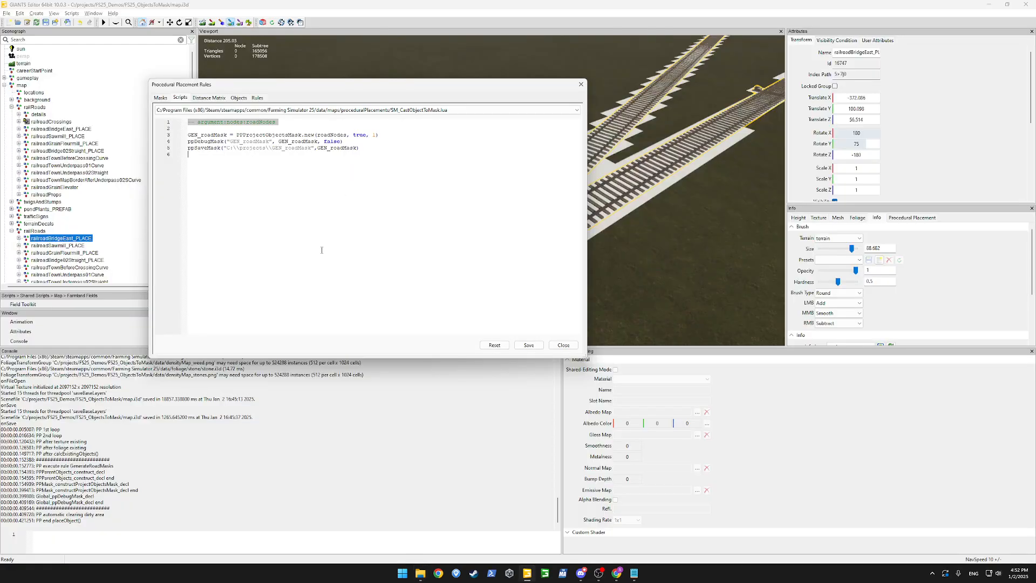
- Replace the ppSaveMask path with C:\\projects\\FS25_Demos\\FS25_ObjectsToMask\\data\\masks\\ before GEN_roadMask, using double backslashes, and save the script
left_click_drag(227, 148, 273, 149)
key("ctrl+v")
type("\\")
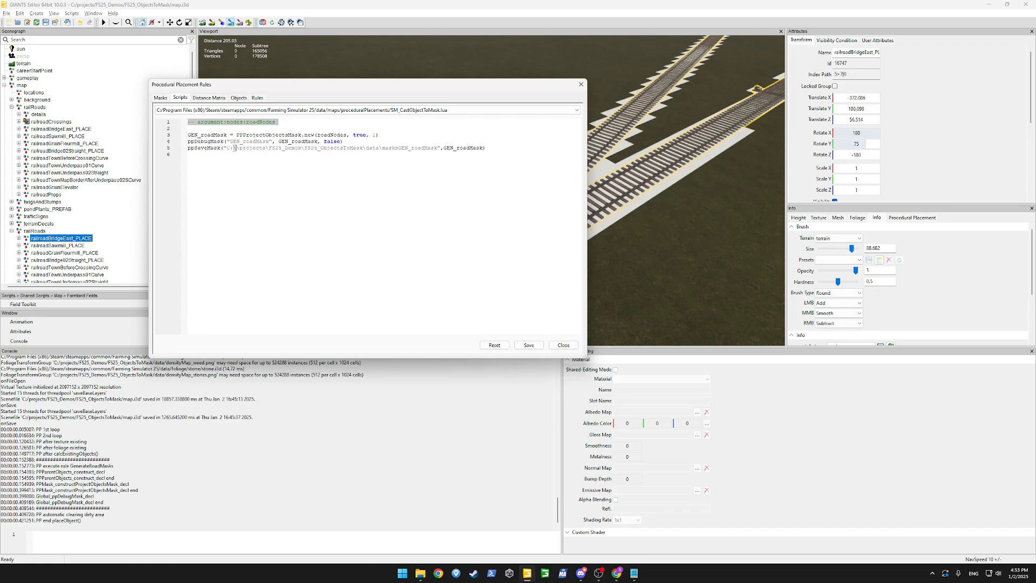
type("\\\\")
type("\\\\")
type("\\\\")
left_click(527, 345)
left_click(319, 166)
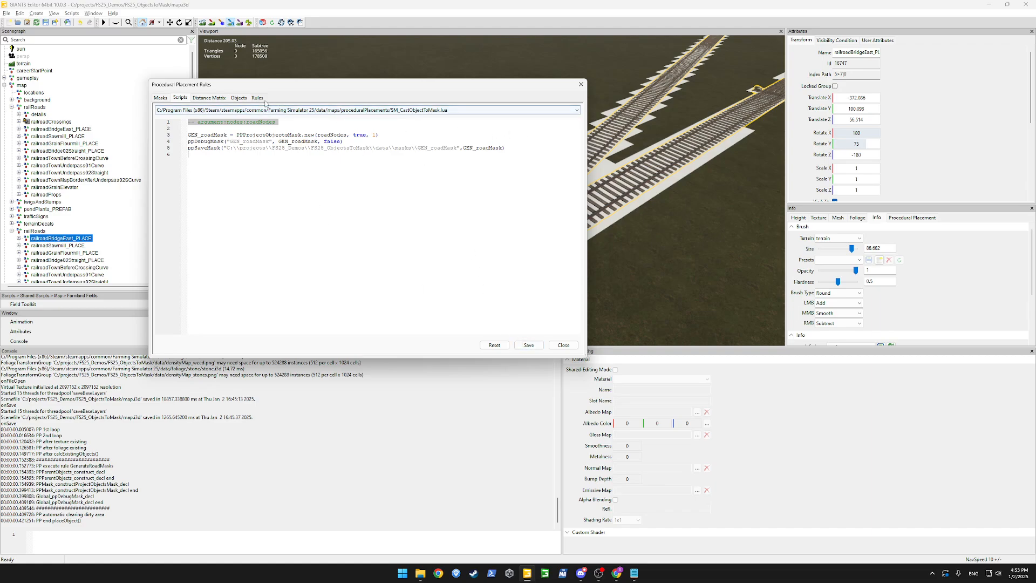
- Run object placement for the GenerateRoadMasks rule and check the console output about saving the mask
left_click(263, 100)
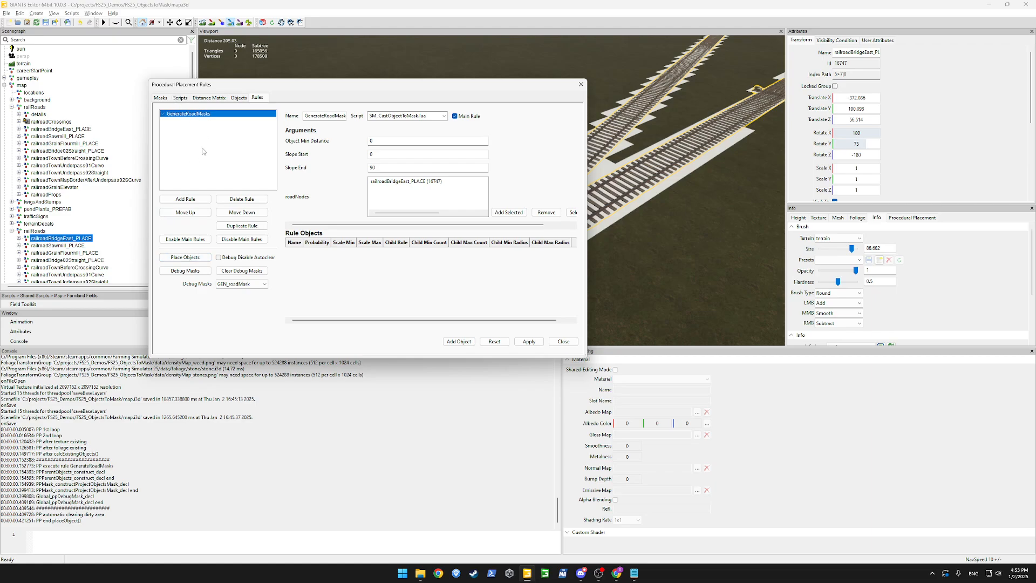
left_click(192, 259)
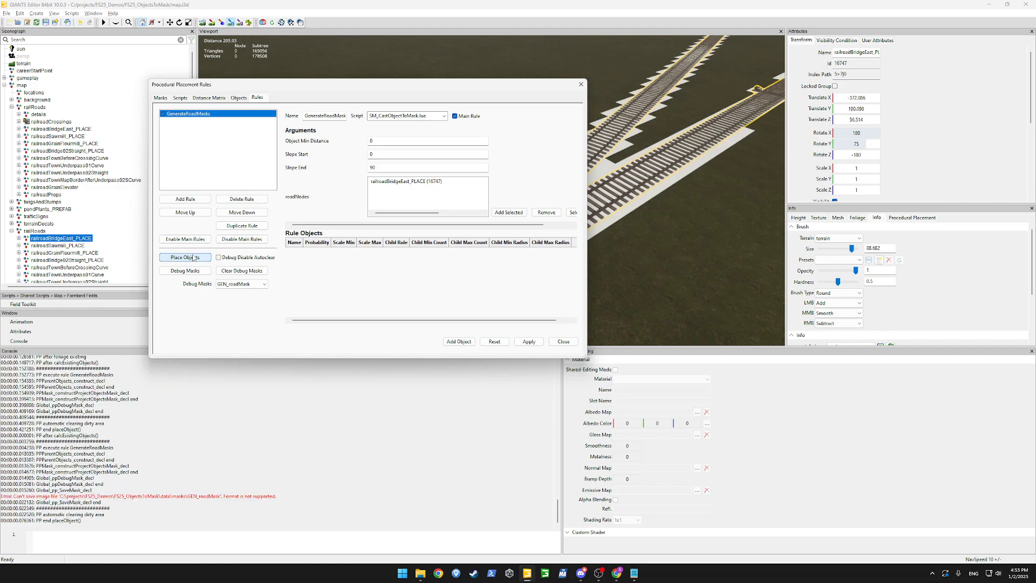
left_click(160, 514)
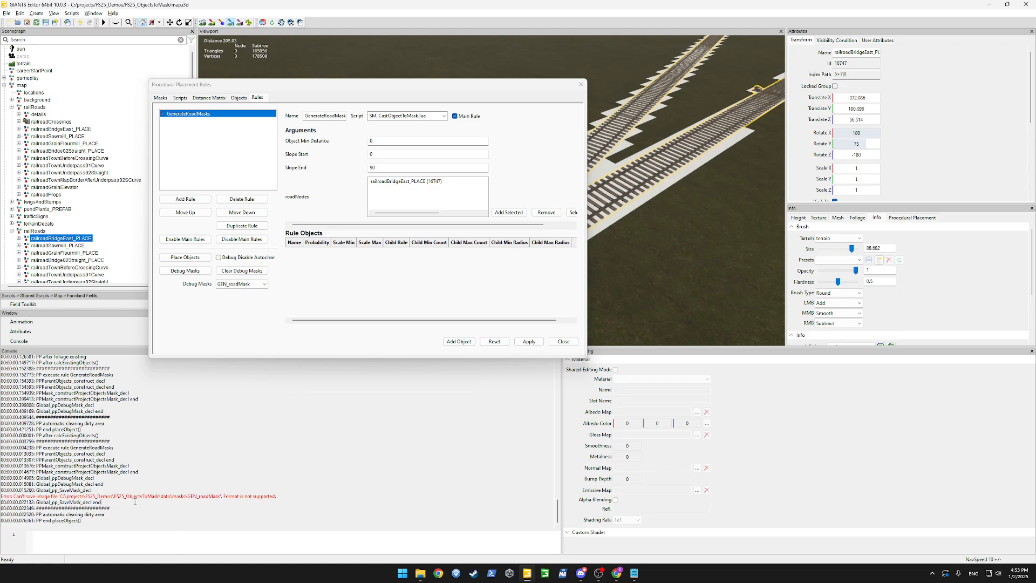
left_click_drag(59, 495, 198, 510)
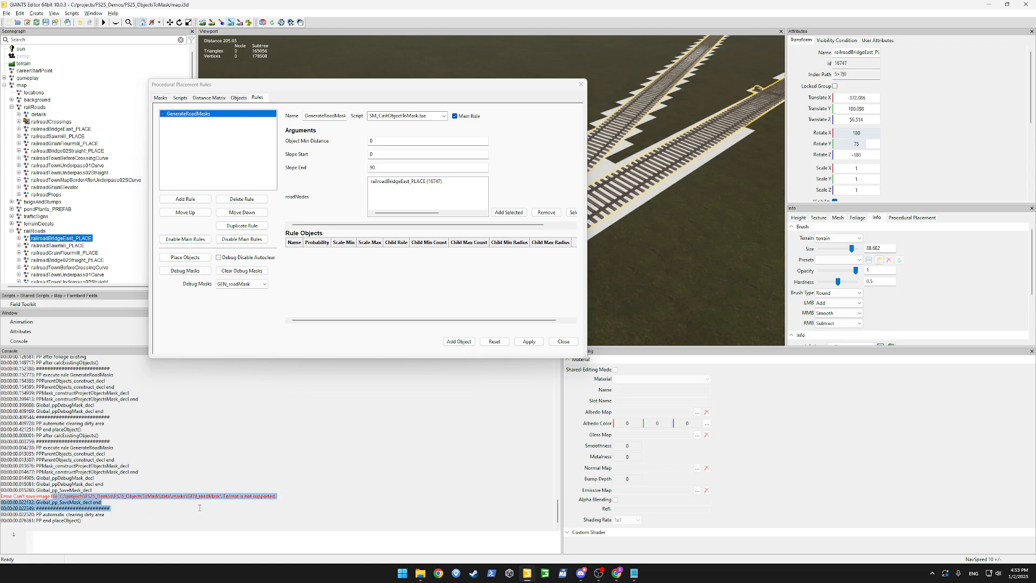
left_click(158, 503)
- Add the .png extension to the ppSaveMask file name and a space before its mask argument, and save the script
left_click(180, 98)
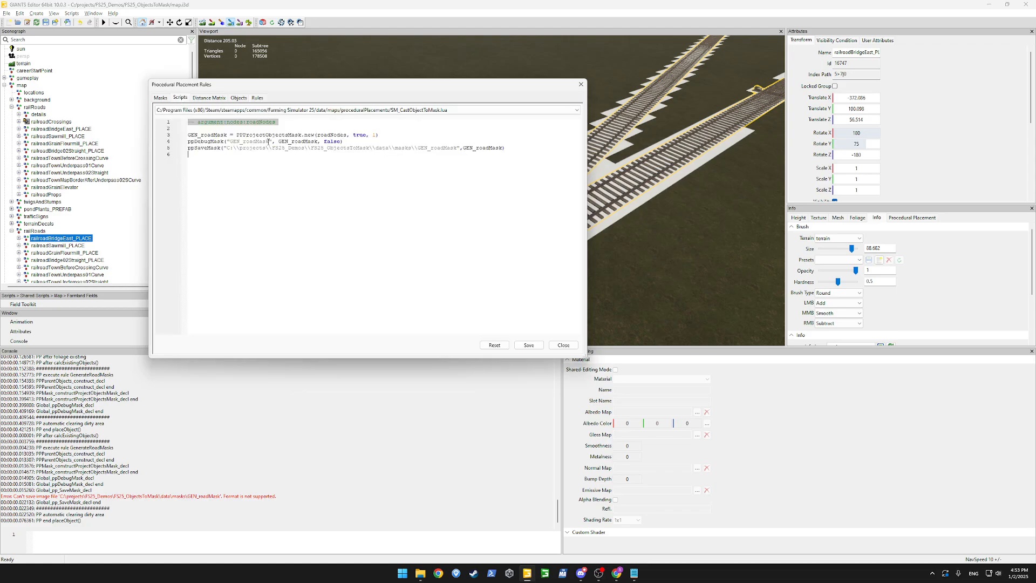
left_click(462, 147)
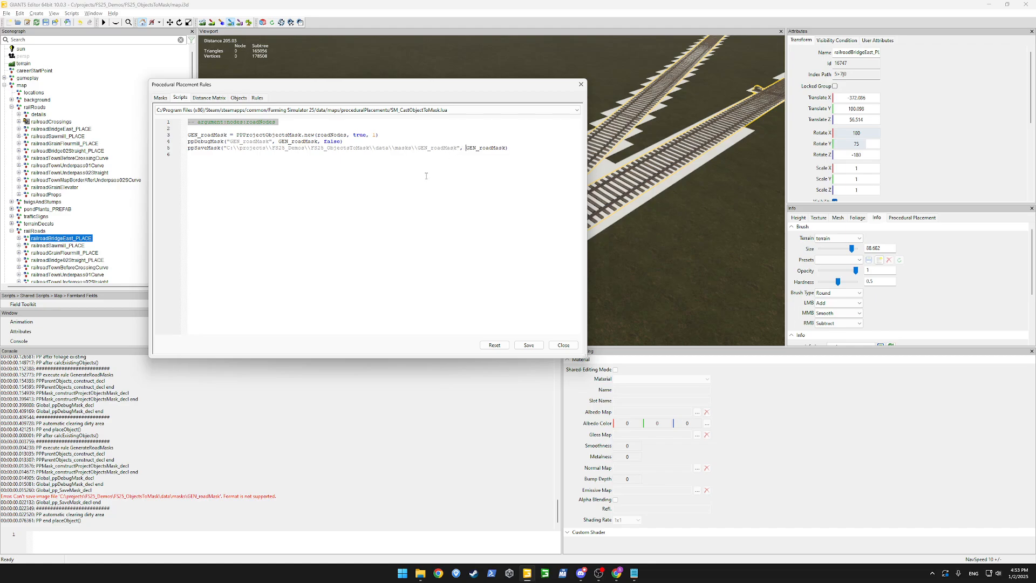
left_click(456, 148)
type(".png")
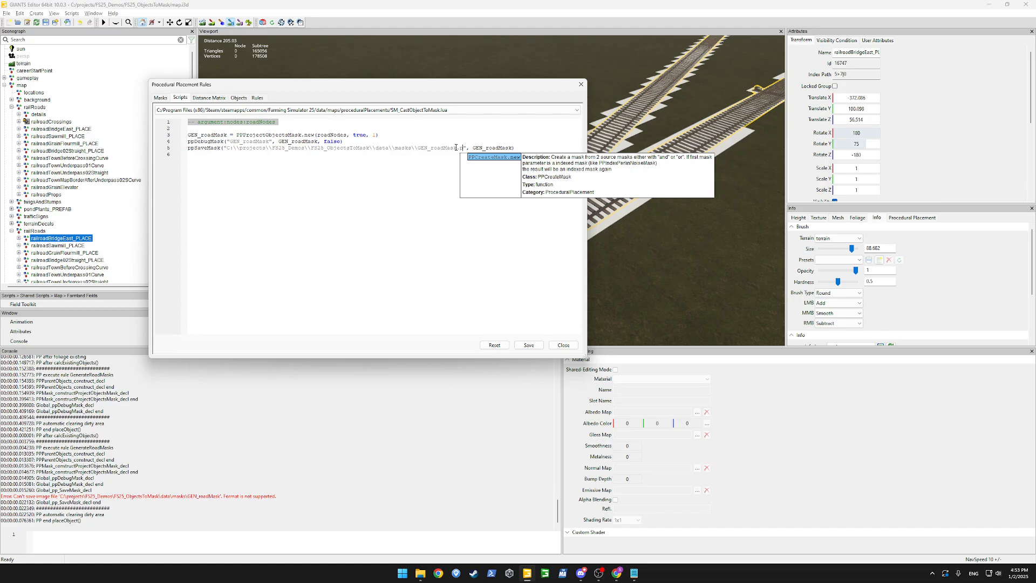
left_click(458, 156)
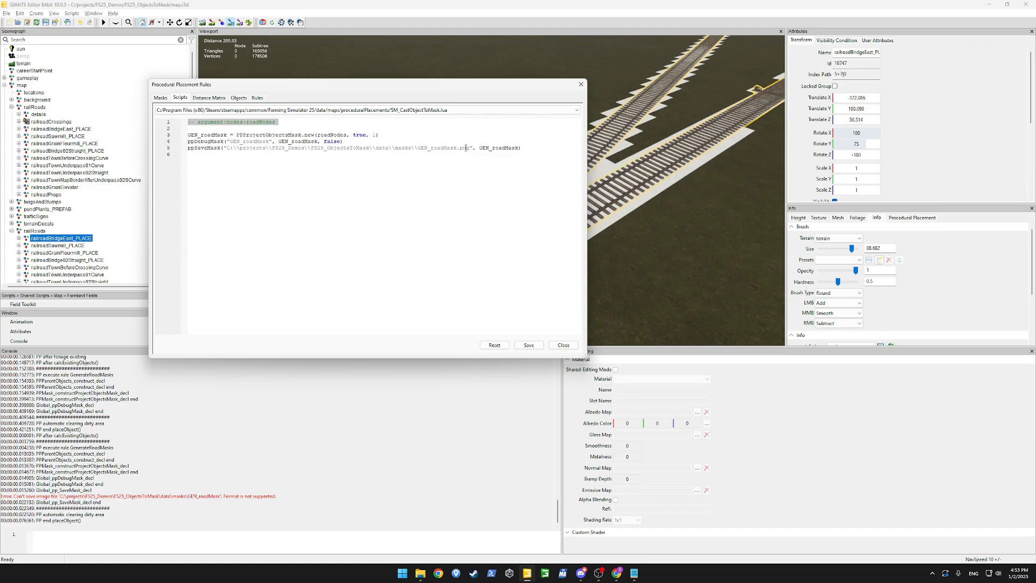
double_click(465, 149)
left_click(469, 164)
left_click(528, 345)
- Run object placement for the GenerateRoadMasks rule and view the exported GEN_roadMask.png from the masks folder in File Explorer
left_click(258, 98)
left_click(192, 258)
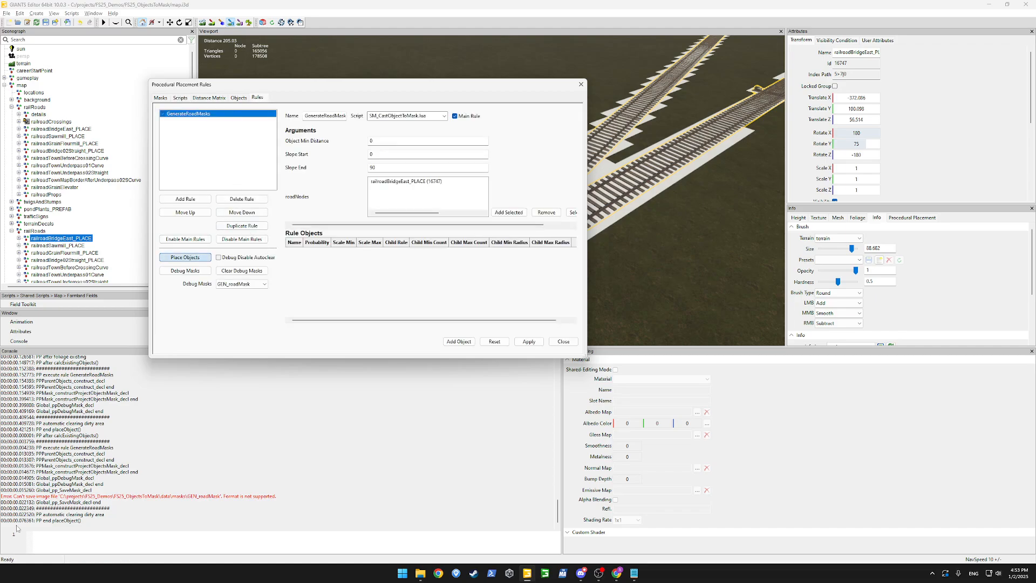
mouse_move(420, 575)
left_click(414, 534)
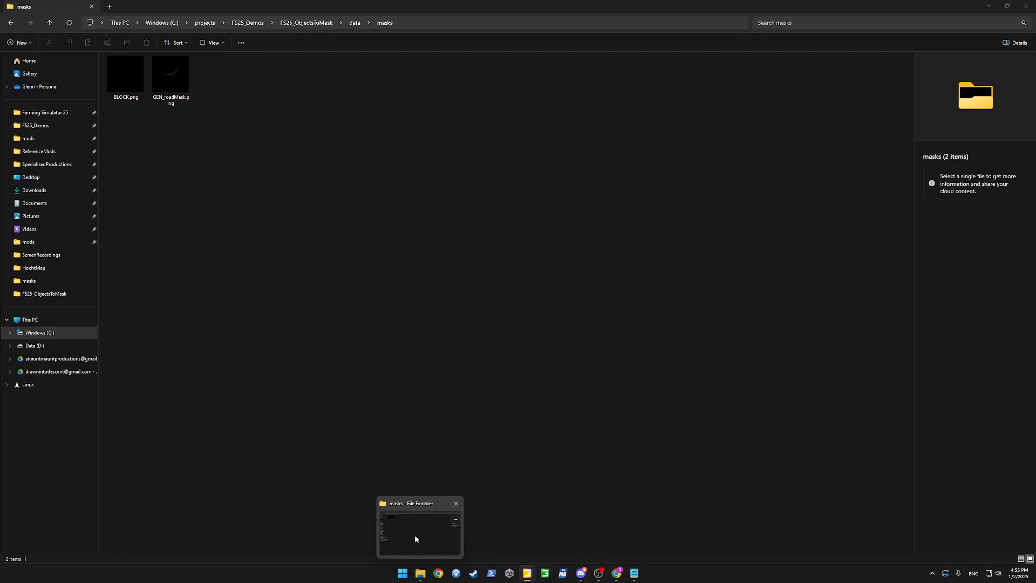
double_click(167, 75)
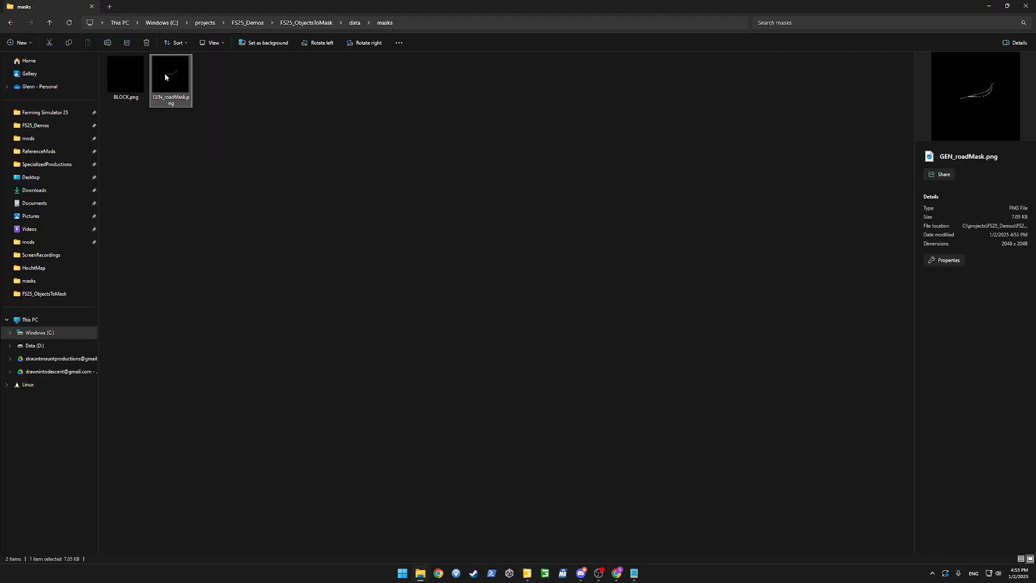
scroll(485, 362, "up", 5)
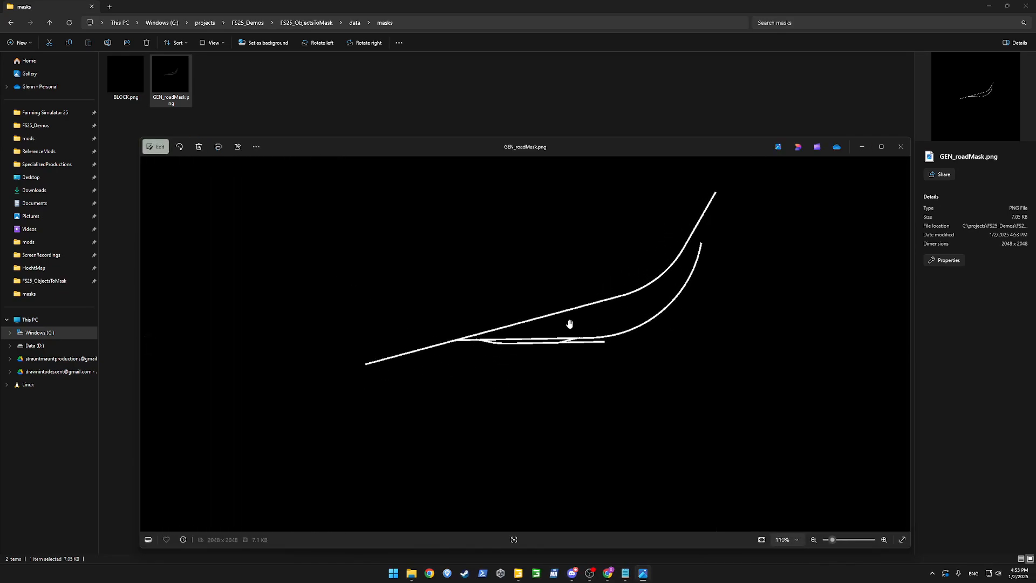
left_click(901, 147)
left_click(572, 484)
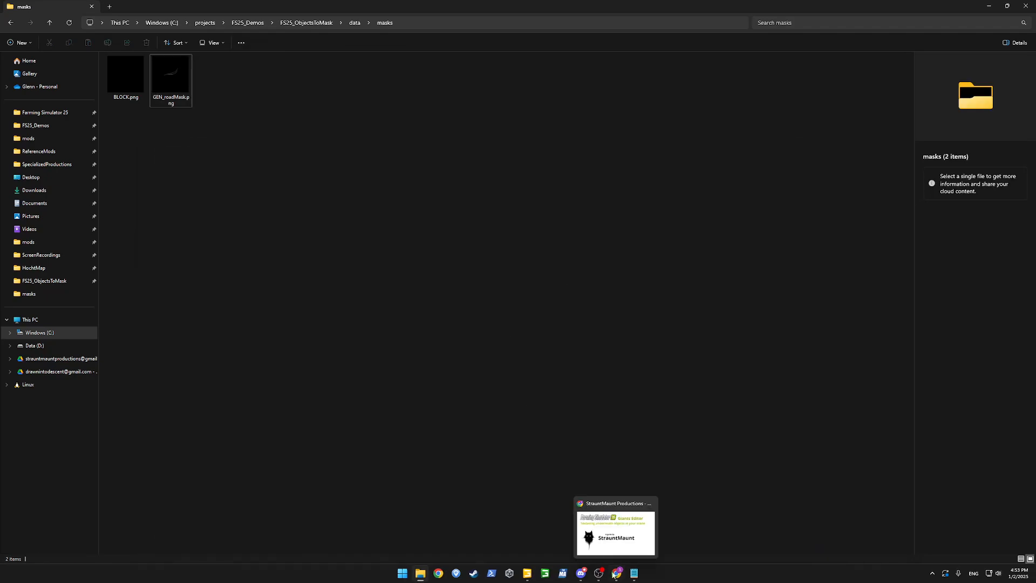
mouse_move(602, 579)
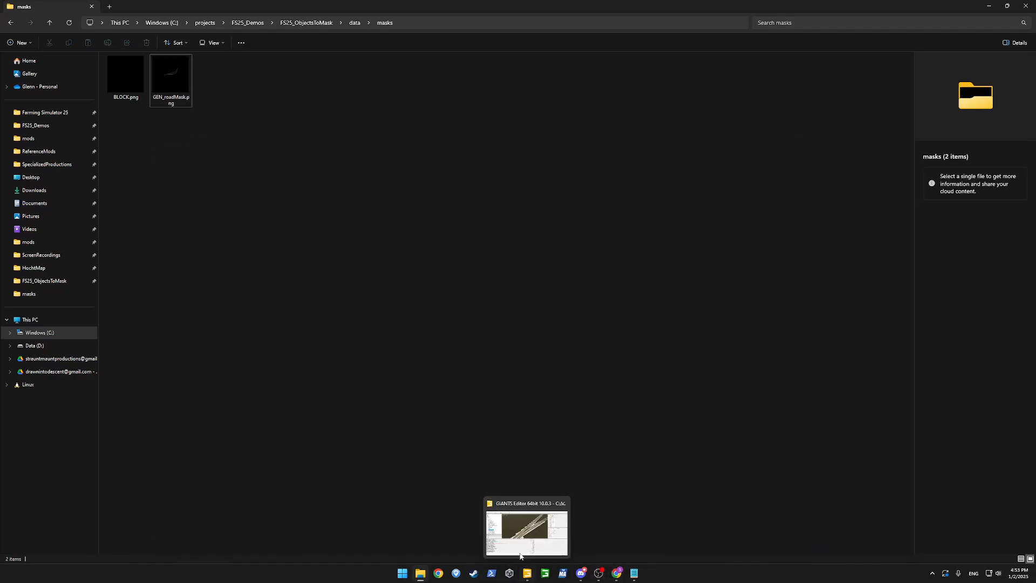
- Switch to GIANTS Editor and add a placement mask that loads GEN_roadMask.png from the project's data/masks folder
left_click(527, 573)
left_click(169, 99)
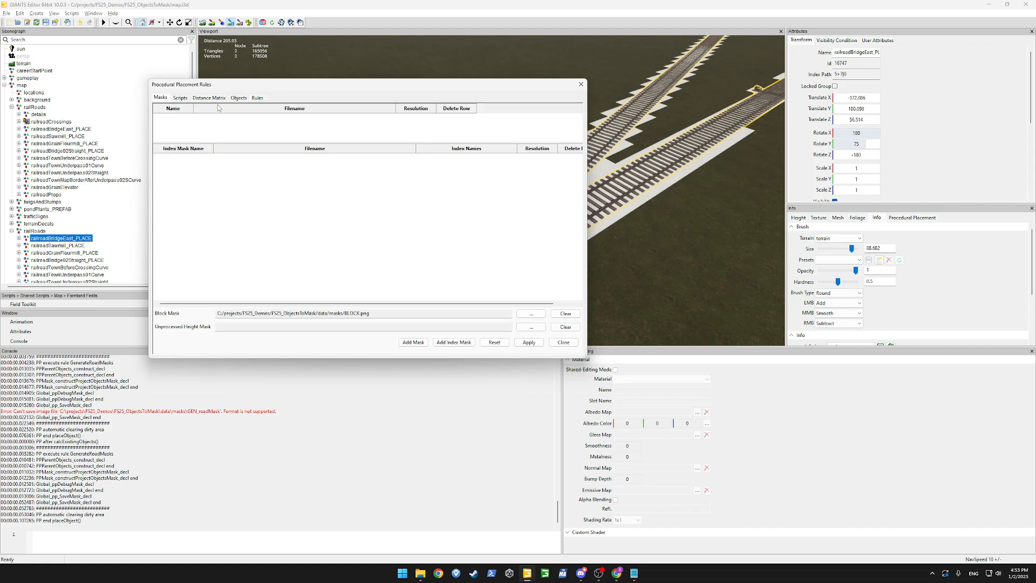
left_click(413, 342)
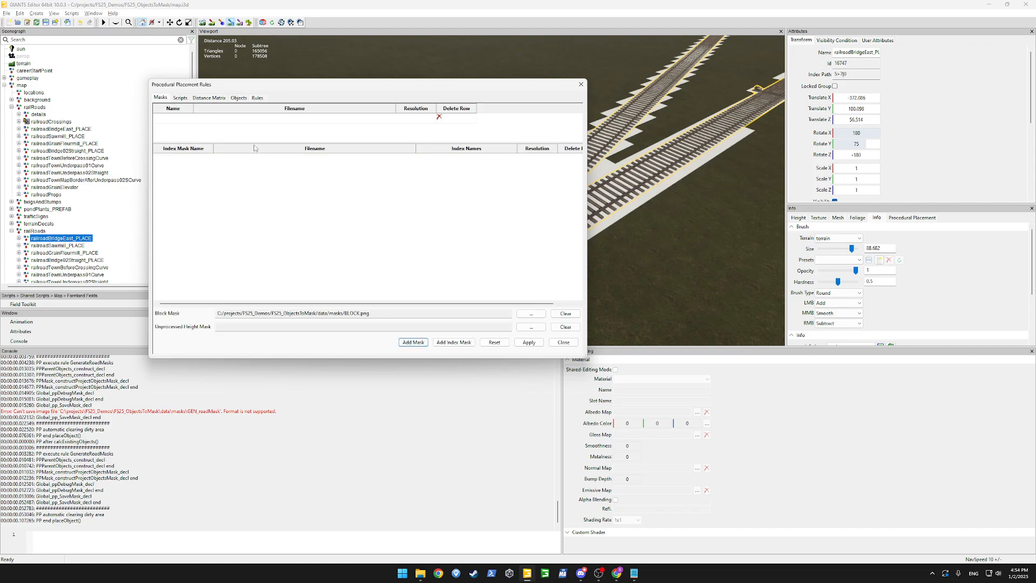
left_click(230, 123)
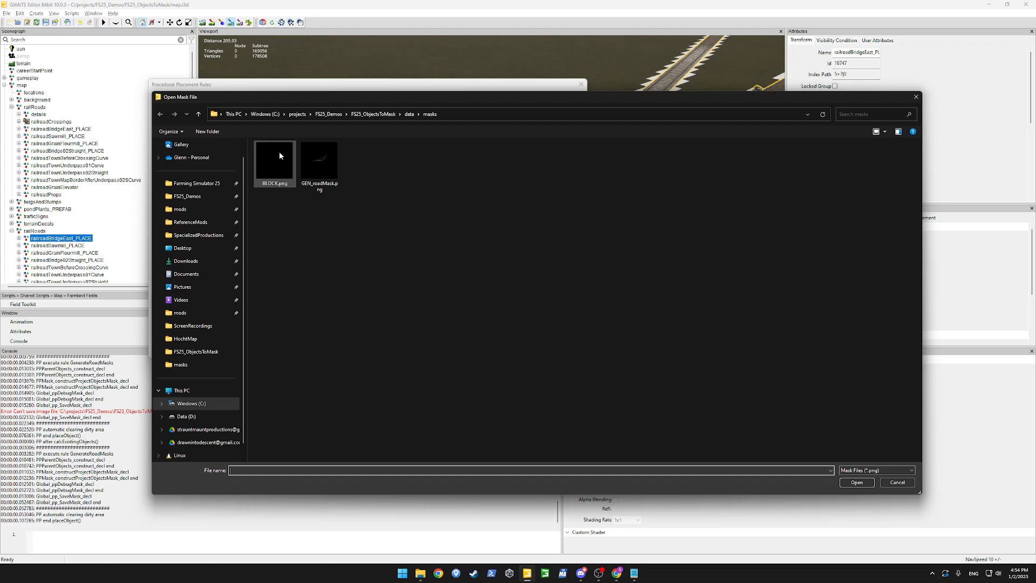
left_click(377, 115)
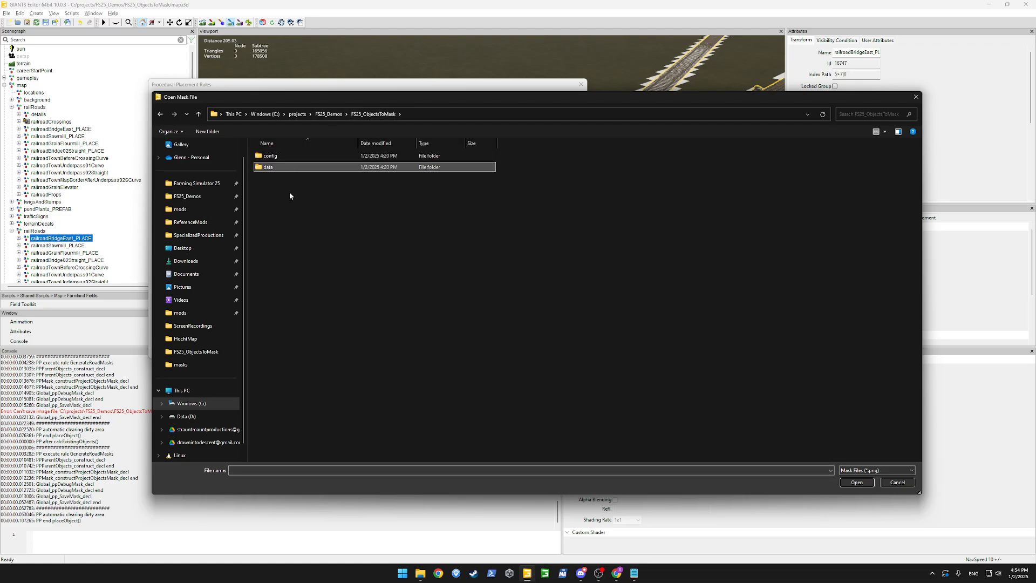
double_click(264, 170)
double_click(266, 166)
left_click(326, 176)
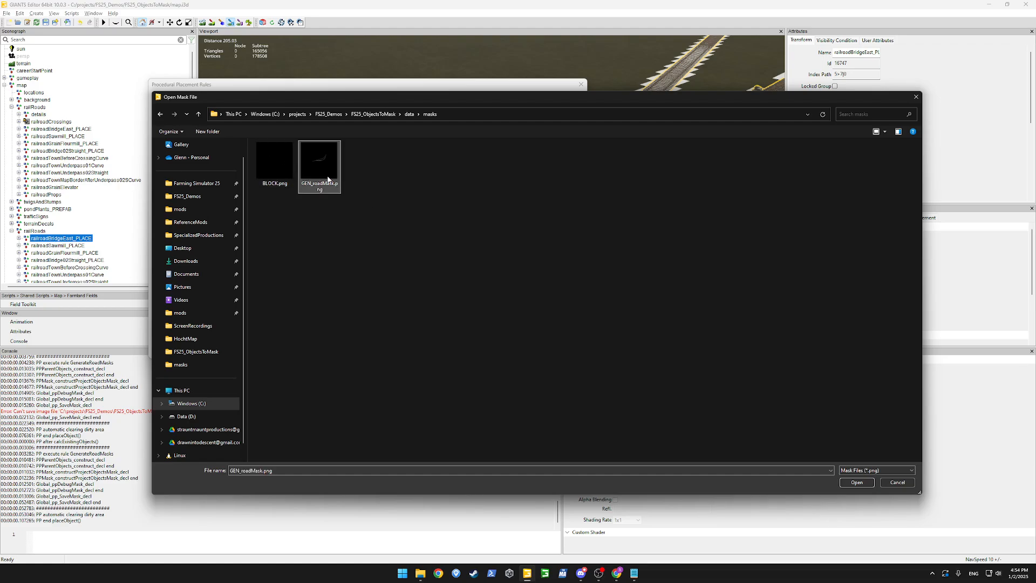
double_click(327, 179)
- Name the new mask entry GEN_roadMask and apply the mask settings
double_click(189, 124)
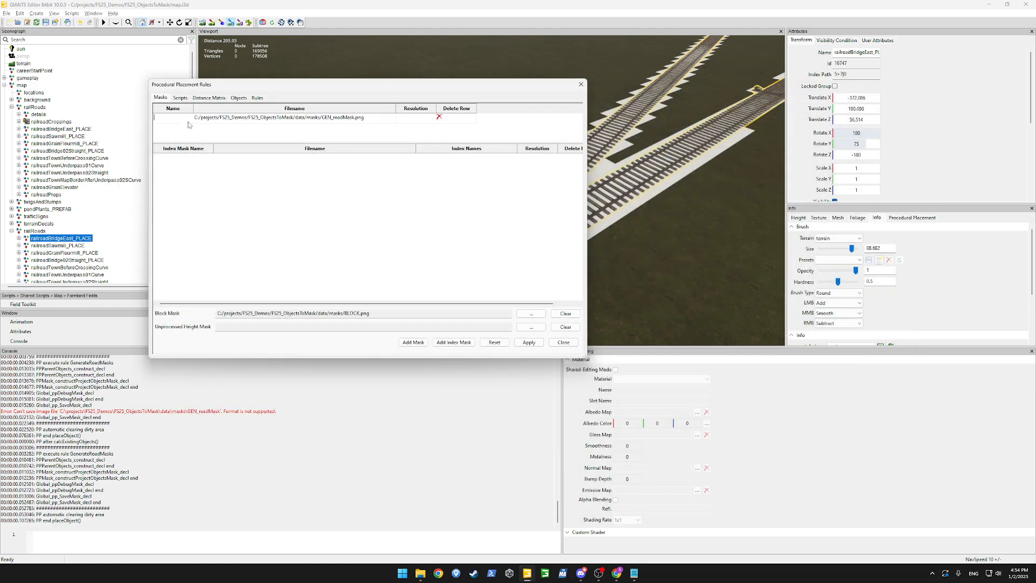
type("GEN_roadMask")
left_click(529, 343)
- Add a placement rule named T_Roads that uses the scatterInMask.lua script with GEN_roadMask as its mask
left_click(256, 98)
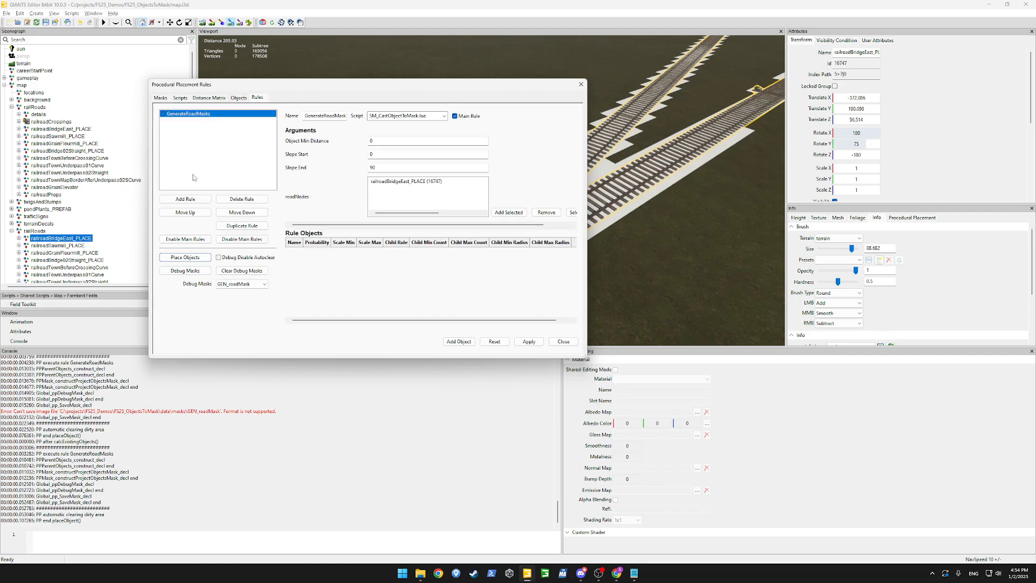
left_click(194, 197)
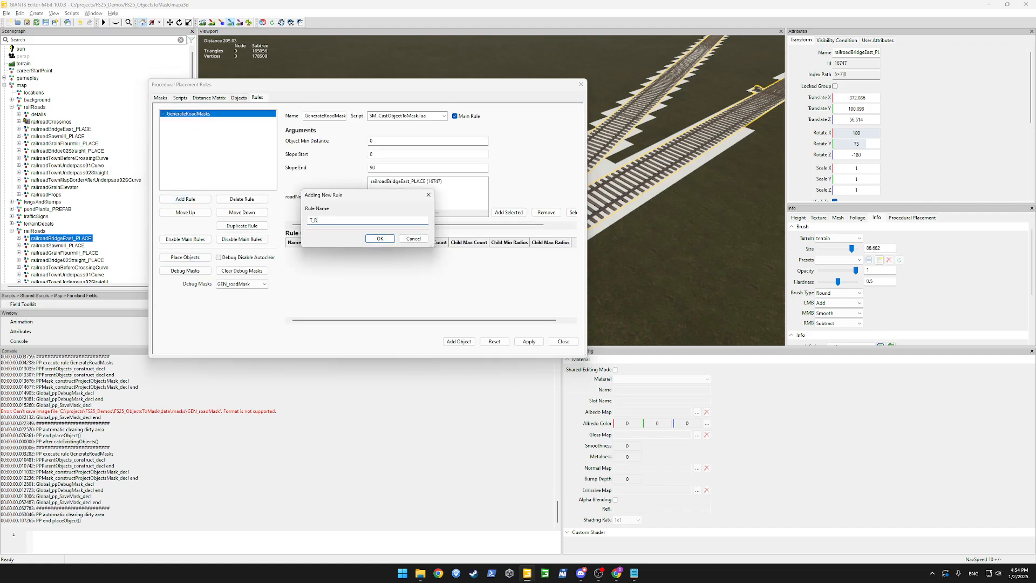
key("Return")
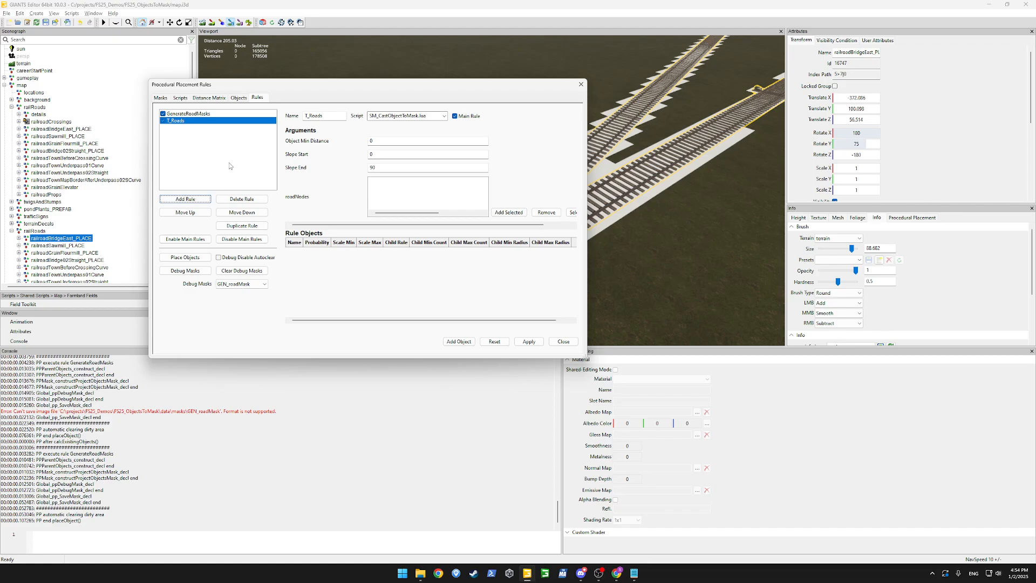
left_click(443, 117)
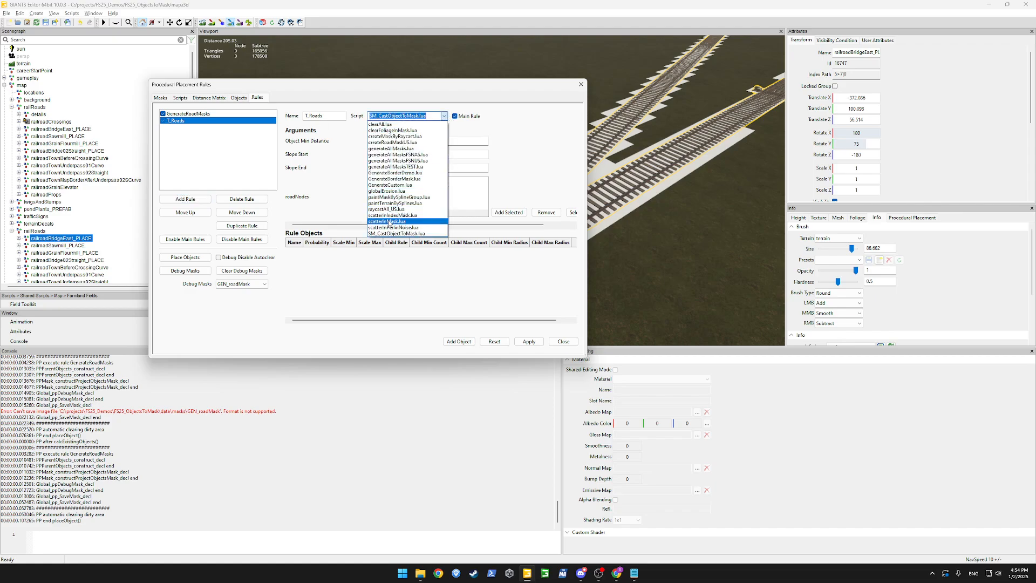
left_click(400, 182)
left_click(400, 183)
left_click(399, 189)
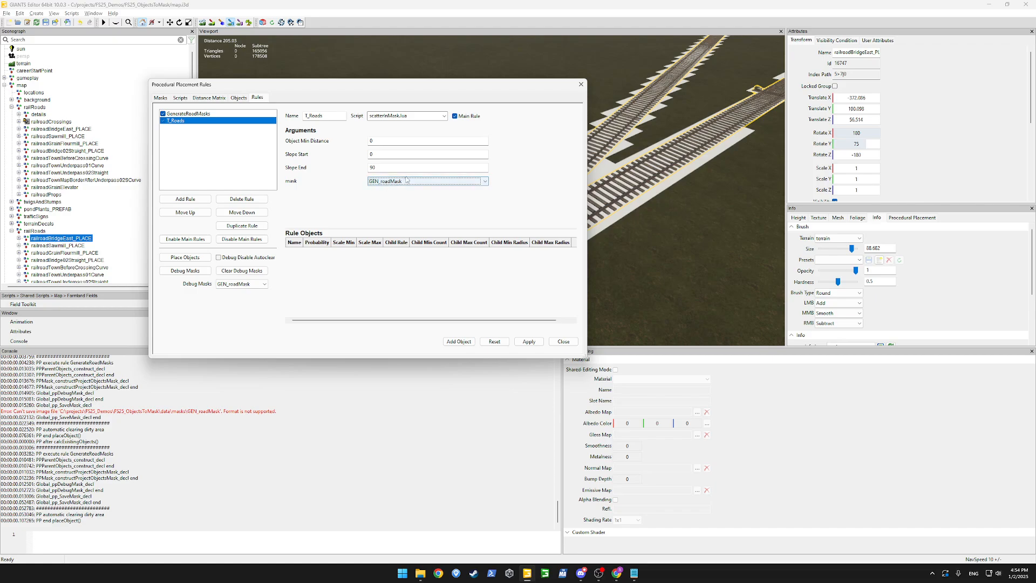
- Add a GRAVEL object to the T_Roads rule and apply the rule settings
left_click(459, 341)
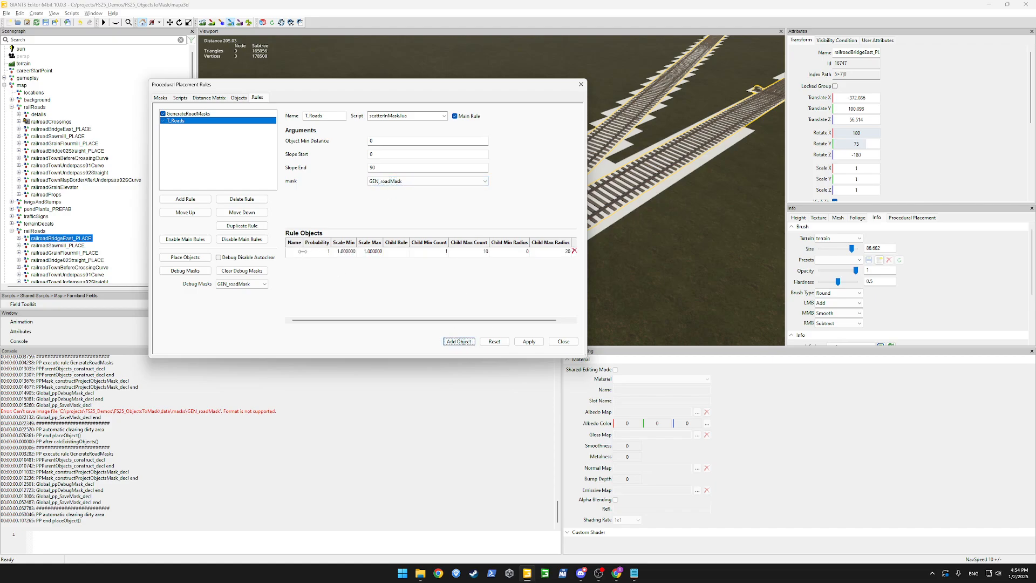
left_click(326, 252)
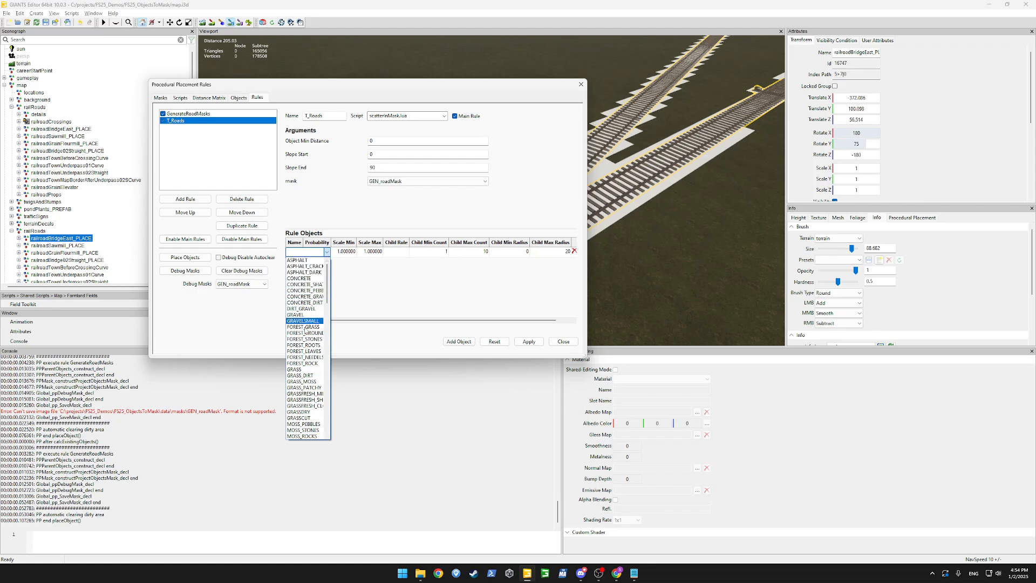
scroll(305, 309, "down", 2)
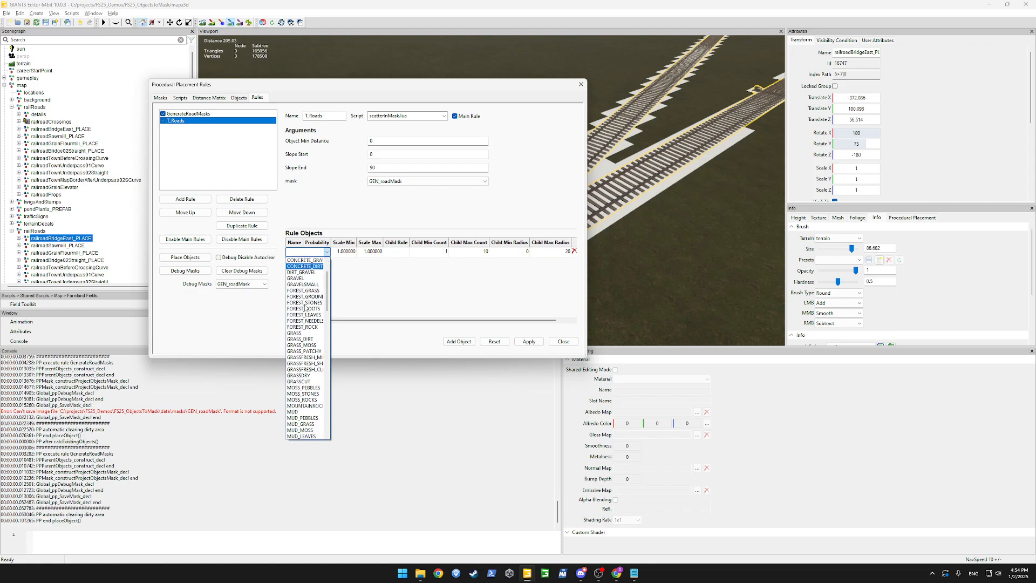
left_click(296, 278)
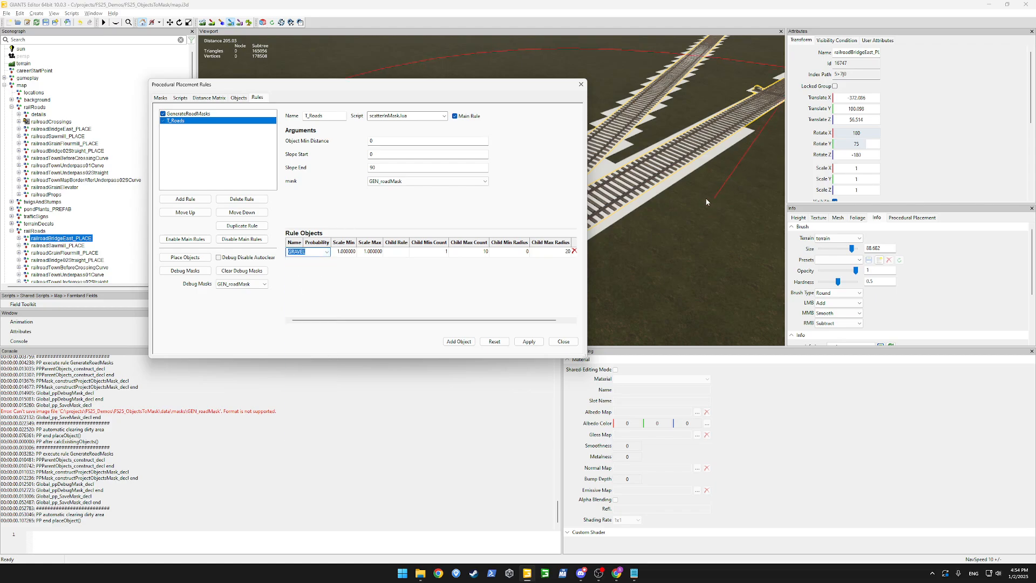
left_click(438, 255)
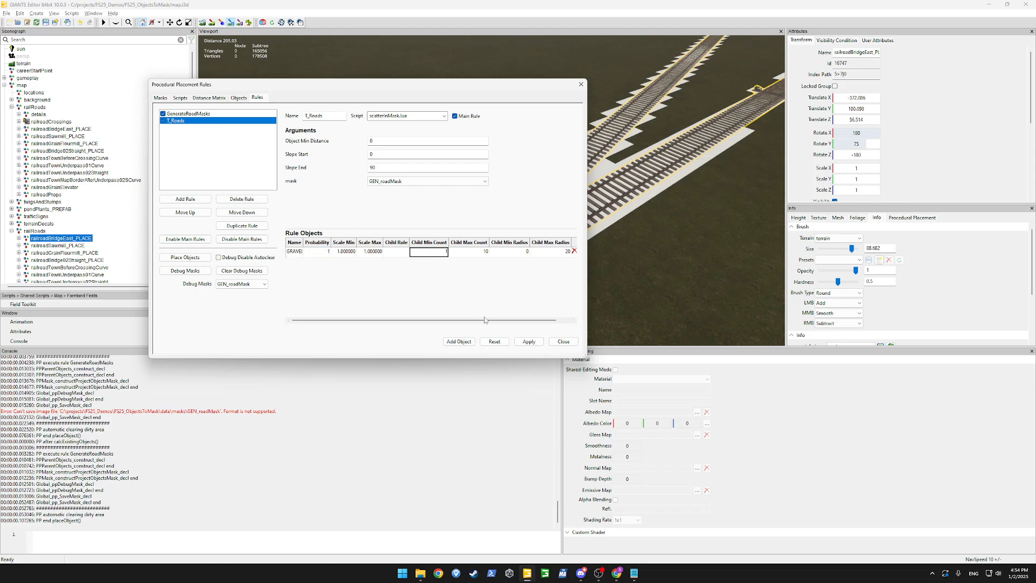
left_click(520, 344)
left_click(453, 309)
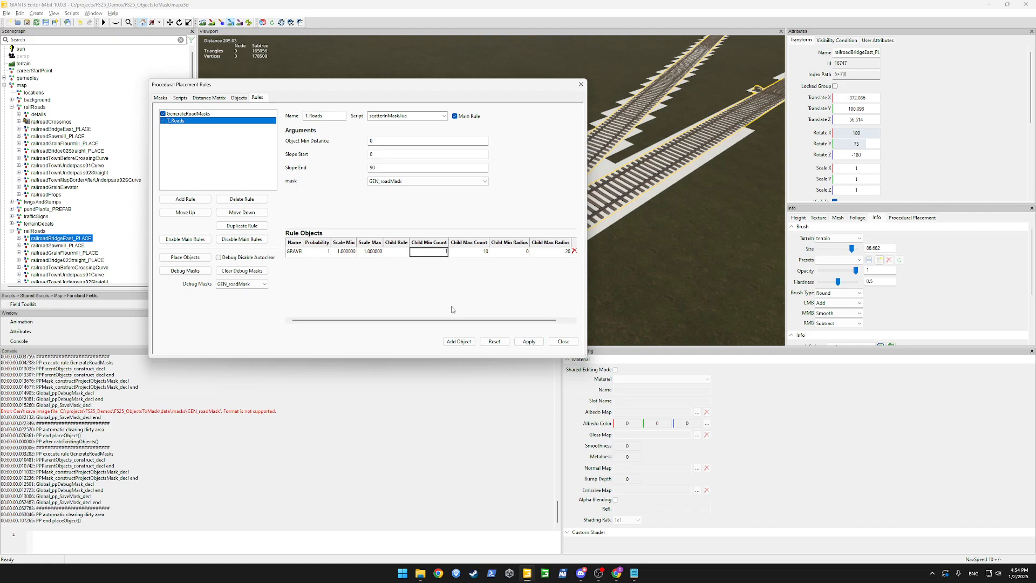
- Run object placement with the T_Roads rule, switch to mesh terrain editing, and inspect the ground texture along the railroad tracks
left_click(185, 257)
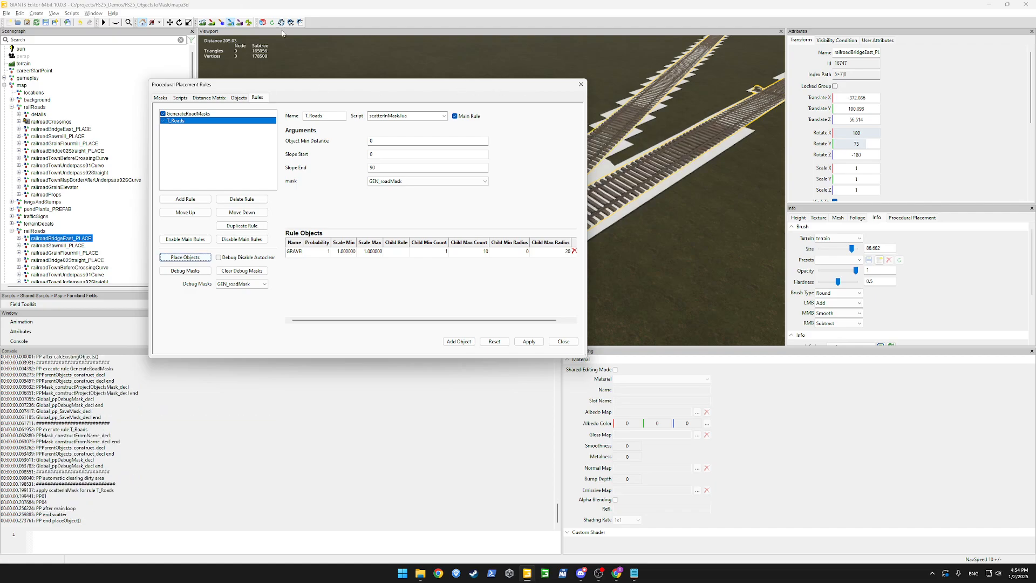
mouse_move(515, 92)
left_mouse_down()
mouse_move(284, 163)
mouse_move(230, 150)
left_mouse_up()
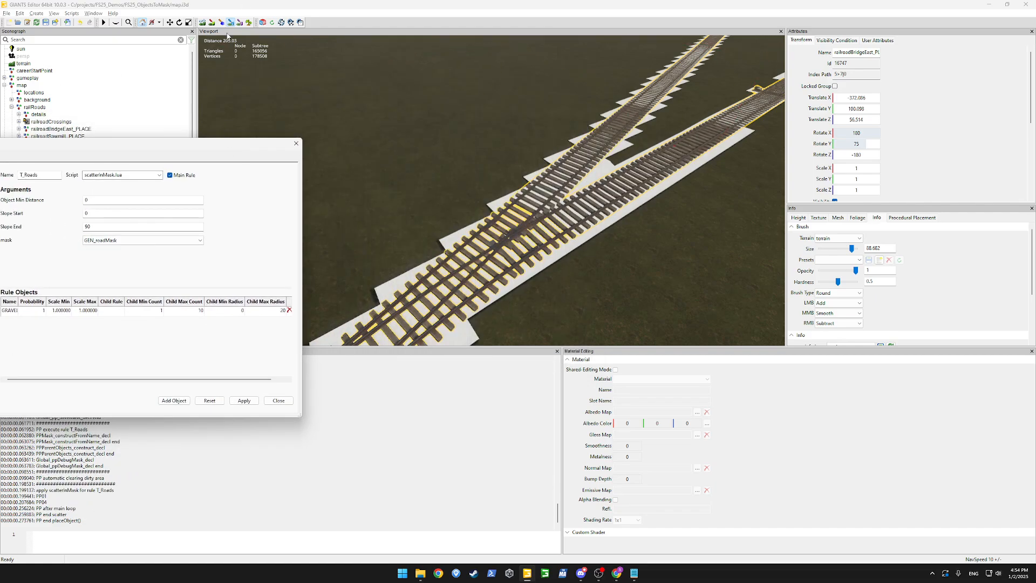
left_click(221, 22)
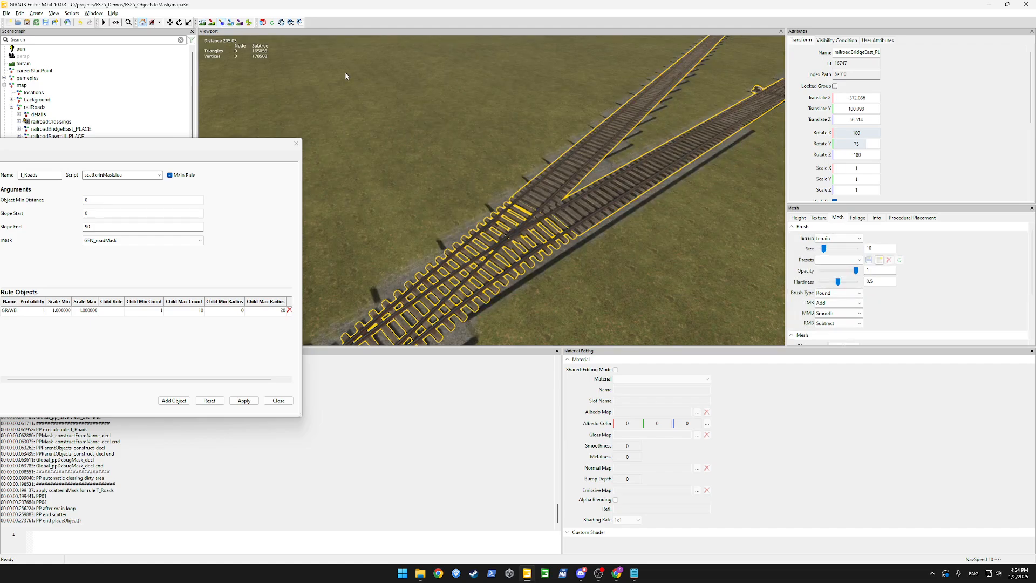
left_click_drag(513, 167, 597, 185, "alt")
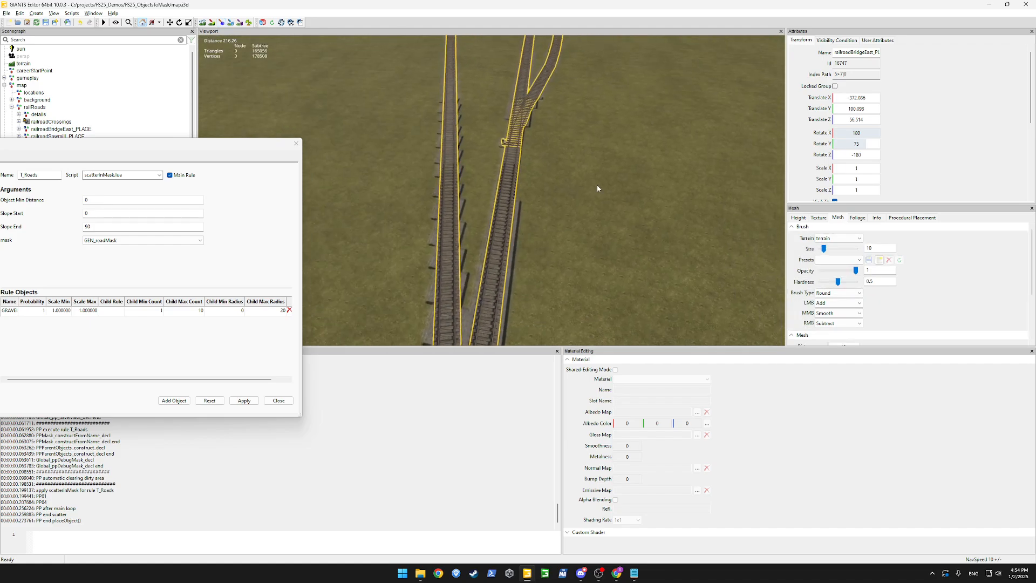
scroll(598, 189, "down", 6)
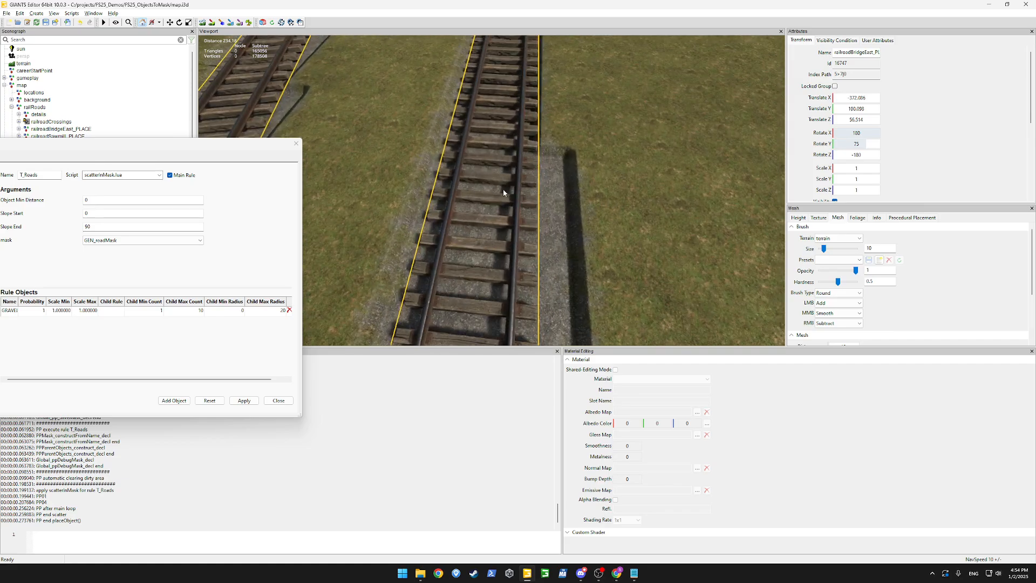
left_click_drag(502, 193, 566, 154, "alt")
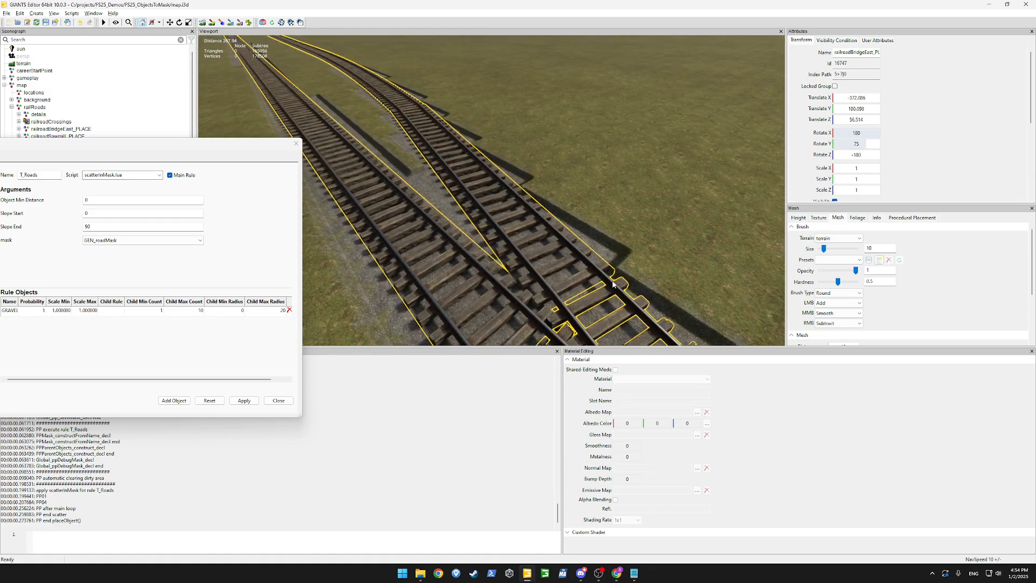
left_click_drag(517, 179, 494, 163, "alt")
- Close the placement rules, save the map, and reopen map.i3d from the FS25_ObjectsToMask folder in File Explorer
left_click_drag(259, 142, 459, 124)
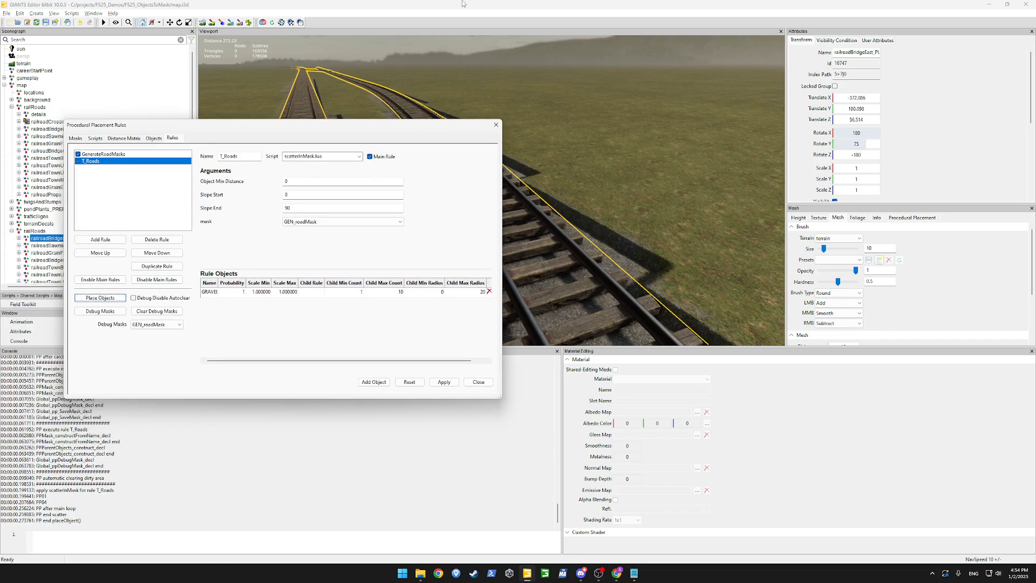
key("Escape")
key("ctrl+s")
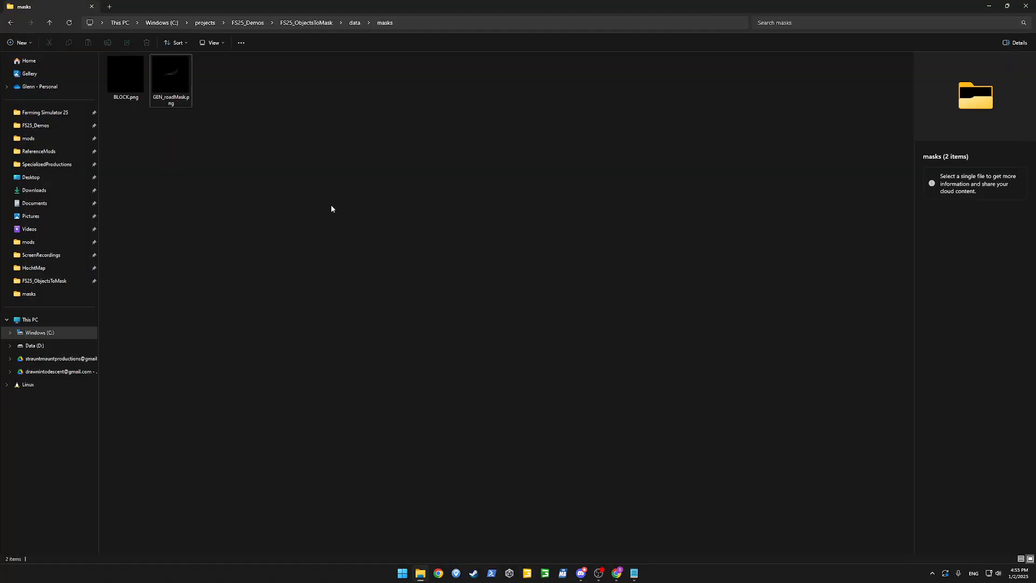
left_click(306, 23)
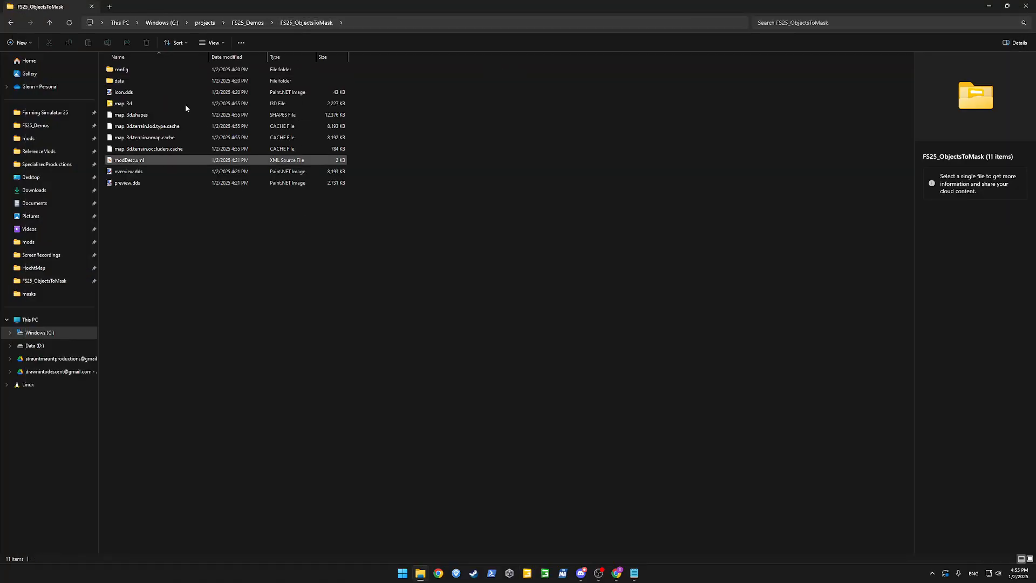
double_click(131, 105)
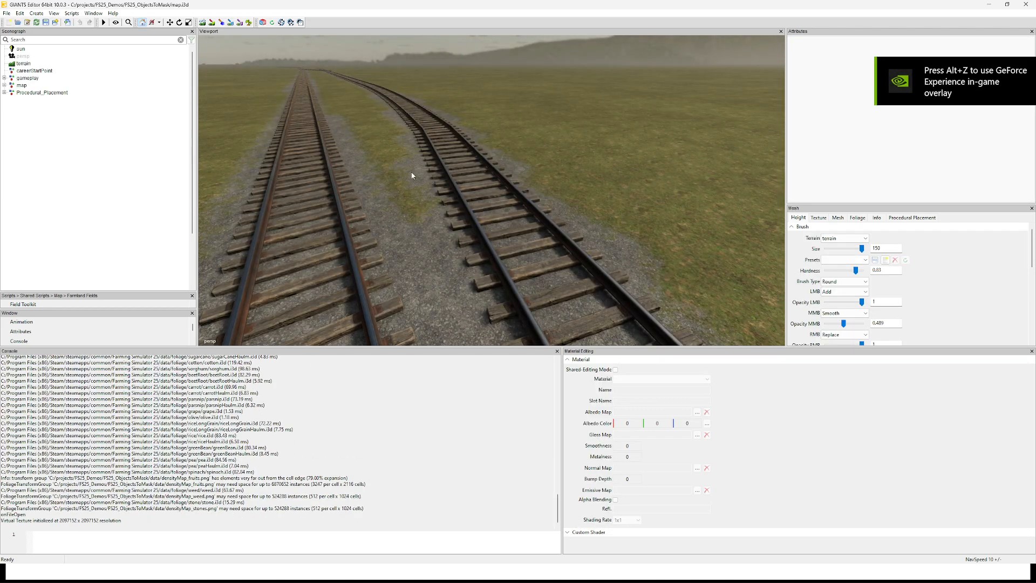
- Examine the gravel along the railroad tracks in the reloaded map, from close up and from a distance
left_click_drag(412, 175, 474, 213, "alt")
scroll(488, 168, "down", 3)
scroll(496, 180, "down", 5)
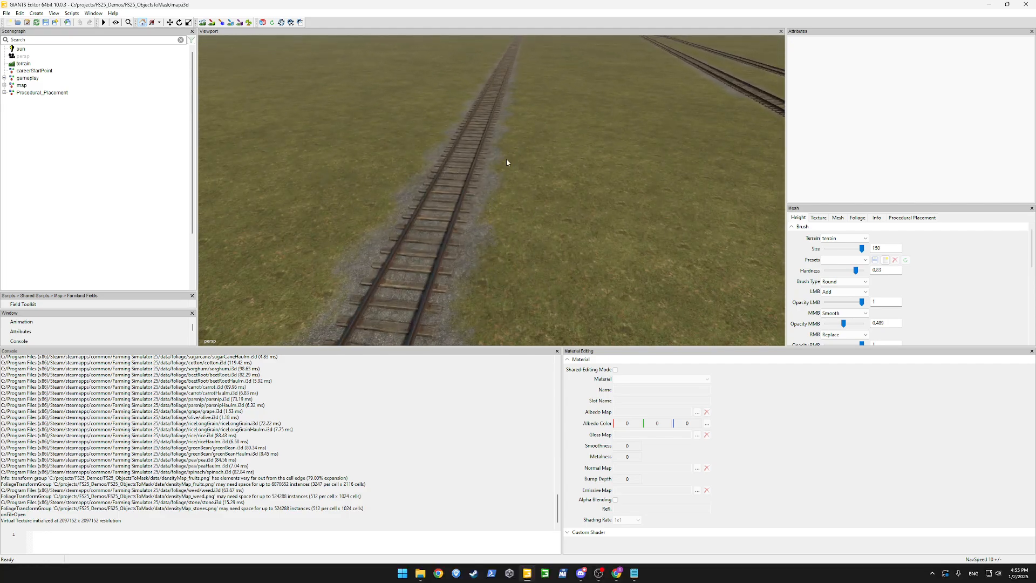
scroll(504, 173, "down", 5)
left_click_drag(506, 159, 481, 192, "alt")
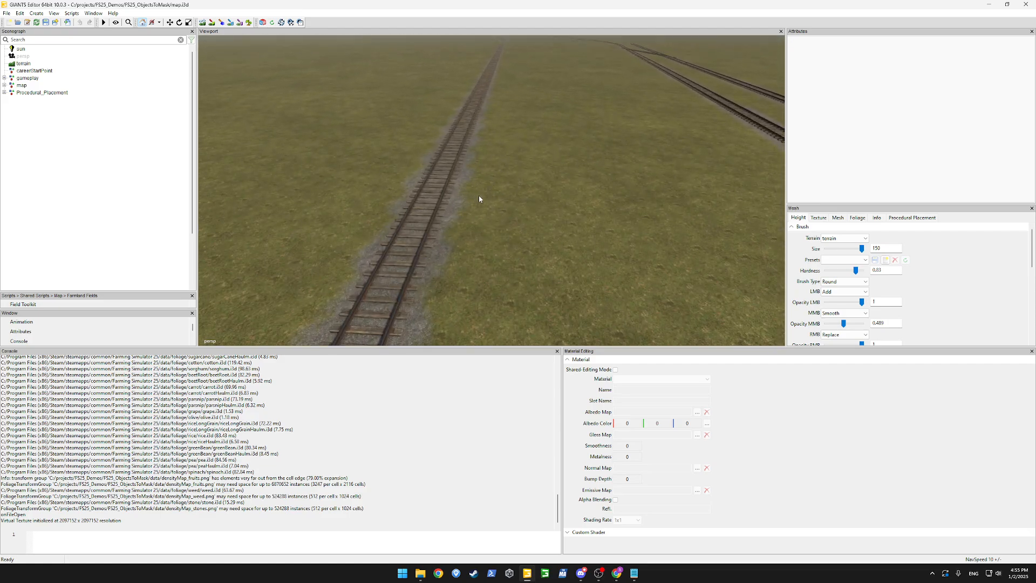
scroll(543, 172, "down", 10)
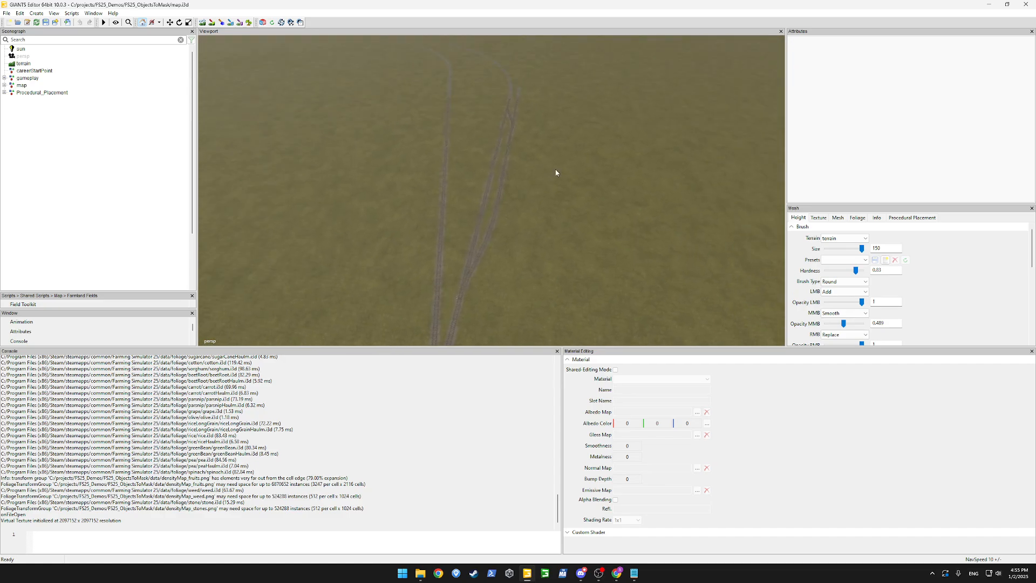
left_click_drag(548, 162, 505, 137, "alt")
left_click(90, 13)
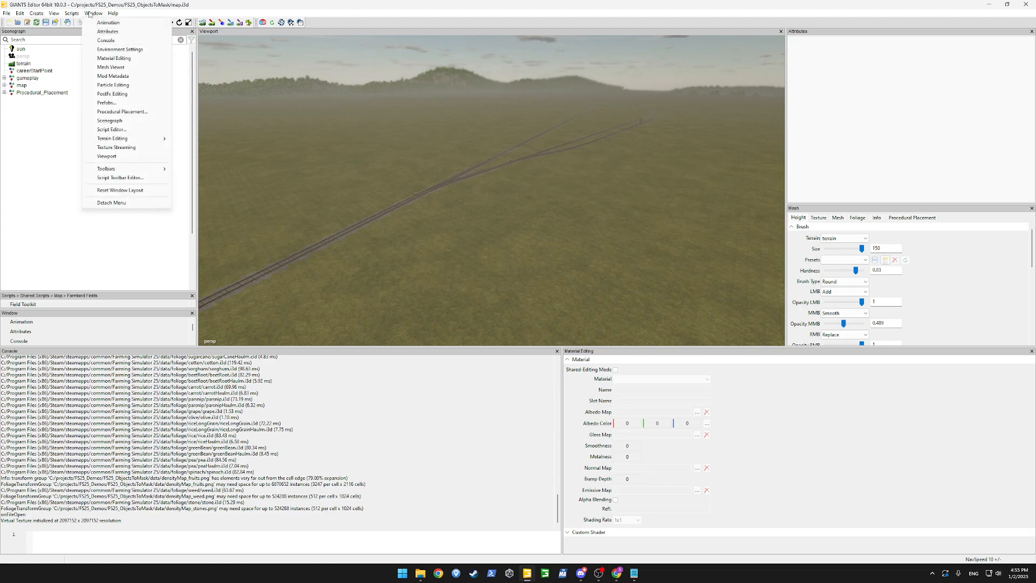
left_click(185, 3)
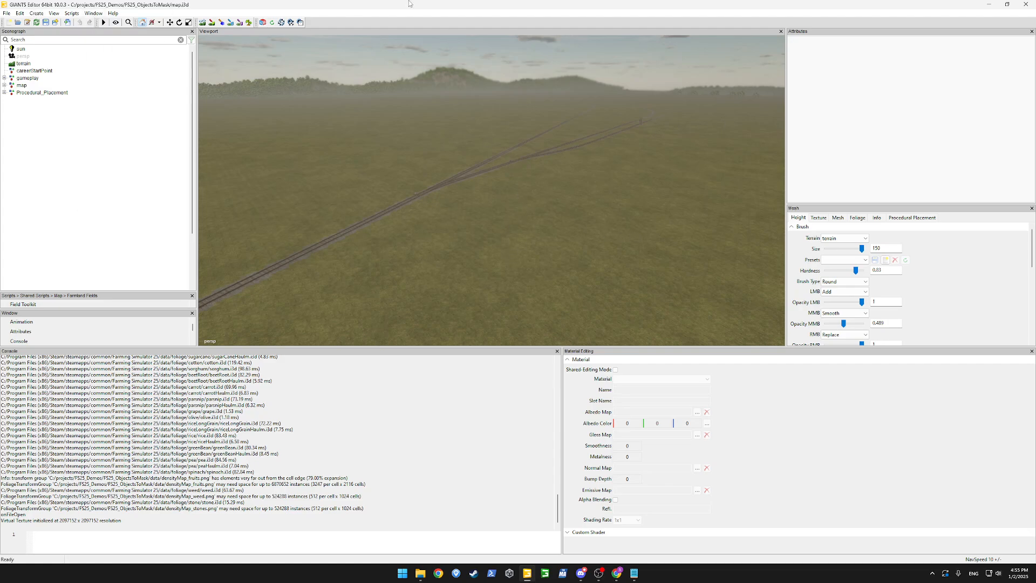
- Save the map and open the SM_CastObjectToMask.lua script in the procedural placement rules
key("ctrl+s")
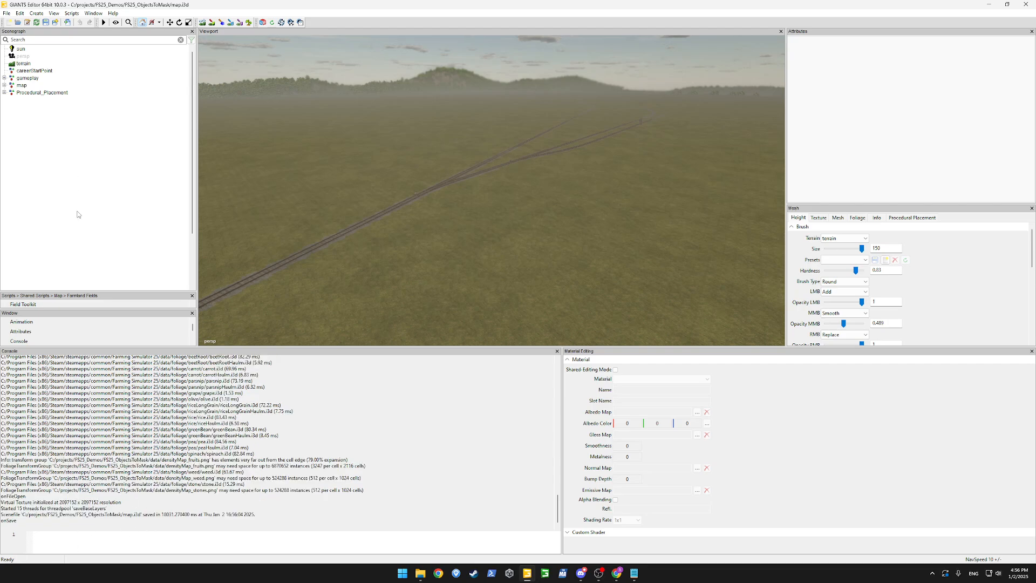
left_click(92, 13)
left_click(124, 106)
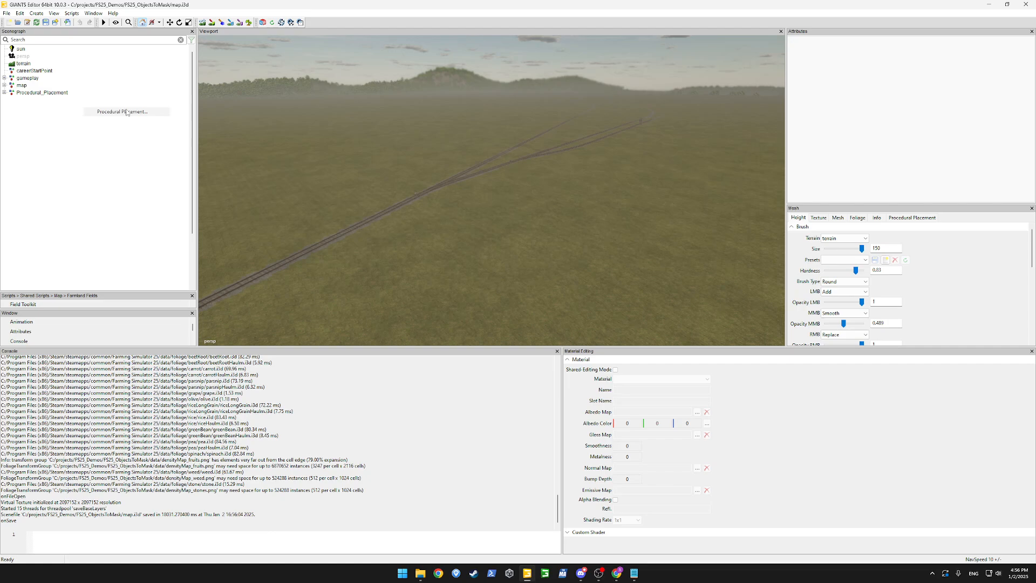
left_click(64, 55)
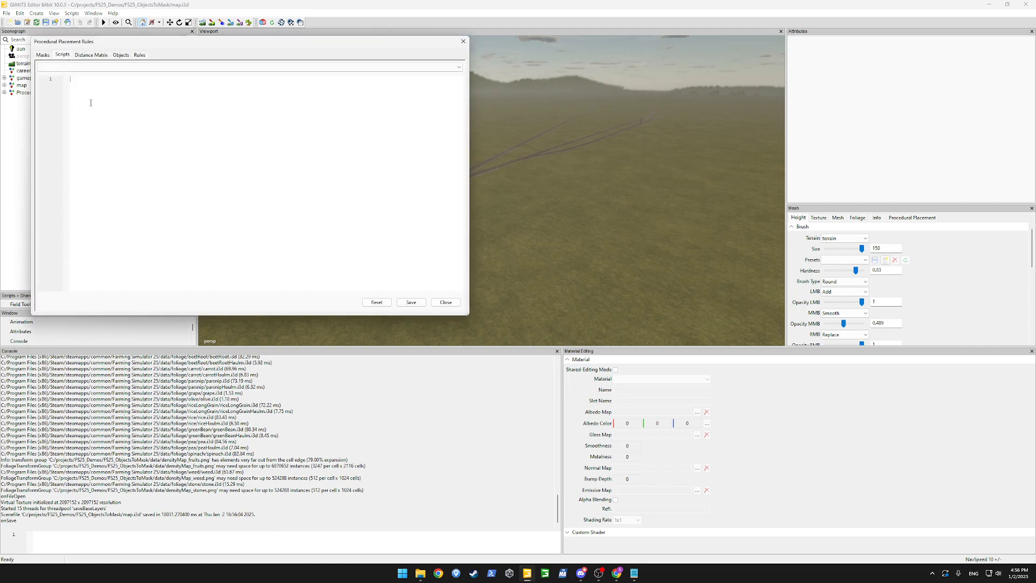
left_click(96, 67)
left_click(216, 186)
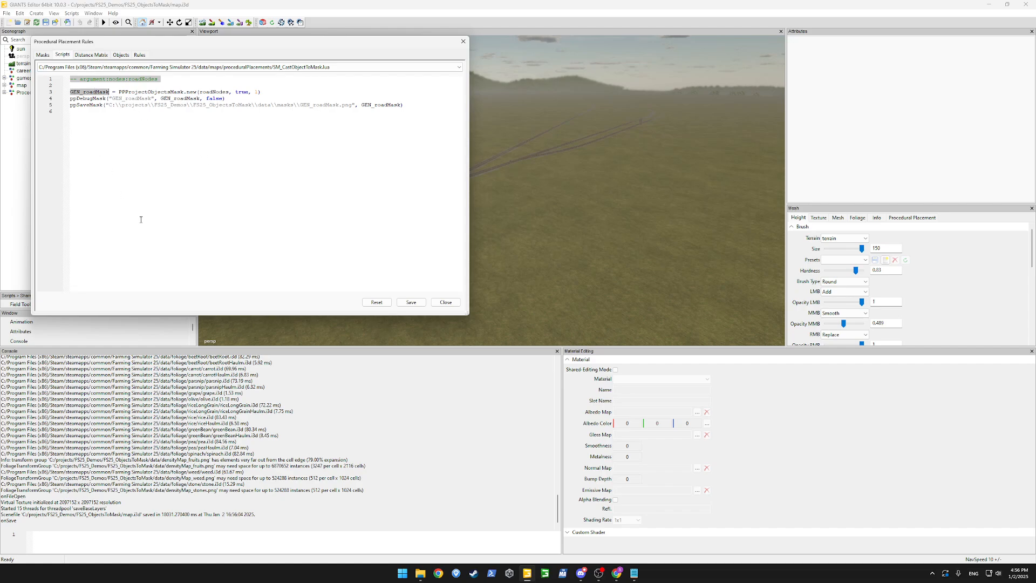
- Add a line below the road mask code that assigns PPSignedDistanceMask.new() to GEN_roadBorderMask
left_click(273, 122)
key("Return")
type("GEN_ro")
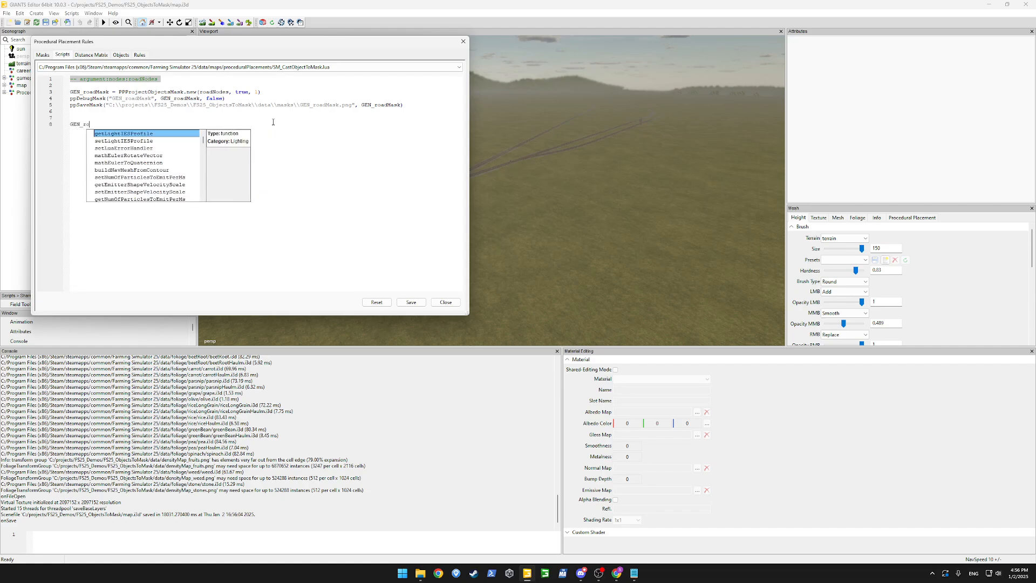
type("adBor")
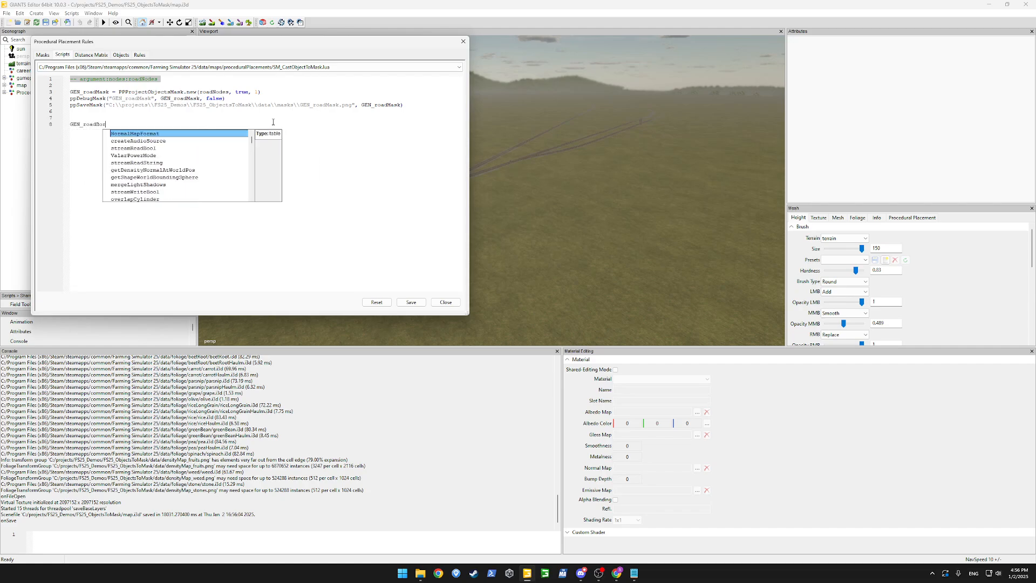
type("derMask = ")
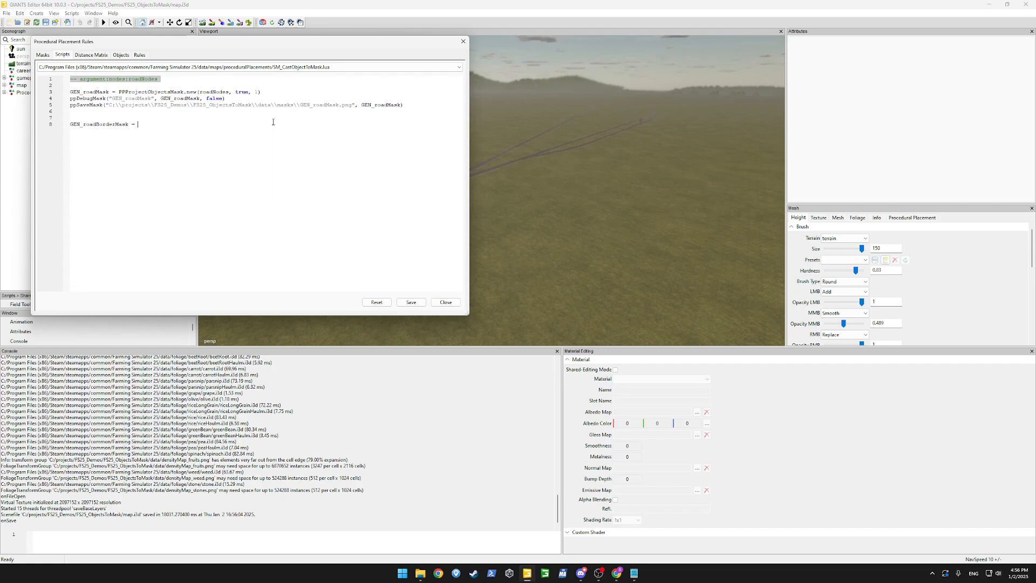
type("PPProj")
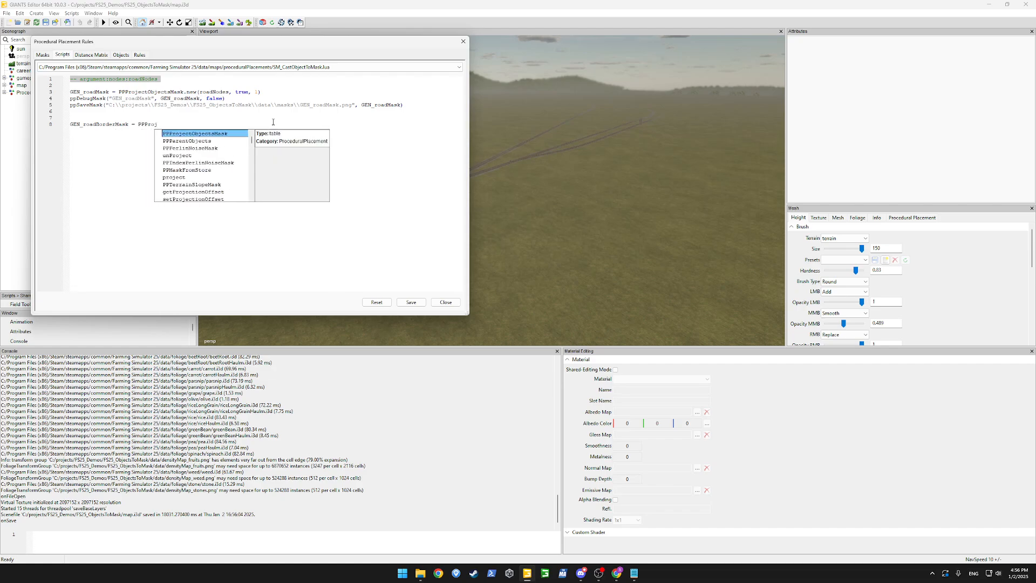
key("BackSpace")
key("BackSpace")
key("BackSpace")
key("BackSpace")
type("Distan")
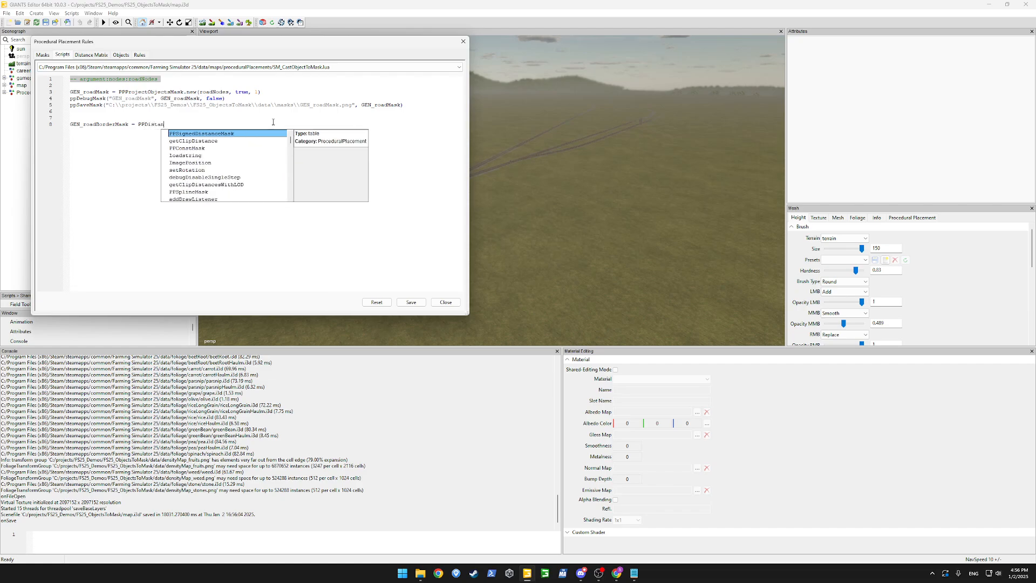
key("BackSpace")
key("BackSpace")
key("BackSpace")
key("BackSpace")
key("BackSpace")
key("BackSpace")
type("Sign")
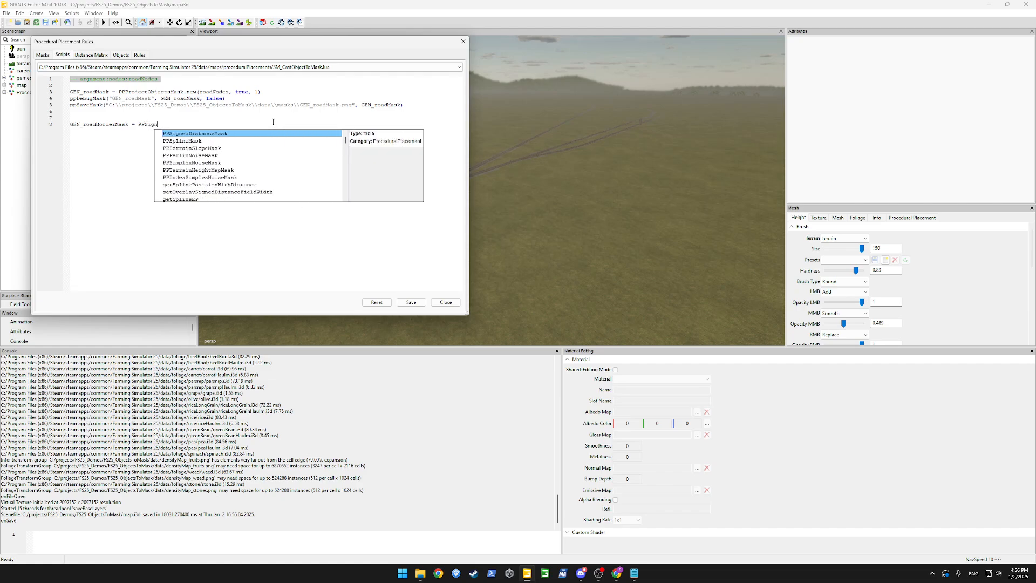
type("edDistanceMas")
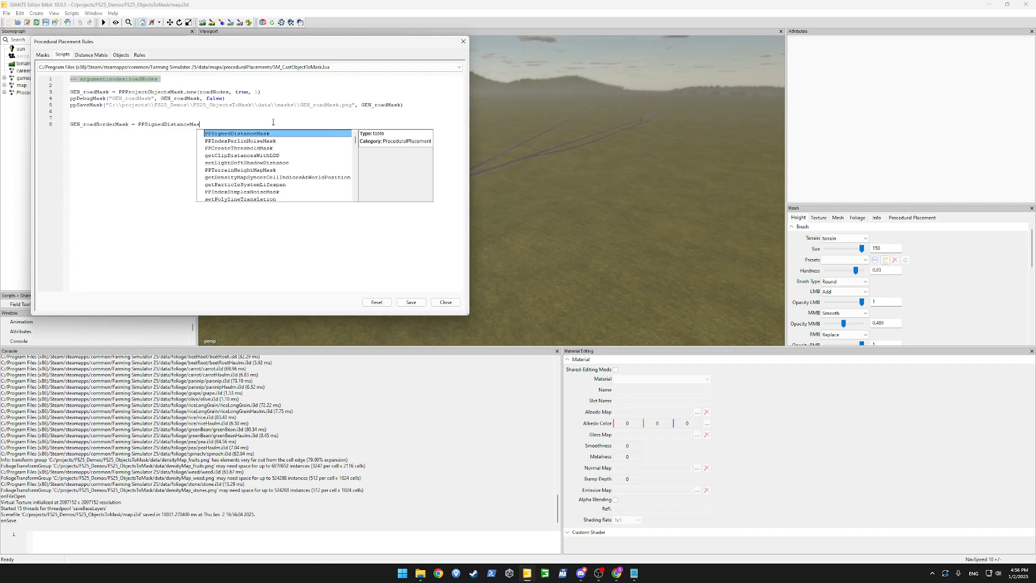
type("k.new()")
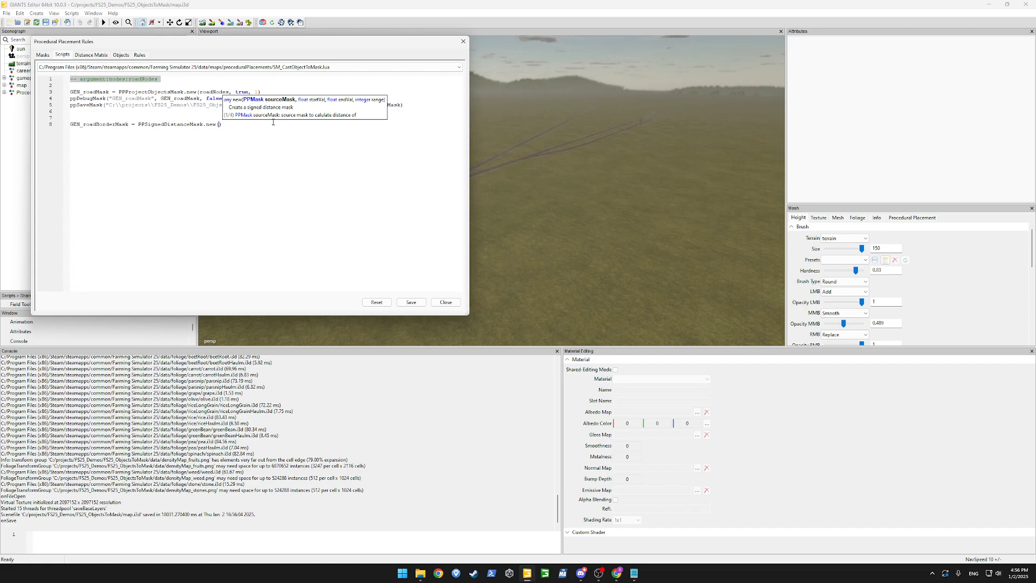
- Fill in the signed distance mask's arguments with GEN_roadMask as source, start value 255, end value 255 and range 6
double_click(92, 92)
key("ctrl+c")
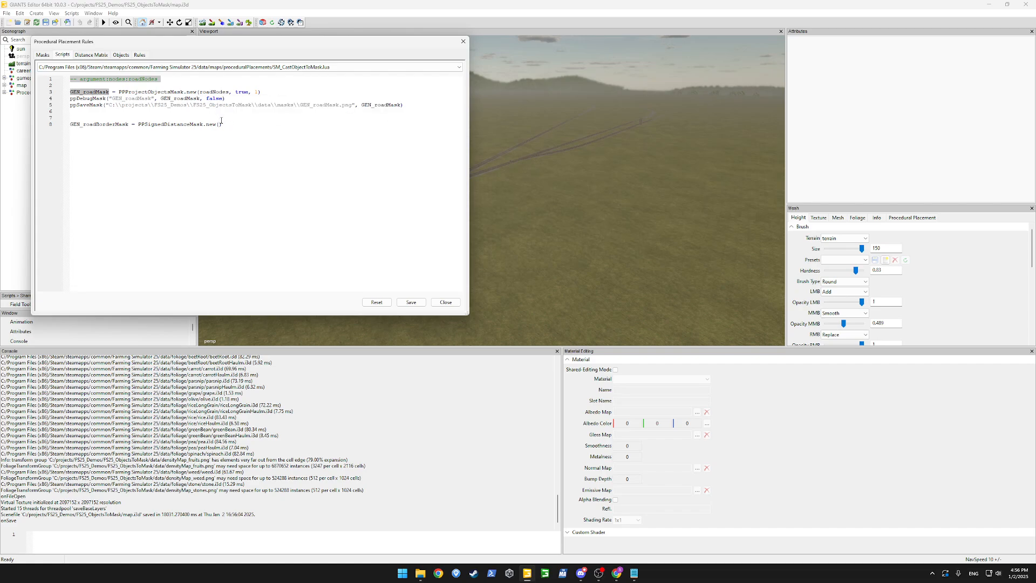
left_click(221, 124)
key("ctrl+v")
type(",")
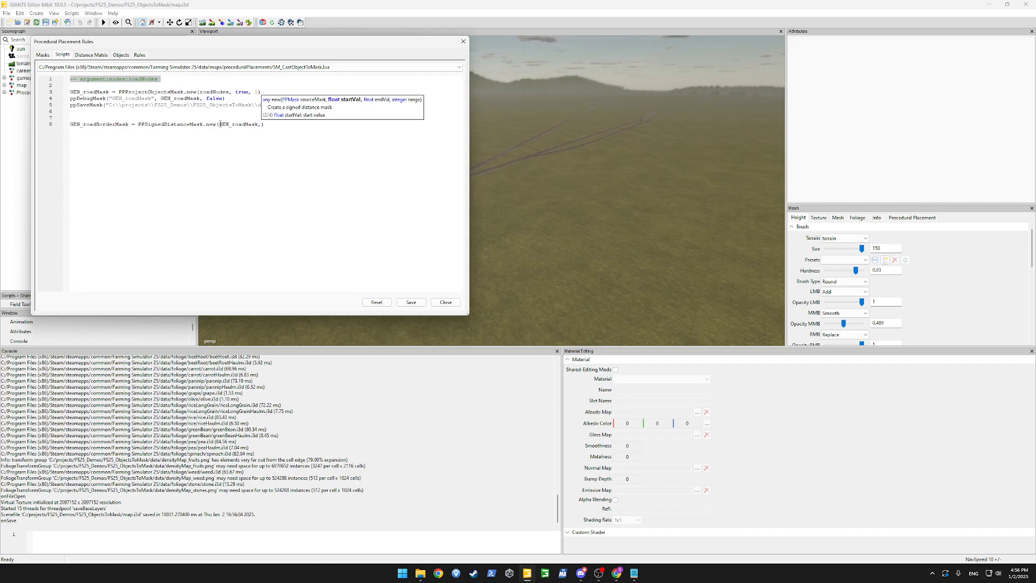
type("255,255")
double_click(264, 126)
left_click(285, 129)
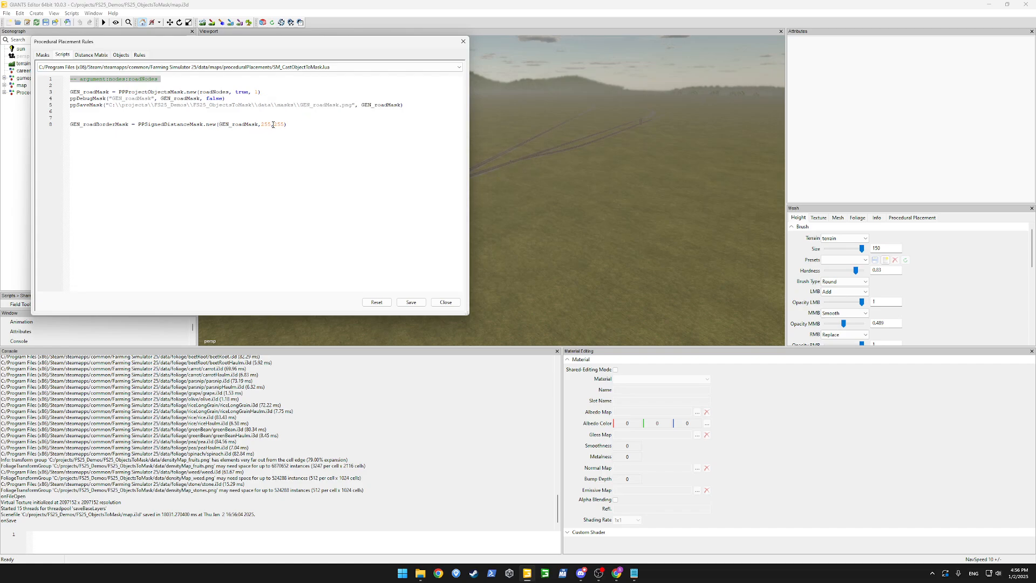
type(", ")
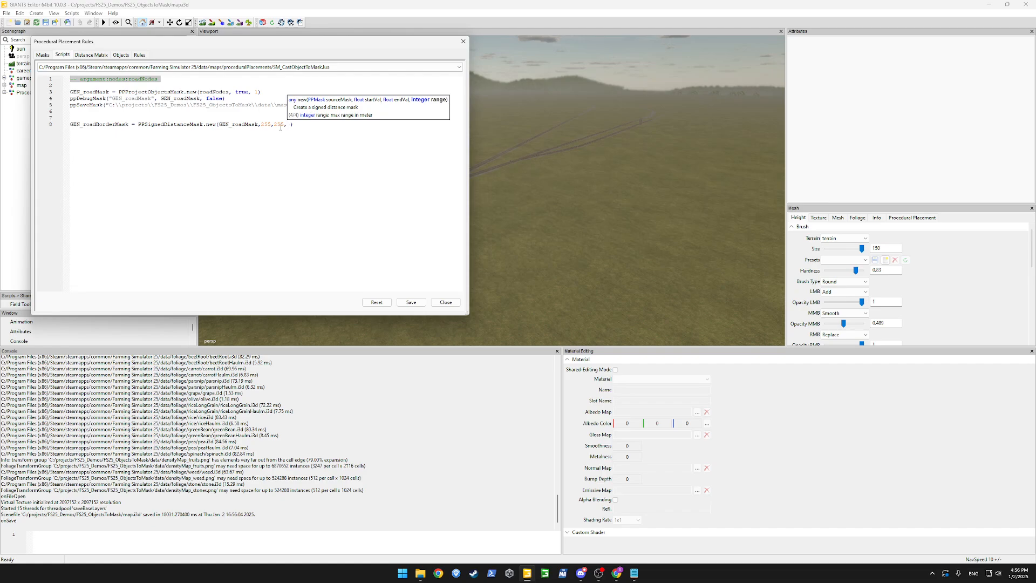
type("6")
left_click_drag(302, 126, 290, 129)
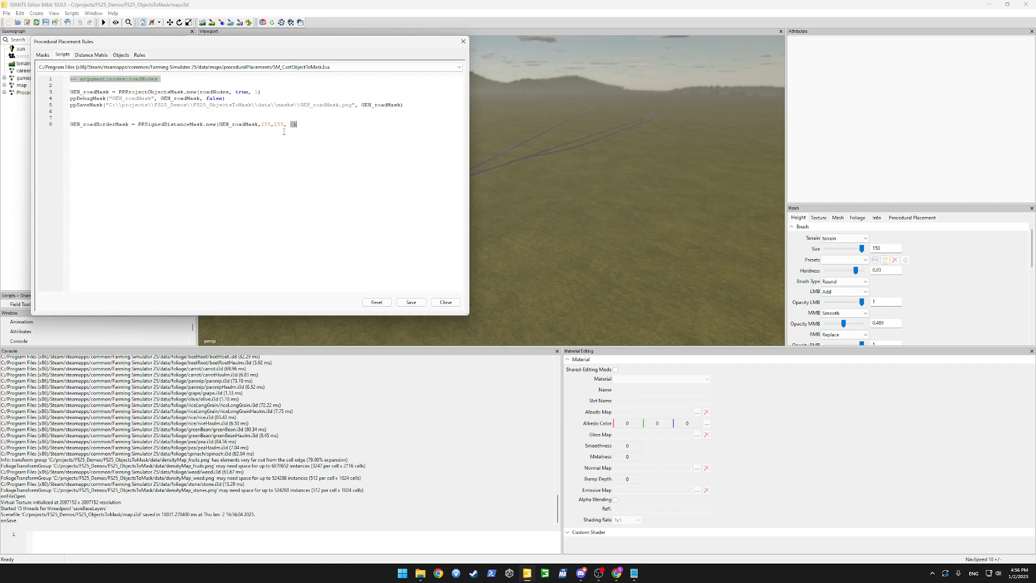
- Add a ppDebugMask line below it for "GEN_roadBorderMask", GEN_roadBorderMask, false
left_click(310, 128)
key("shift+Home")
key("ctrl+c")
key("Down")
key("Down")
key("ctrl+v")
double_click(118, 124)
key("ctrl+c")
double_click(133, 131)
key("ctrl+v")
double_click(196, 132)
key("ctrl+v")
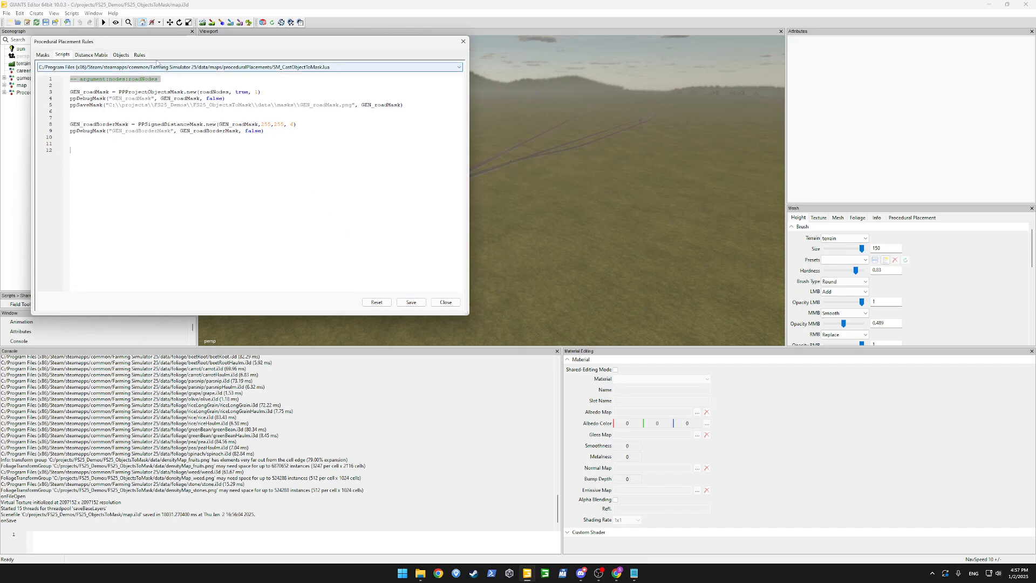
- Run mask debugging for the GenerateRoadMasks and T_Roads rules and check the list of debug masks
left_click(139, 54)
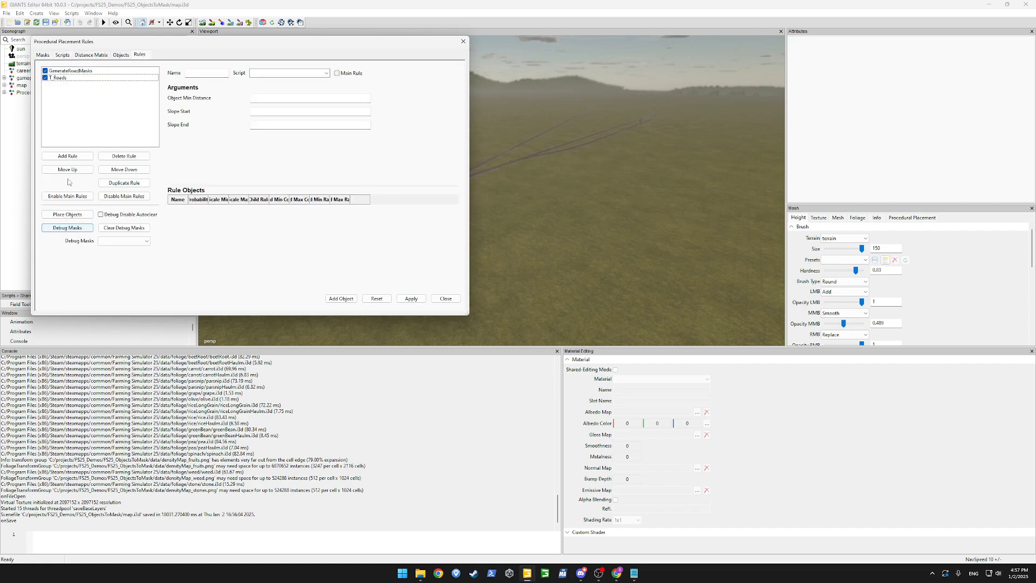
left_click(79, 231)
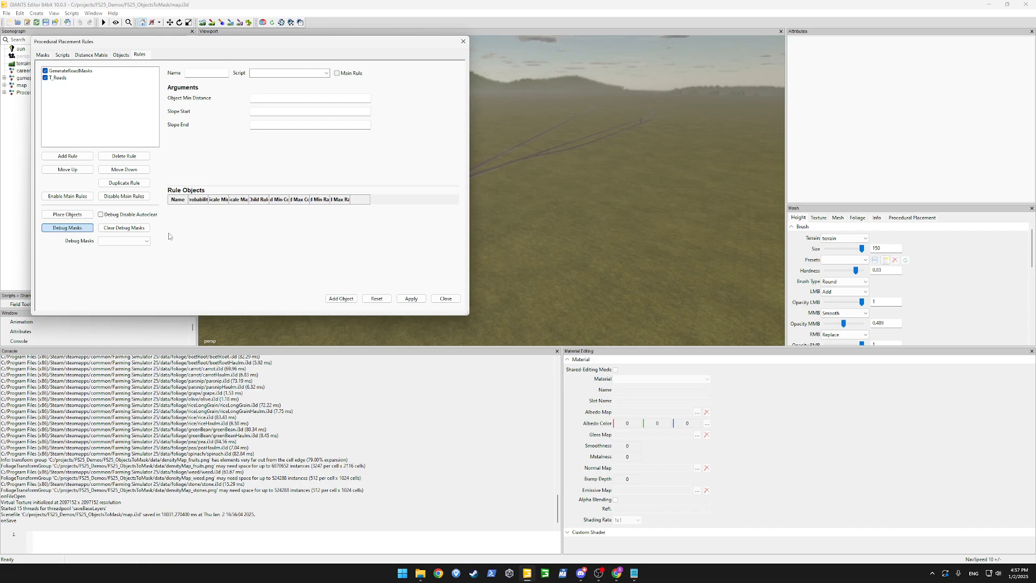
left_click(125, 241)
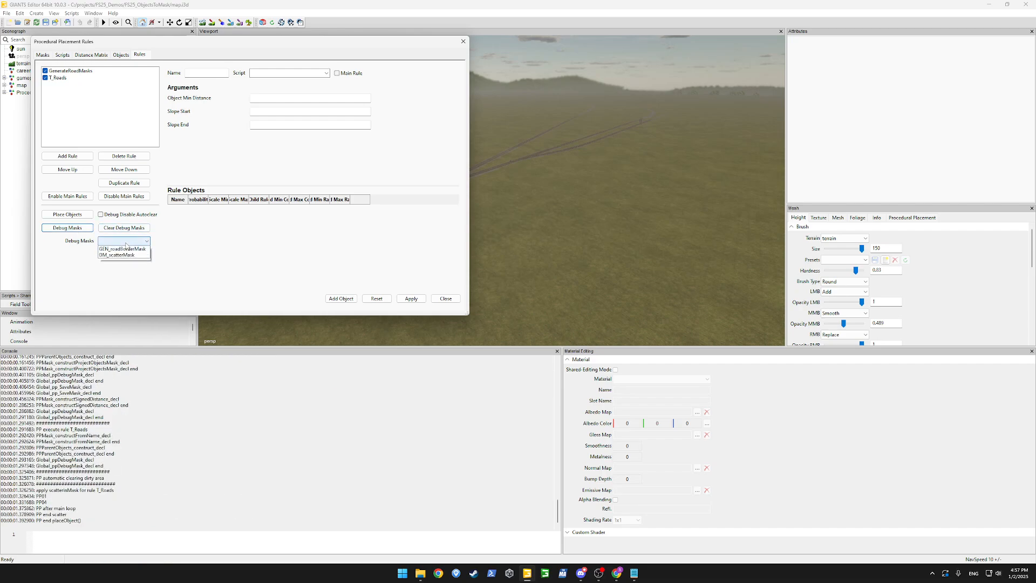
left_click(233, 273)
- Display the GEN_roadBorderMask debug mask on the terrain, examine it around the railroad tracks, and hide the overlay
left_click_drag(395, 50, 212, 133)
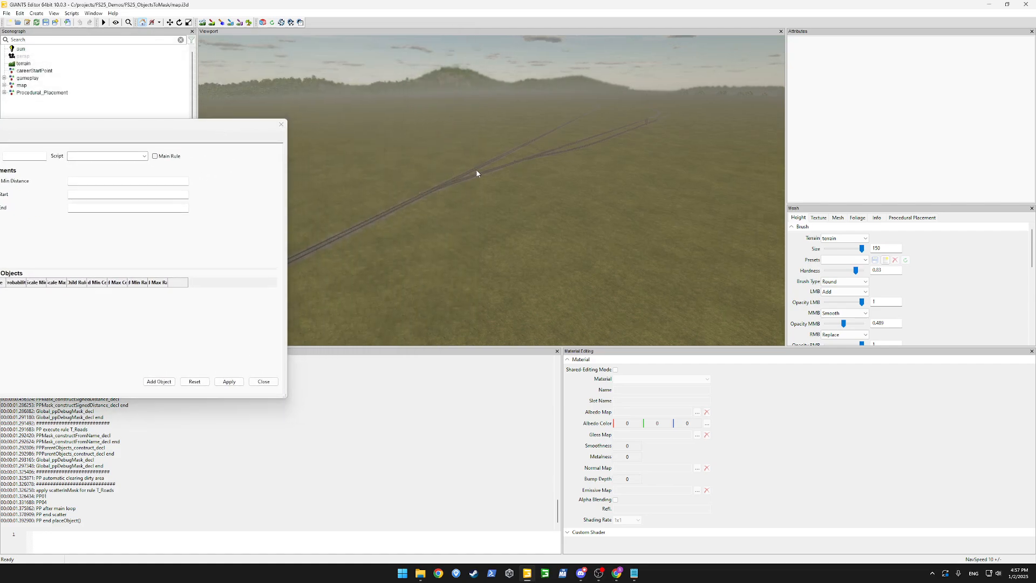
scroll(469, 162, "up", 5)
left_click_drag(484, 163, 440, 210, "alt")
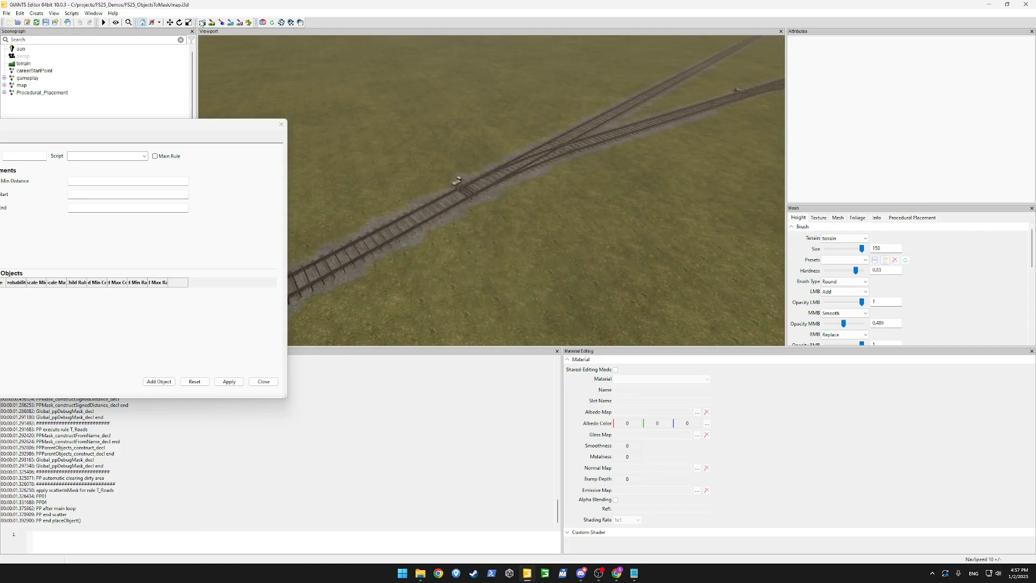
left_click(231, 24)
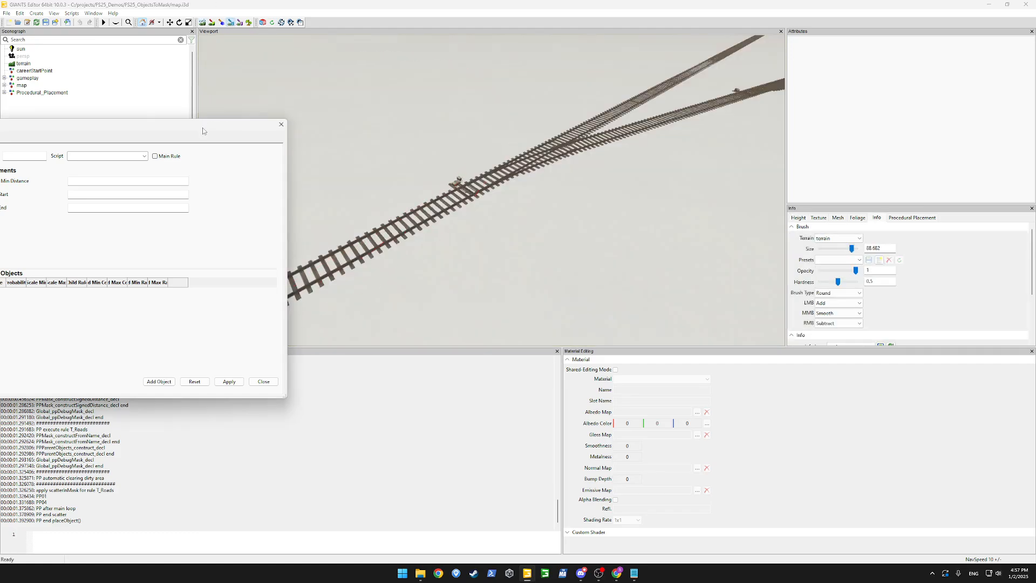
left_click_drag(135, 125, 225, 39)
left_click(32, 238)
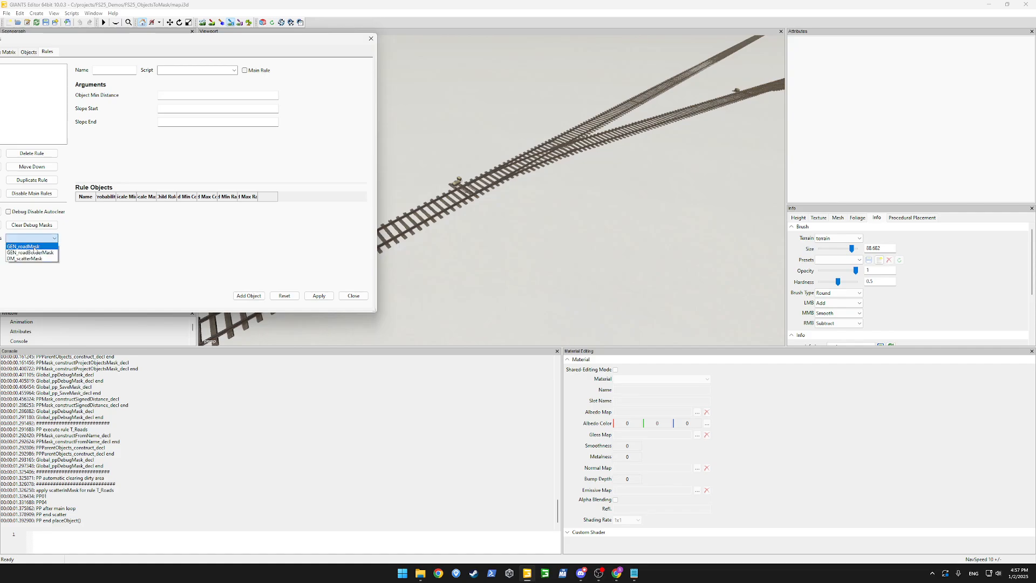
left_click(36, 257)
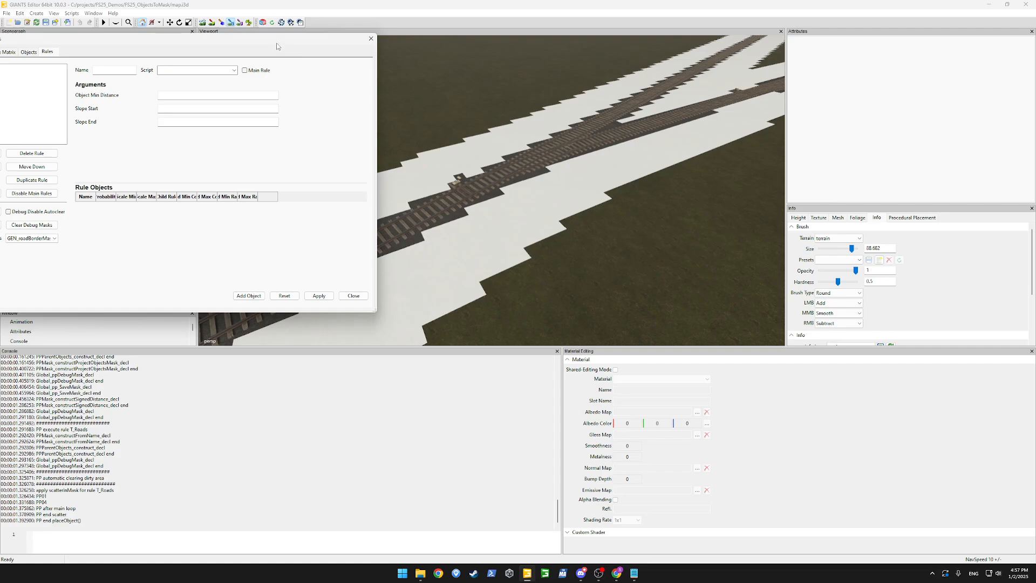
left_click(231, 23)
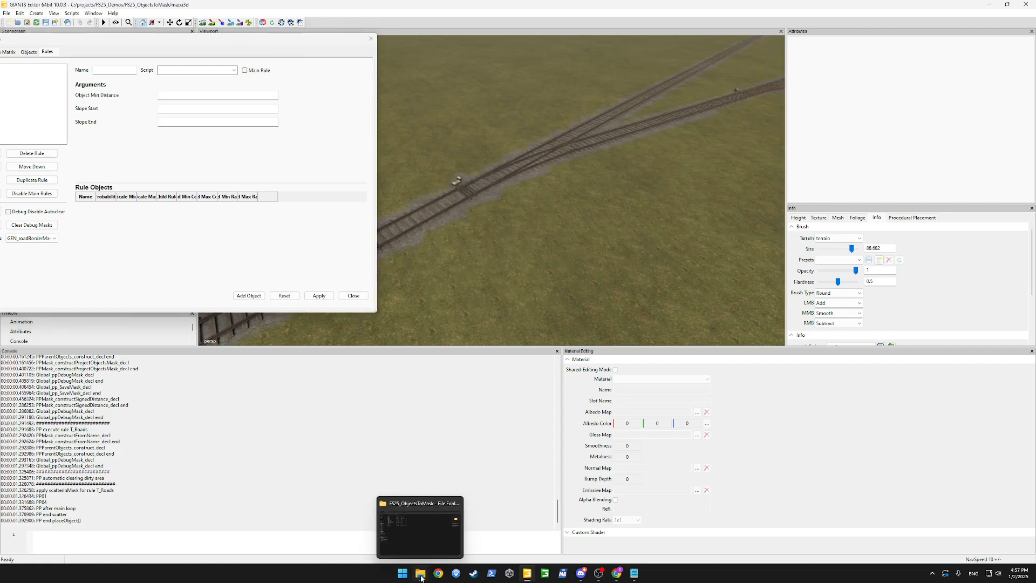
- Check the exported mask images in the project's data\masks folder in File Explorer, and return to GIANTS Editor
left_click(421, 575)
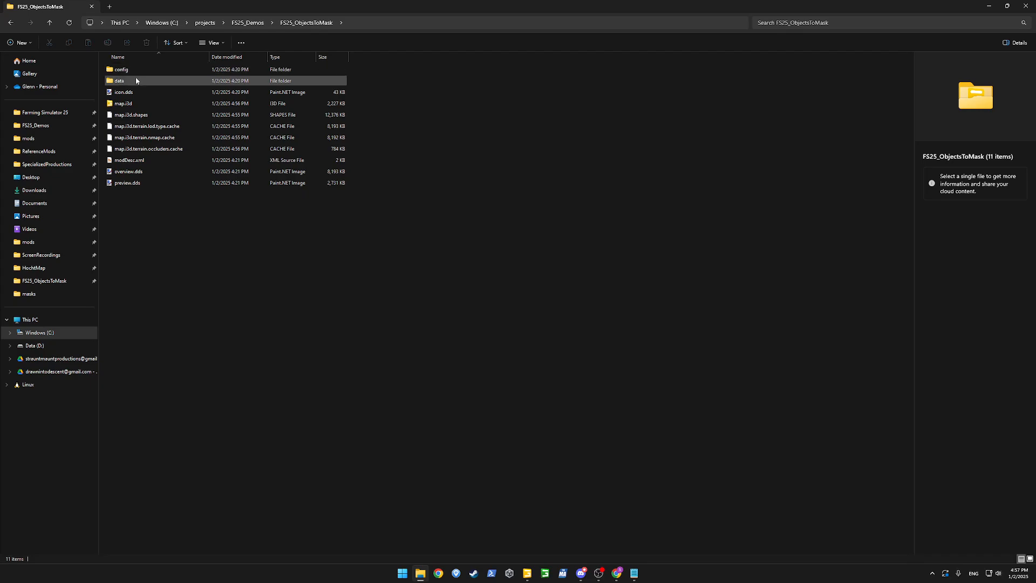
double_click(136, 81)
double_click(131, 71)
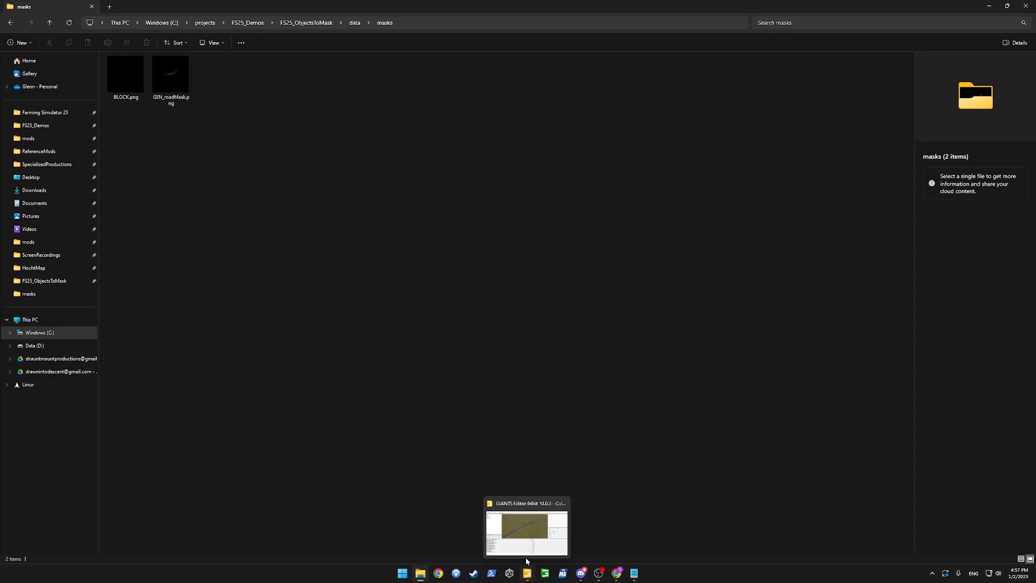
left_click(526, 529)
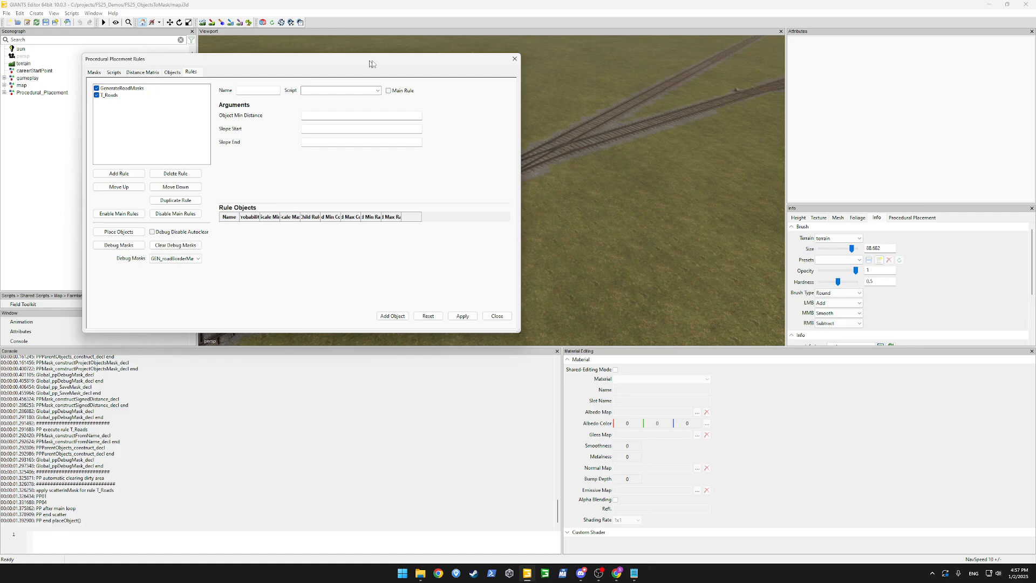
- Add a ppSaveMask line to the script that saves GEN_roadBorderMask as GEN_roadBorderMask.png in the masks folder
left_click(142, 71)
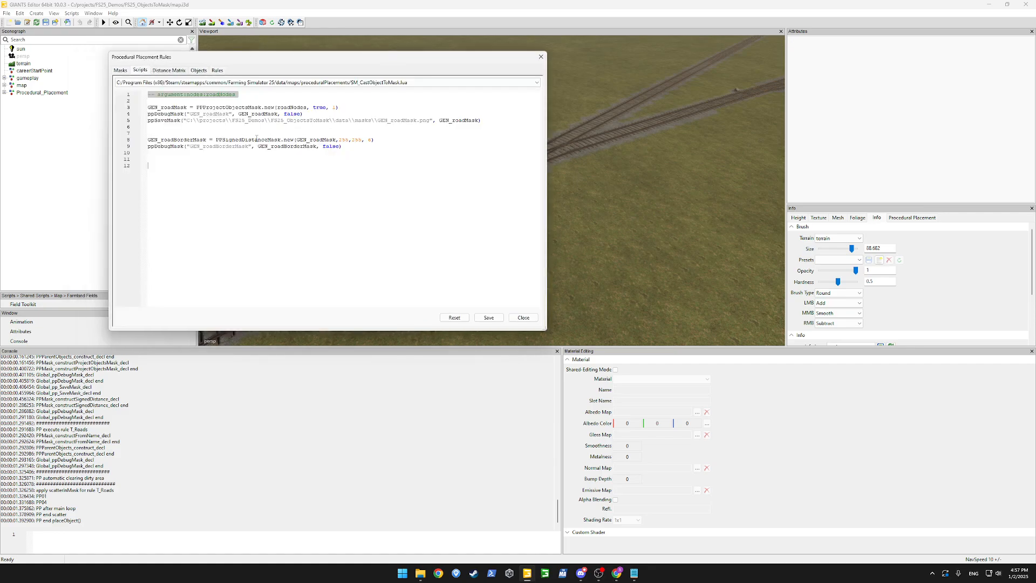
triple_click(253, 123)
left_click(253, 122)
key("ctrl+v")
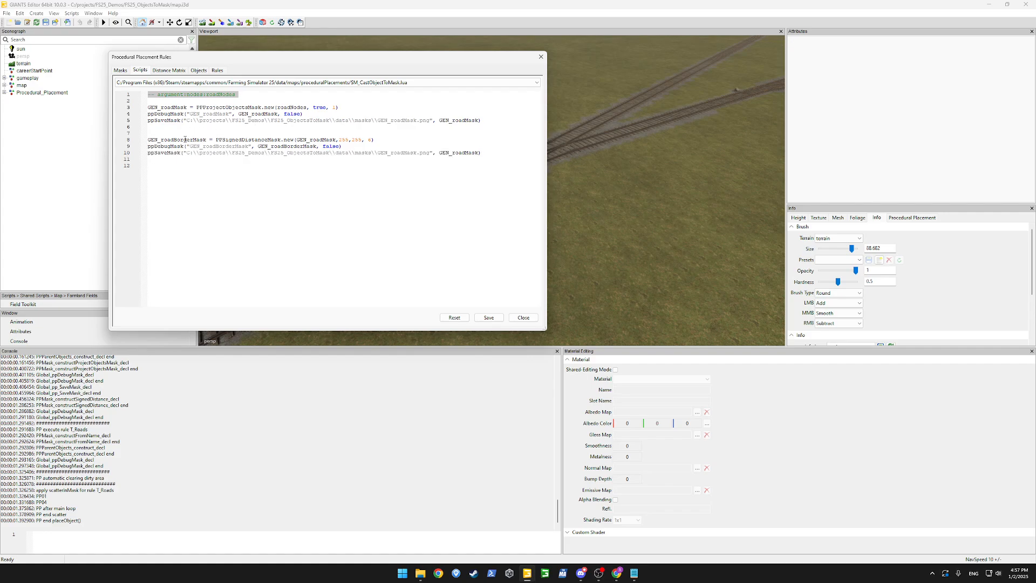
double_click(185, 139)
double_click(456, 153)
key("ctrl+v")
double_click(401, 152)
key("ctrl+v")
- Define ProjectMaskLocation above the mask code as "C:\\projects\\FS25_Demos\\FS25_ObjectsToMask\\data\\masks\\", moving the folder path out of the GEN_roadMask save line
left_click_drag(373, 119, 183, 119)
left_click(202, 135)
left_click(178, 100)
key("Return")
key("Return")
key("Up")
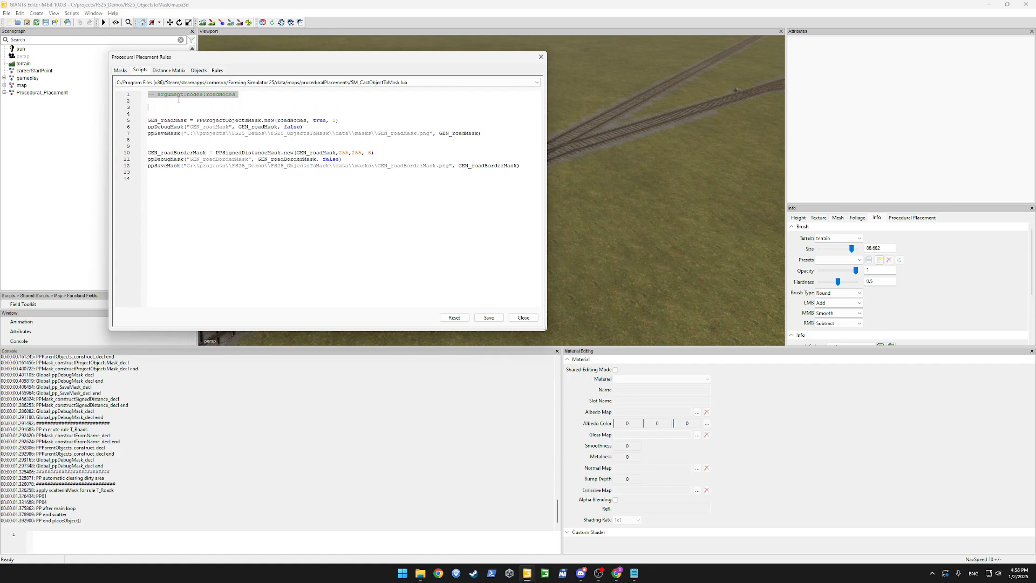
type("ProjectMaskLocation =")
left_click_drag(183, 133, 377, 133)
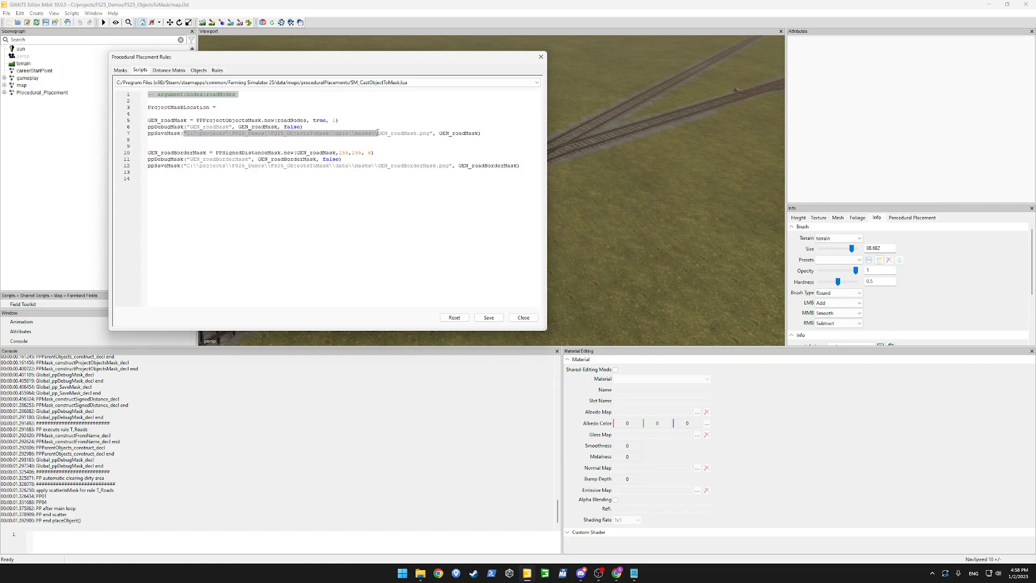
key("BackSpace")
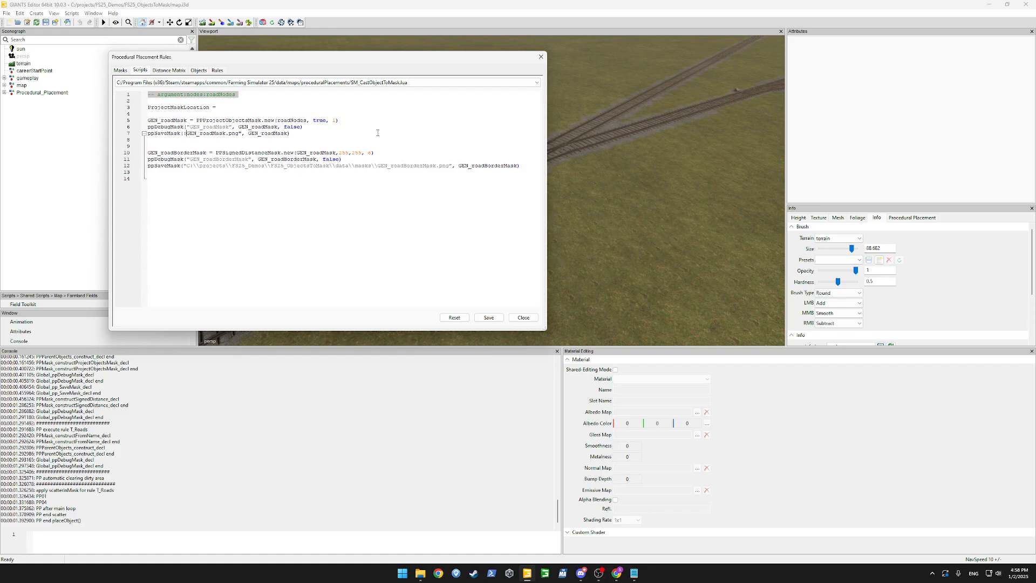
type("\"")
key("ctrl+v")
type("\"")
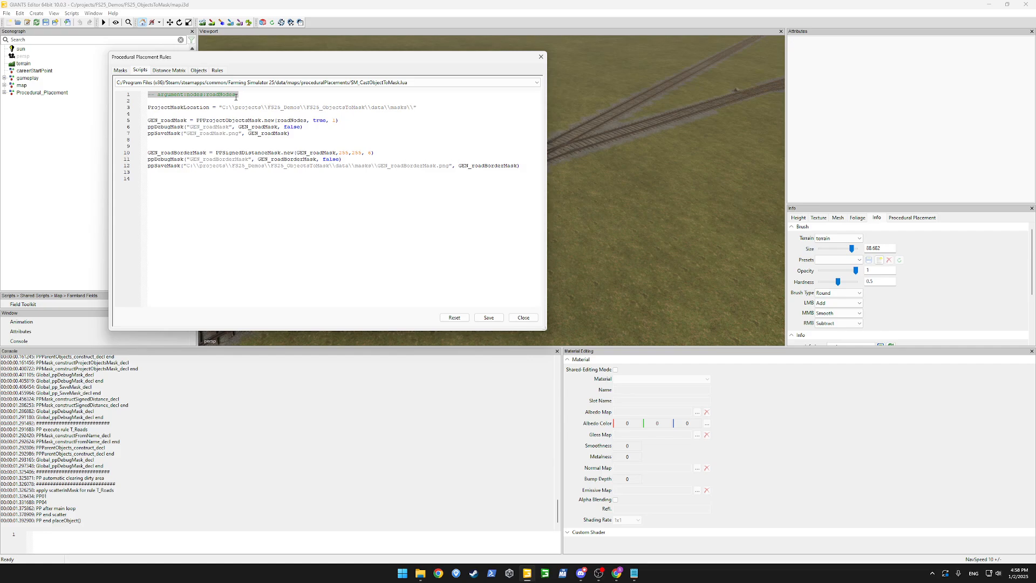
- Prefix the "GEN_roadMask.png" file name in its ppSaveMask line with ProjectMaskLocation and the .. concatenation operator
double_click(186, 107)
key("ctrl+c")
left_click(184, 133)
key("ctrl+v")
type("..")
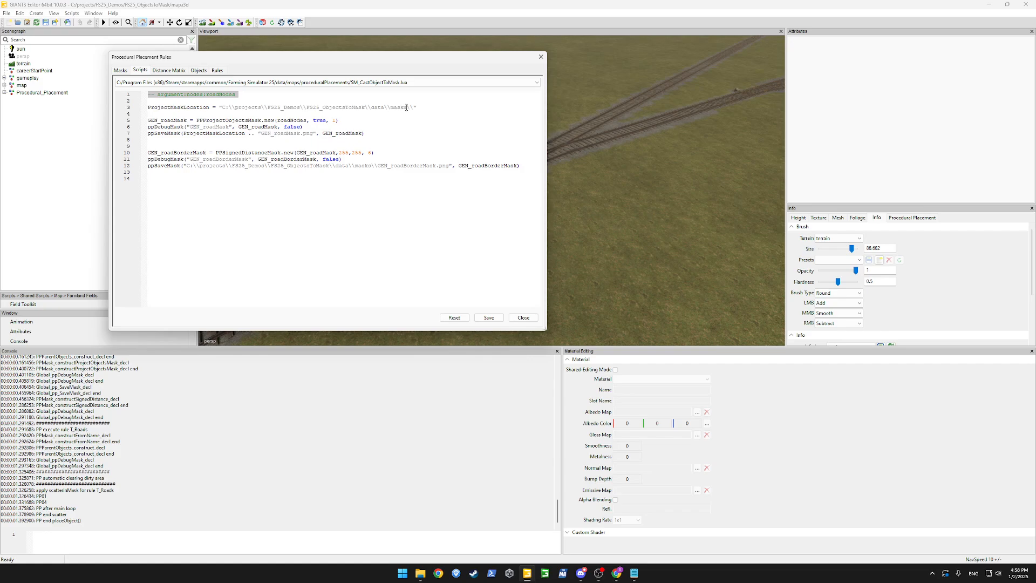
left_click_drag(410, 107, 414, 109)
left_click(374, 126)
double_click(191, 133)
double_click(276, 134)
- Replace the hard-coded folder path in the GEN_roadBorderMask save line with ProjectMaskLocation .. before "GEN_roadBorderMask.png"
left_click(184, 166)
left_click_drag(184, 133, 257, 134)
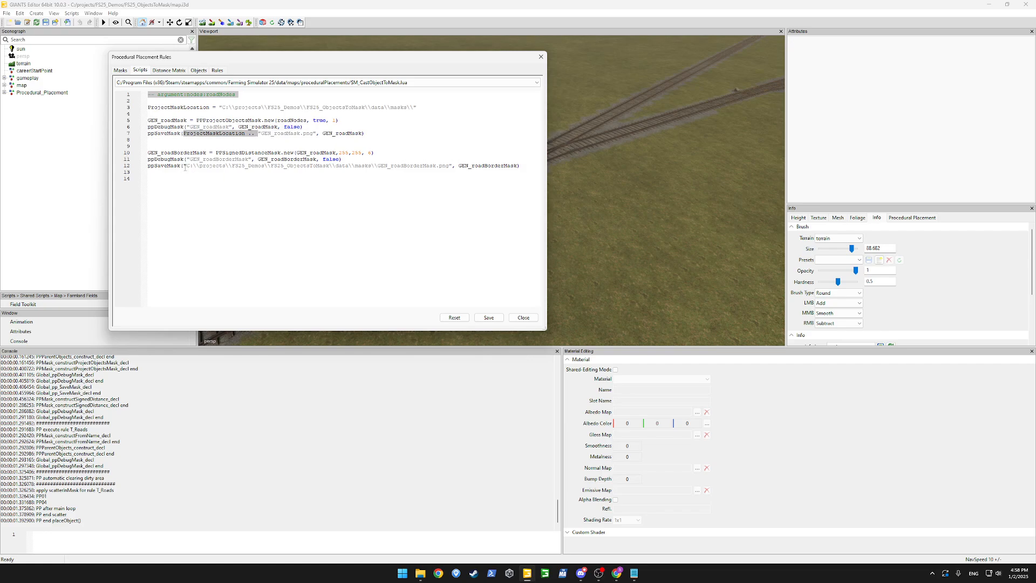
left_click_drag(183, 166, 379, 166)
key("ctrl+v")
type("\"")
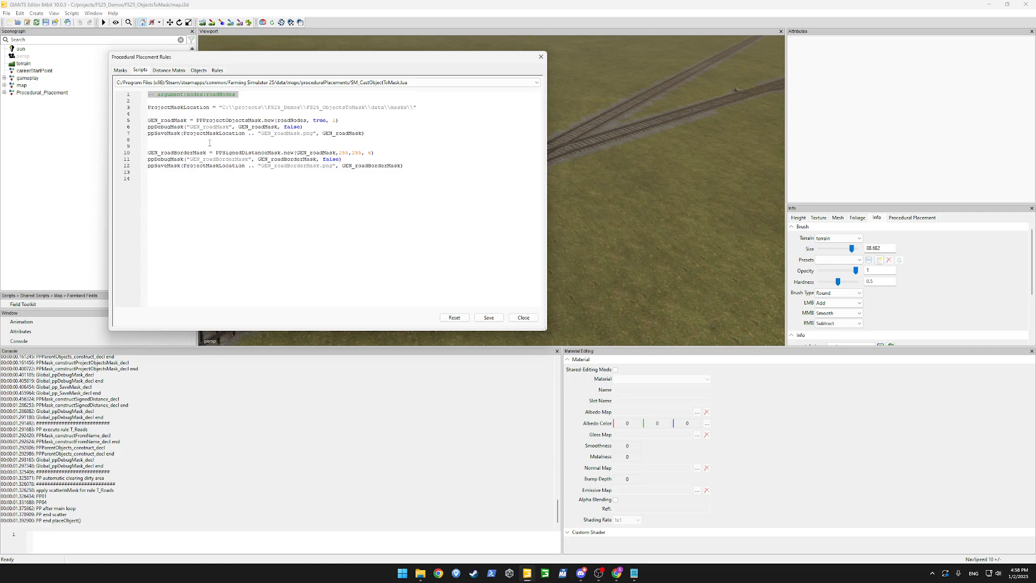
- Review the mask function calls, save the script, and run object placement with the GenerateRoadMasks and T_Roads rules
double_click(169, 120)
double_click(169, 128)
double_click(169, 133)
double_click(167, 152)
double_click(168, 159)
double_click(169, 166)
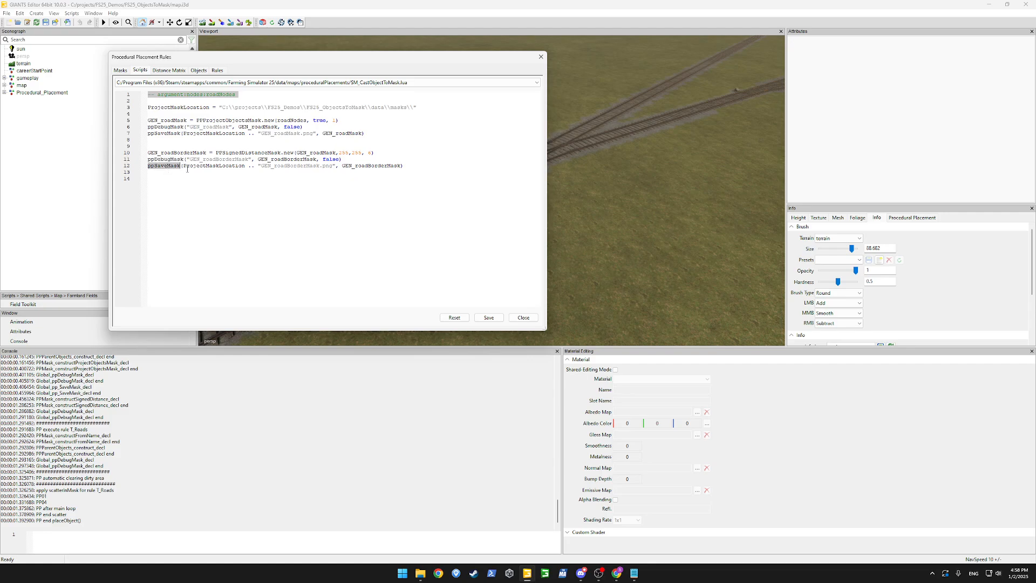
left_click(489, 318)
left_click(217, 70)
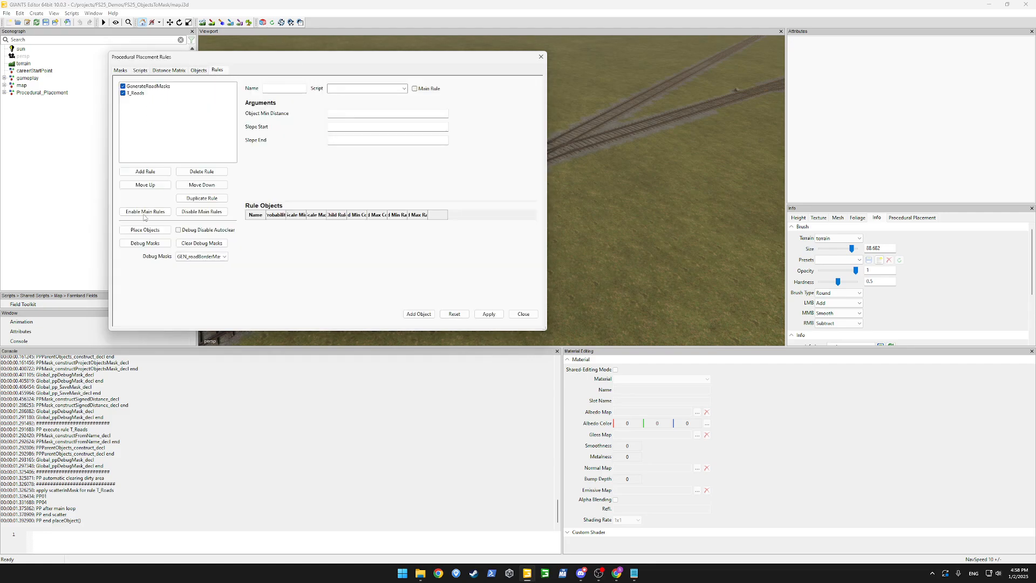
left_click(144, 229)
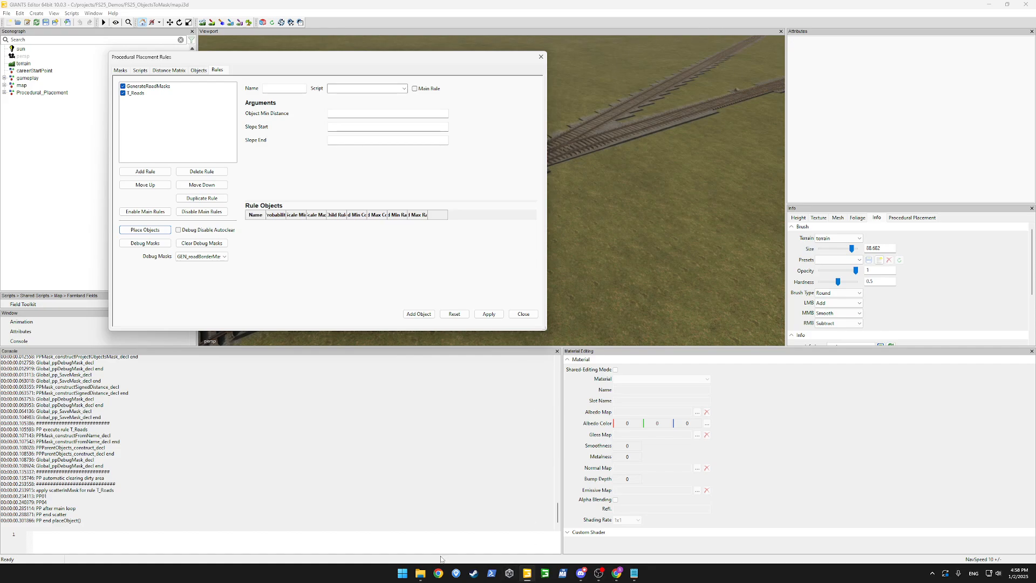
- Check the exported GEN_roadMask and GEN_roadBorderMask images in the masks folder in File Explorer, and return to GIANTS Editor
left_click(419, 573)
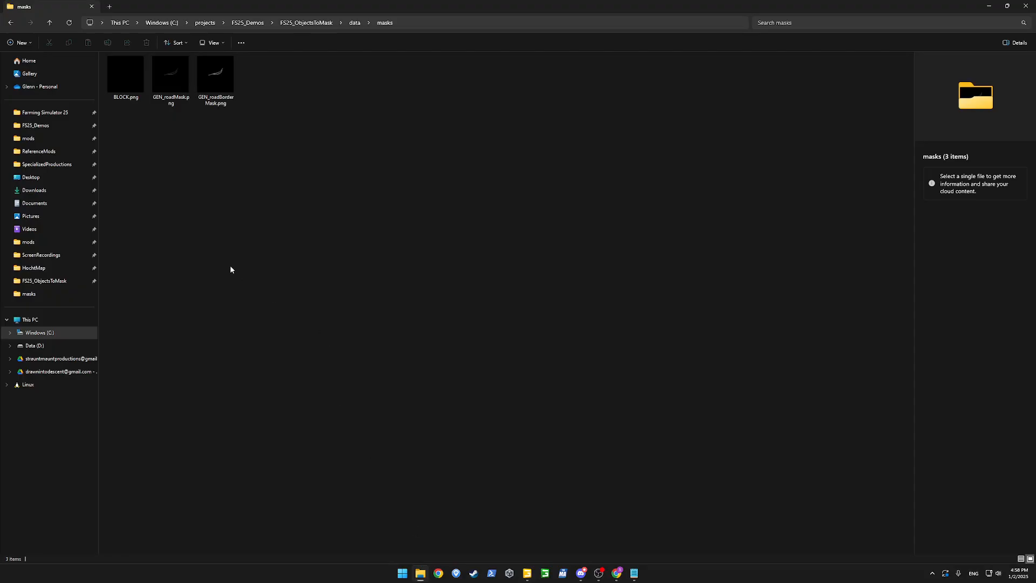
left_click(207, 79)
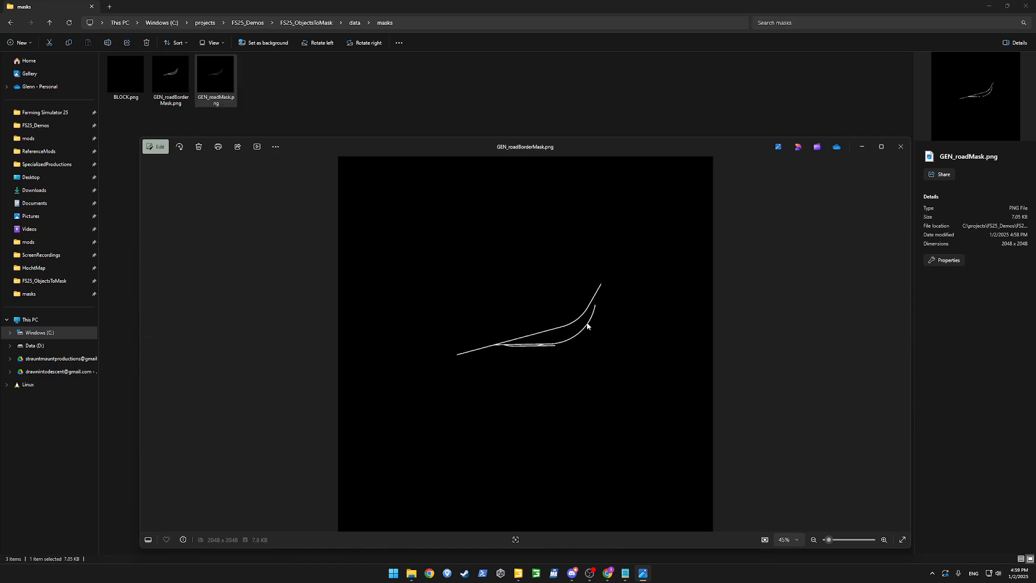
left_click(899, 146)
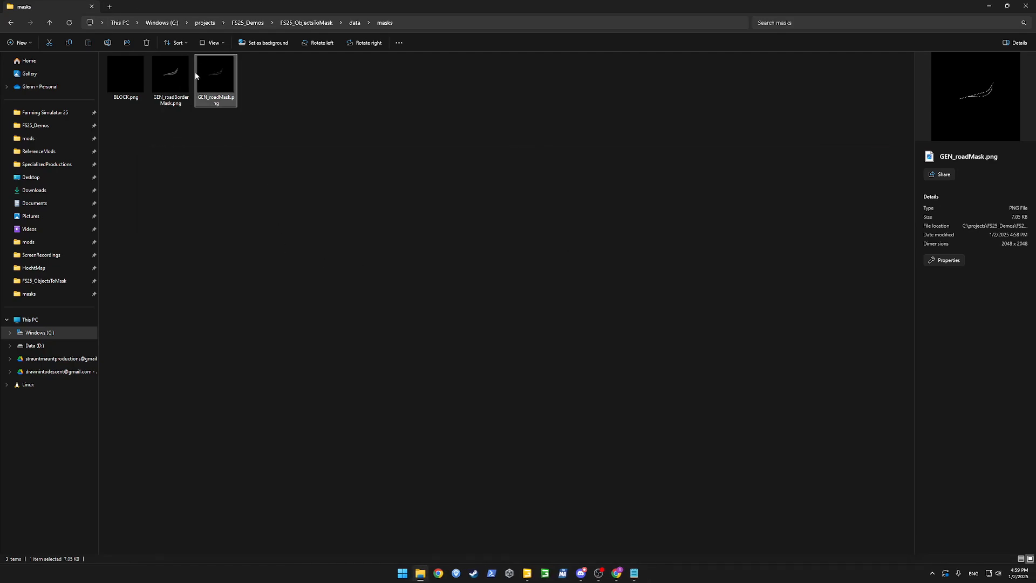
left_click(405, 325)
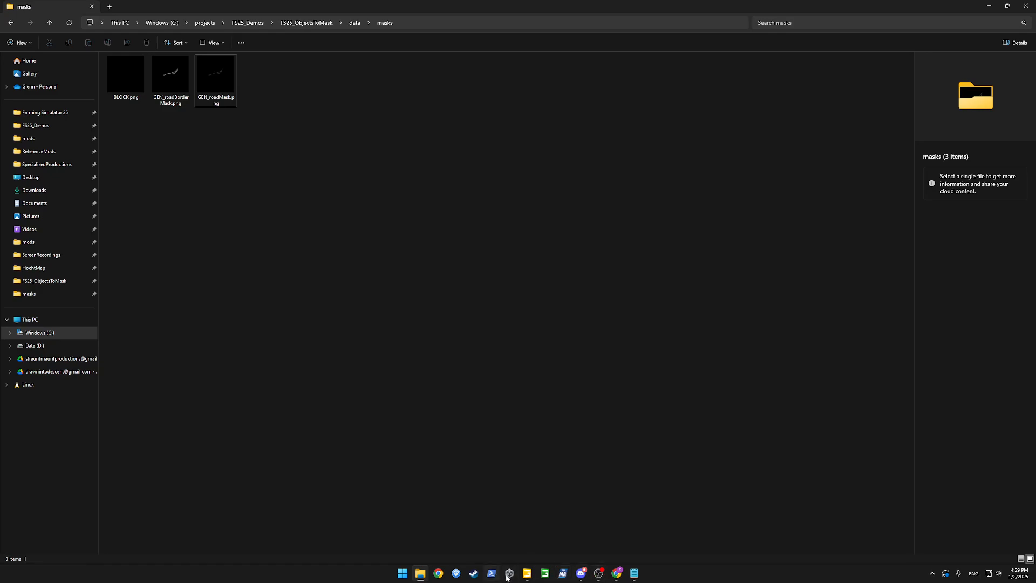
mouse_move(532, 575)
left_click(170, 81)
left_click(189, 126)
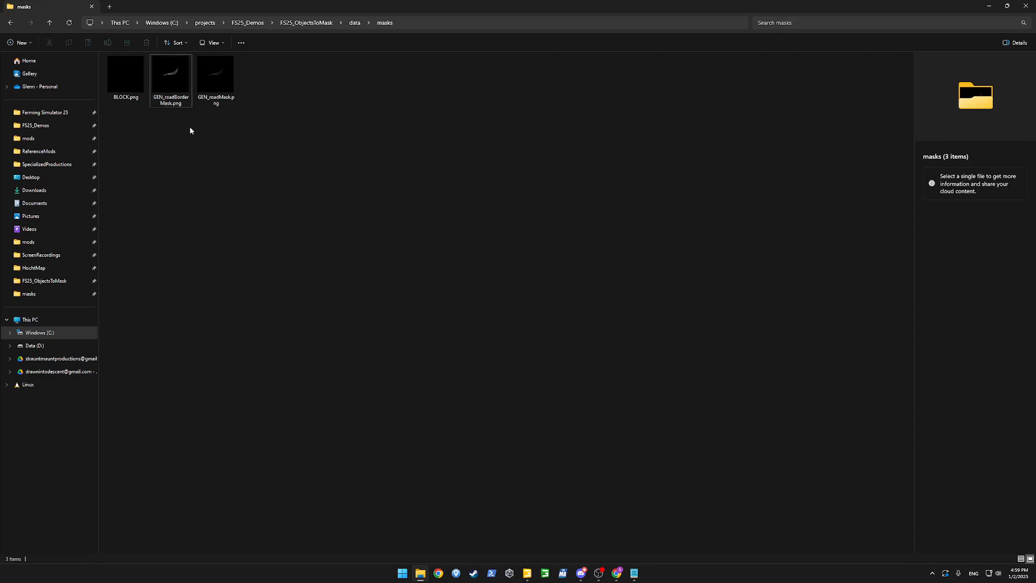
left_click(527, 573)
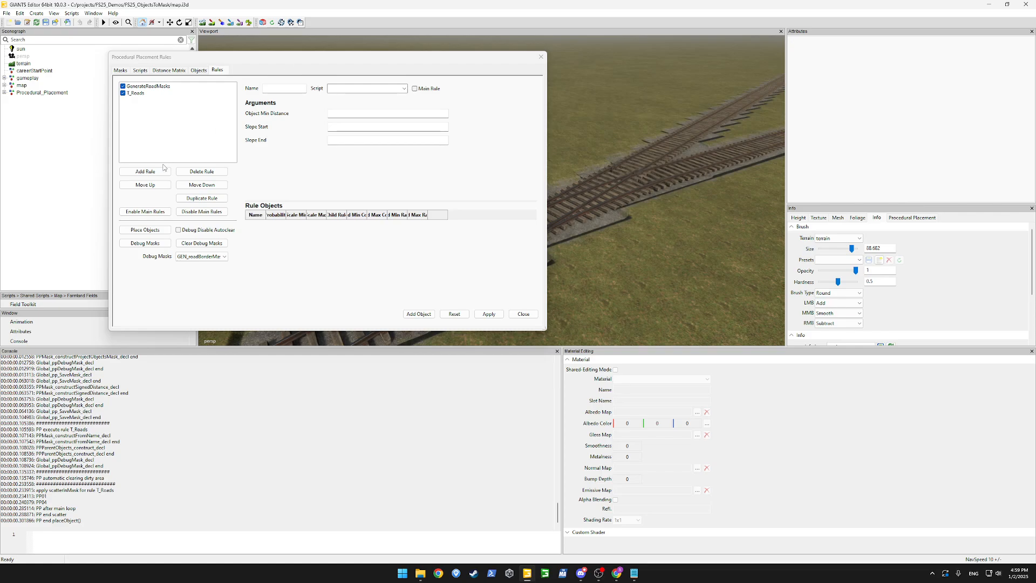
left_click(145, 171)
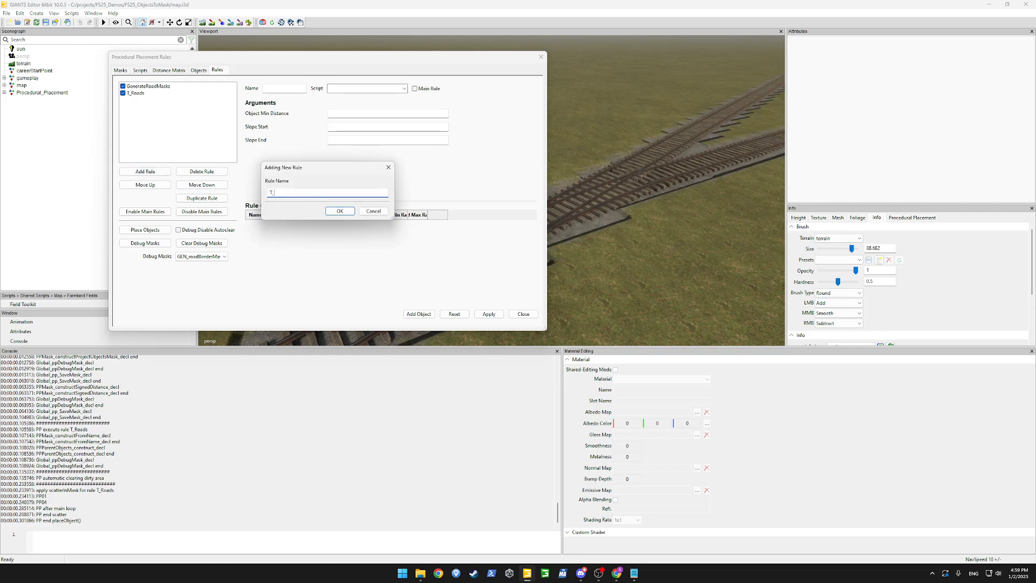
type("T_RoadBorder")
left_click(364, 214)
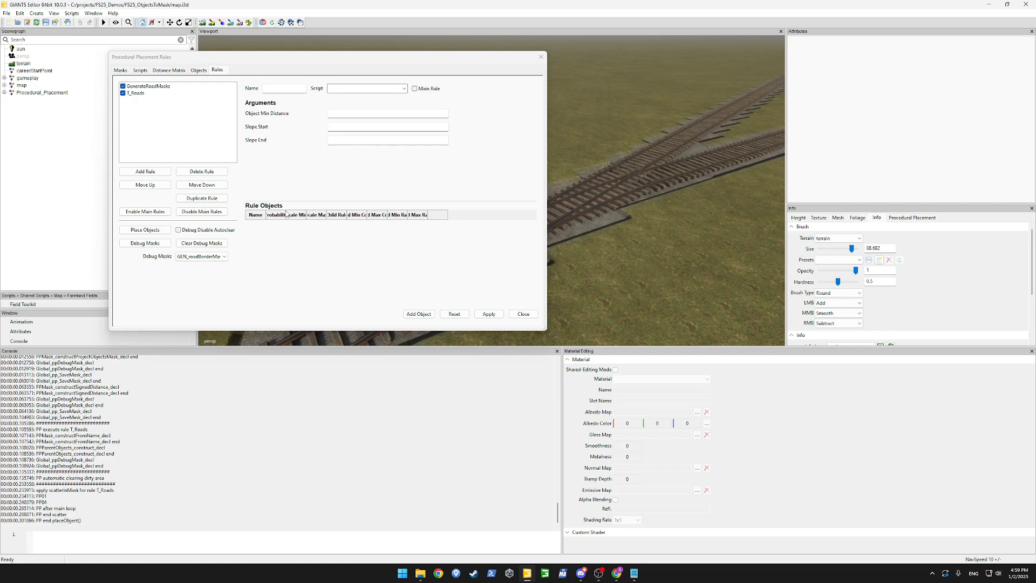
- Add a mask named GEN_roadBorderMask that uses GEN_roadBorderMask.png from the masks folder, and apply the mask list
left_click(120, 70)
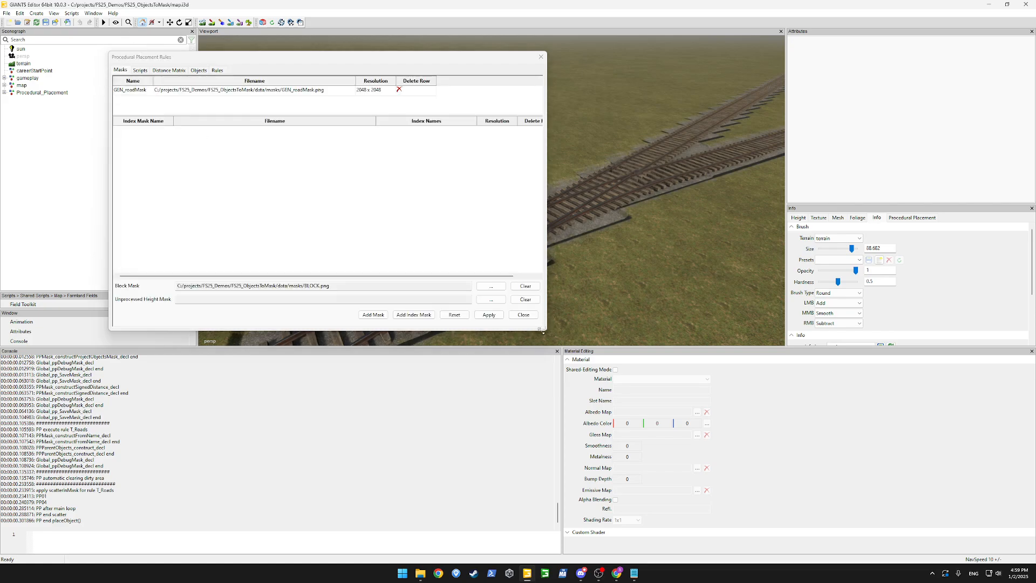
left_click(373, 314)
double_click(173, 102)
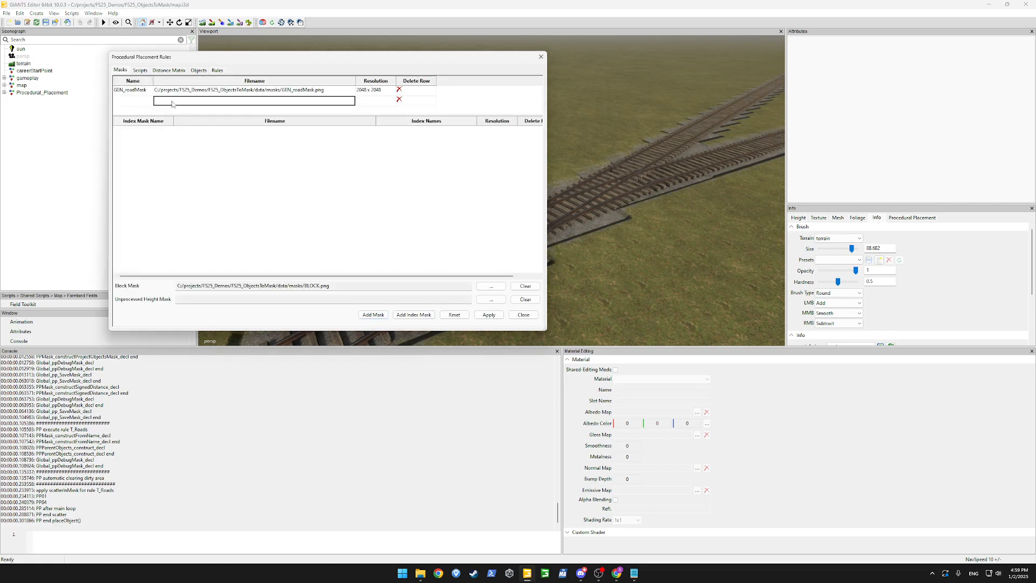
double_click(279, 138)
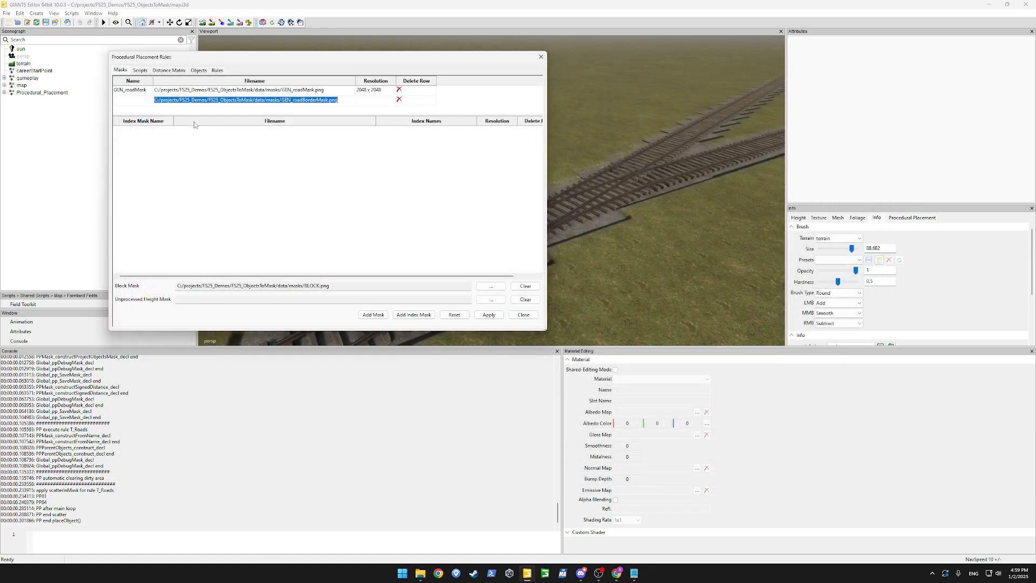
double_click(137, 102)
type("GE")
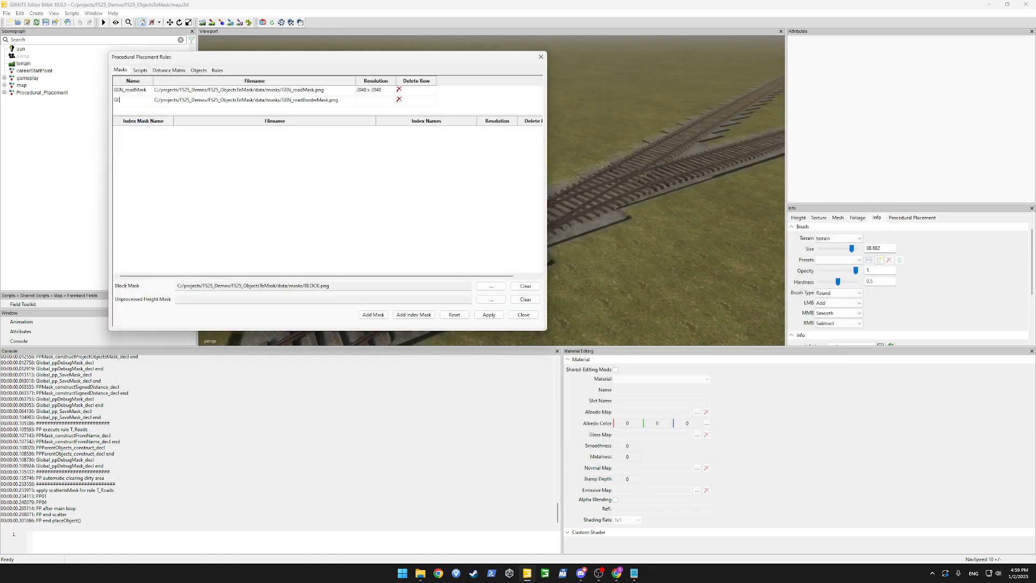
type("N_roadBorderMask")
key("Return")
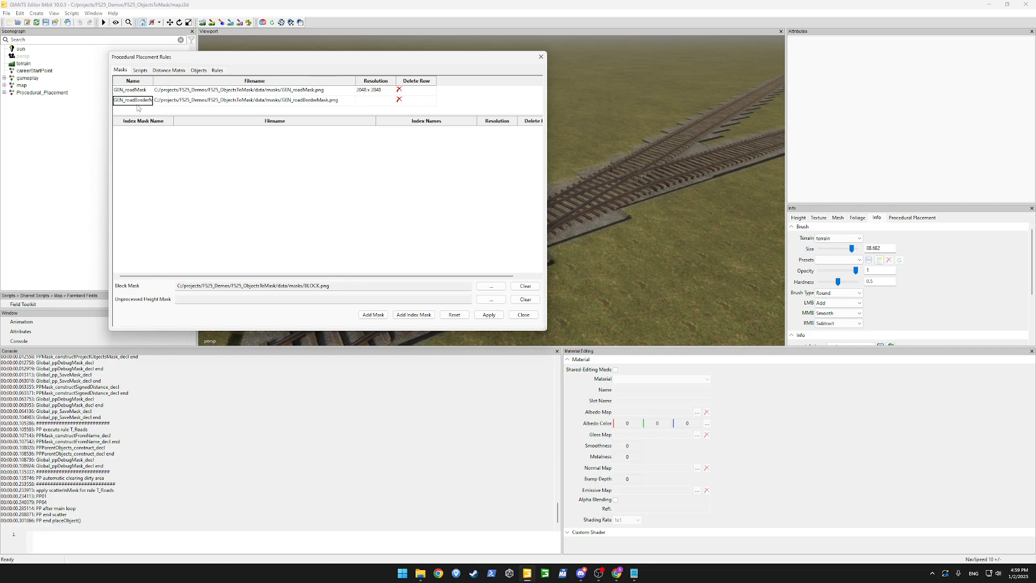
left_click(488, 314)
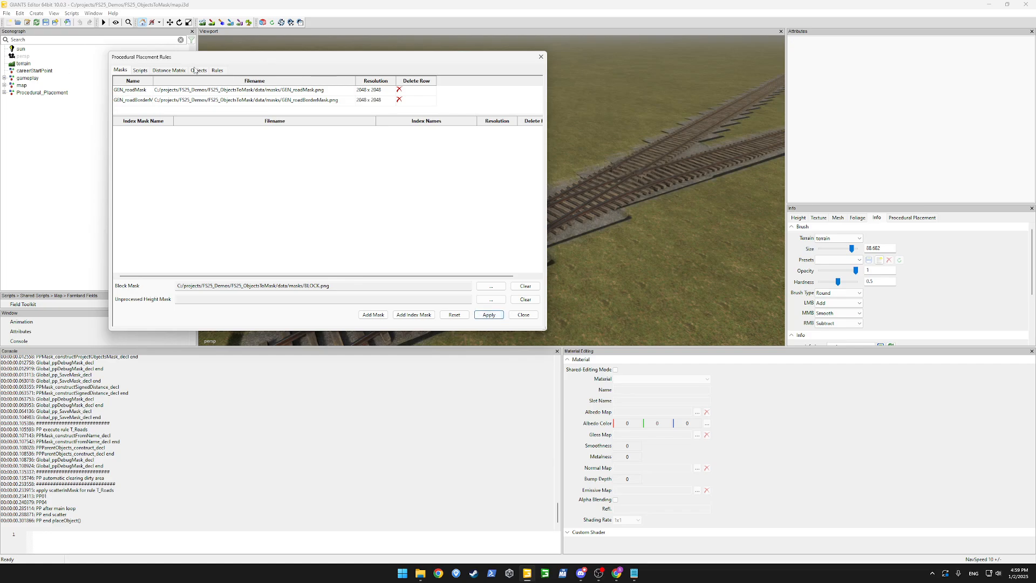
- Add a placement rule named T_RoadBorder that uses the scatterInMask.lua script with GEN_roadBorderMask as its mask
left_click(216, 71)
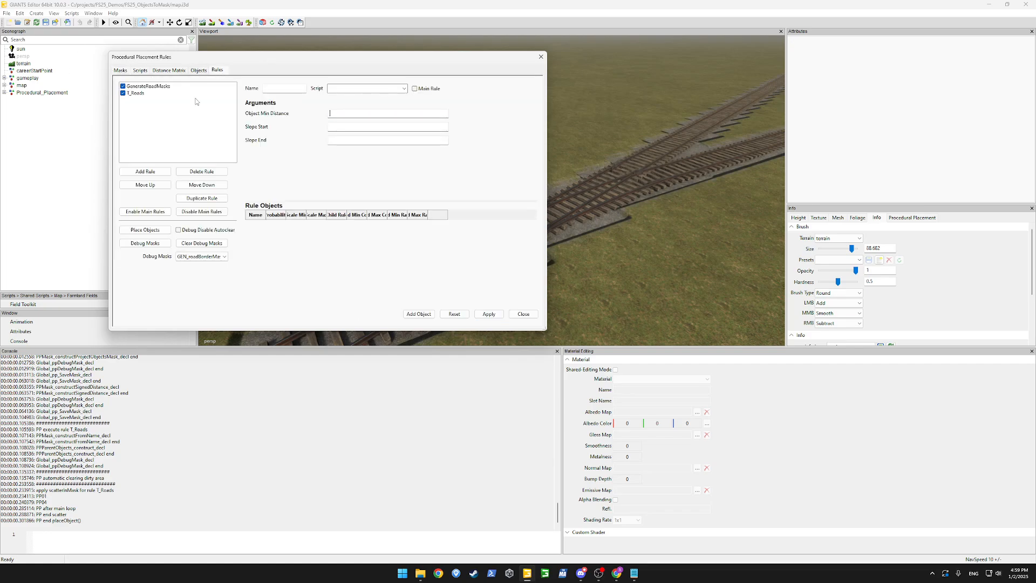
left_click(146, 174)
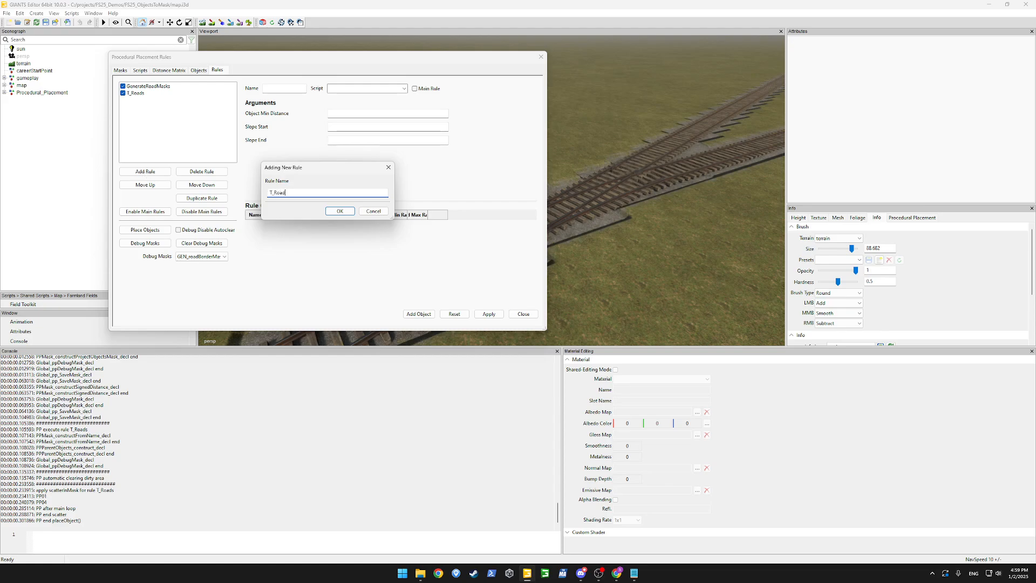
key("Return")
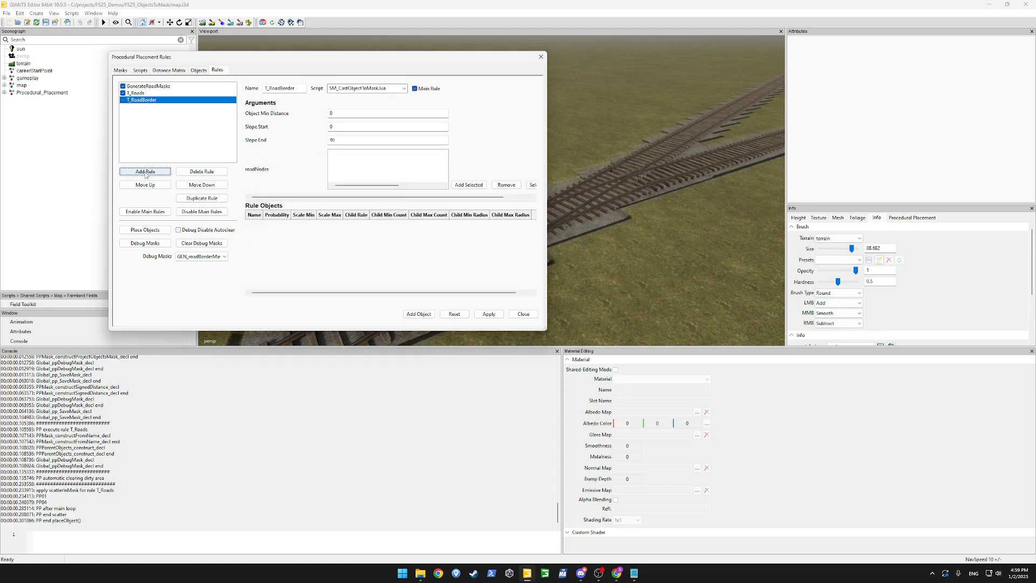
left_click(404, 88)
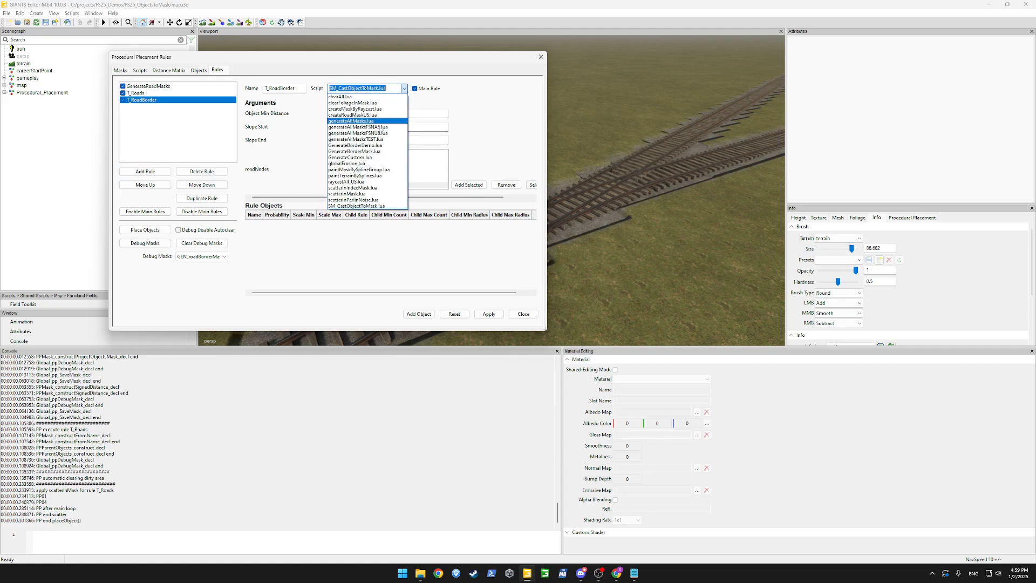
left_click(354, 194)
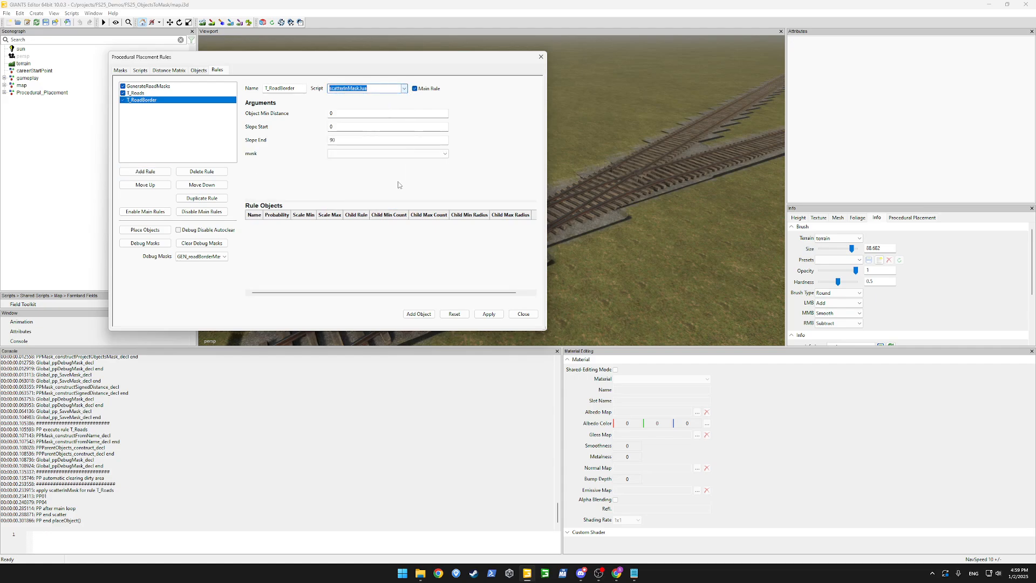
left_click(388, 156)
left_click(360, 168)
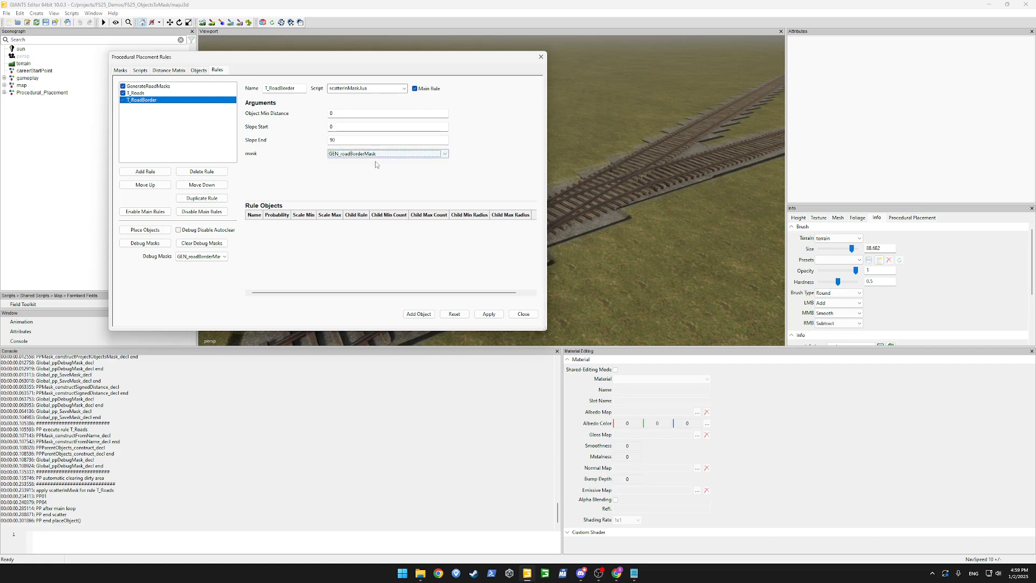
- Add GRAVELSMALL as the T_RoadBorder rule's object, apply the rule, and run object placement
left_click(418, 313)
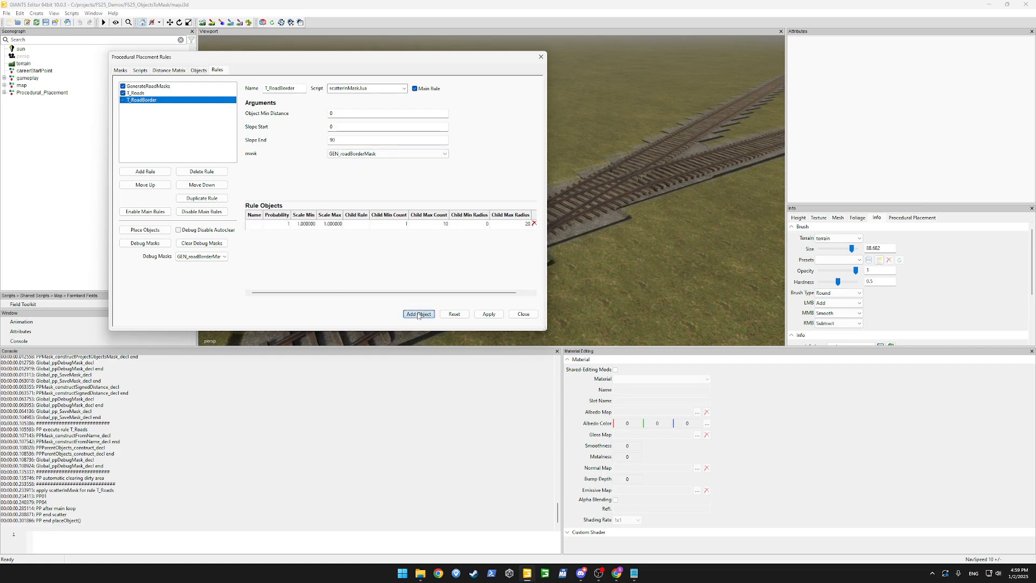
left_click(264, 225)
left_click(287, 224)
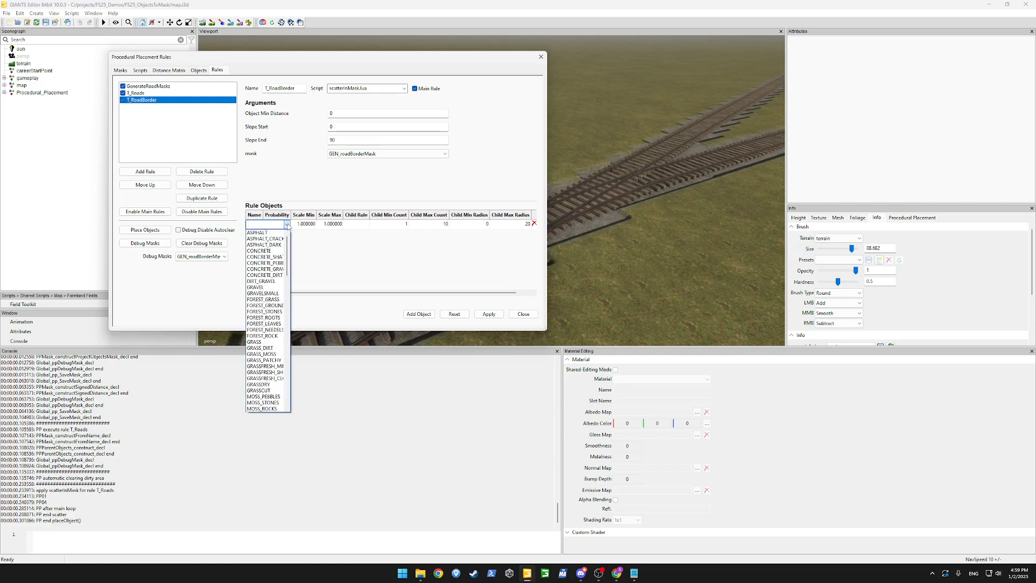
left_click(263, 293)
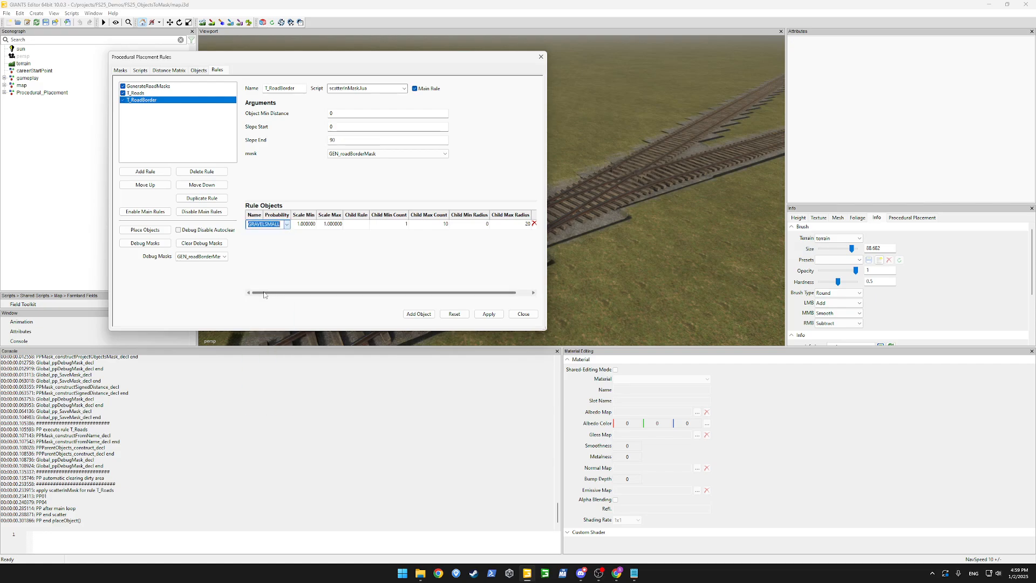
left_click(488, 313)
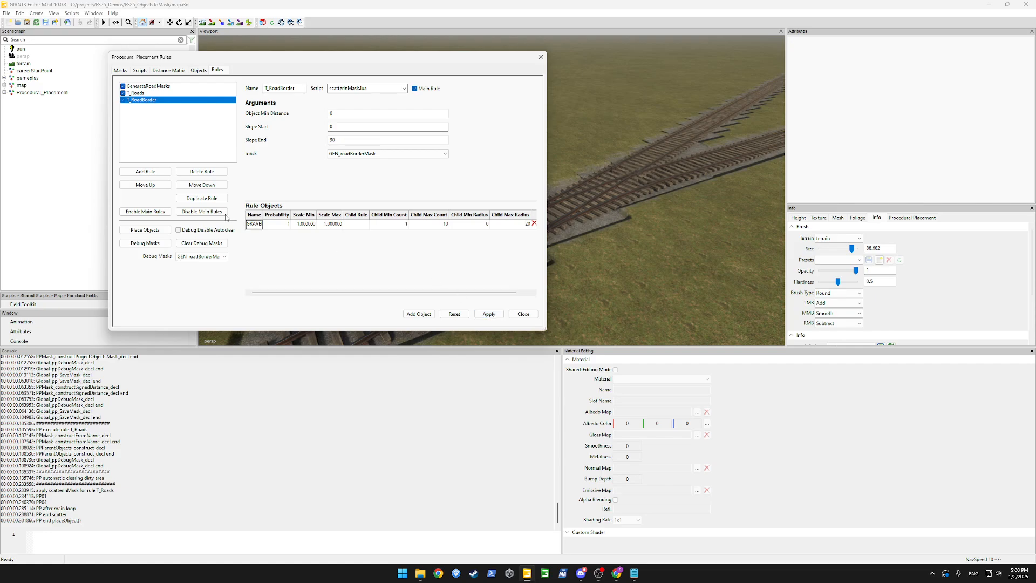
left_click(145, 229)
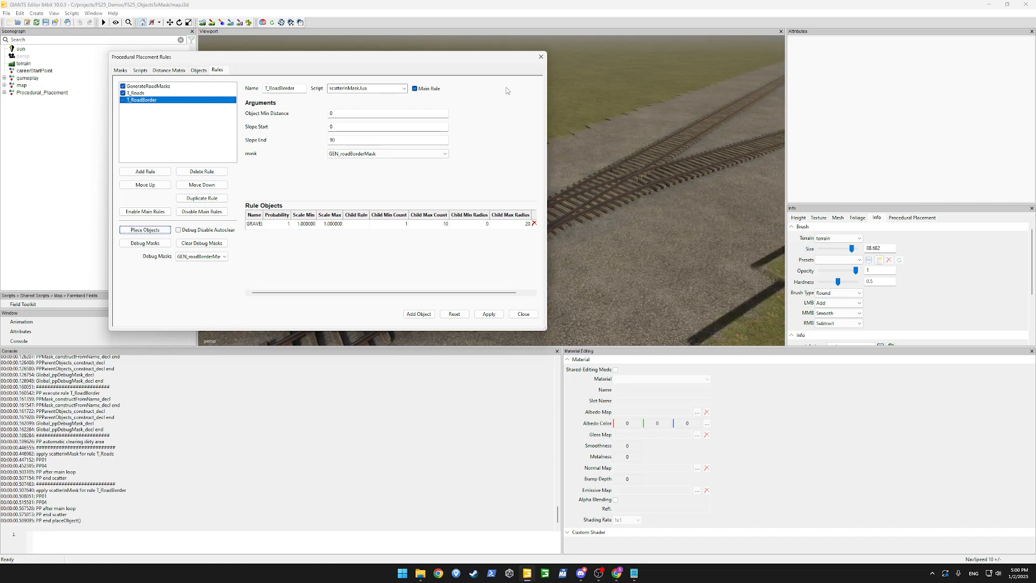
- Examine the painted gravel border along both sides of the railroad tracks, from close up and from farther away
left_click_drag(497, 59, 189, 140)
scroll(484, 205, "down", 8)
left_click_drag(340, 180, 492, 214, "alt")
scroll(497, 186, "up", 4)
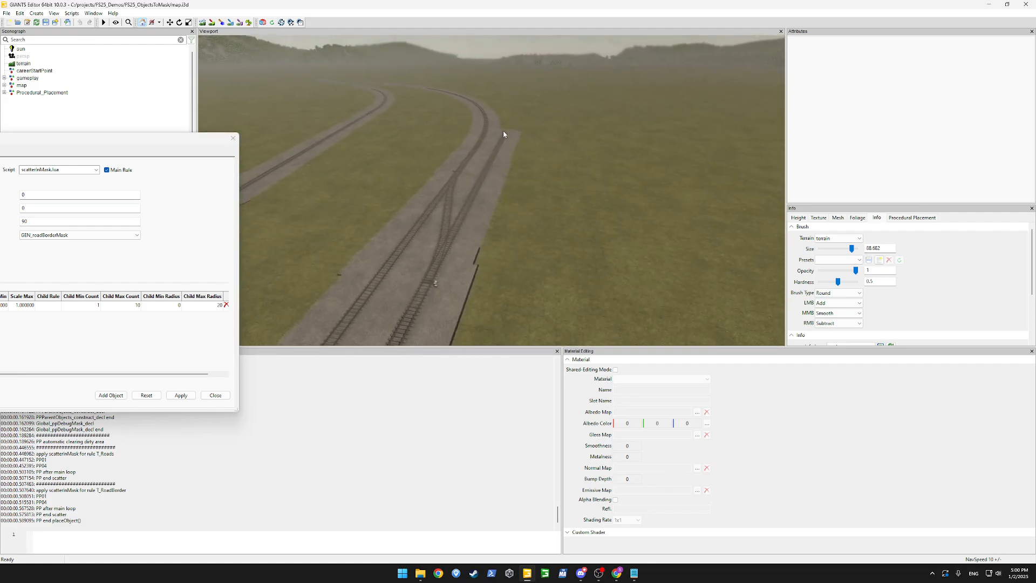
left_click_drag(503, 134, 524, 268, "alt")
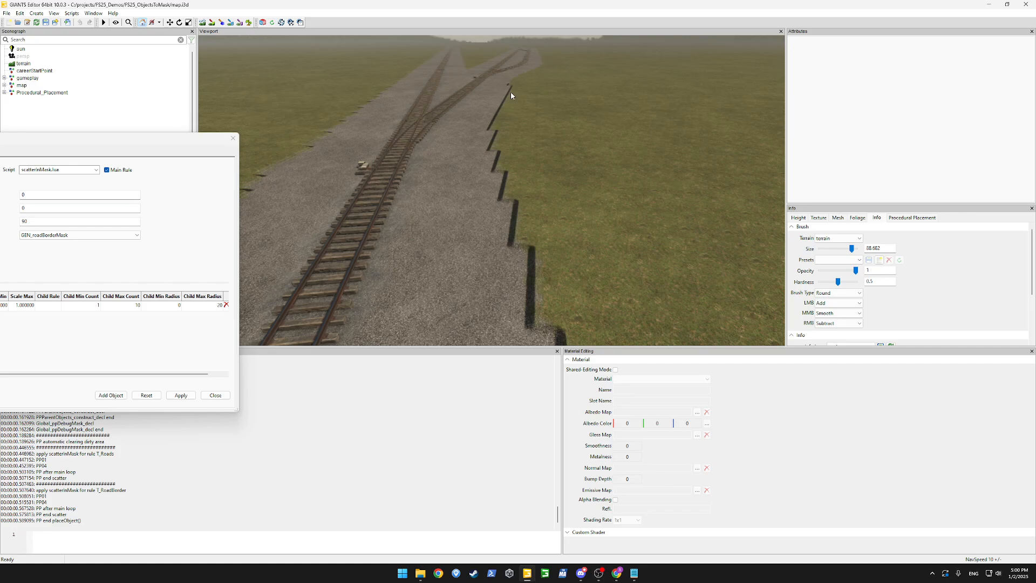
left_click_drag(510, 95, 498, 129, "alt")
scroll(567, 161, "down", 8)
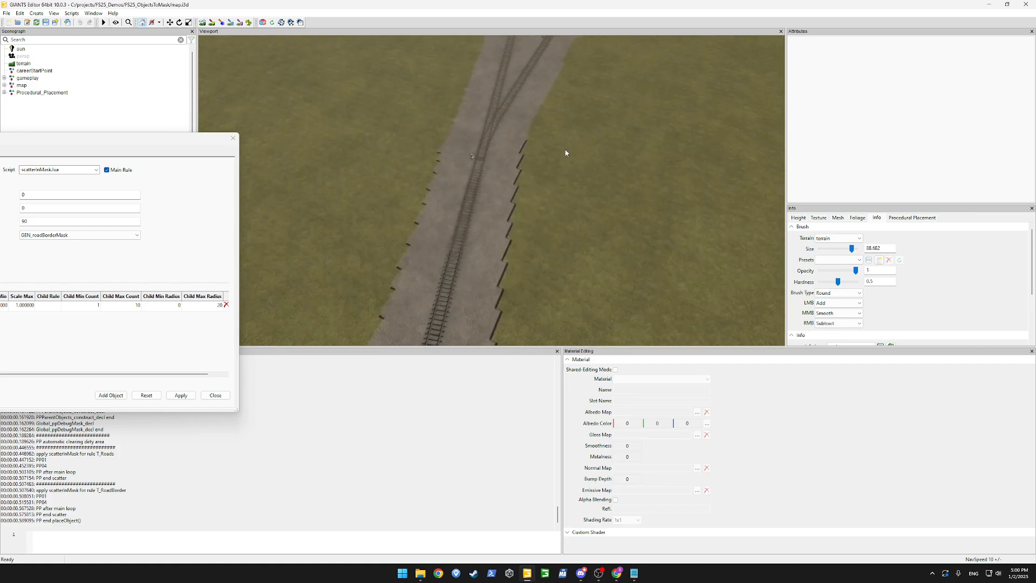
scroll(499, 153, "up", 2)
- Set the third argument of GEN_roadBorderMask's PPSignedDistanceMask.new call to 0 in SM_CastObjectToMask.lua, save the script, and run object placement
left_click_drag(185, 143, 512, 124)
left_click(157, 134)
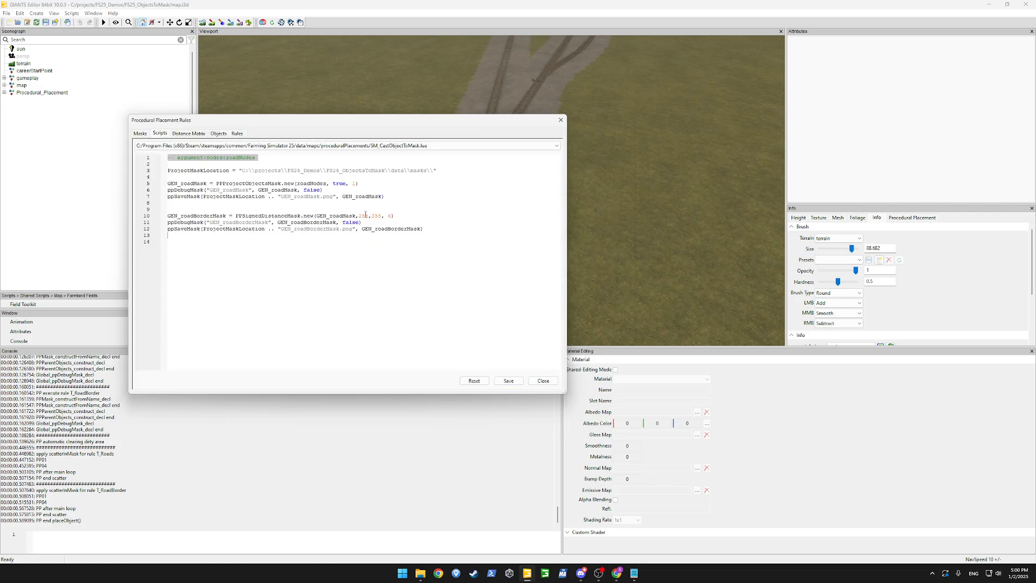
double_click(365, 215)
left_click(376, 240)
double_click(363, 215)
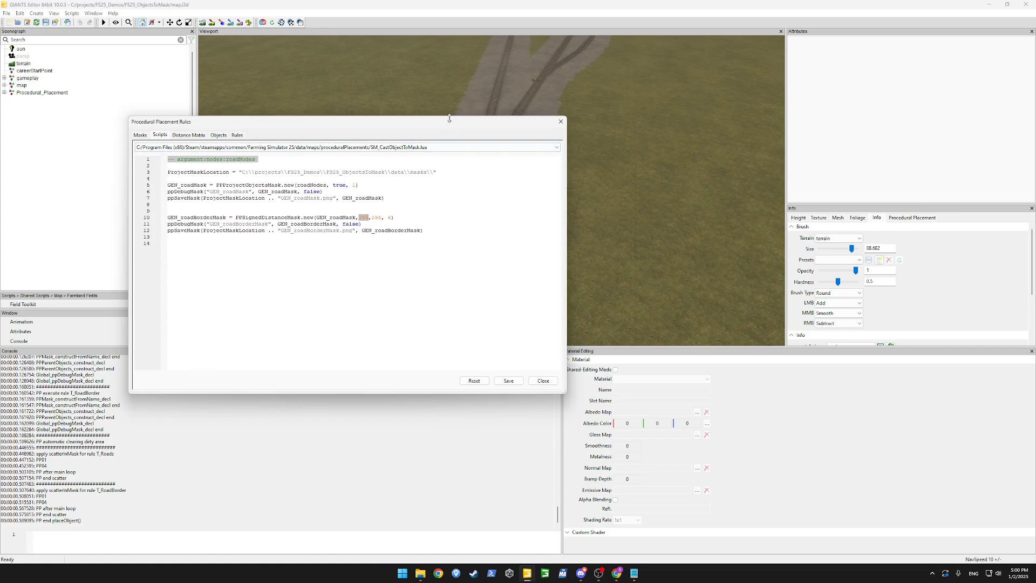
left_click_drag(449, 123, 316, 153)
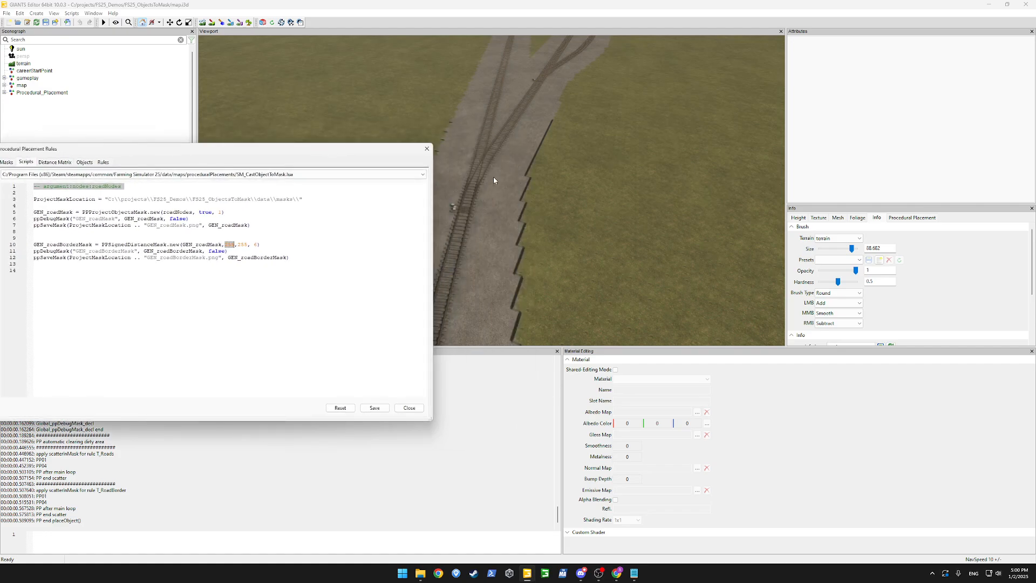
double_click(242, 245)
type("0")
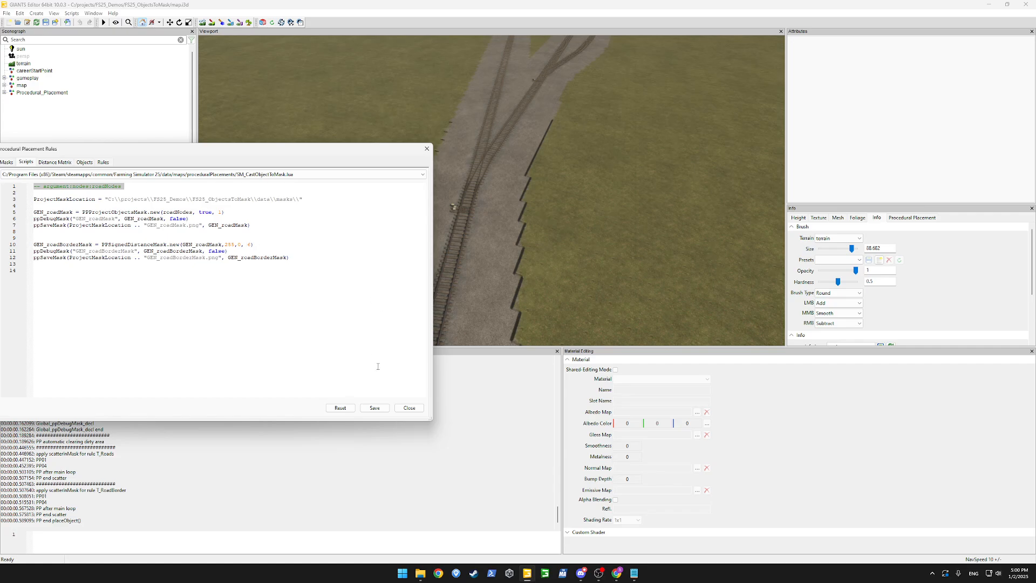
left_click(375, 407)
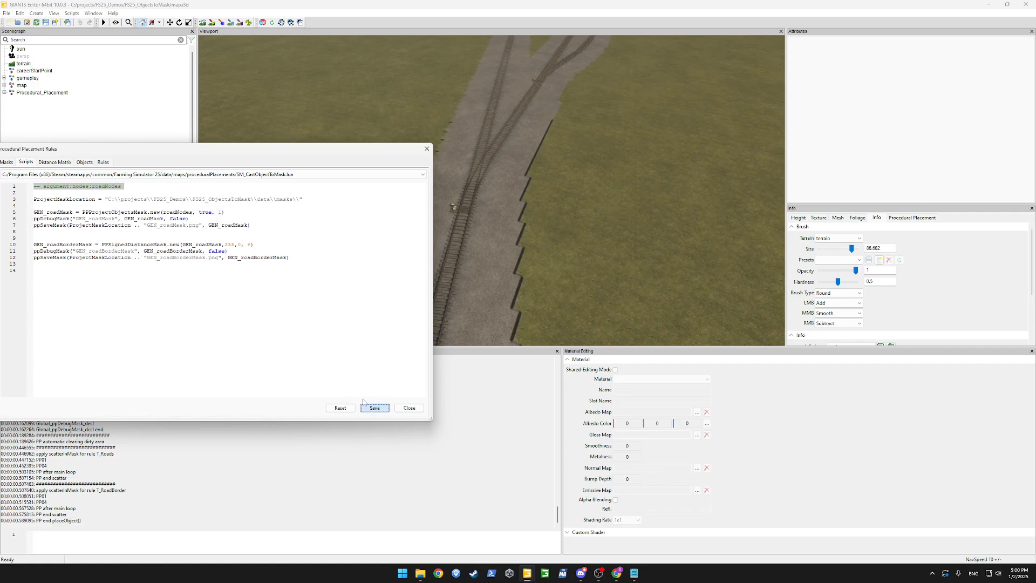
left_click(102, 161)
left_click(31, 322)
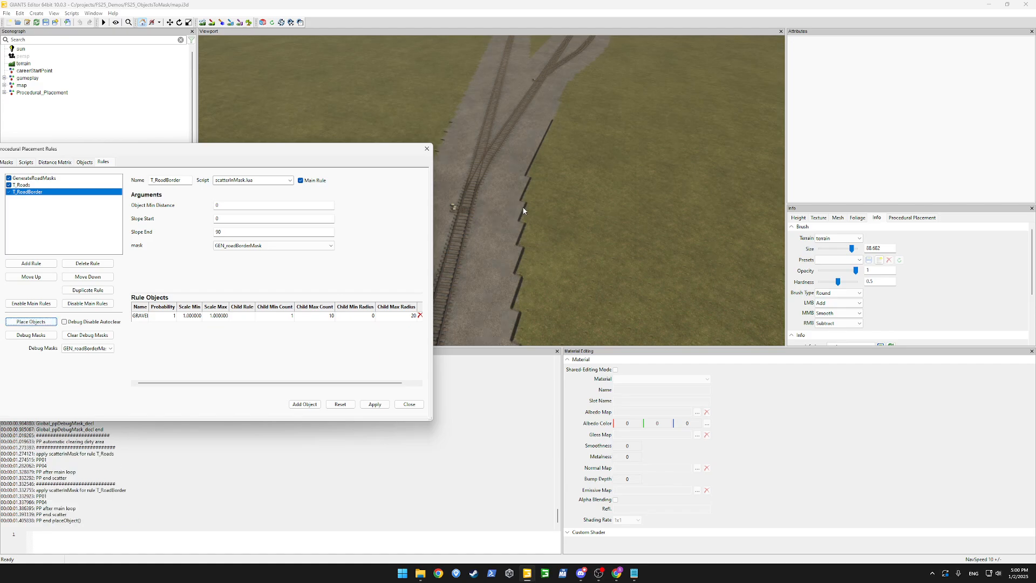
- Inspect the stepped edges of the repainted gravel border beside the railroad tracks
left_click_drag(349, 153, 313, 153)
scroll(474, 210, "up", 5)
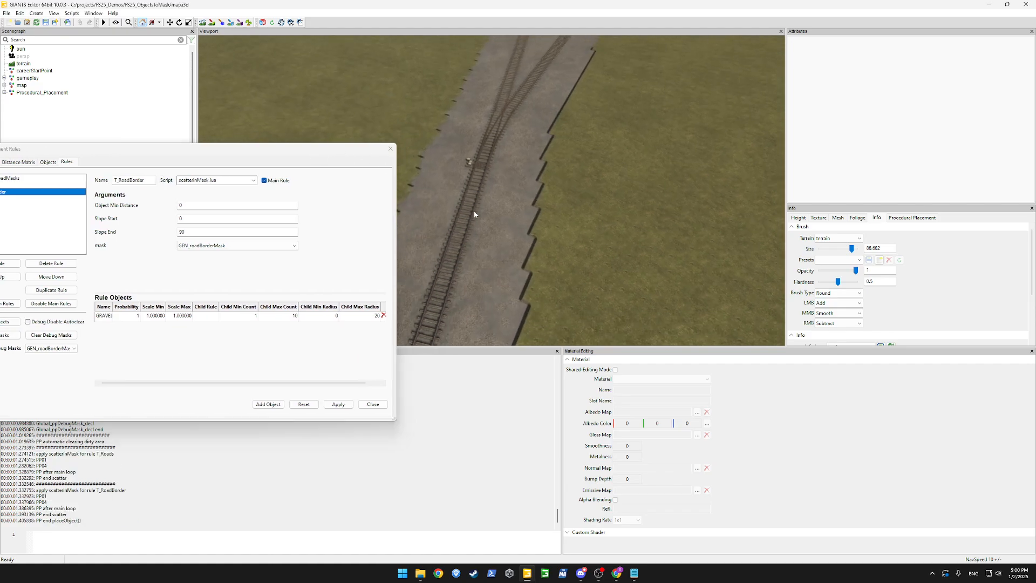
left_click_drag(486, 201, 517, 184, "alt")
scroll(517, 184, "up", 3)
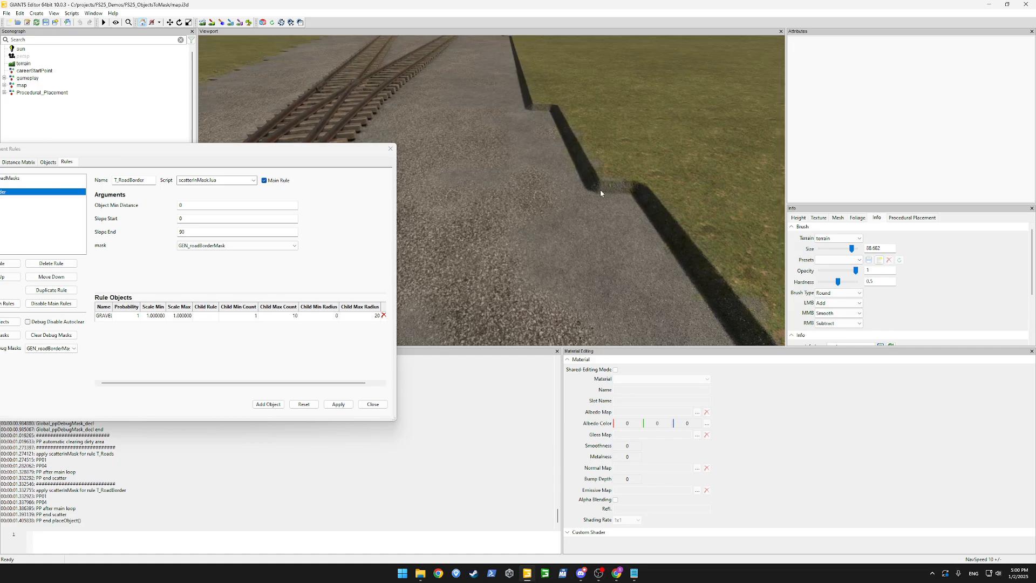
left_click_drag(327, 152, 369, 150)
scroll(616, 256, "down", 5)
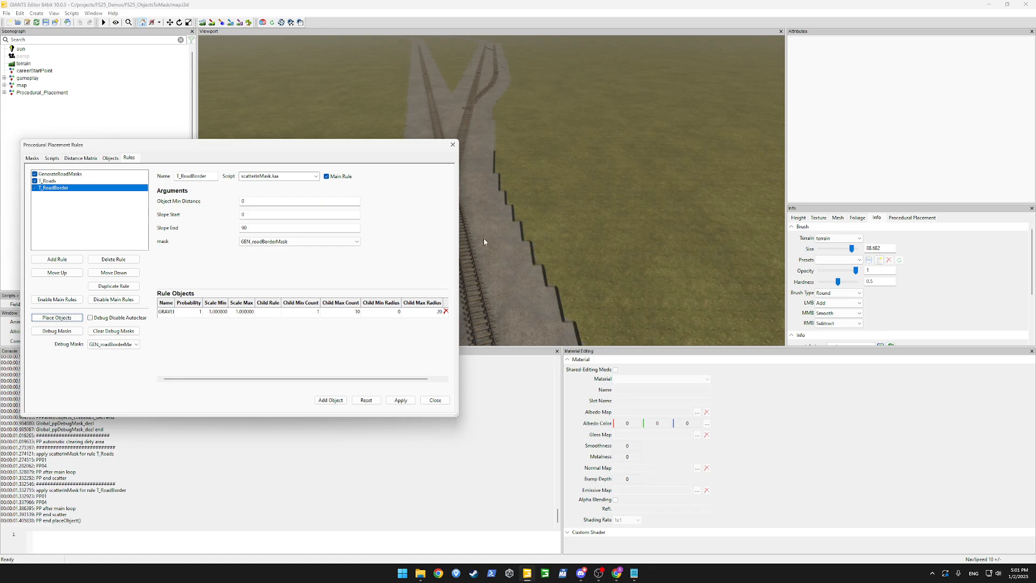
left_click_drag(506, 242, 582, 210, "alt")
left_click_drag(208, 153, 240, 147)
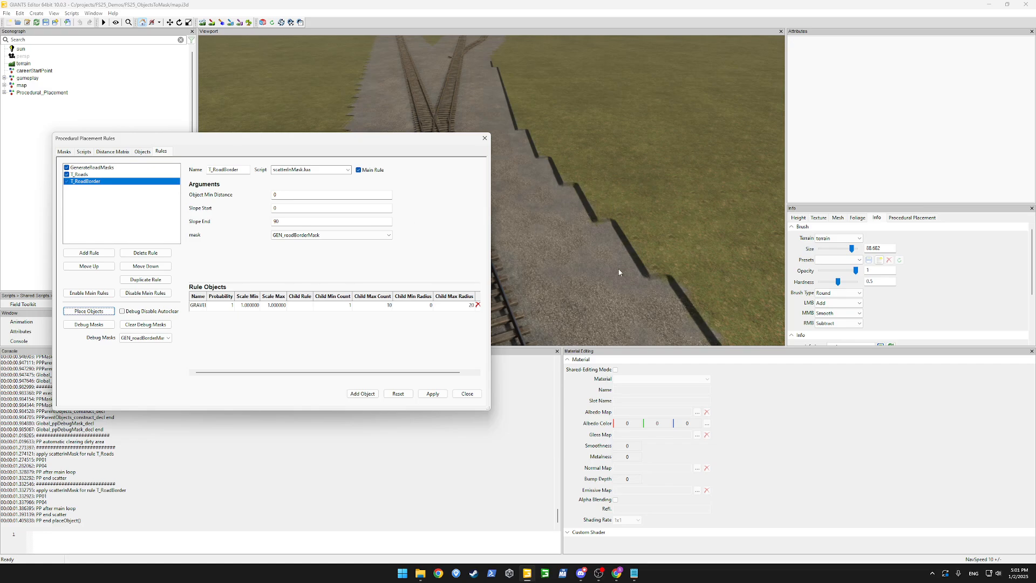
- Review the SM_CastObjectToMask.lua script, view GEN_roadBorderMask.png from the masks folder in File Explorer, and return to GIANTS Editor
left_click(84, 151)
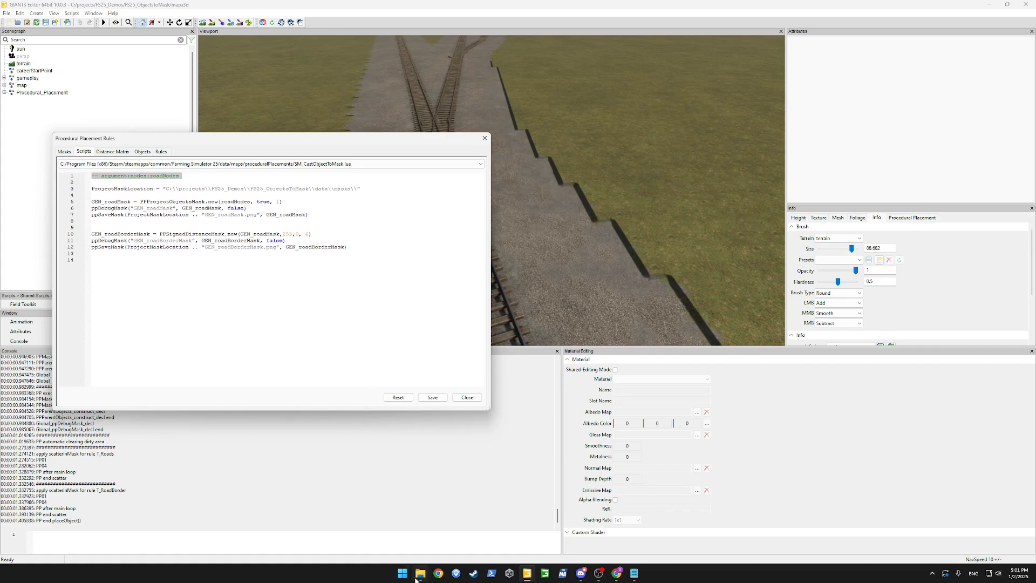
mouse_move(419, 573)
left_click(409, 524)
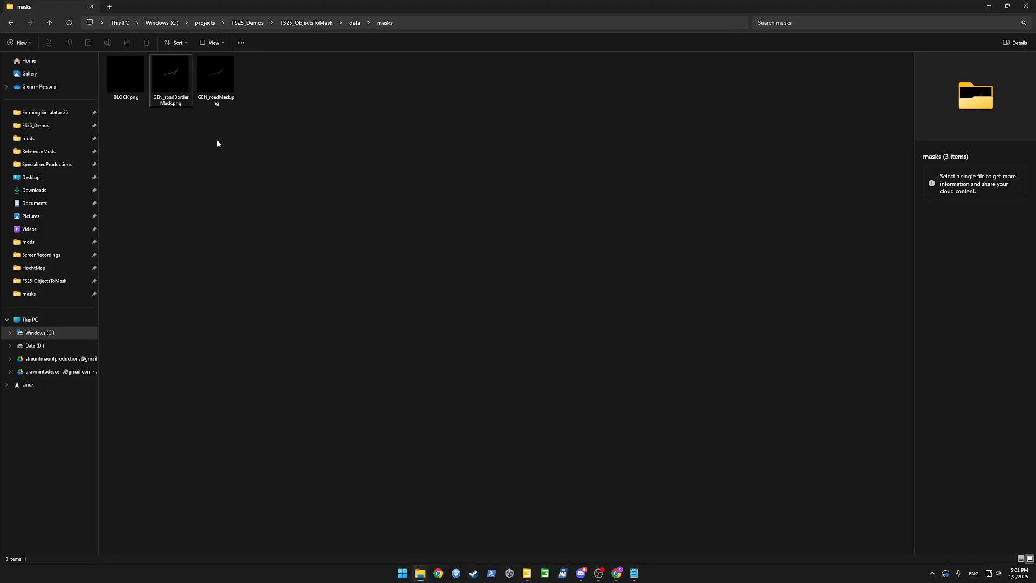
double_click(172, 80)
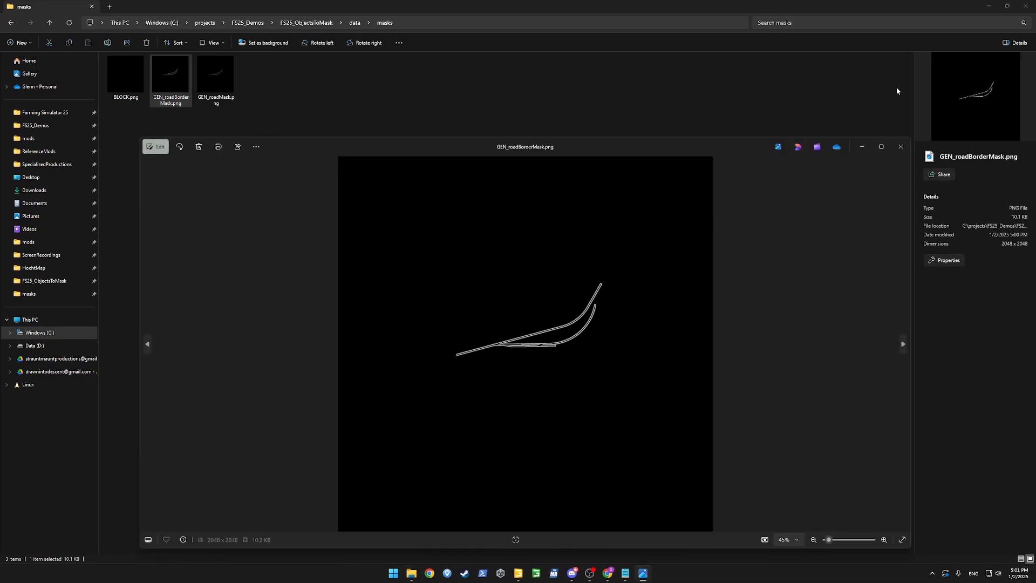
left_click(900, 146)
left_click(441, 275)
mouse_move(528, 573)
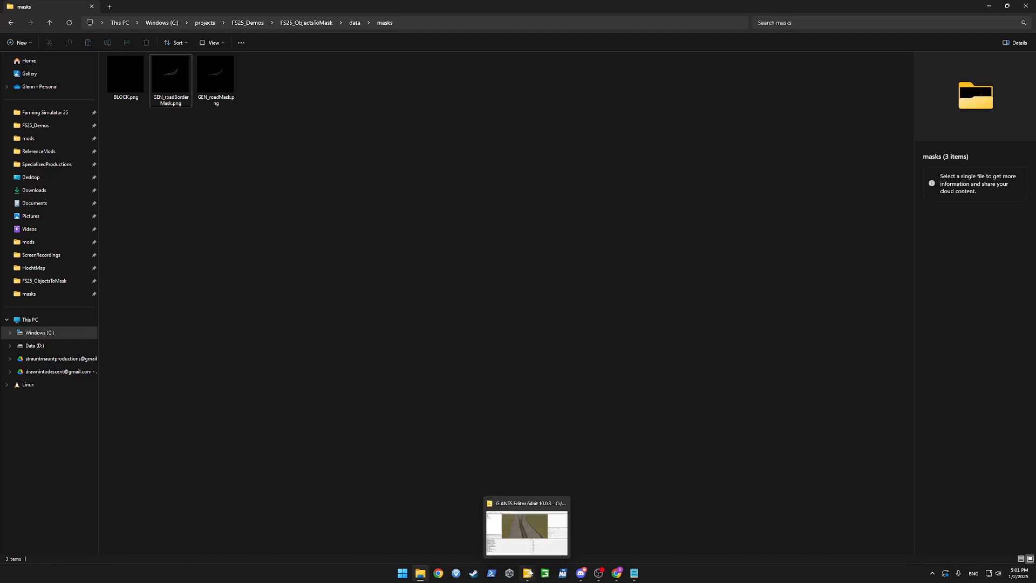
left_click(527, 528)
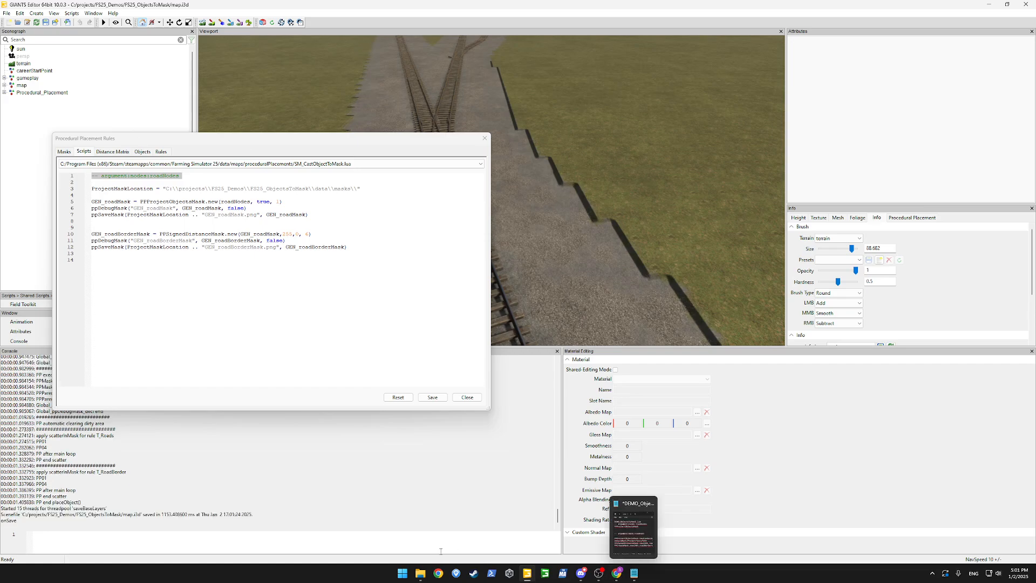
- Reopen GEN_roadBorderMask.png from File Explorer for a closer look at the border lines, and switch back to GIANTS Editor
mouse_move(419, 574)
left_click(421, 534)
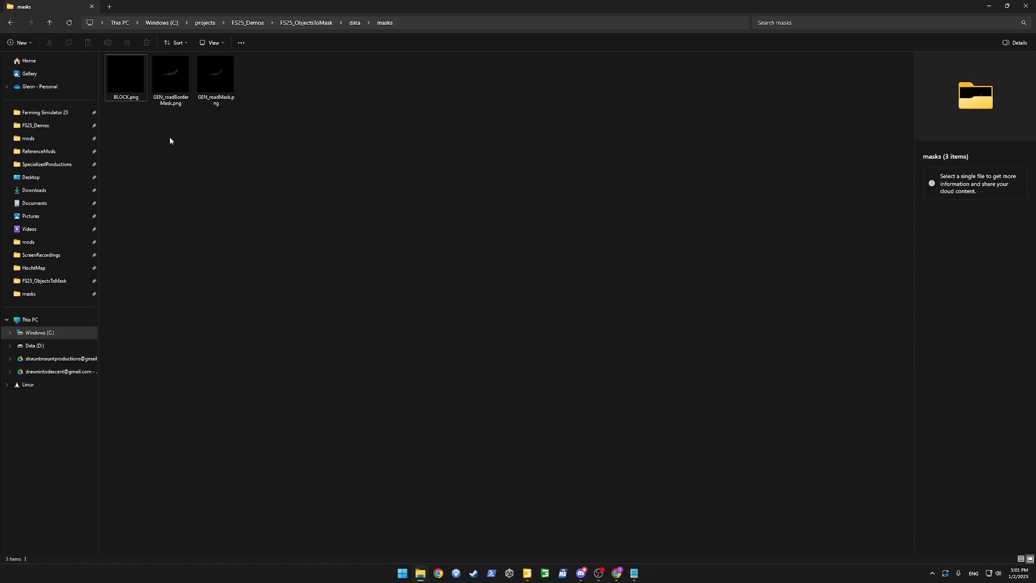
left_click(163, 96)
double_click(162, 96)
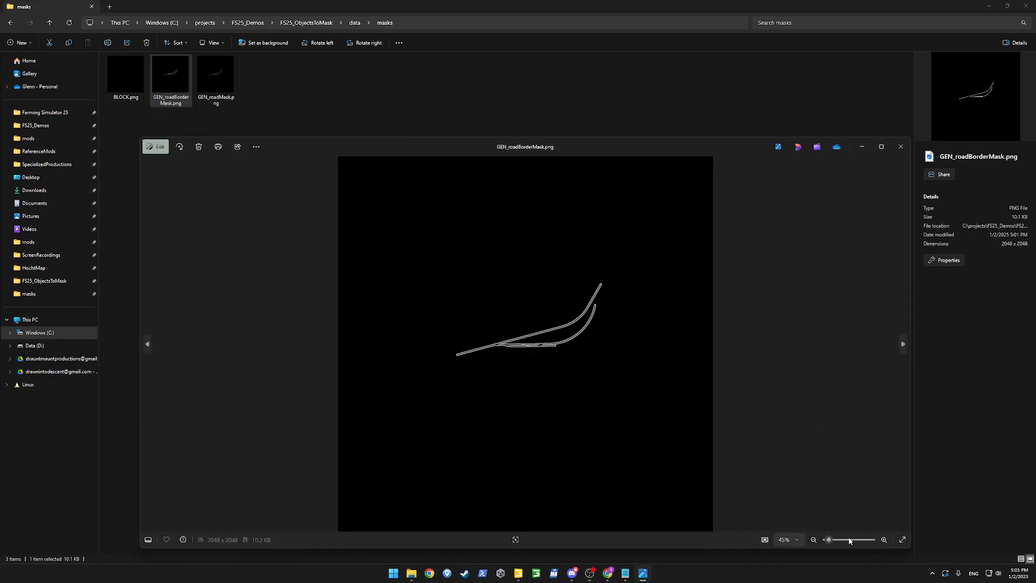
left_click_drag(849, 540, 864, 543)
left_click(900, 146)
left_click(590, 432)
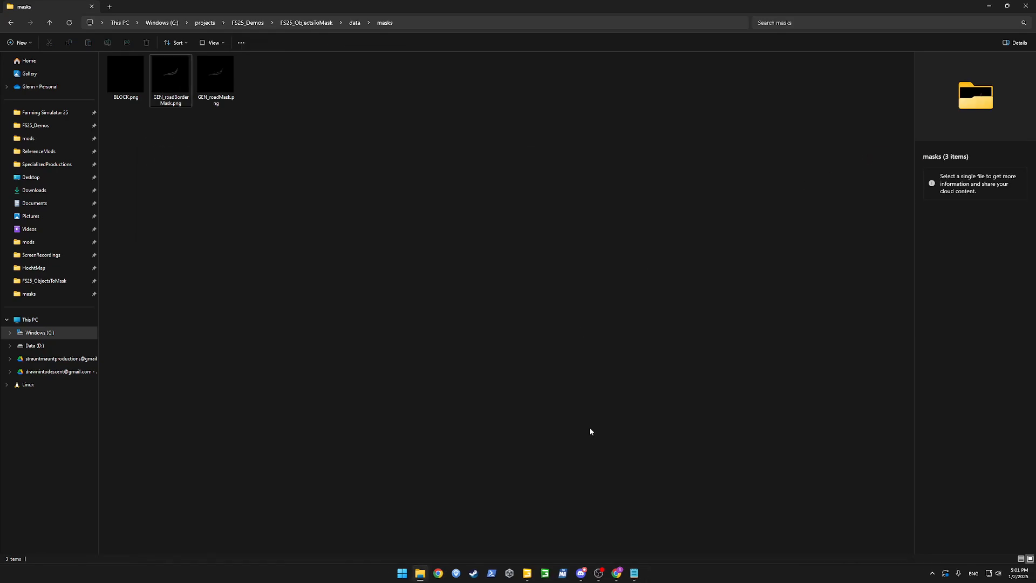
left_click(527, 573)
- Duplicate the GEN_roadBorderMask definition line and name the two versions GEN_roadBorderMaskFilled and GEN_roadBorderMaskFaded
left_click(358, 257)
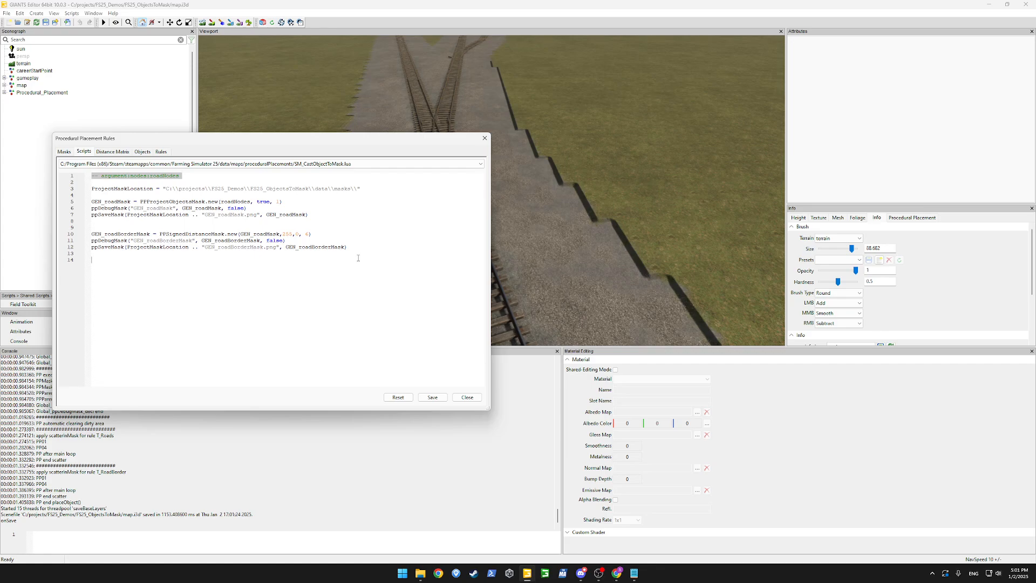
triple_click(326, 238)
key("ctrl+c")
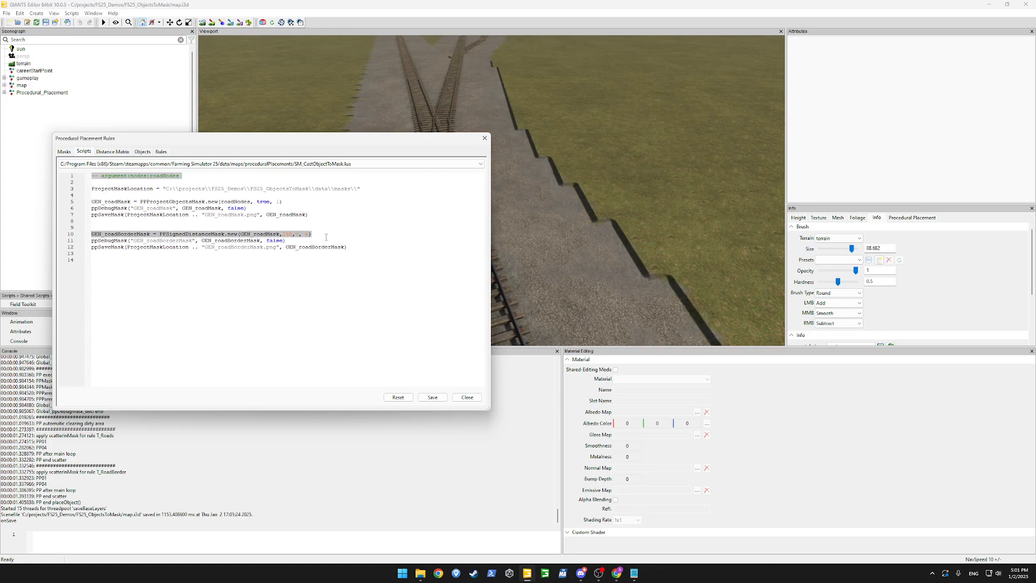
left_click(326, 237)
key("ctrl+v")
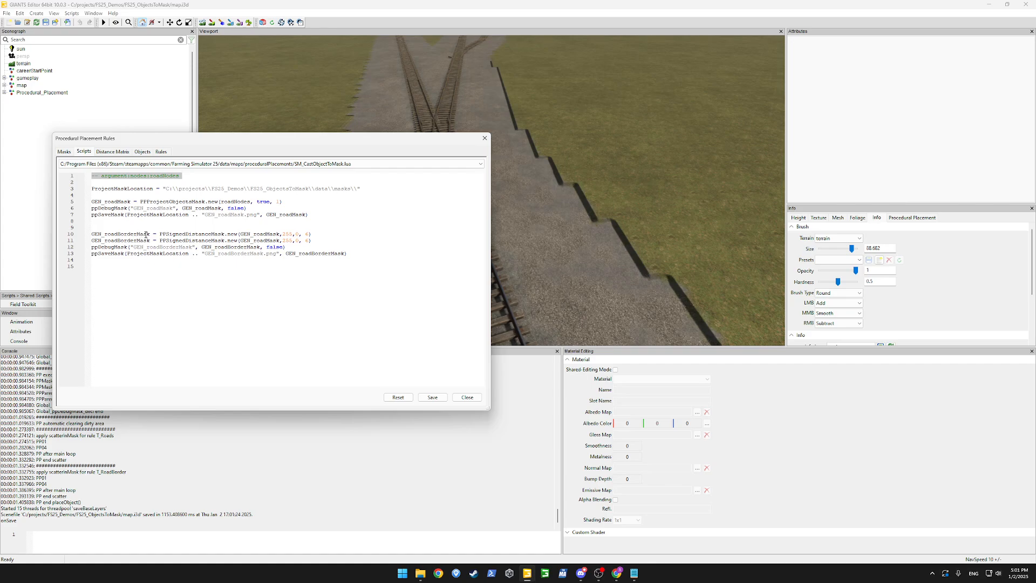
type("Filled")
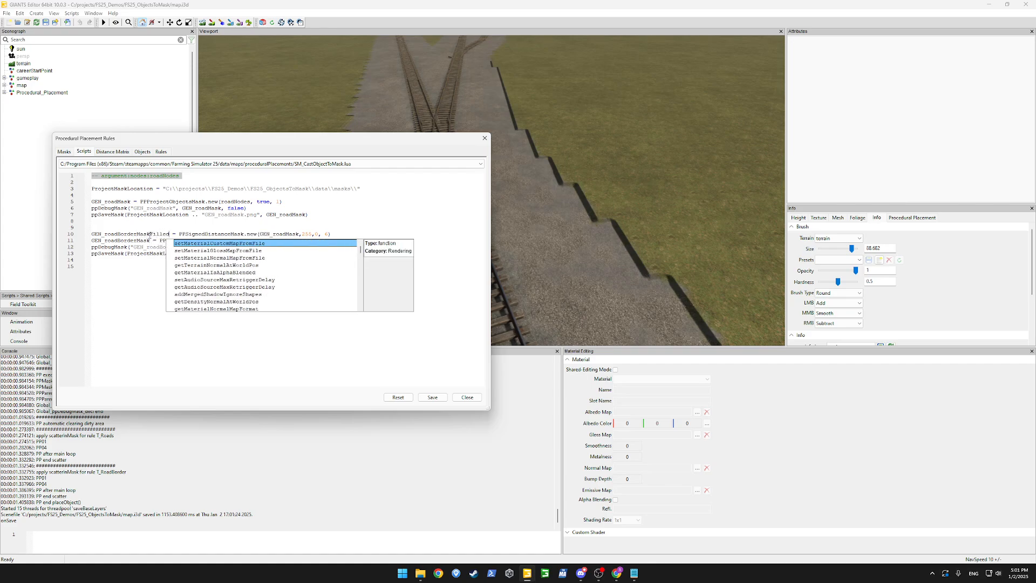
type("Faded")
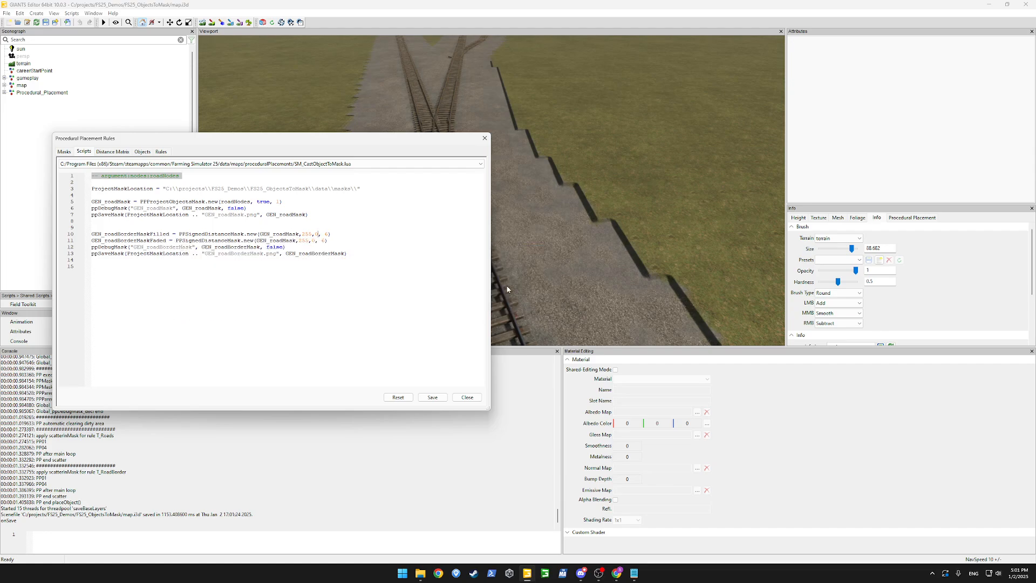
- Set the third argument of GEN_roadBorderMaskFilled's PPSignedDistanceMask.new call to 255
type("255")
double_click(316, 234)
double_click(307, 240)
left_click(308, 240)
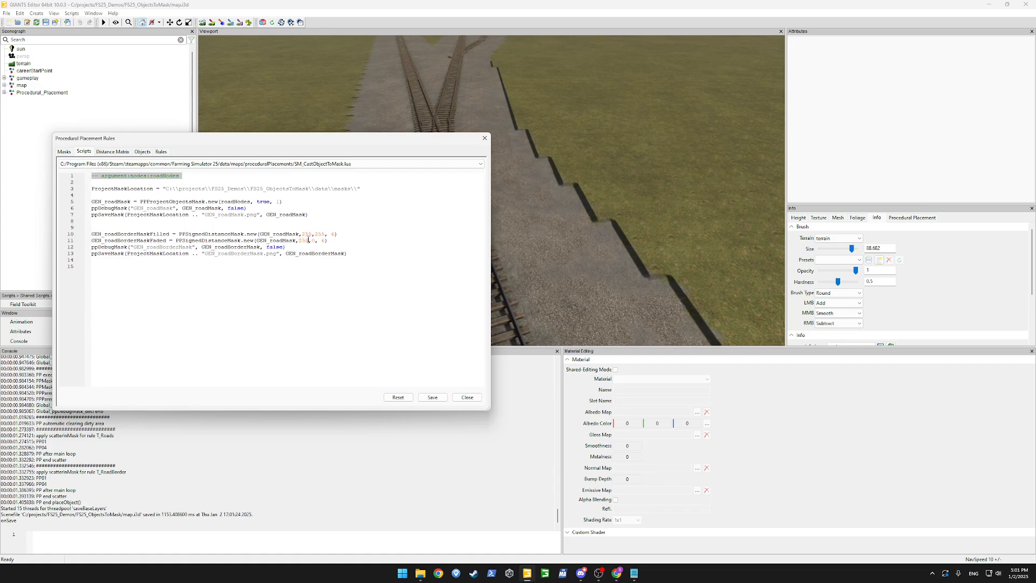
- Change the border ppSaveMask line to export the GEN_roadBorderMaskFaded mask as GEN_roadBorderMaskFaded.png
double_click(151, 239)
key("ctrl+c")
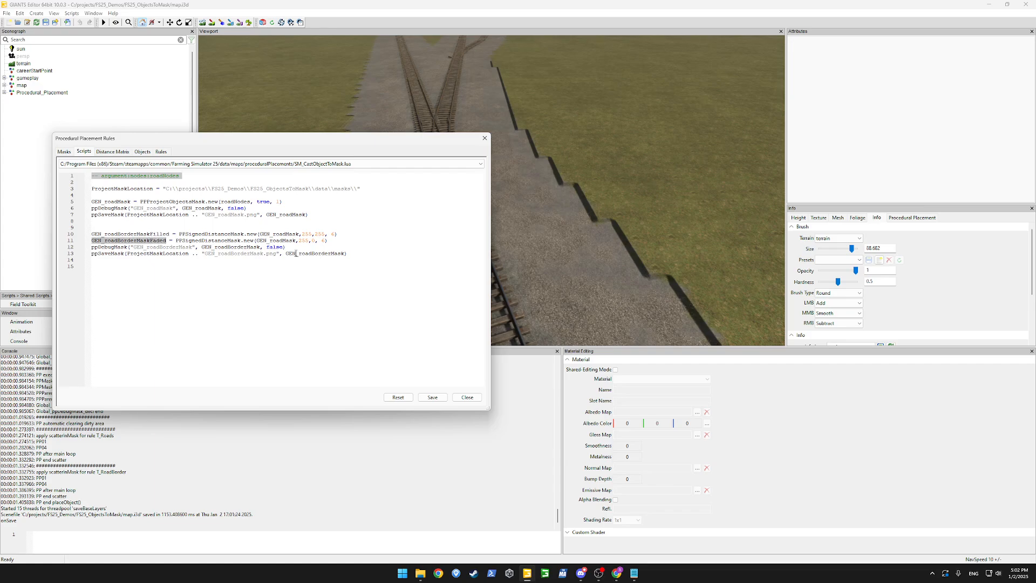
double_click(295, 253)
key("ctrl+v")
double_click(250, 254)
key("ctrl+v")
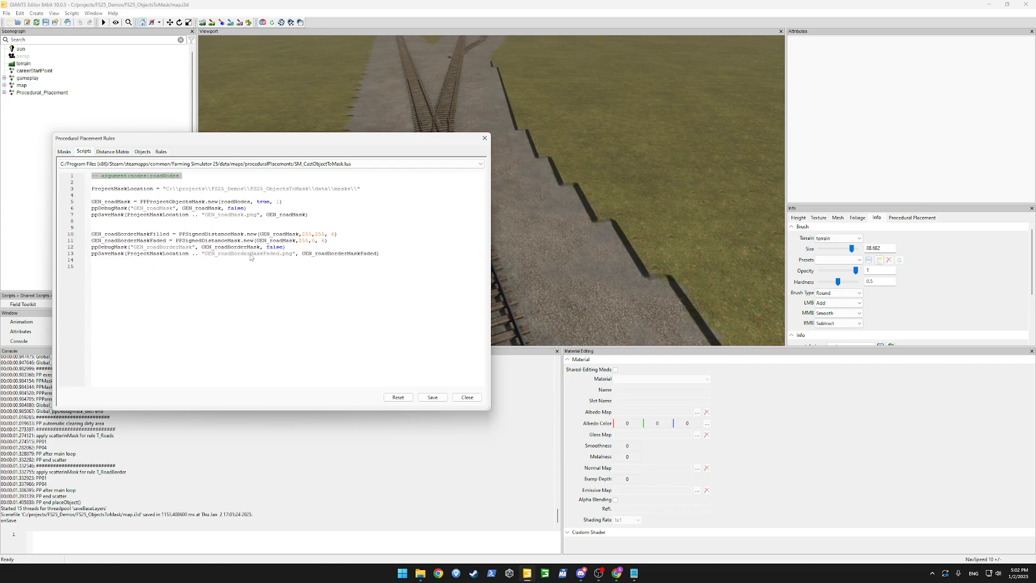
- Duplicate the faded mask's ppSaveMask line and make the copy export GEN_roadBorderMaskFilled as GEN_roadBorderMaskFilled.png
key("shift+End")
key("ctrl+c")
key("End")
key("Return")
key("ctrl+v")
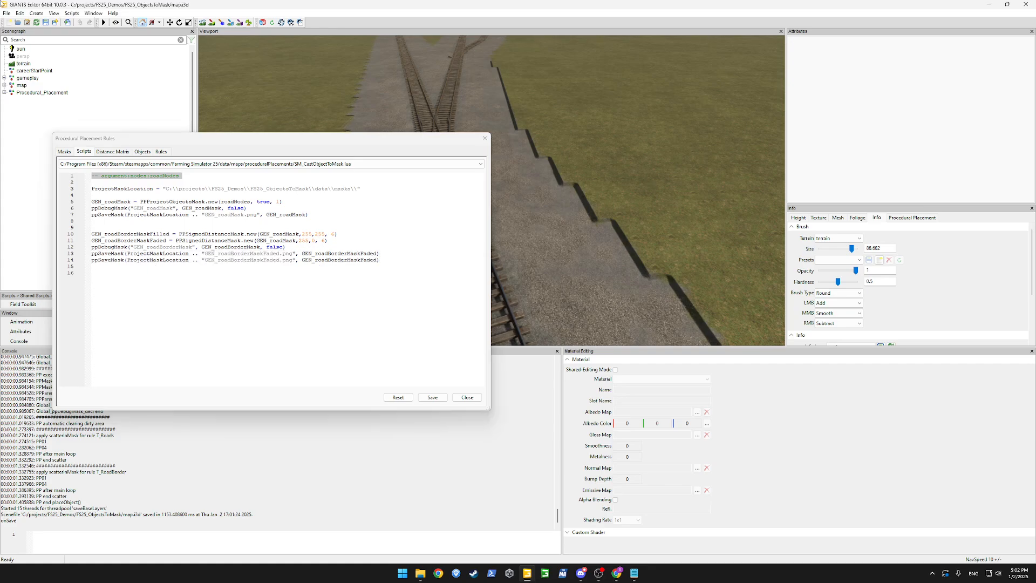
double_click(152, 234)
key("ctrl+c")
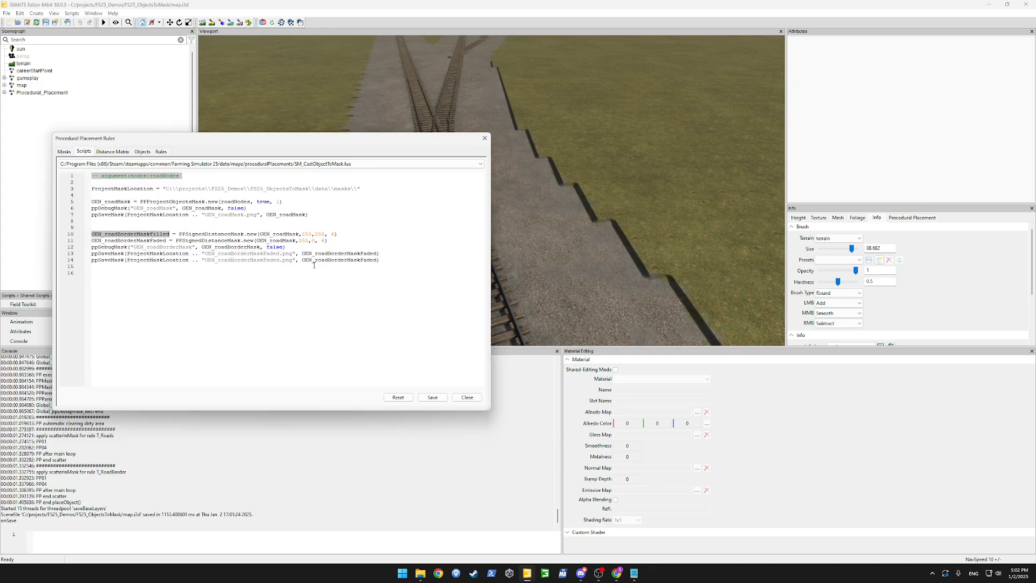
double_click(259, 260)
key("ctrl+v")
double_click(316, 259)
key("ctrl+v")
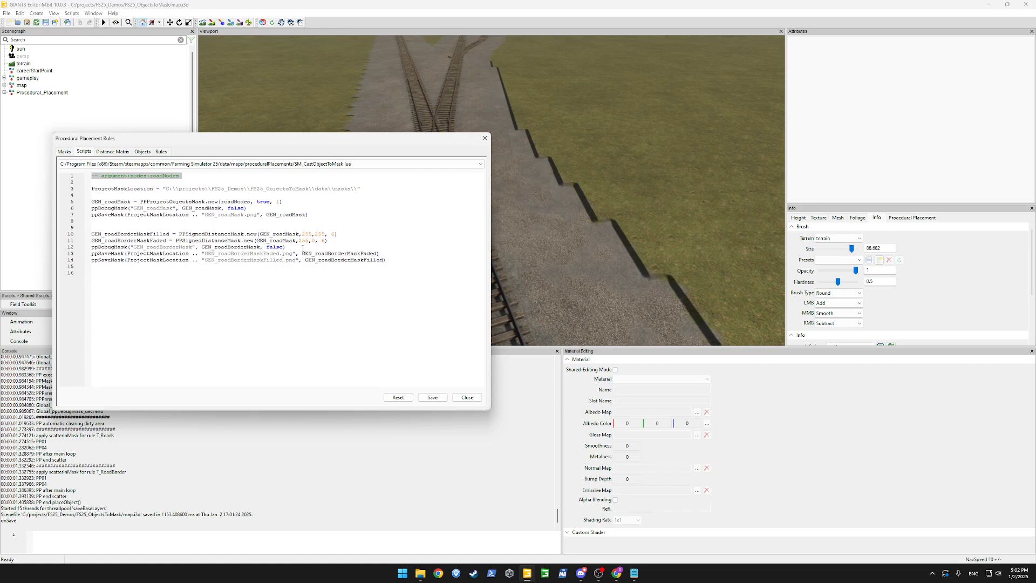
- Delete the ppDebugMask line for GEN_roadBorderMask, save the script, and return to the placement rules
key("shift+Home")
key("BackSpace")
key("BackSpace")
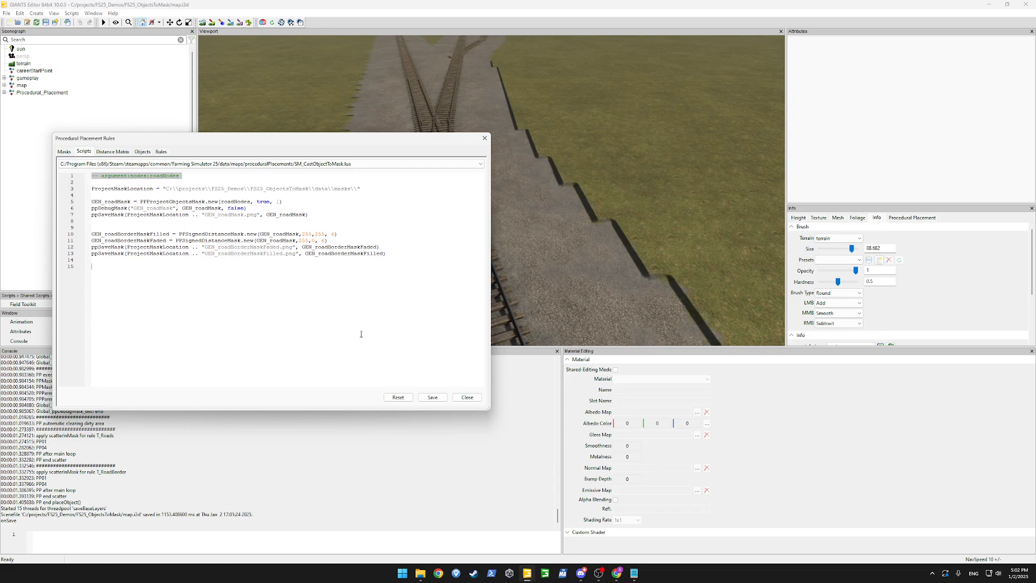
left_click(442, 397)
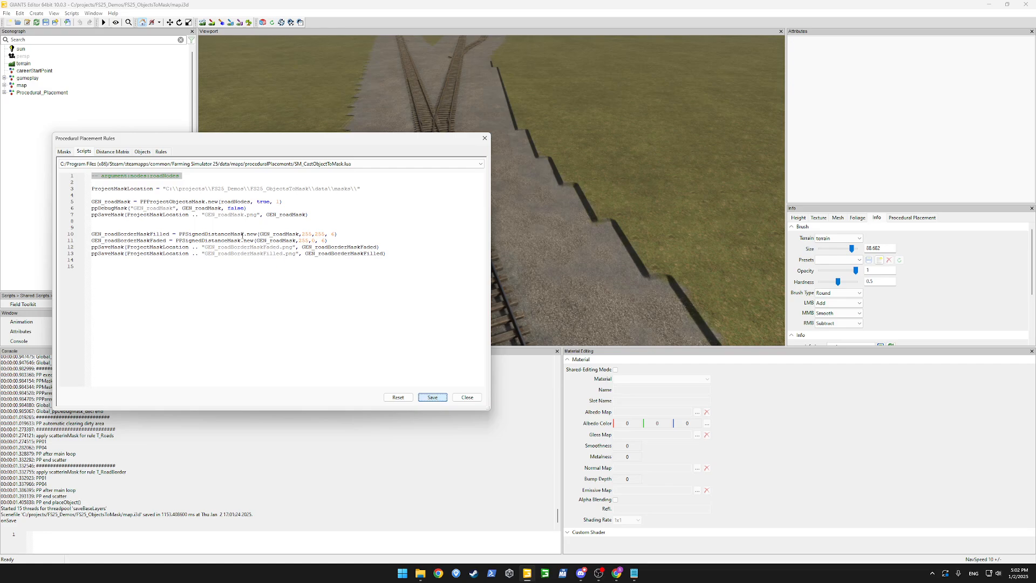
left_click(163, 152)
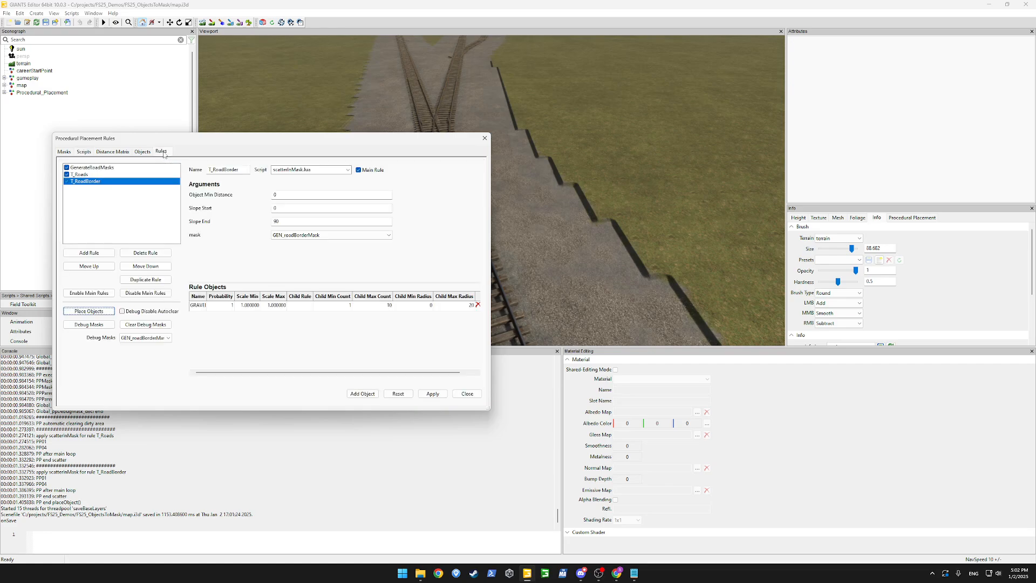
- Place the objects with the current rules and inspect the exported road and road border mask images in the masks folder
left_click(95, 310)
left_click(96, 312)
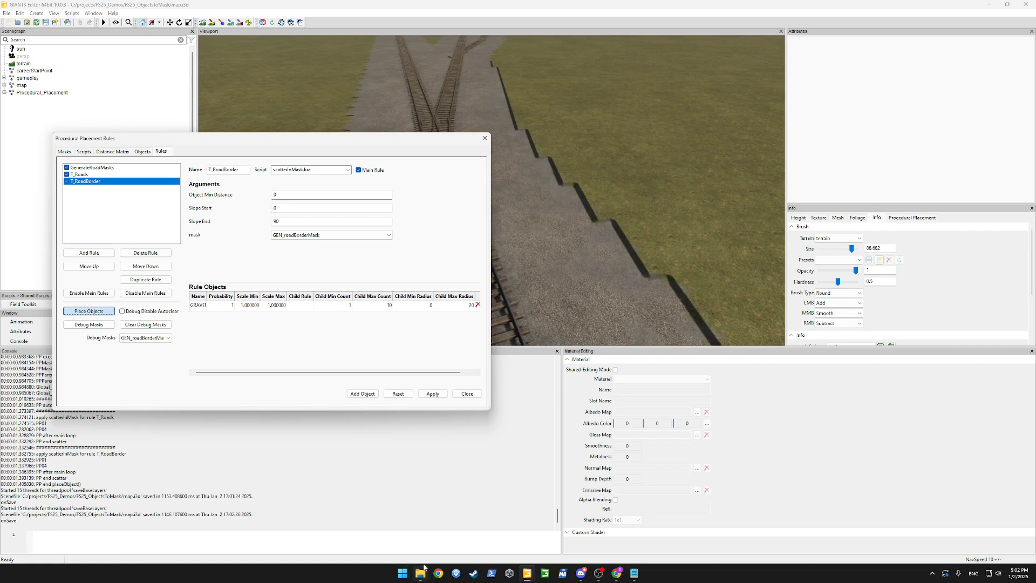
mouse_move(422, 580)
left_click(420, 536)
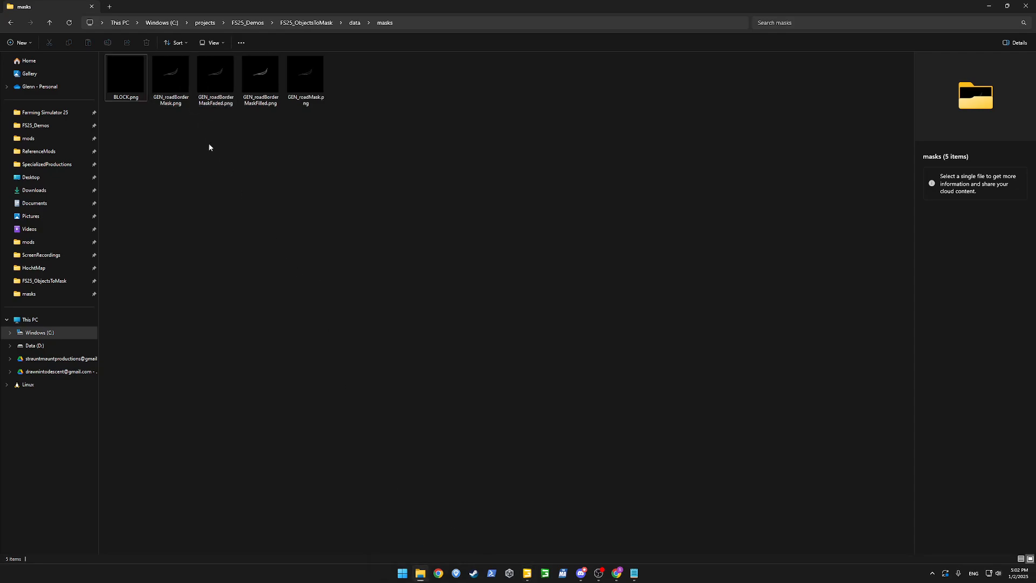
left_click(174, 75)
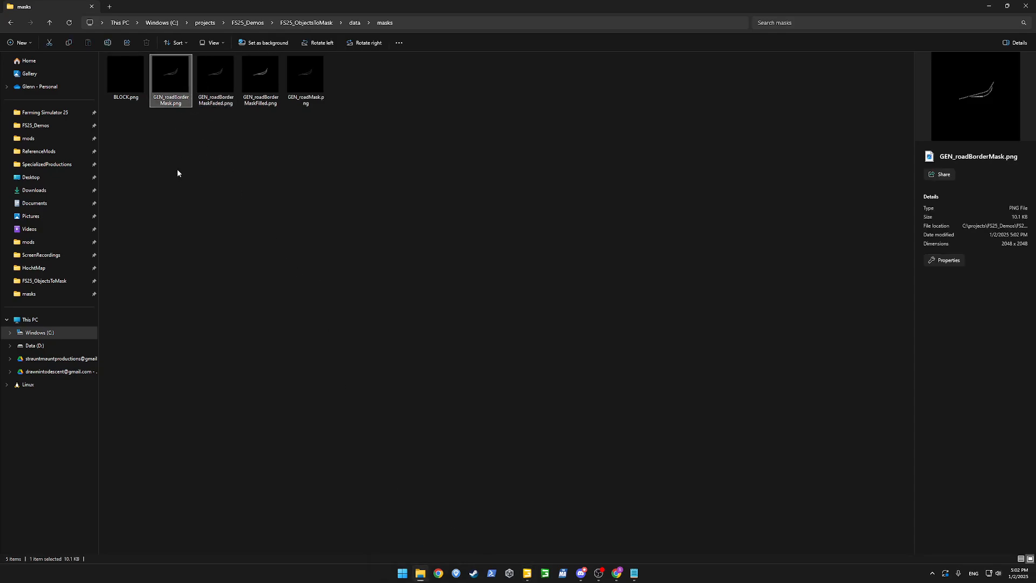
left_click(300, 81)
left_click(257, 150)
left_click(260, 81)
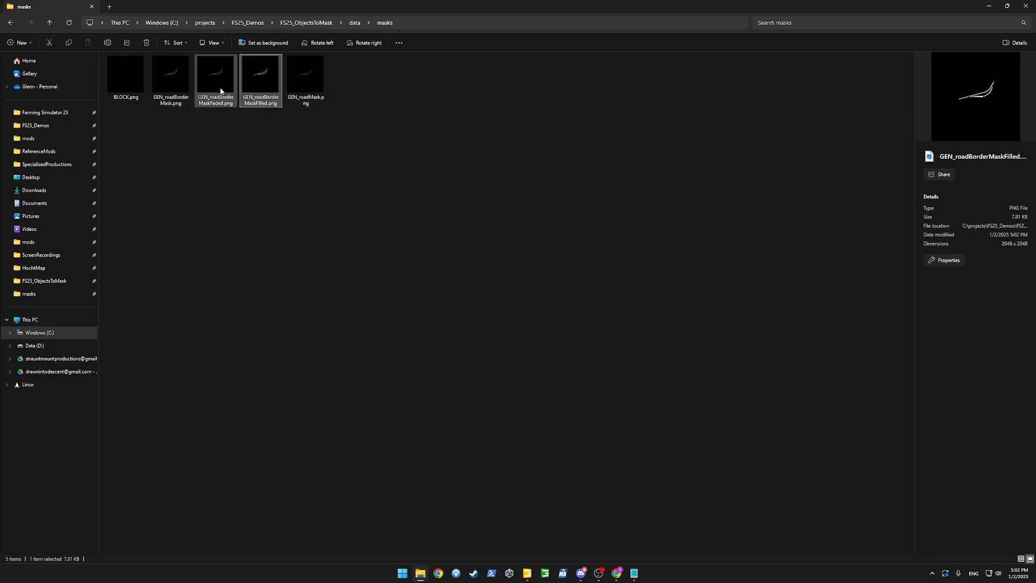
left_click(259, 189)
- Return to GIANTS Editor, remove the GEN_roadBorderMask entry from the placement mask list, and apply the change
mouse_move(527, 573)
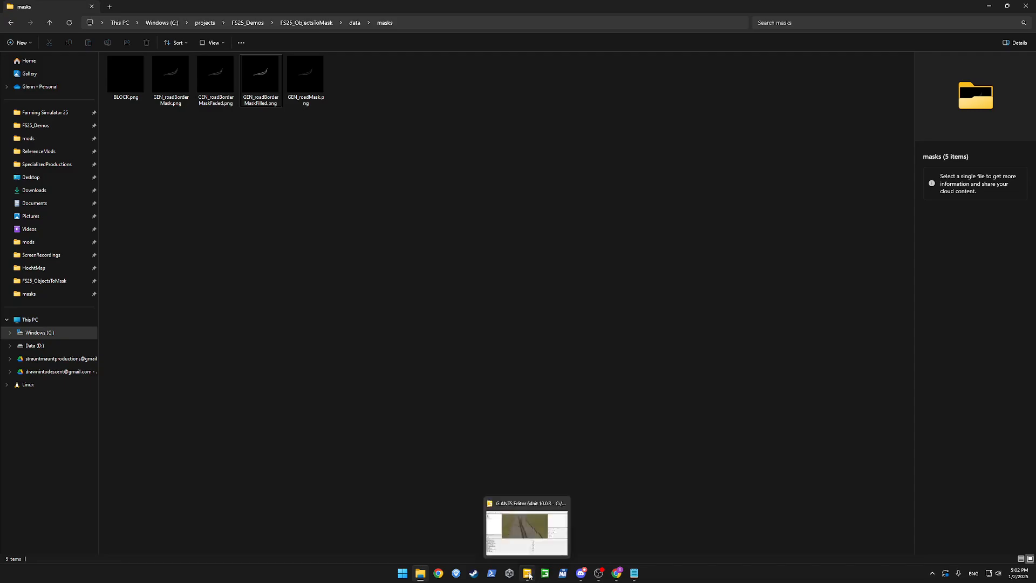
left_click(527, 531)
left_click(85, 152)
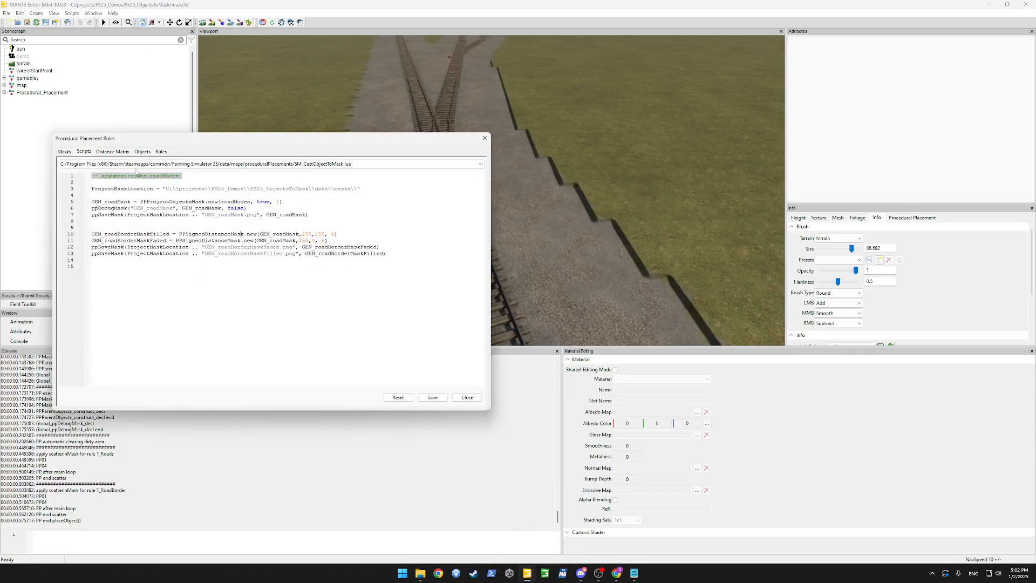
double_click(230, 214)
left_click(63, 151)
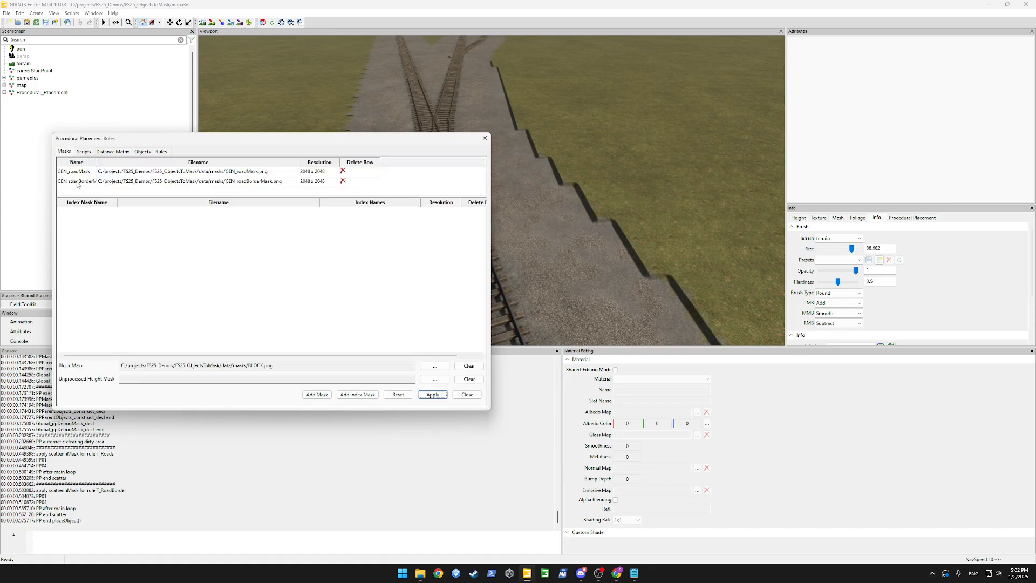
left_click(84, 184)
double_click(83, 183)
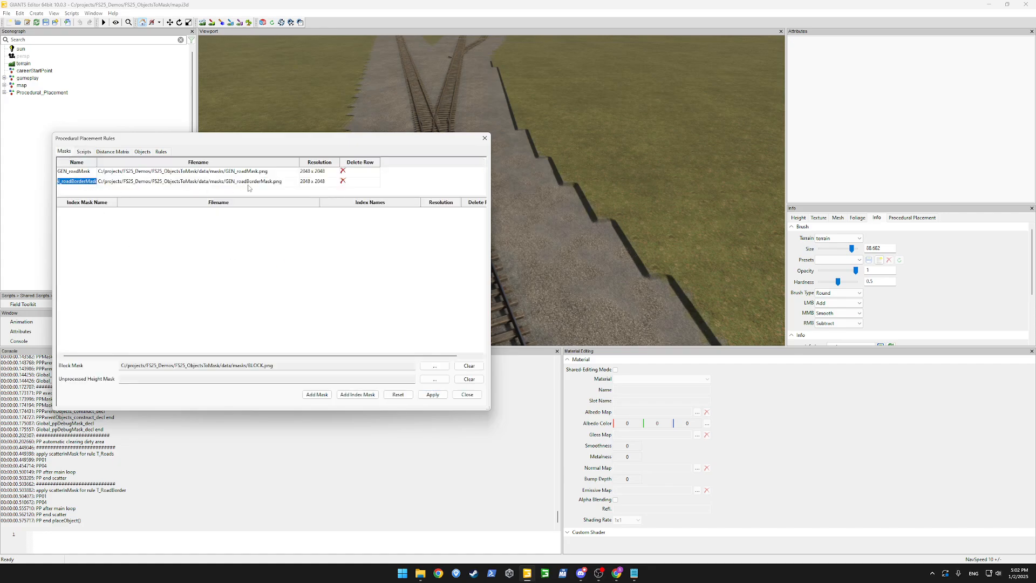
left_click(343, 181)
left_click(292, 273)
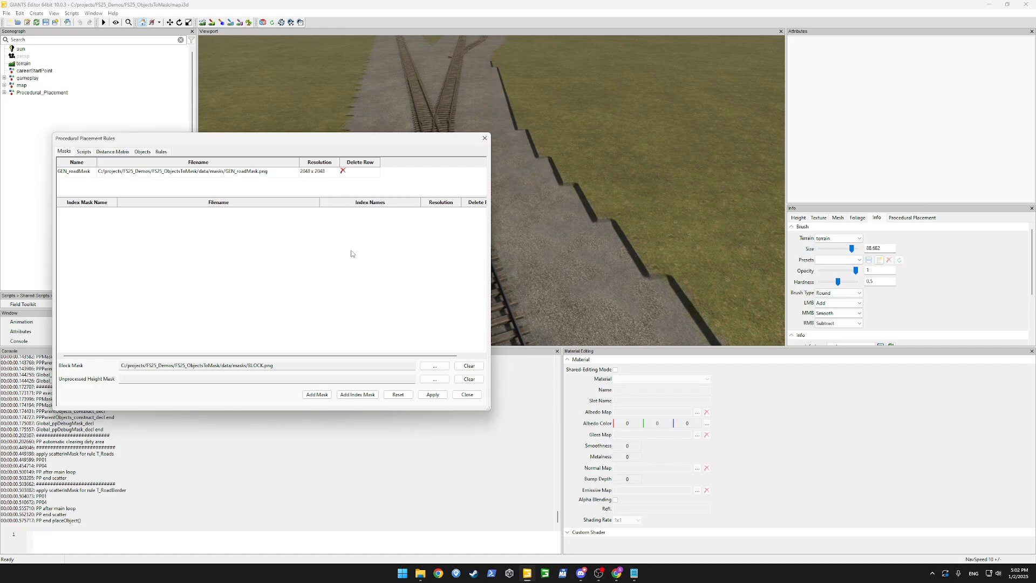
left_click(432, 397)
- Switch to File Explorer and delete the obsolete GEN_roadBorderMask.png from the masks folder
key("alt+Tab")
key("alt+Tab")
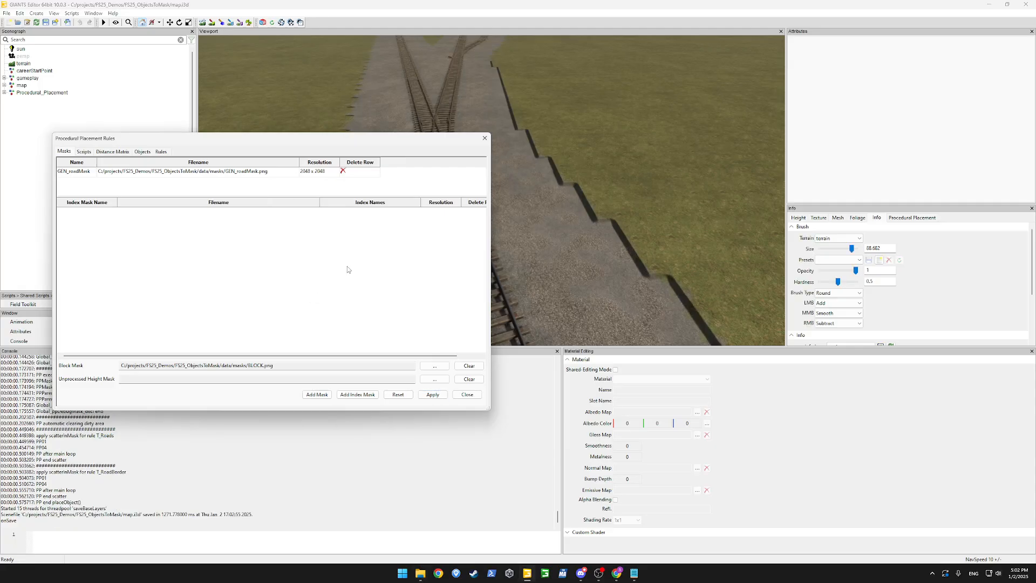
key("alt+Tab")
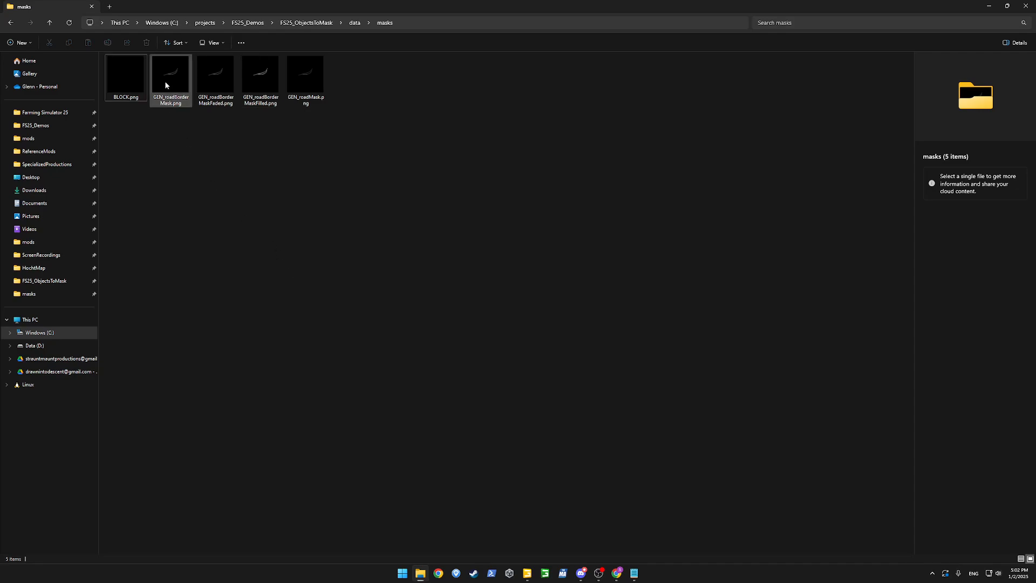
left_click(165, 81)
key("Delete")
key("Return")
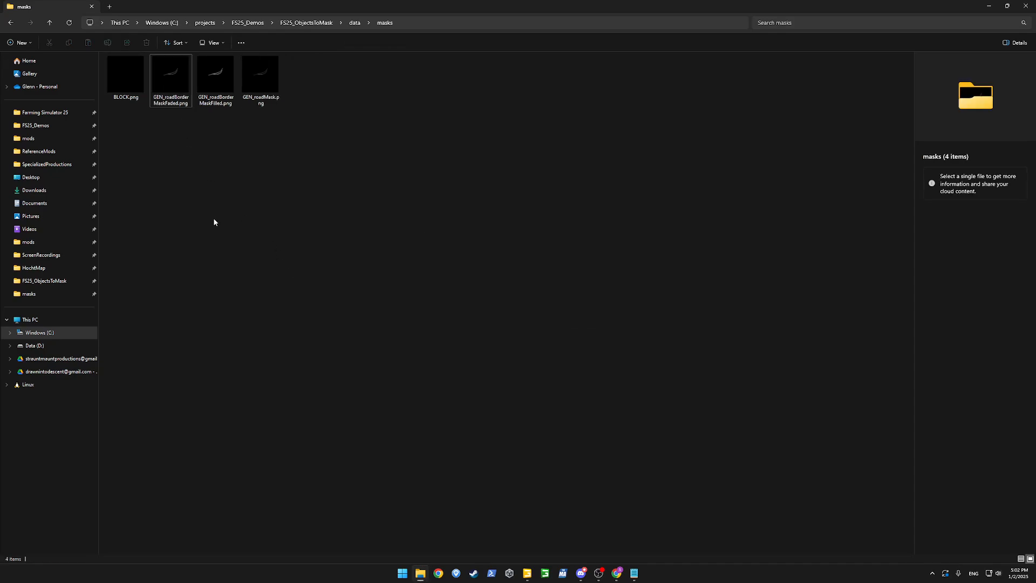
- Back in GIANTS Editor, add GEN_roadBorderMaskFaded.png as a placement mask named GEN_roadBorderMaskFaded
key("alt+Tab")
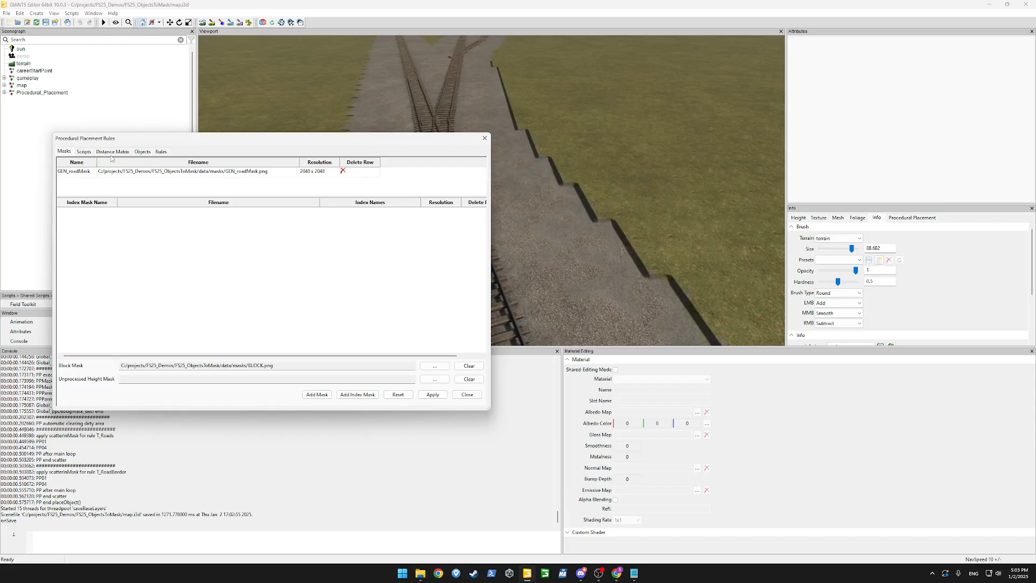
left_click(316, 394)
double_click(111, 181)
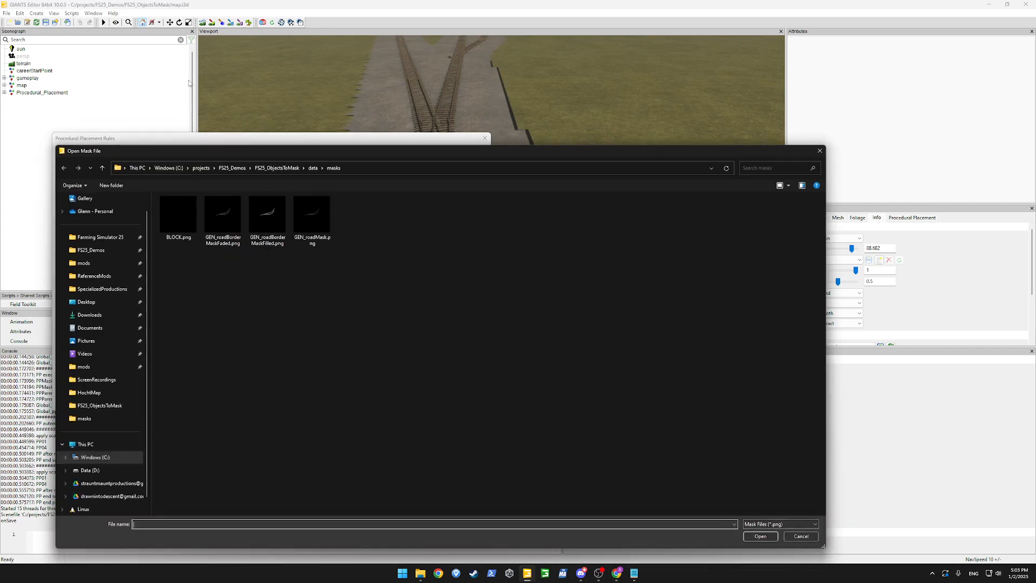
double_click(225, 221)
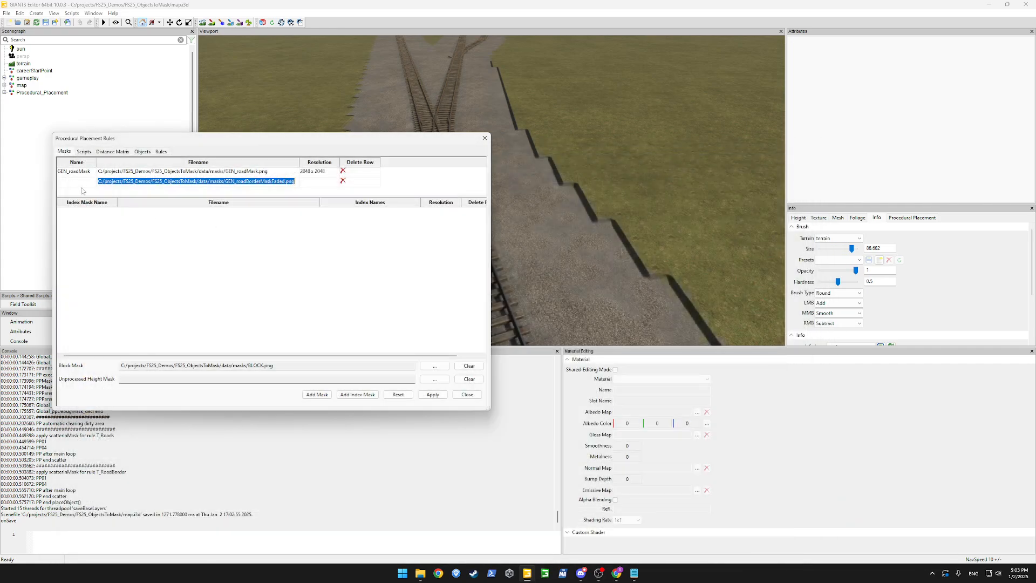
type("GEM")
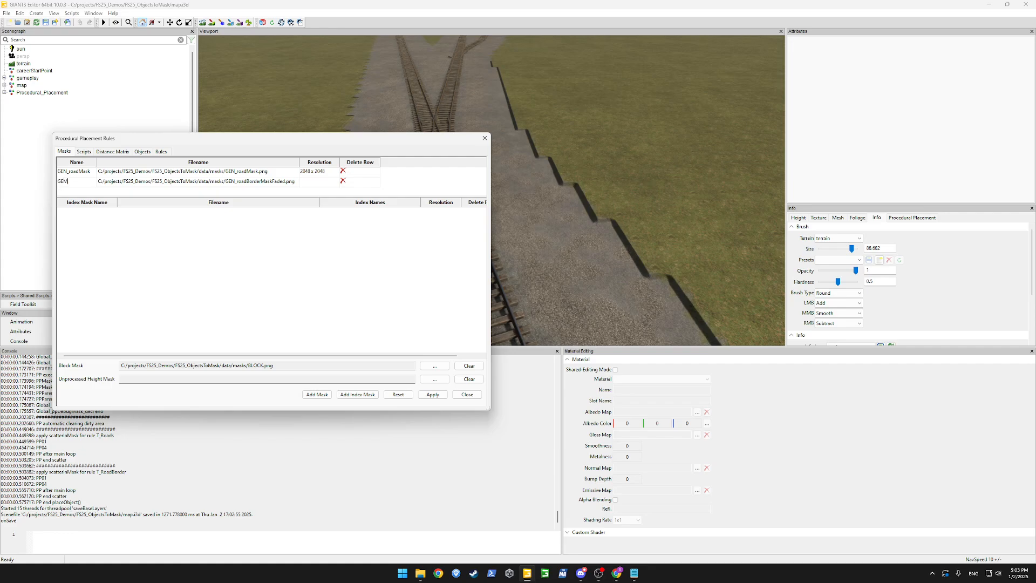
type("_roadBorderMask")
key("Return")
- Add GEN_roadBorderMaskFilled.png as a placement mask named GEN_roadBorderMaskFilled and apply the mask list
left_click(316, 394)
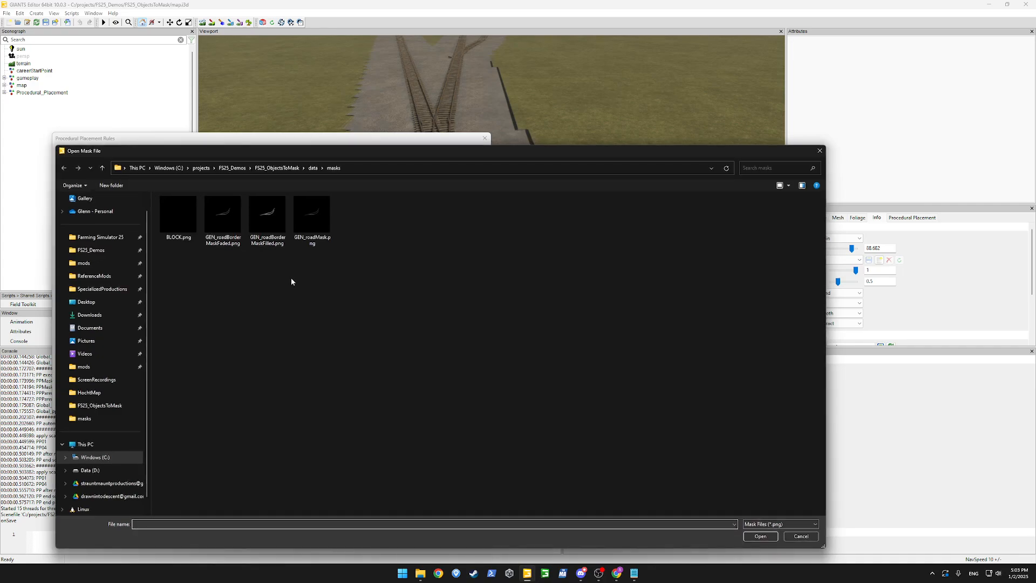
double_click(268, 216)
left_click(70, 187)
type("G")
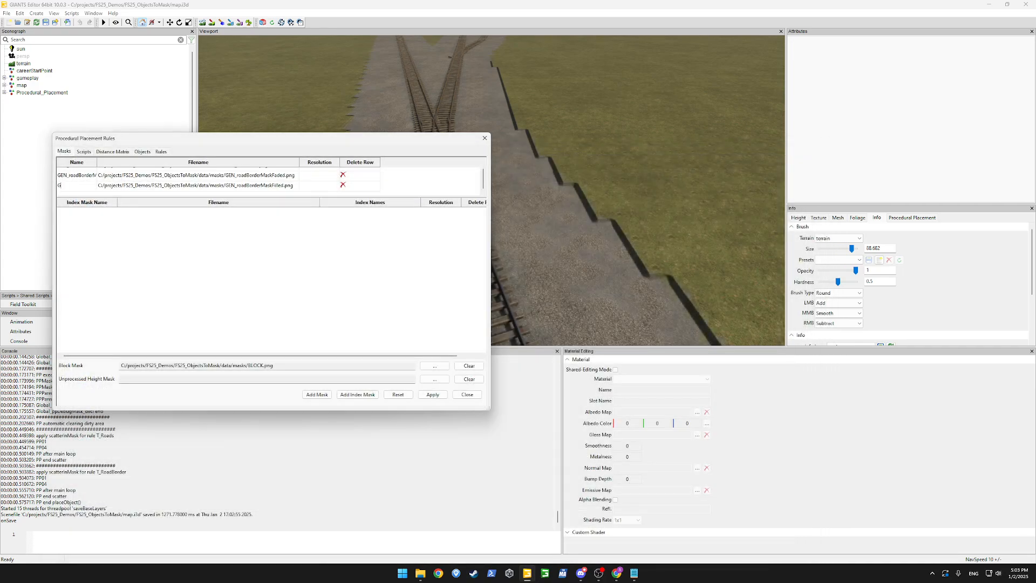
type("EB_roadB")
type("orderMaskFilled")
key("Return")
left_click(437, 396)
- Add a new placement rule named T_RoadBorderBaseLayer
left_click(142, 152)
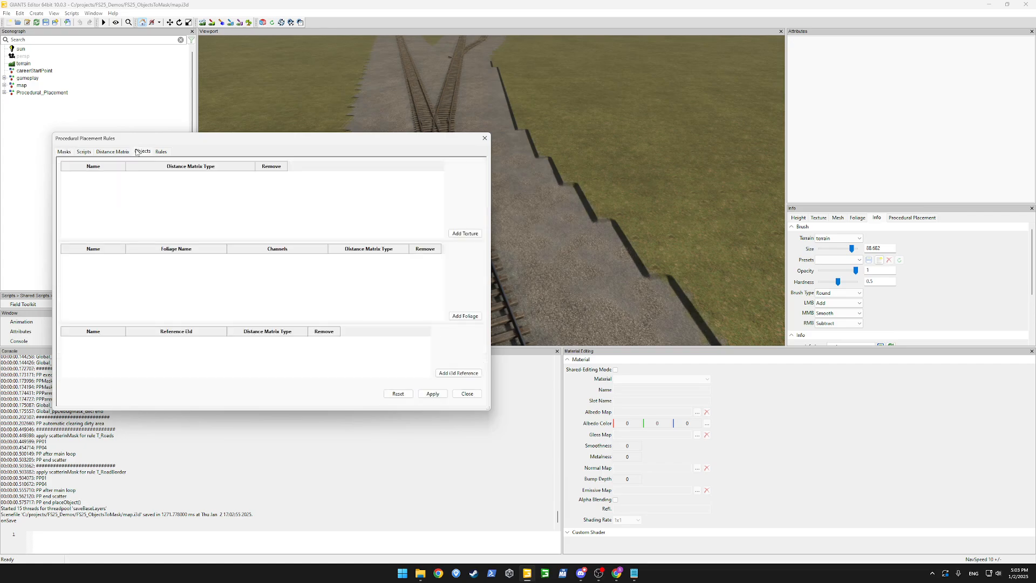
left_click(157, 152)
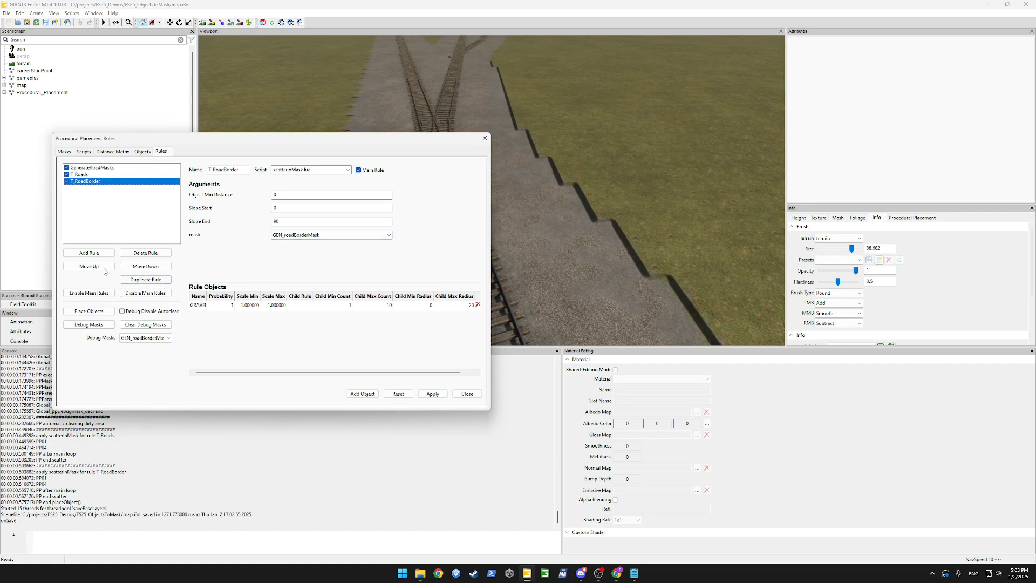
left_click(89, 253)
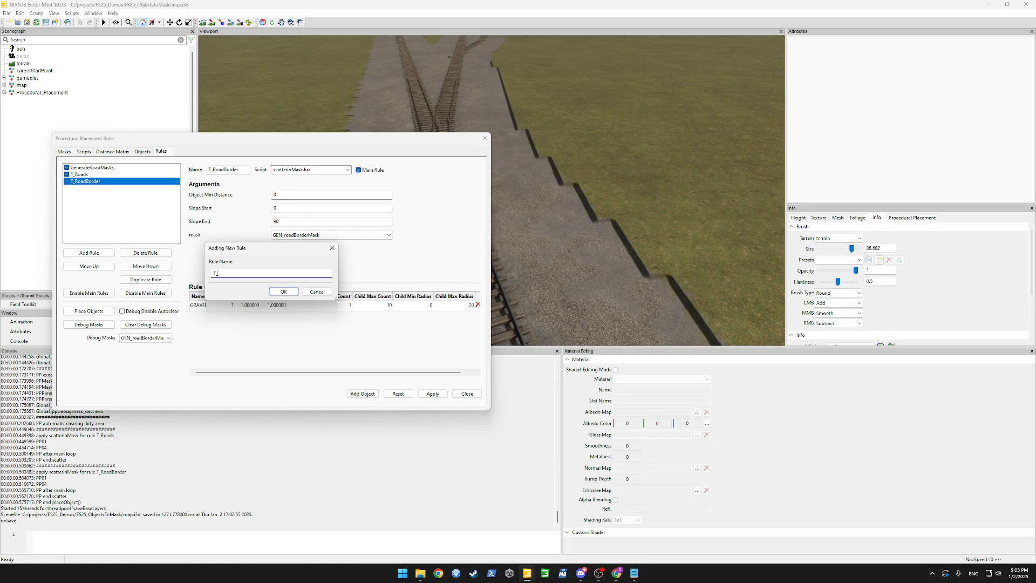
type("T_RoadBorderBaseLayer")
key("Return")
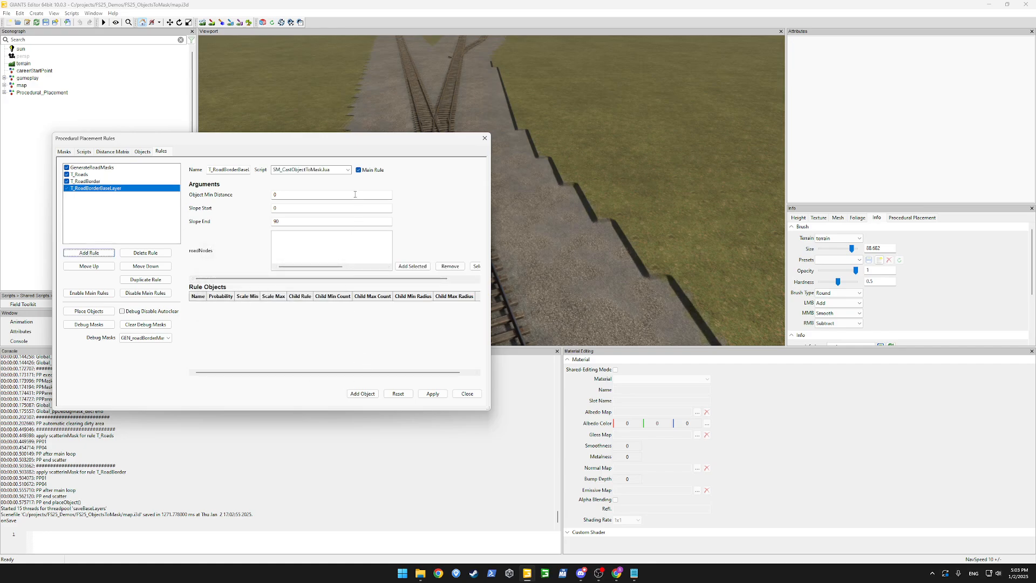
- Set the T_RoadBorderBaseLayer rule's script to scatterInMask.lua and its mask to GEN_roadBorderMaskFilled
left_click(310, 169)
left_click(308, 274)
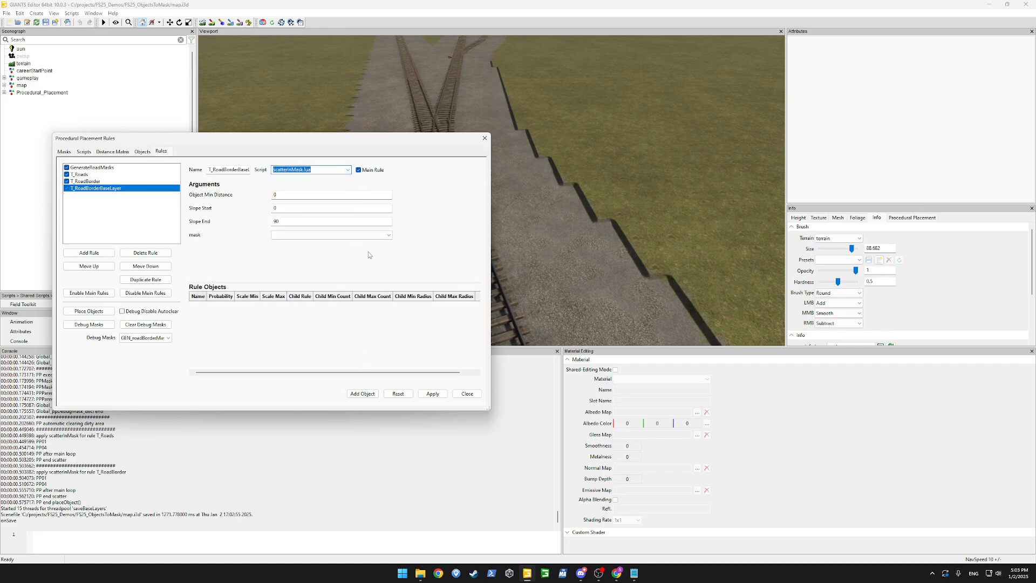
left_click(366, 235)
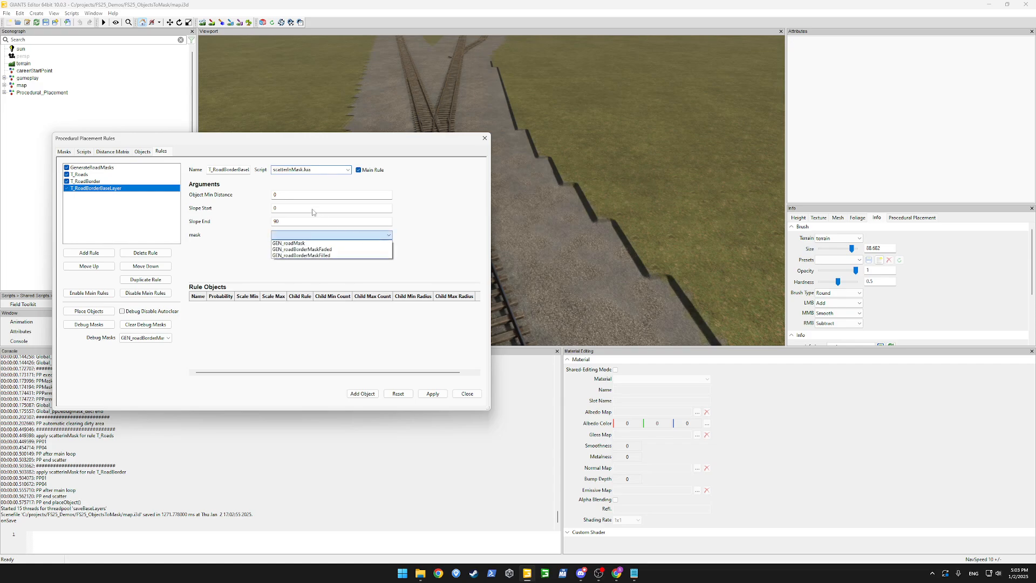
left_click(327, 256)
- Add a rule object to T_RoadBorderBaseLayer and set it to the GRASS texture
left_click(363, 393)
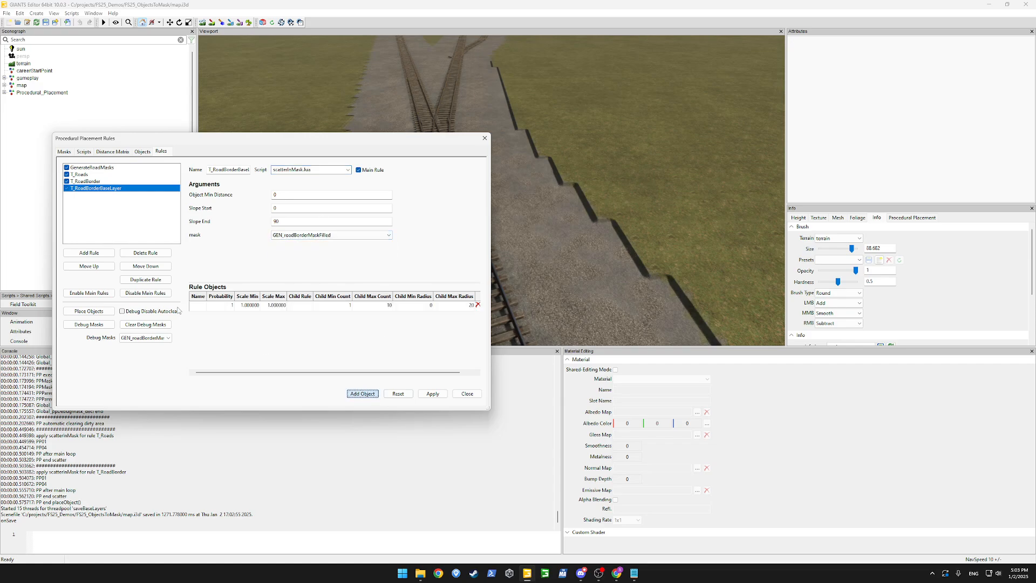
double_click(197, 306)
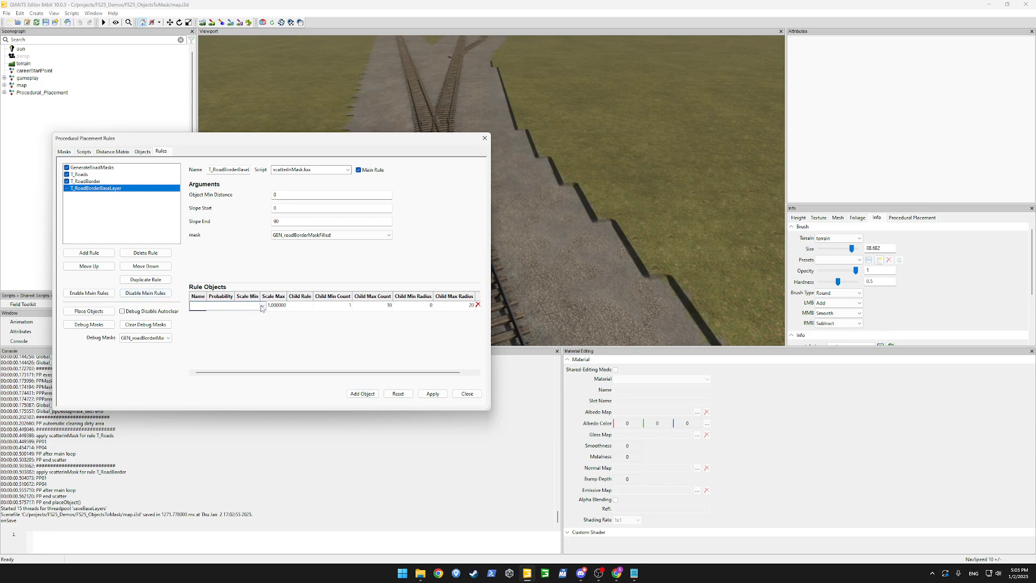
left_click(261, 306)
left_click(224, 423)
left_click(300, 305)
- Set the T_RoadBorder rule's mask to GEN_roadBorderMaskFaded and apply the change
left_click(79, 182)
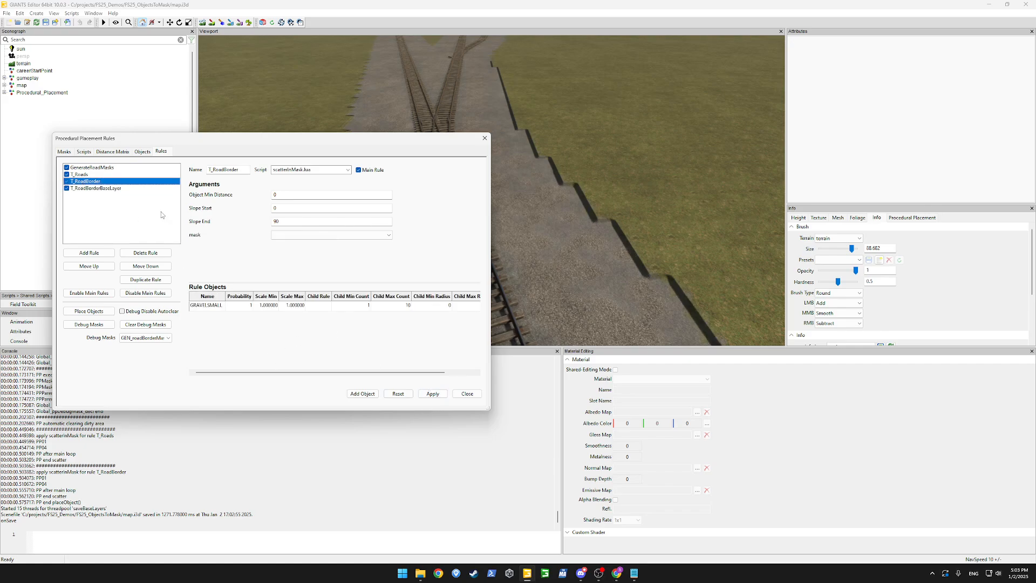
left_click(318, 234)
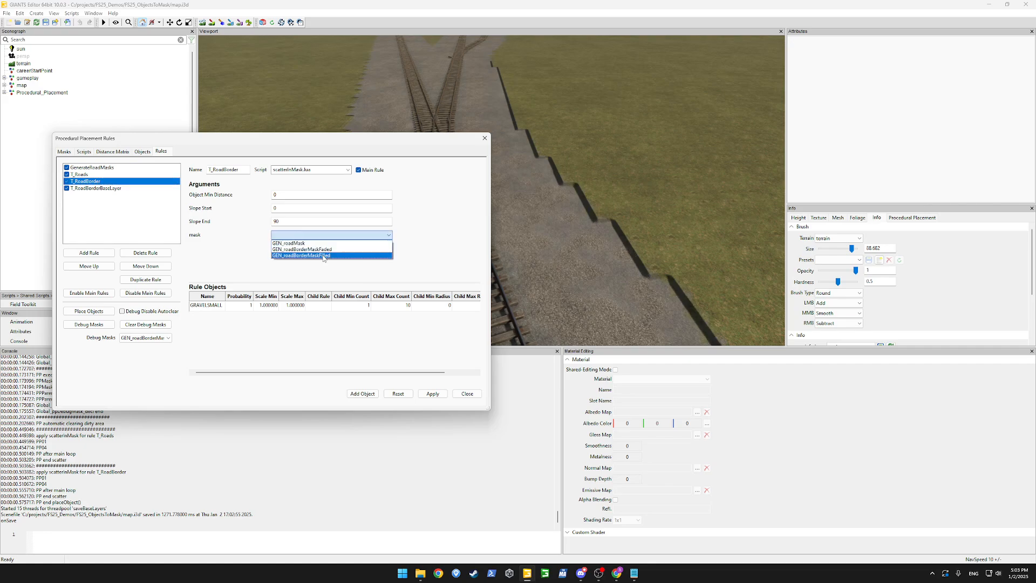
left_click(327, 250)
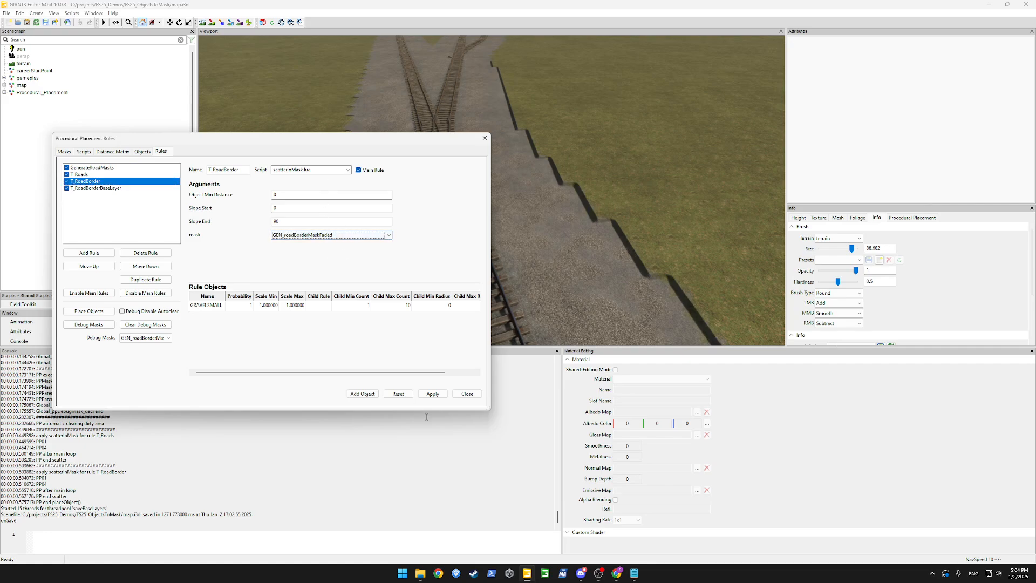
left_click(432, 394)
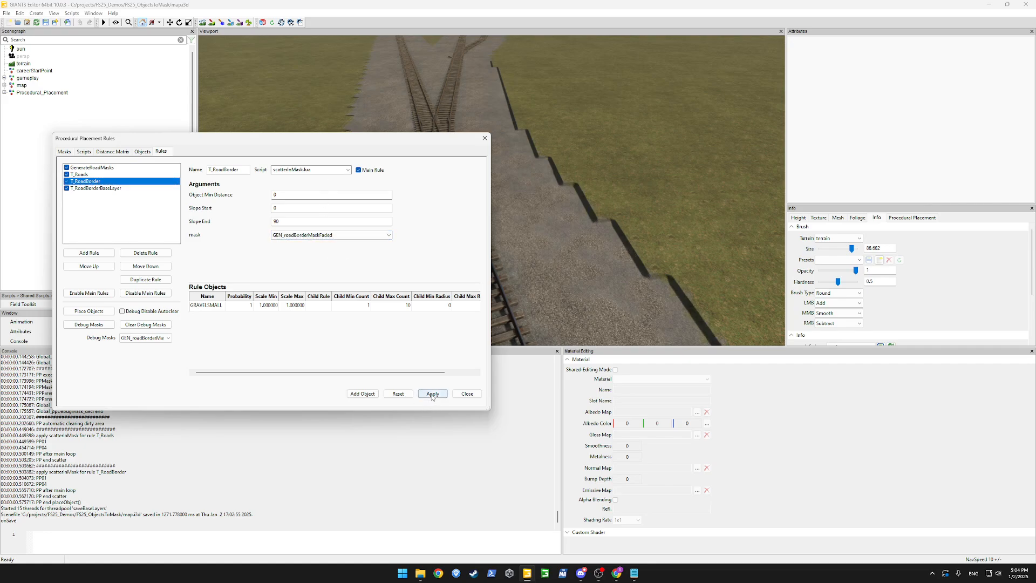
- Move the T_RoadBorderBaseLayer rule above T_RoadBorder in the rule list
left_click(96, 188)
left_click(89, 266)
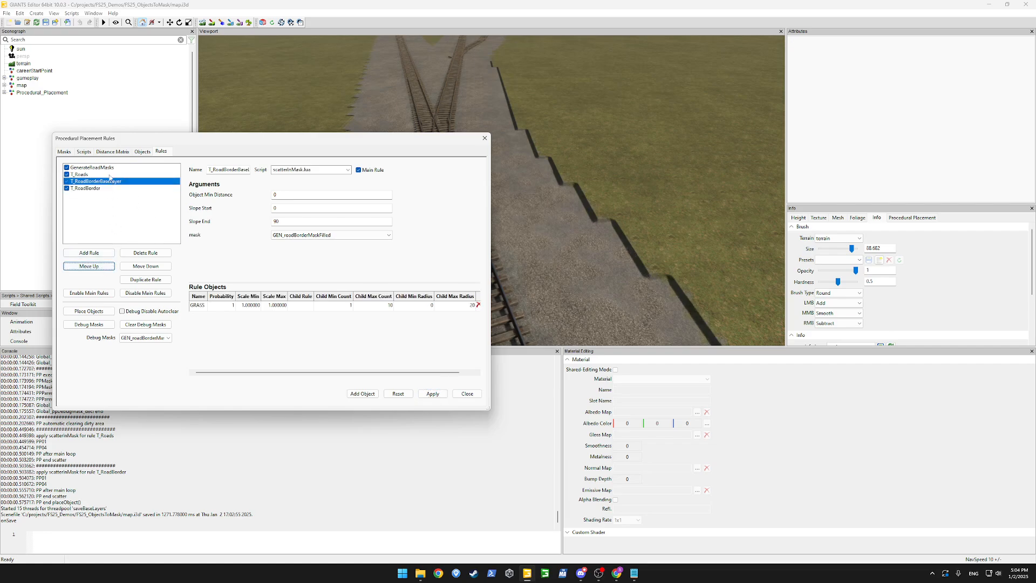
left_click(31, 158)
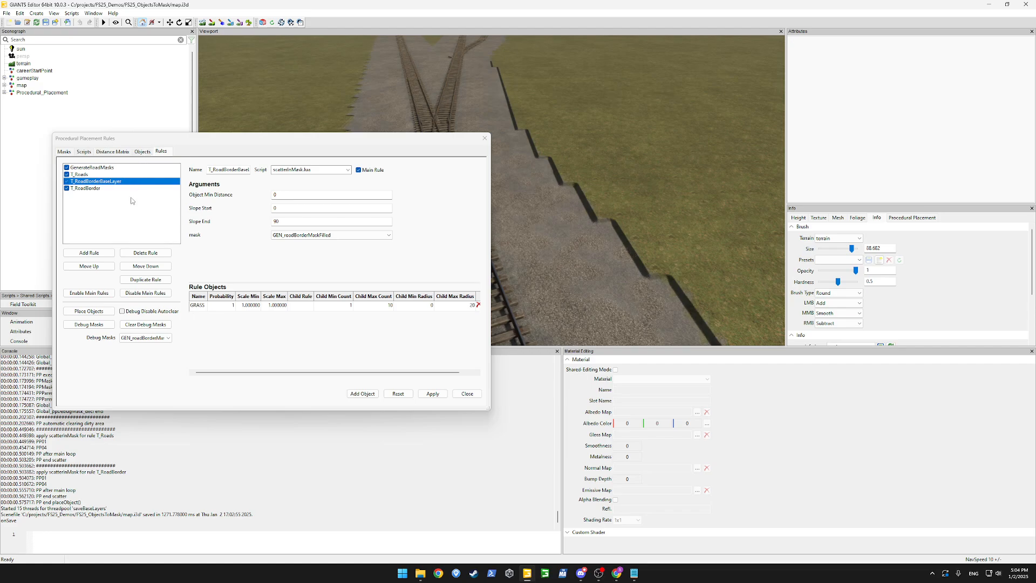
- Select the T_RoadBorder rule, apply the rule changes, and place the objects to repaint the ground around the tracks
left_click(112, 219)
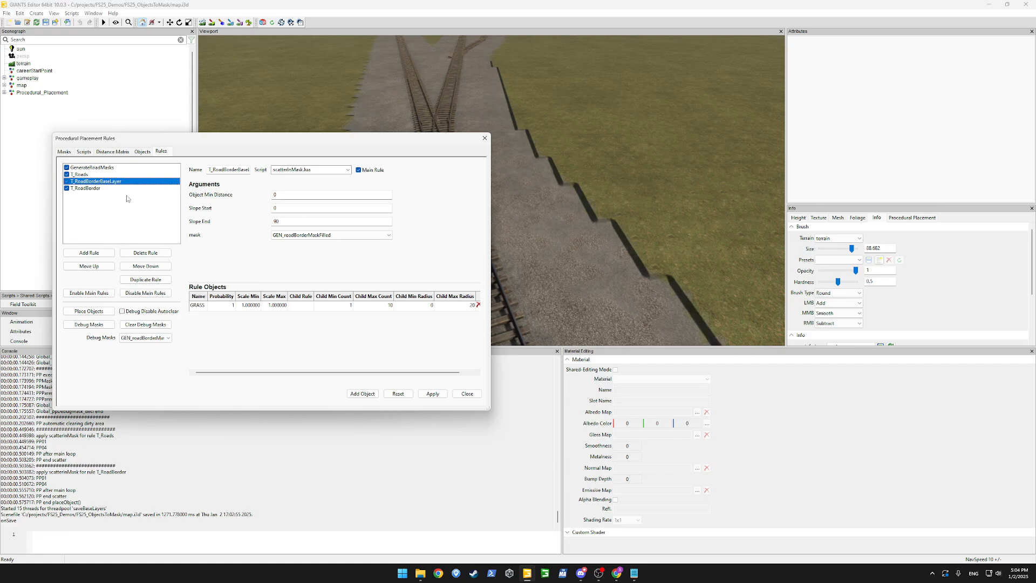
left_click(99, 188)
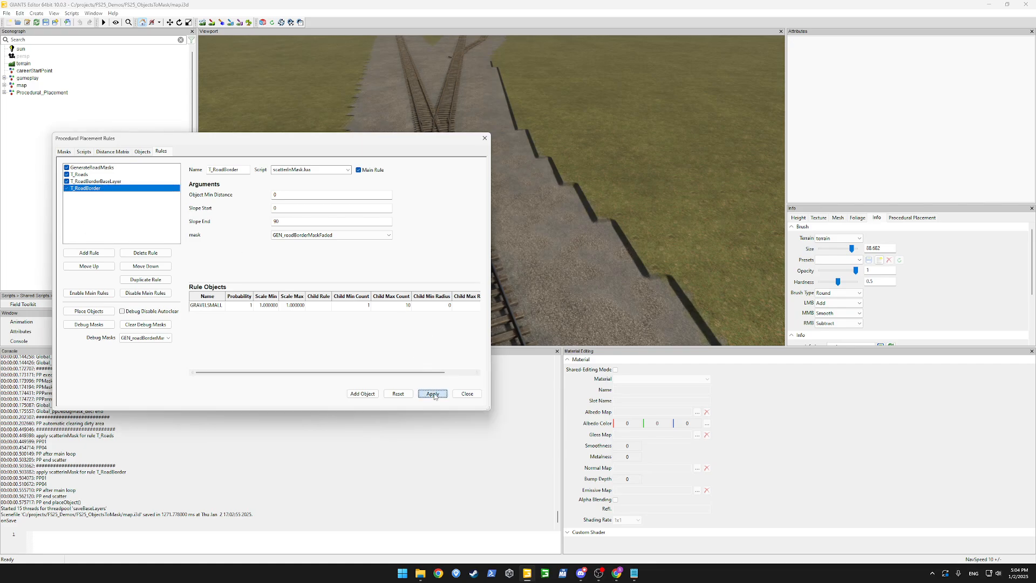
left_click(89, 310)
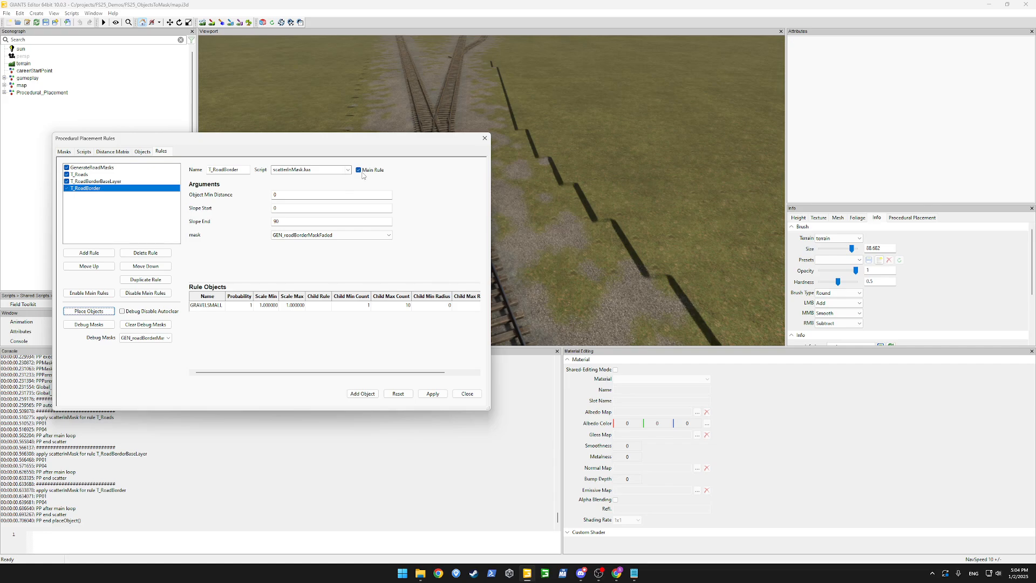
- Examine the blended gravel and grass textures along the railroad tracks from several viewpoints
left_click_drag(406, 147, 148, 192)
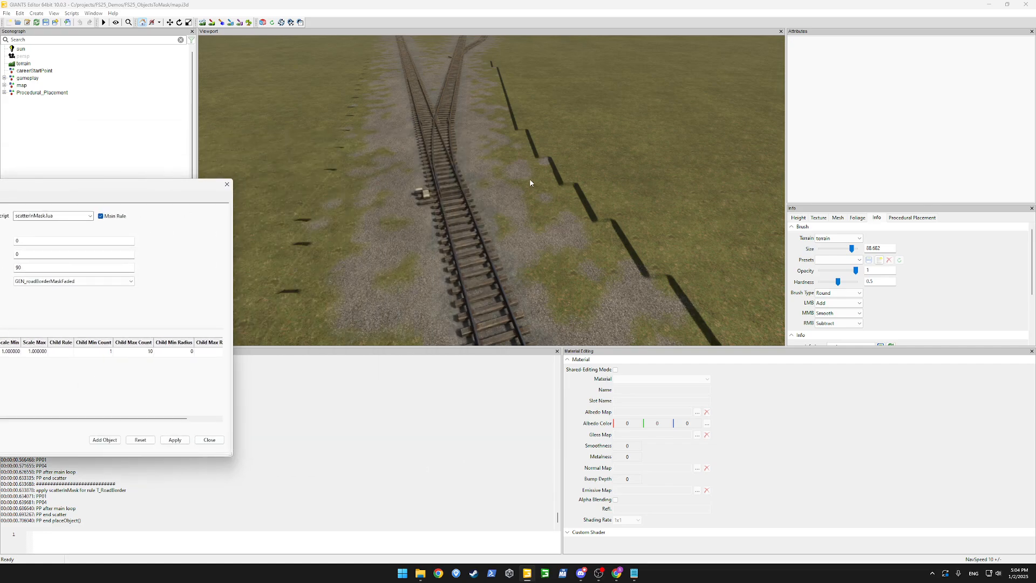
scroll(529, 178, "down", 5)
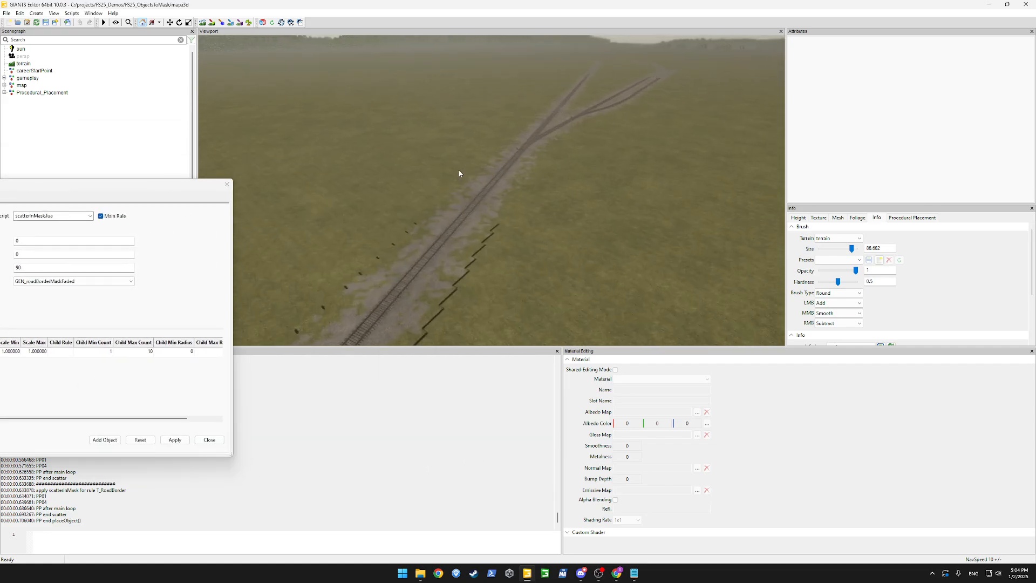
scroll(483, 171, "up", 6)
left_click_drag(459, 174, 487, 160, "alt")
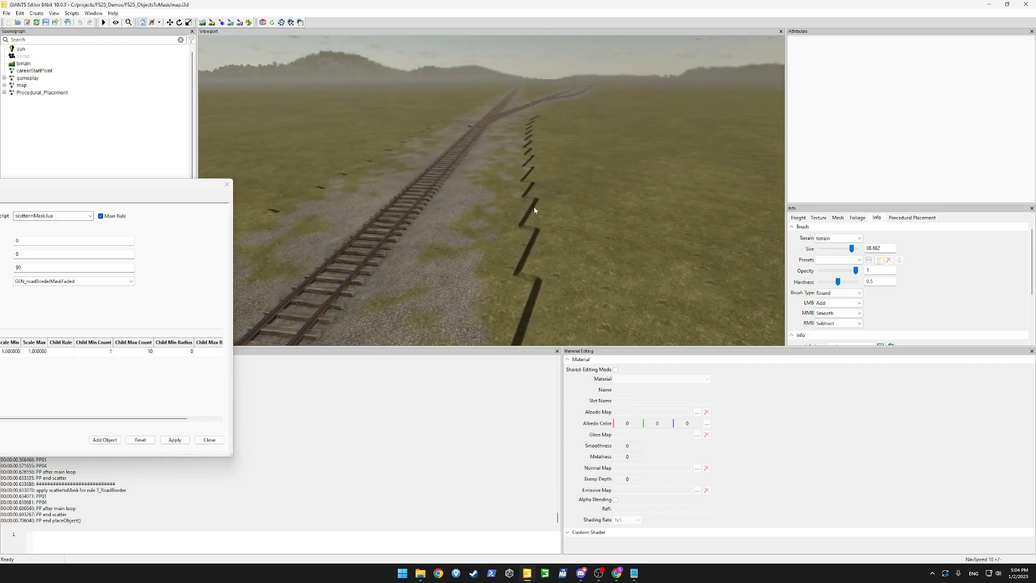
scroll(533, 207, "up", 6)
left_click_drag(530, 211, 563, 214, "alt")
scroll(546, 184, "up", 3)
scroll(538, 205, "up", 8)
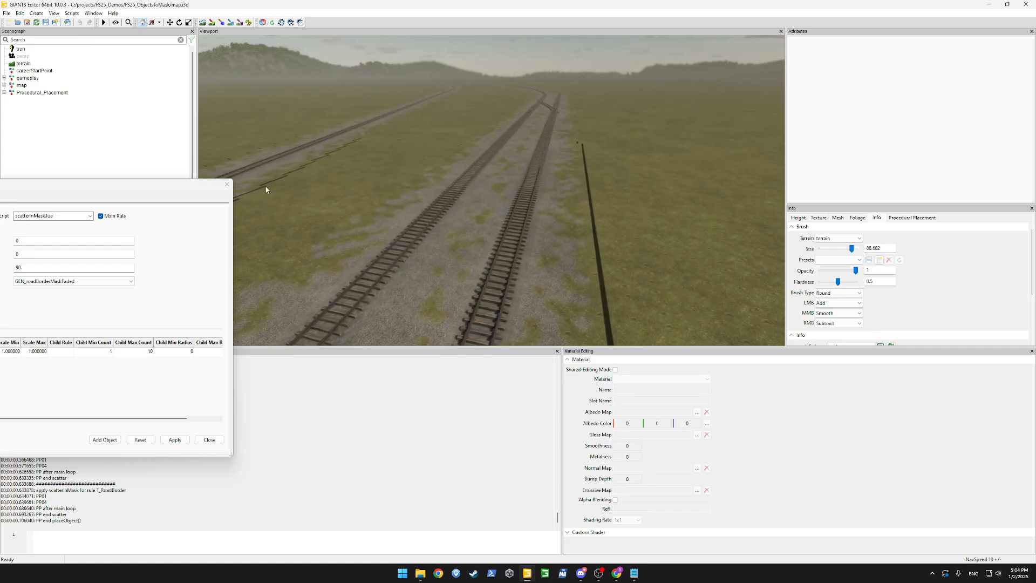
- Open the SM_CastObjectToMask script and start a ppCreateMask.new call on a new line below the mask-saving lines
left_click_drag(208, 184, 402, 95)
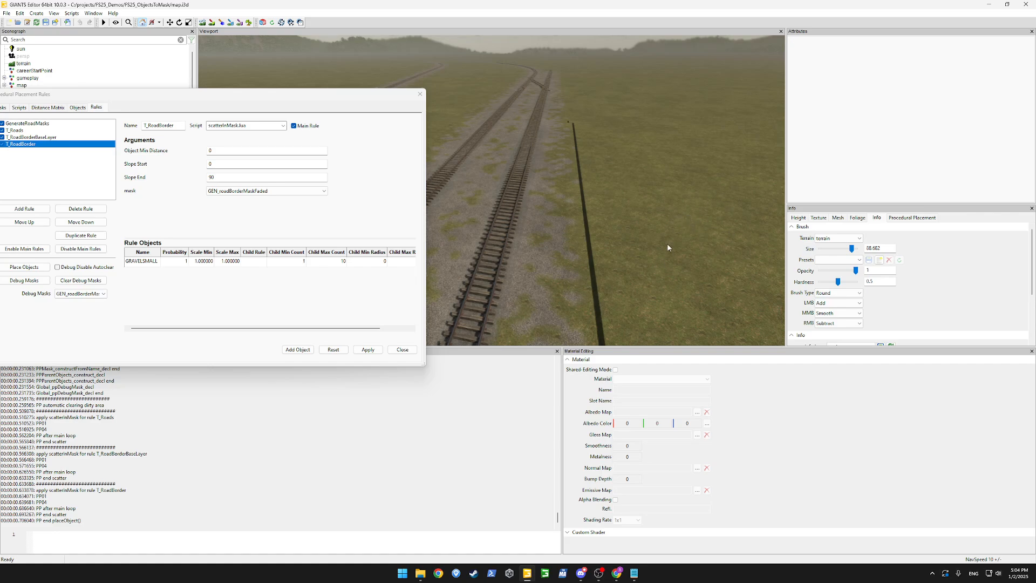
left_click_drag(232, 97, 474, 94)
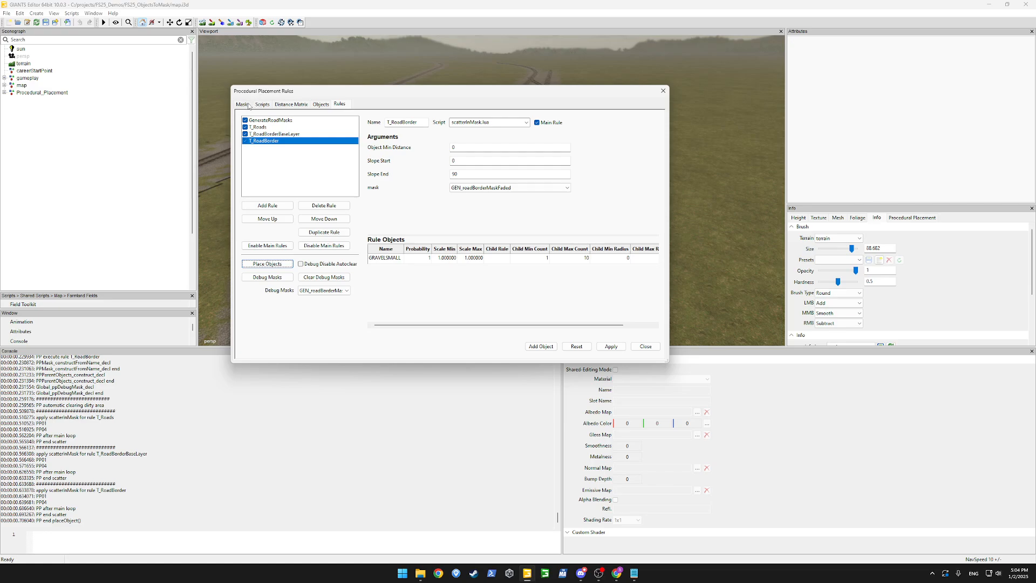
left_click(262, 104)
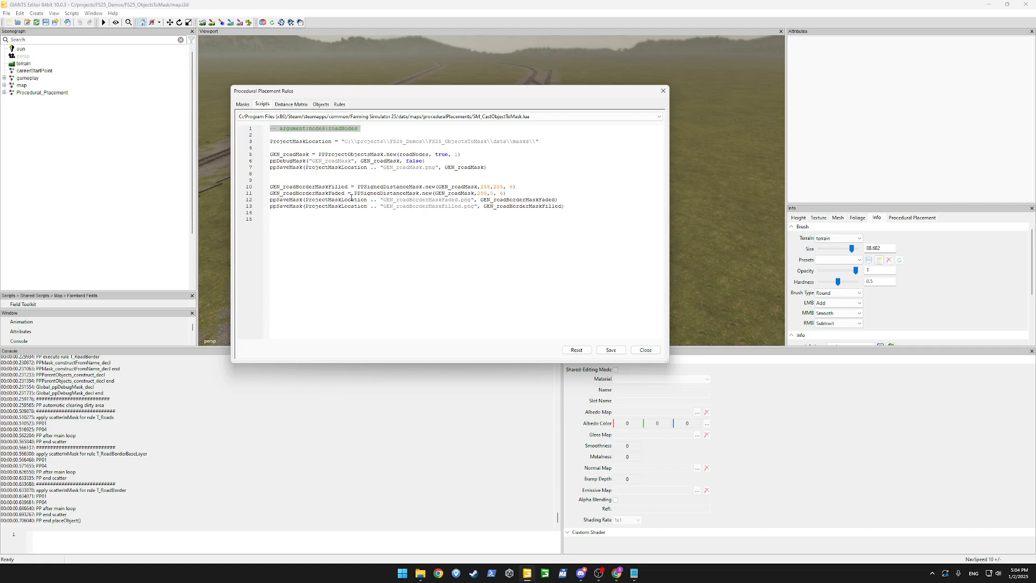
double_click(331, 189)
left_click(444, 242)
type("pp")
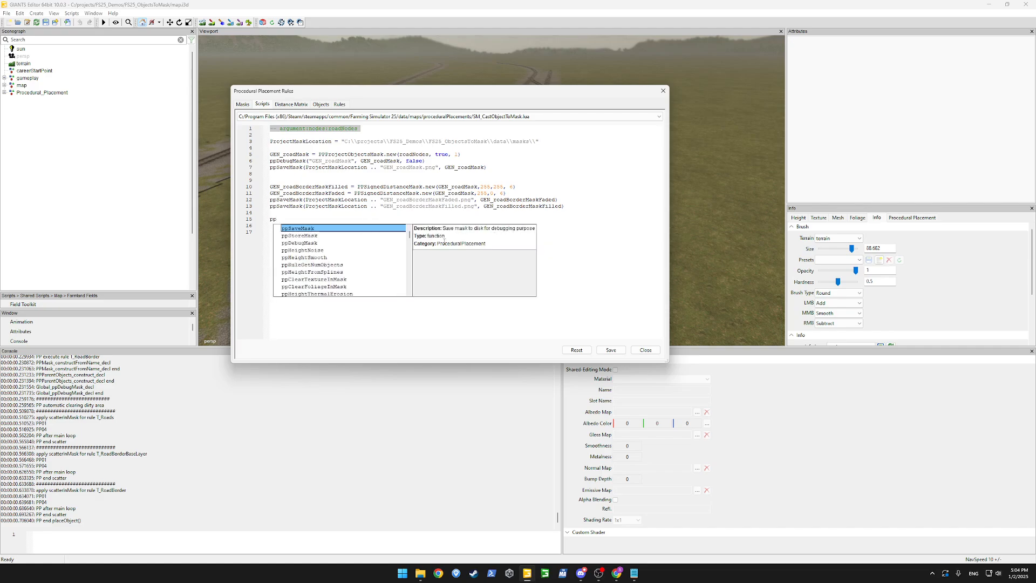
type("Create")
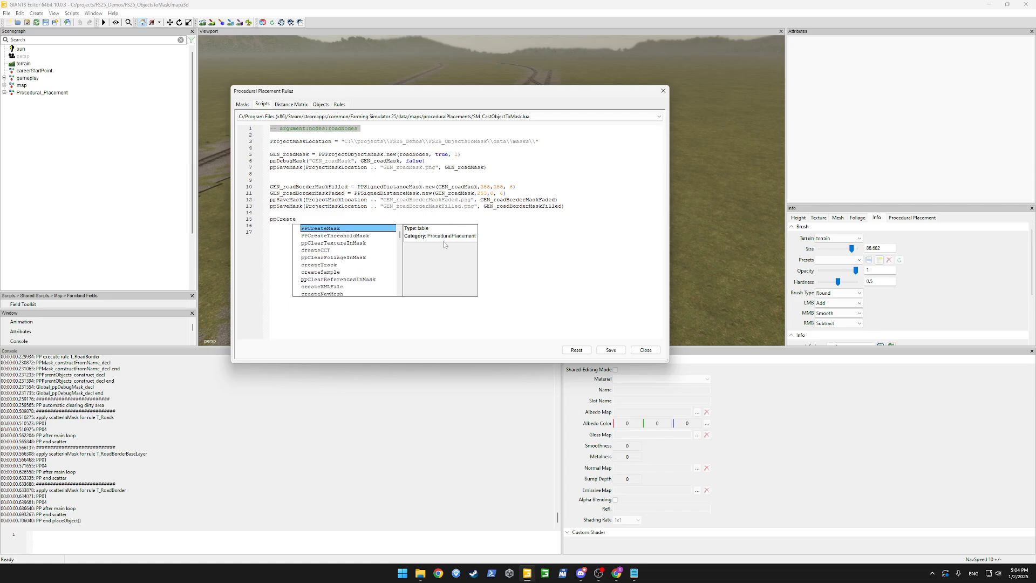
type("M")
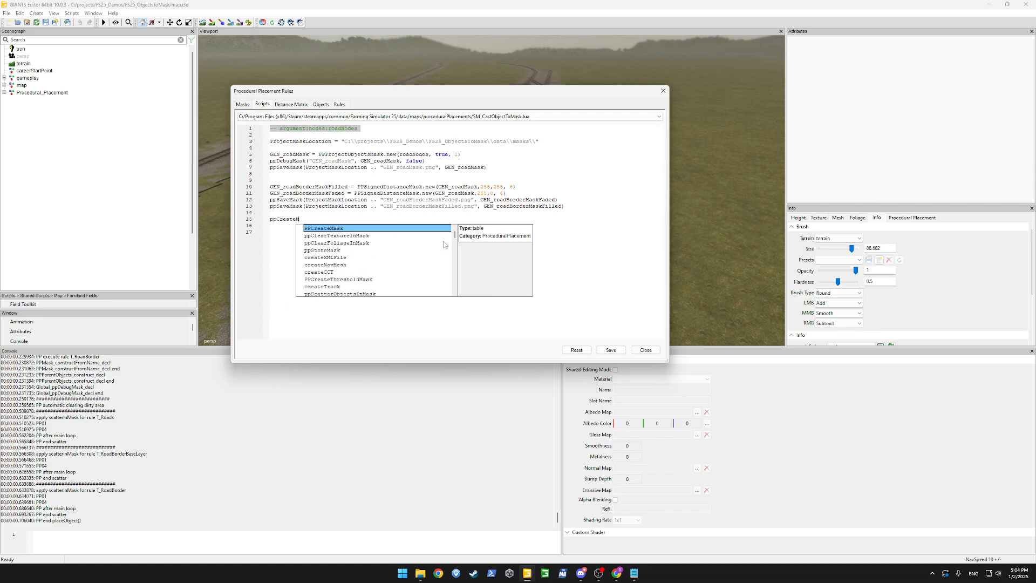
type("ask.new(")
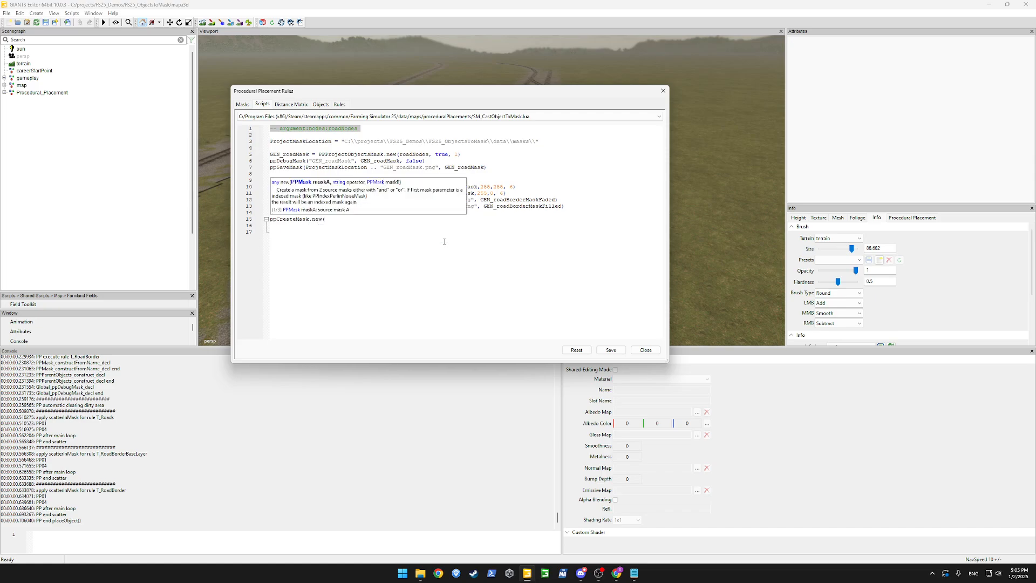
- Give the ppCreateMask.new call GEN_roadBorderMaskFilled as its first mask and "-" as the operator
left_click(532, 231)
double_click(536, 206)
key("ctrl+c")
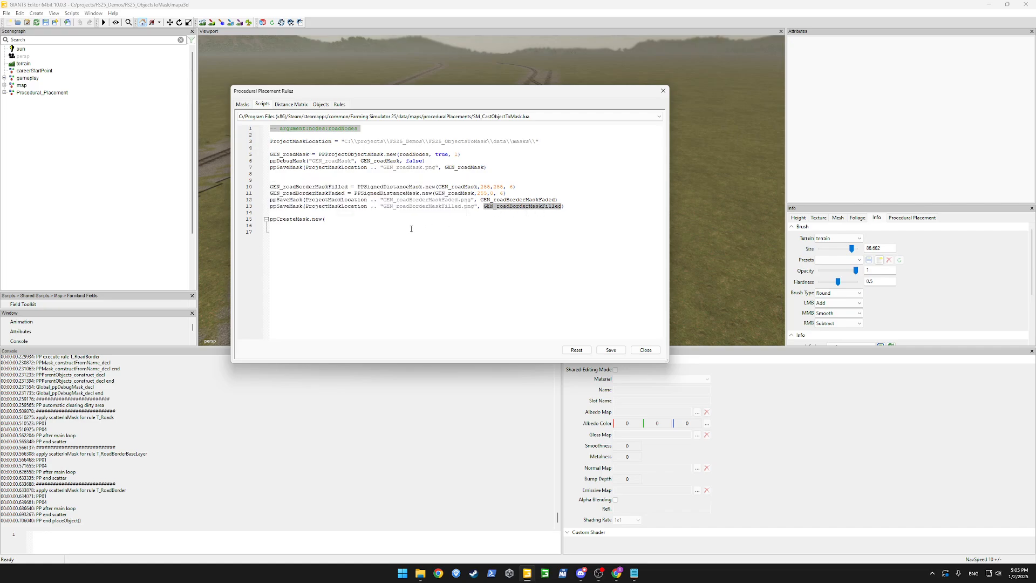
left_click(408, 225)
key("ctrl+v")
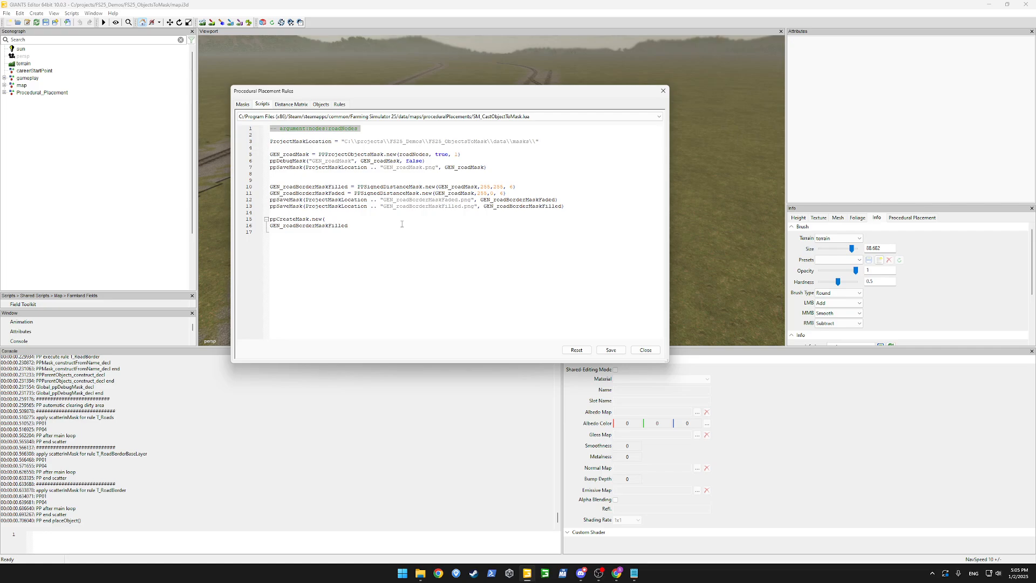
key("ctrl+z")
key("ctrl+v")
type(", ")
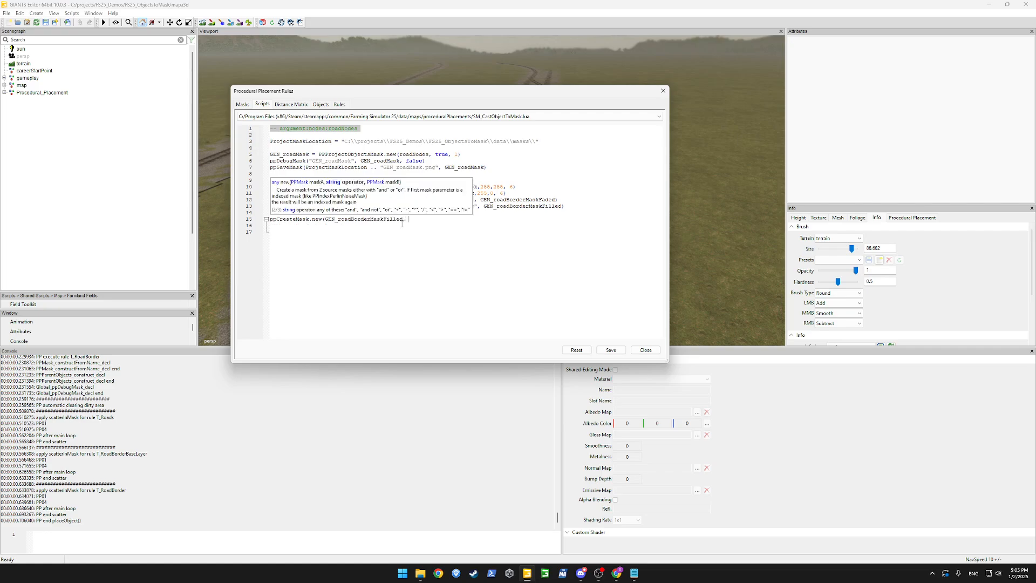
type("\"-")
- Add GEN_roadBorderMaskFaded as the second mask argument of ppCreateMask.new and close the call
double_click(353, 221)
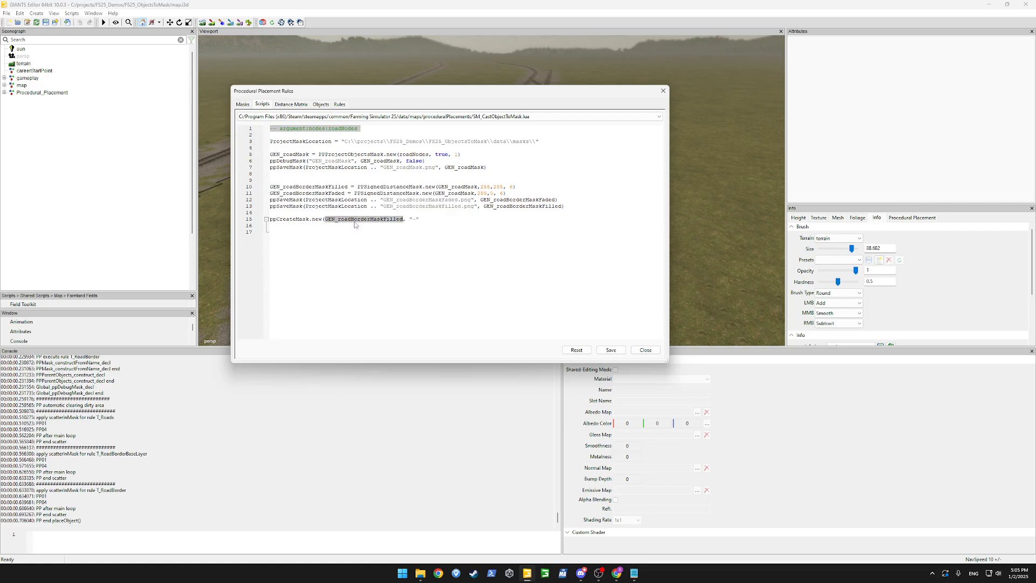
left_click(421, 219)
double_click(436, 199)
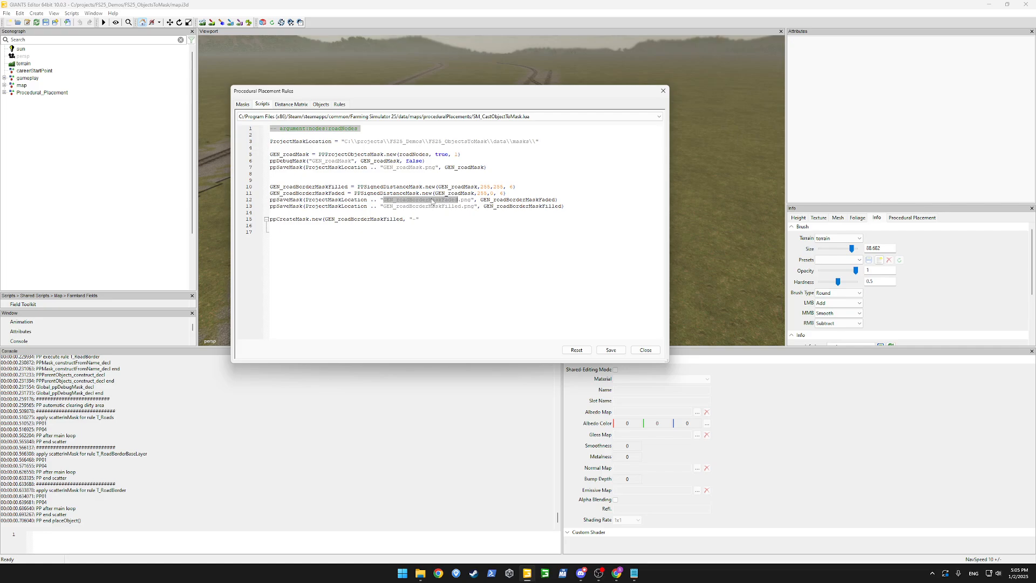
left_click(396, 199)
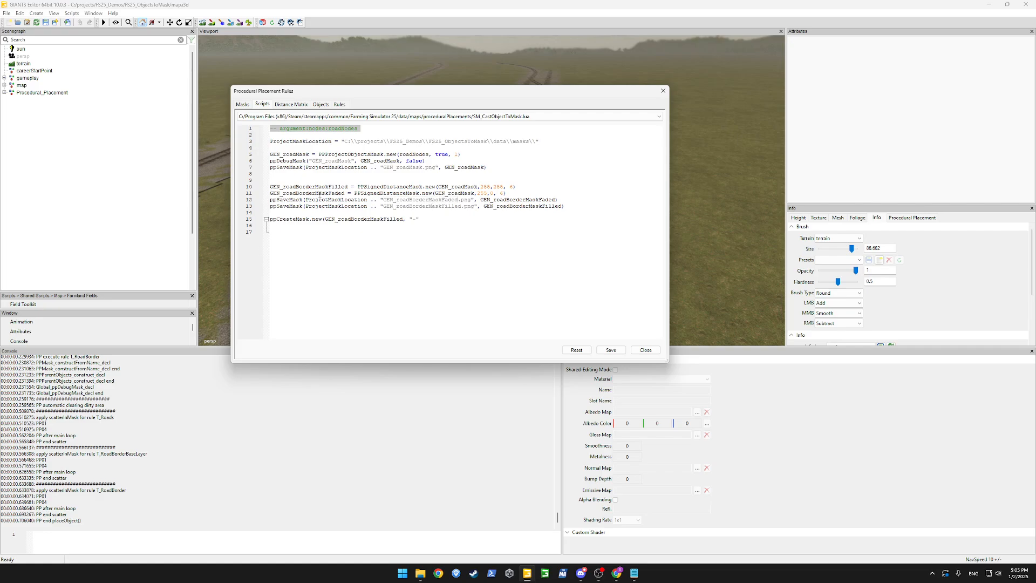
double_click(320, 193)
key("ctrl+c")
left_click(436, 222)
type(",")
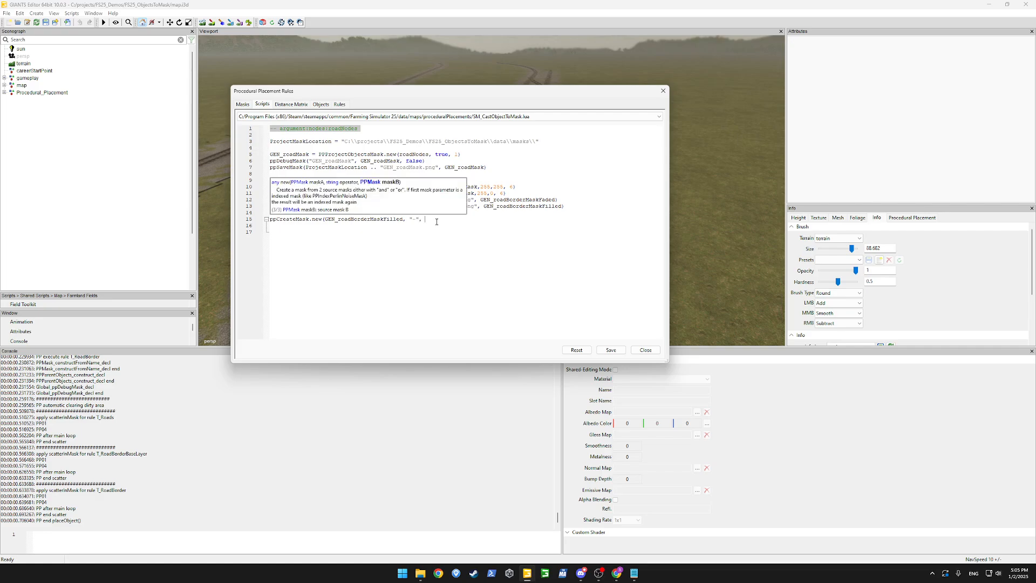
key("ctrl+v")
type(")")
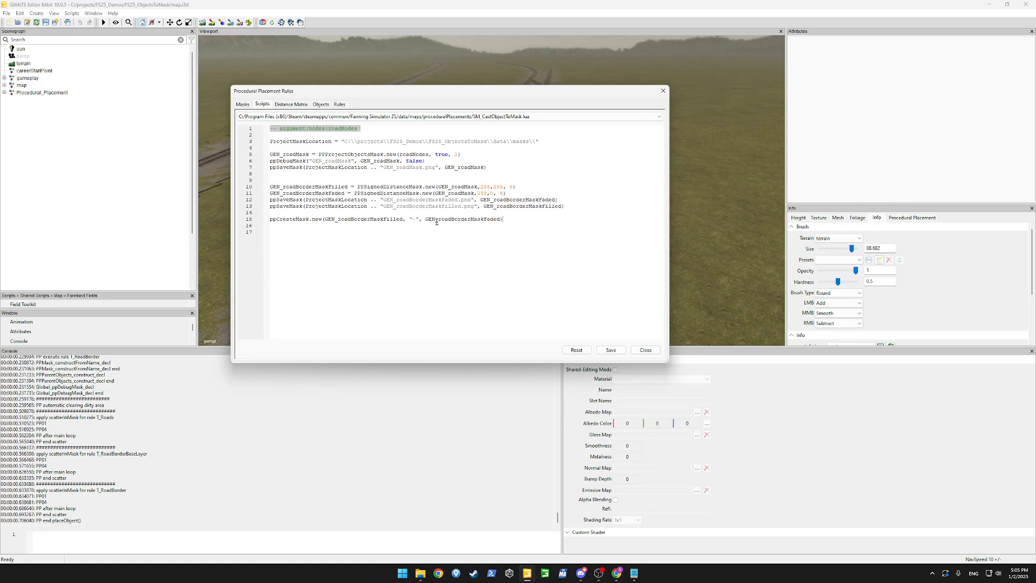
- Assign the ppCreateMask.new result to a variable named GEN_roadBorderMaskInverted
key("Delete")
key("Delete")
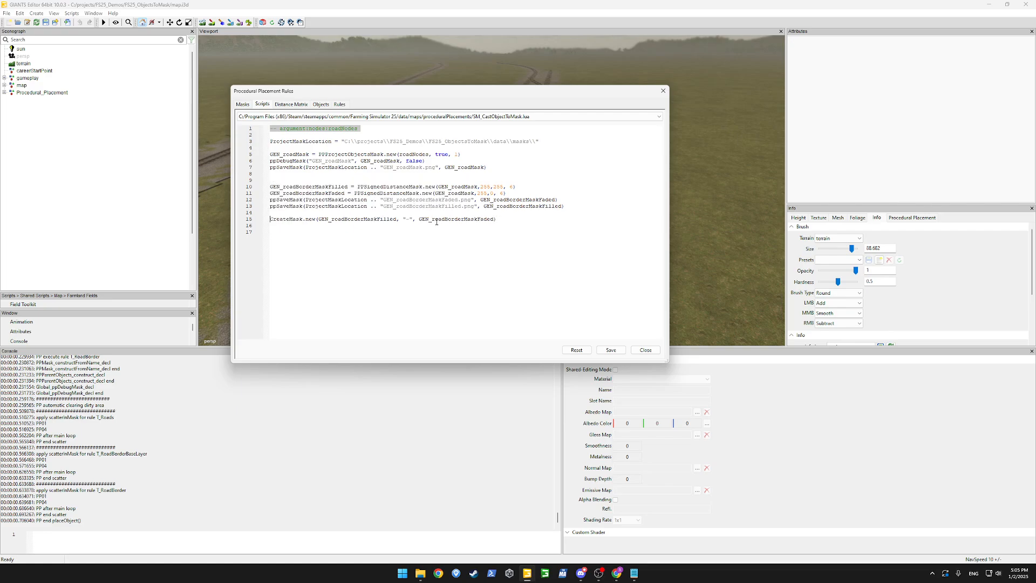
type("pp")
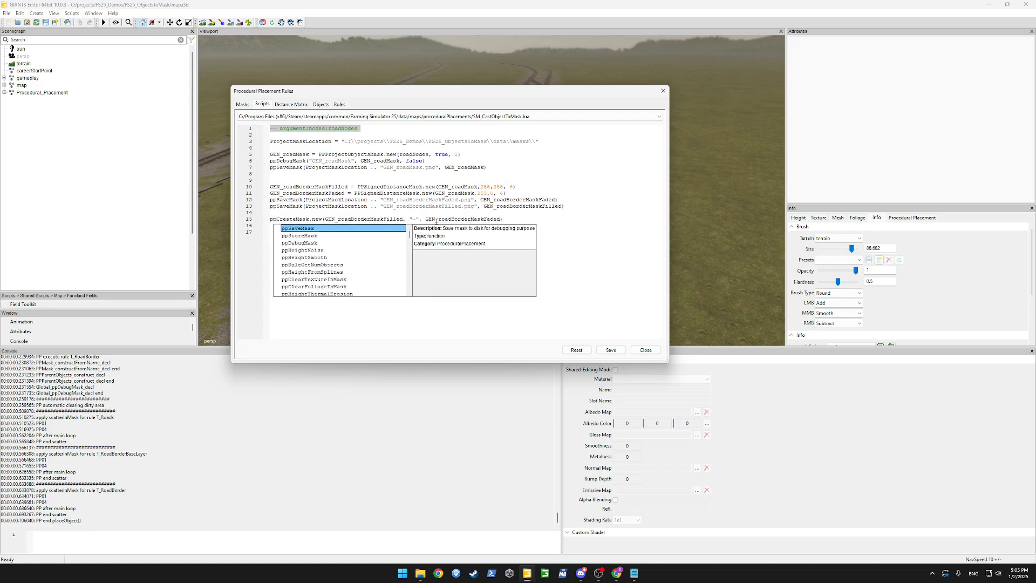
key("Home")
type("GEN_road")
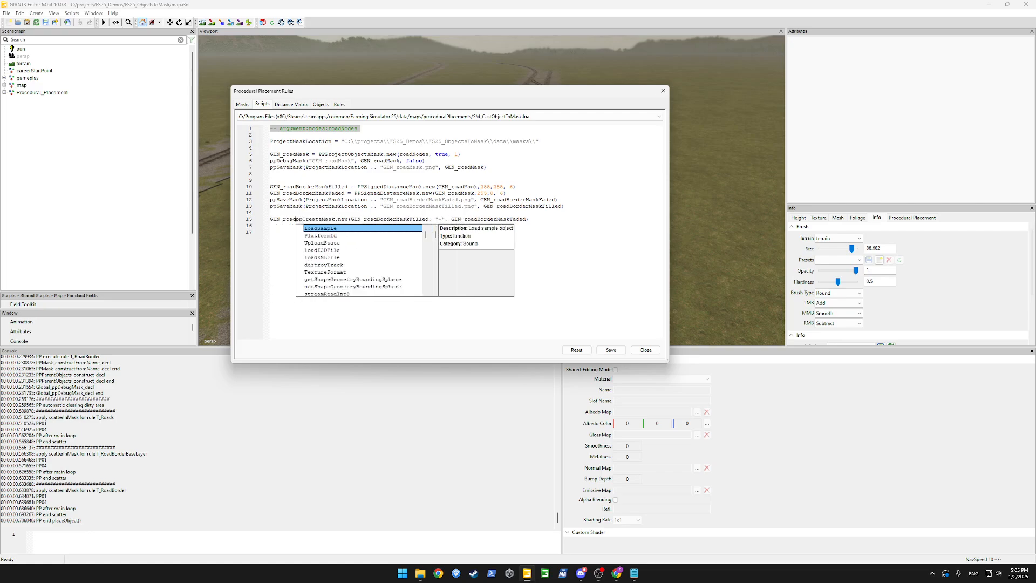
type("BorderInv")
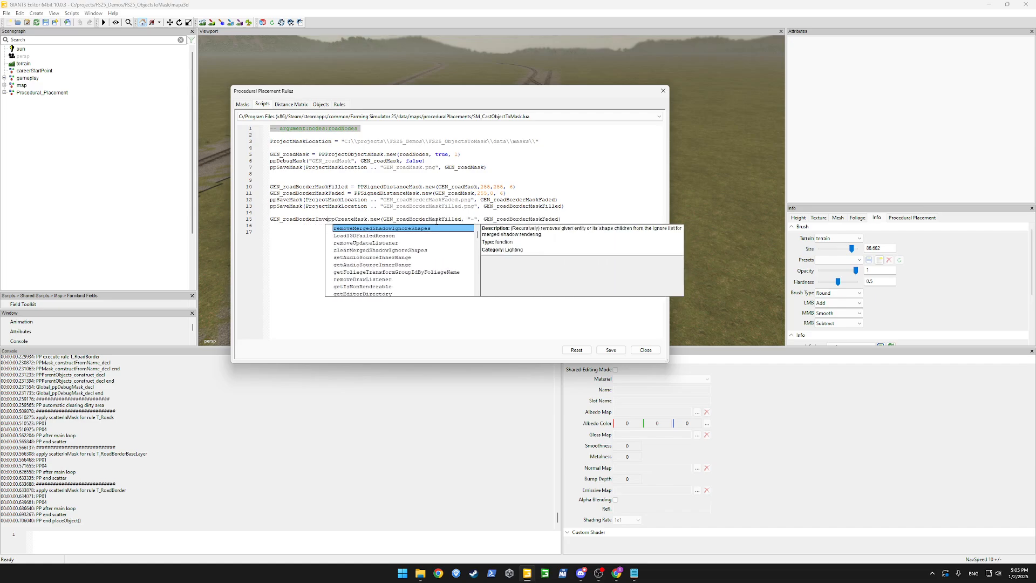
key("BackSpace")
key("BackSpace")
key("BackSpace")
type("MaskInver")
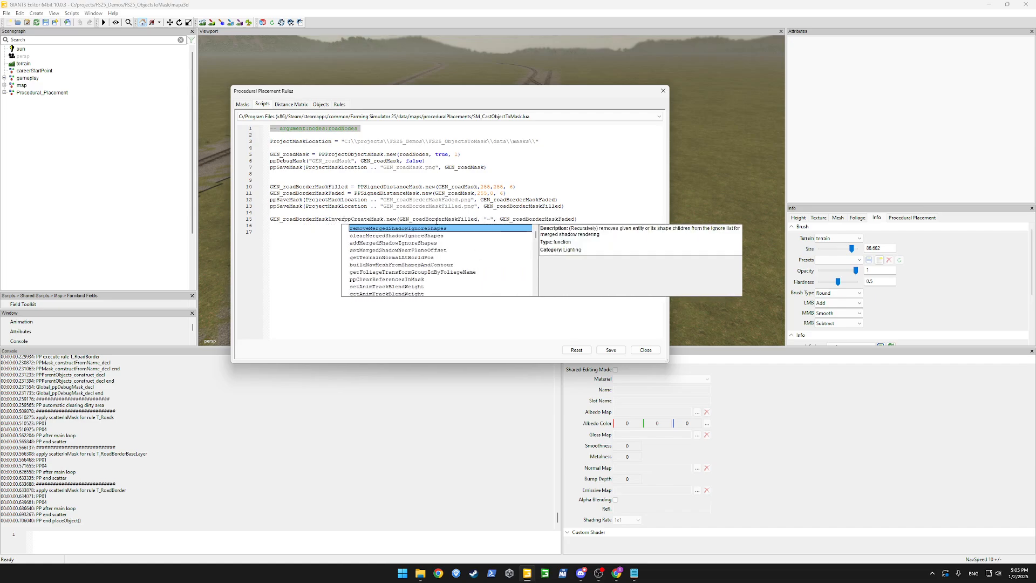
type("ted =")
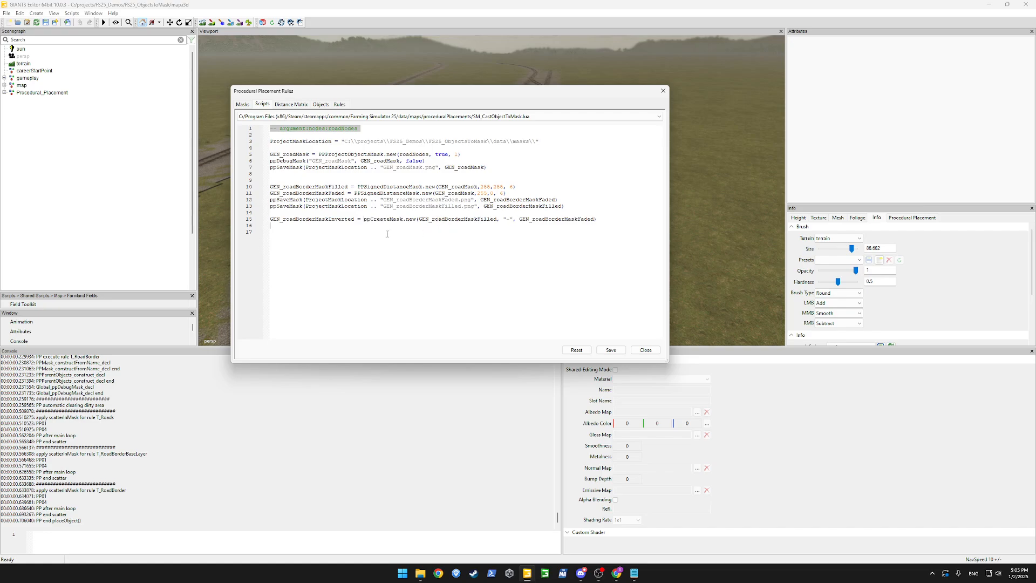
double_click(374, 221)
double_click(485, 221)
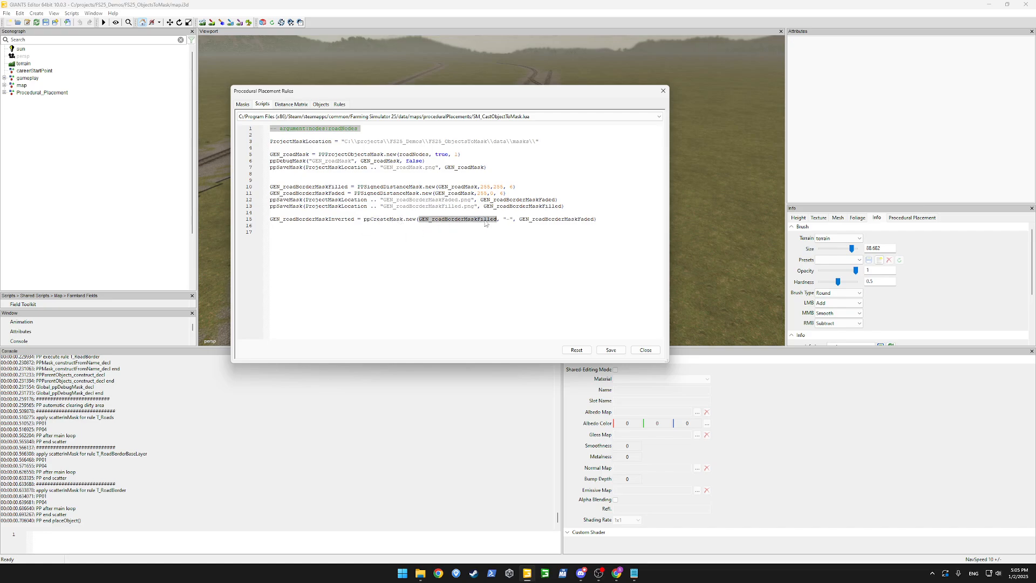
double_click(526, 220)
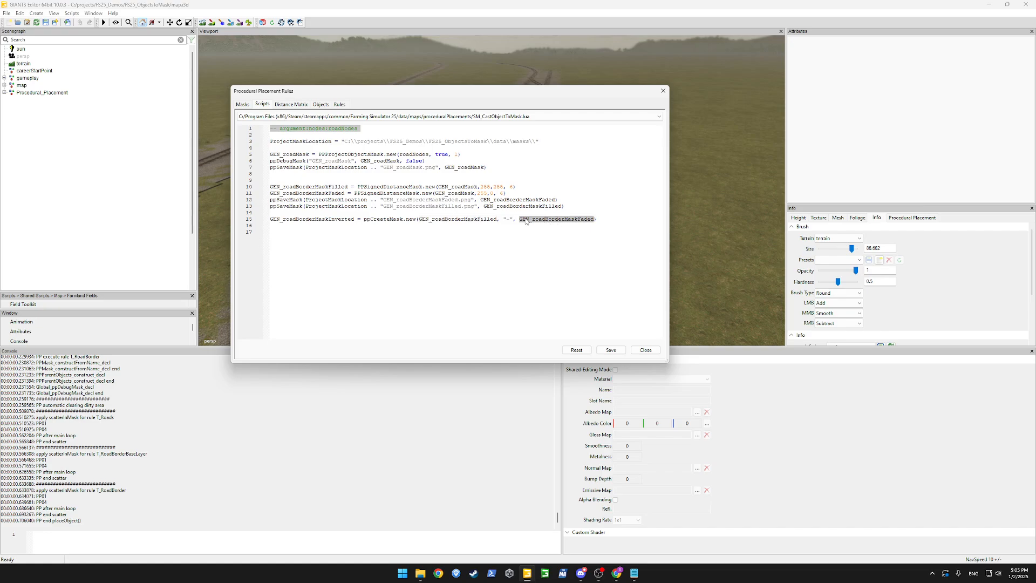
left_click(617, 222)
double_click(484, 219)
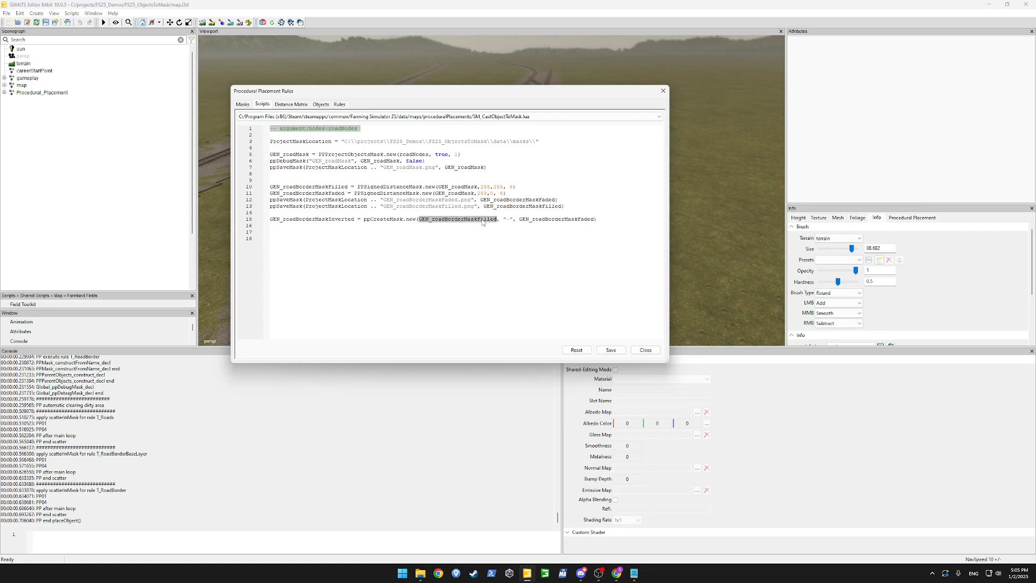
left_click(498, 223)
- Begin another assignment to GEN_roadBorderMaskInverted on the line below the ppCreateMask.new statement
double_click(325, 219)
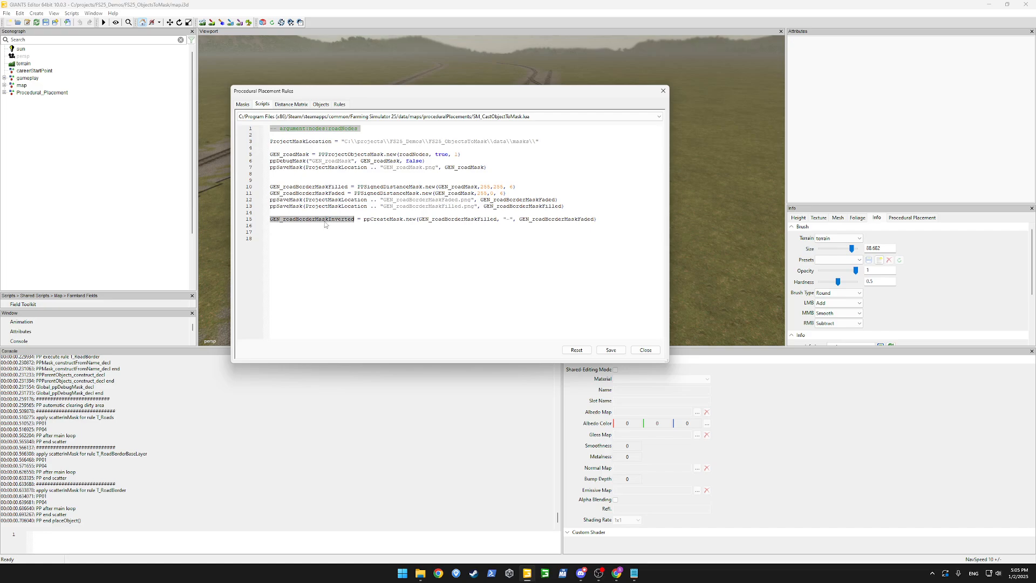
key("ctrl+c")
left_click(323, 225)
key("ctrl+v")
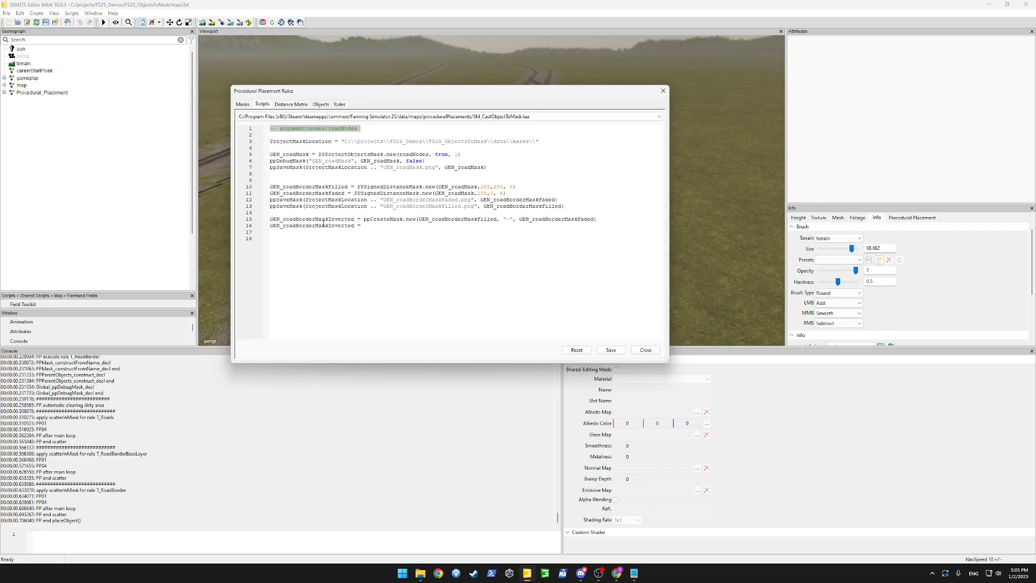
key("ctrl+v")
key("ctrl+shift+Left")
- Complete the second GEN_roadBorderMaskInverted assignment with ppClampedMask.new(GEN_roadBorderMaskInverted, 0, 255)
type("ppClam")
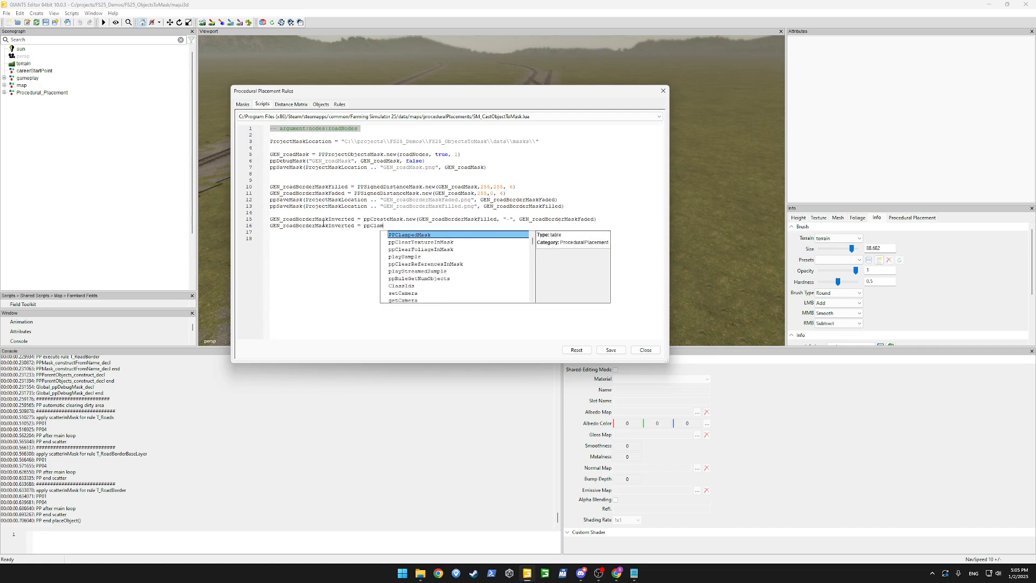
type("ped")
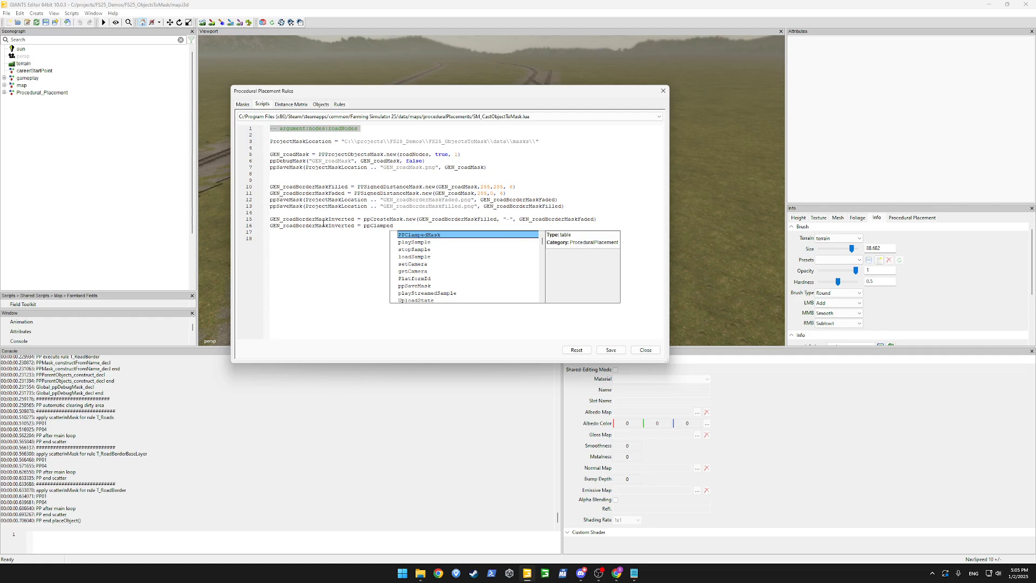
type("Mask.ne")
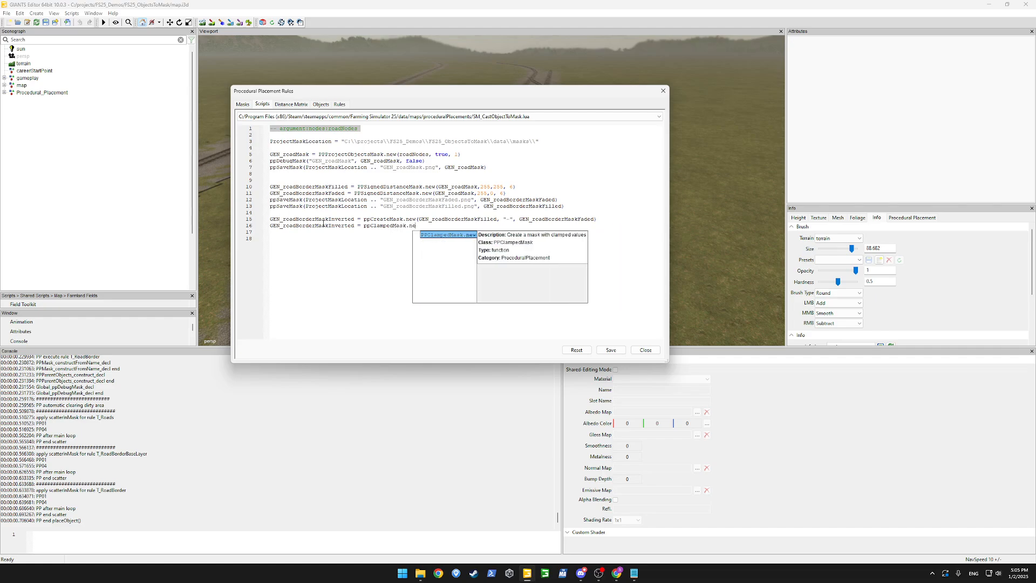
key("Return")
type("()")
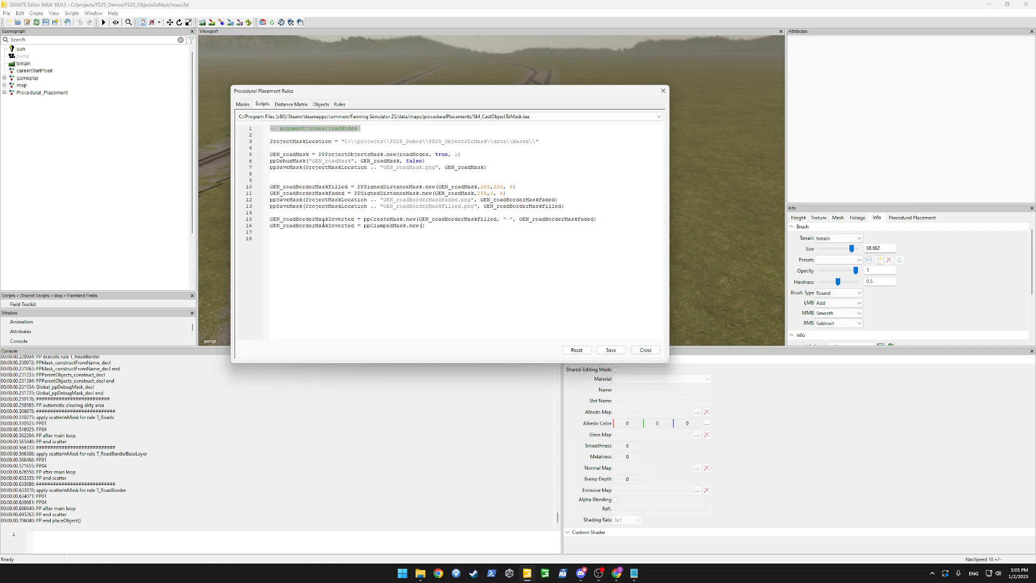
type("GEN_roadBorderMaskInverted, ")
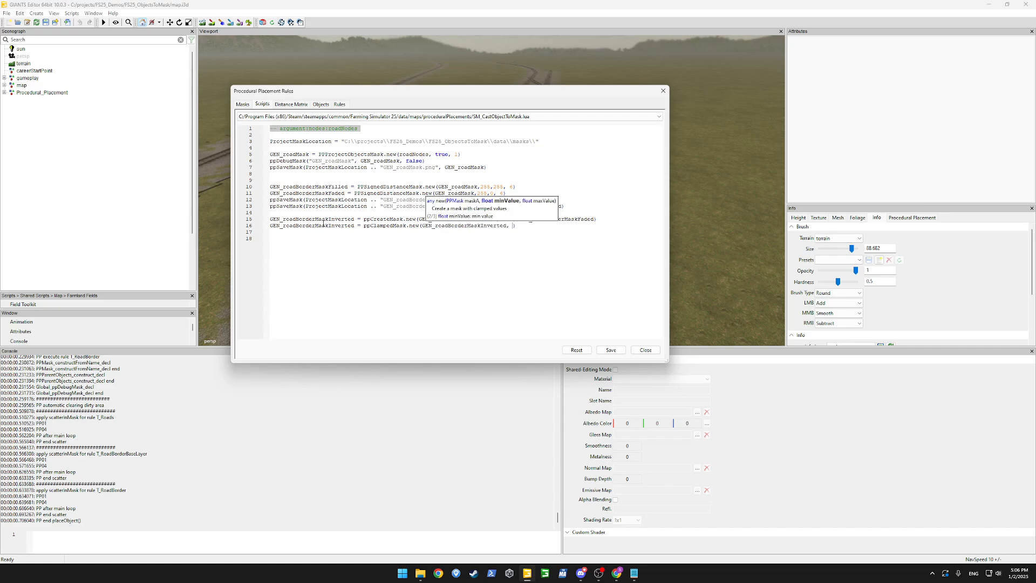
type("0, 255")
- Add a ppSaveMask line below the clamp statement that saves GEN_roadBorderMaskInverted as "GEN_roadBorderMaskInverted.png"
left_click(576, 238)
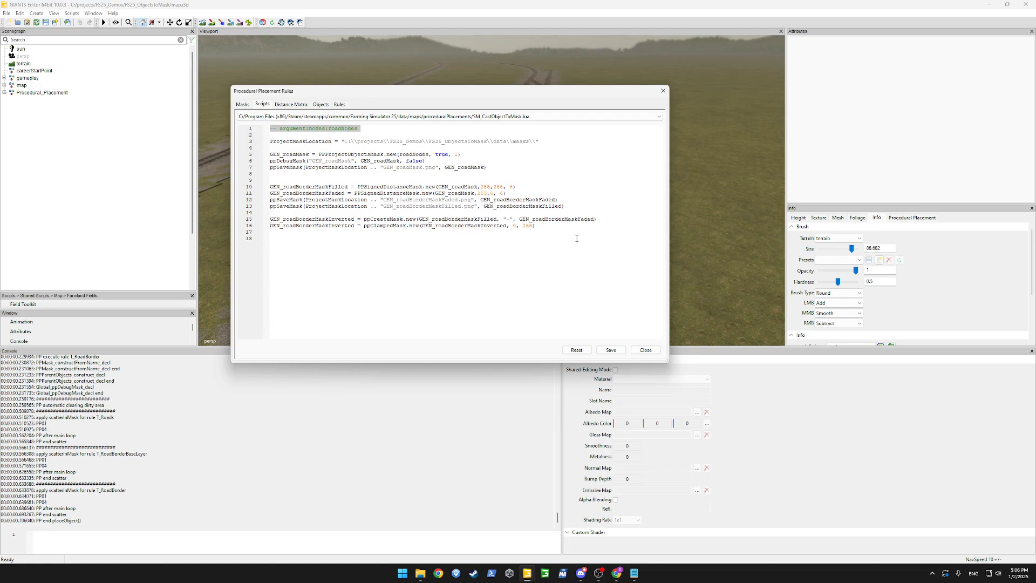
key("shift+End")
key("Down")
key("ctrl+v")
double_click(338, 226)
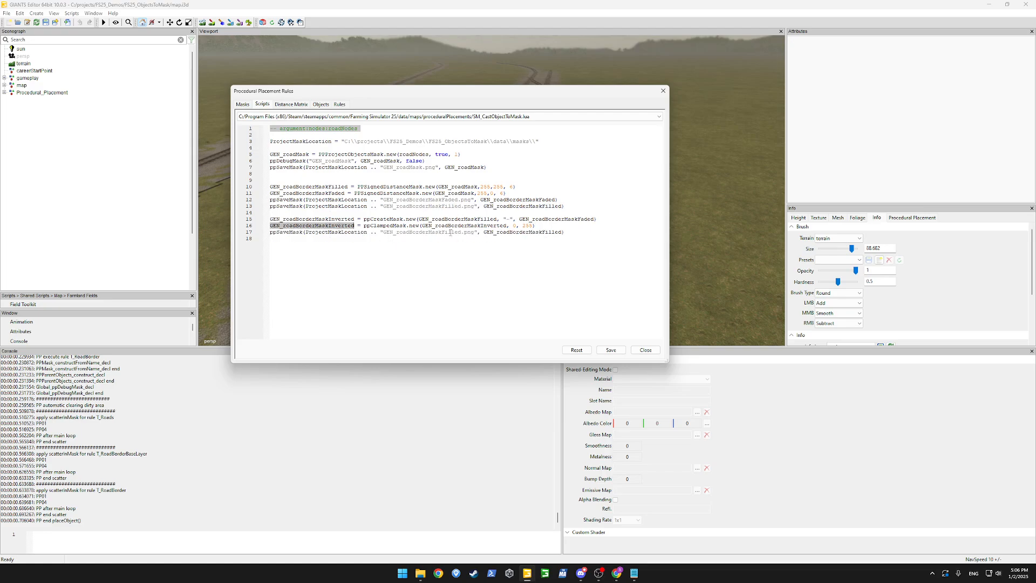
double_click(454, 231)
key("ctrl+v")
double_click(526, 231)
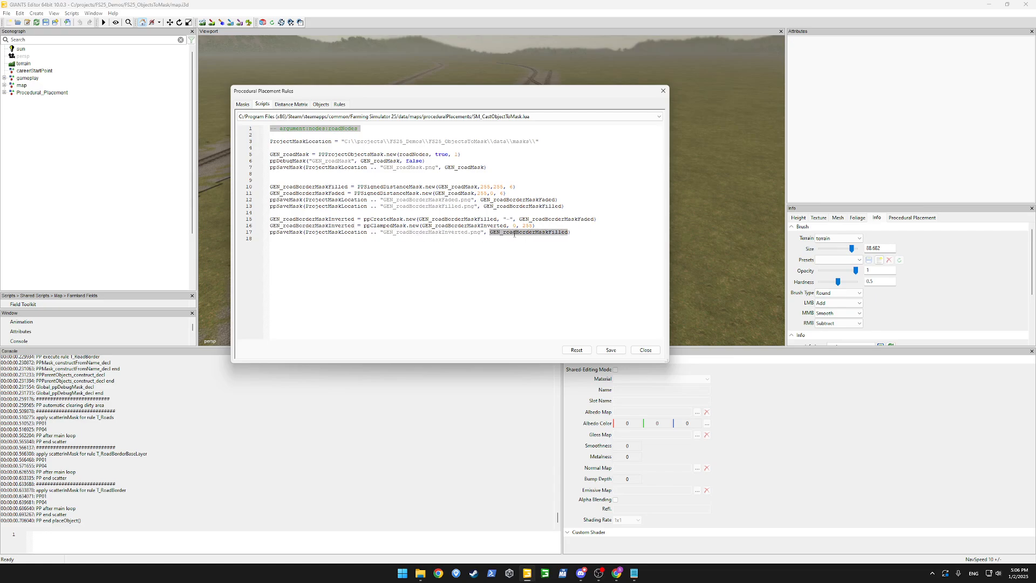
key("ctrl+v")
left_click(473, 258)
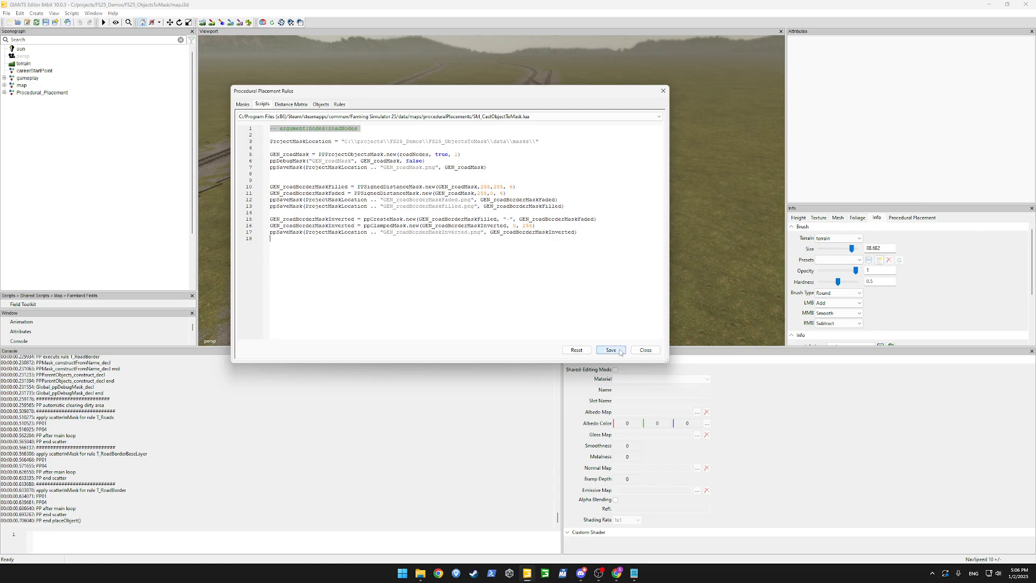
double_click(322, 219)
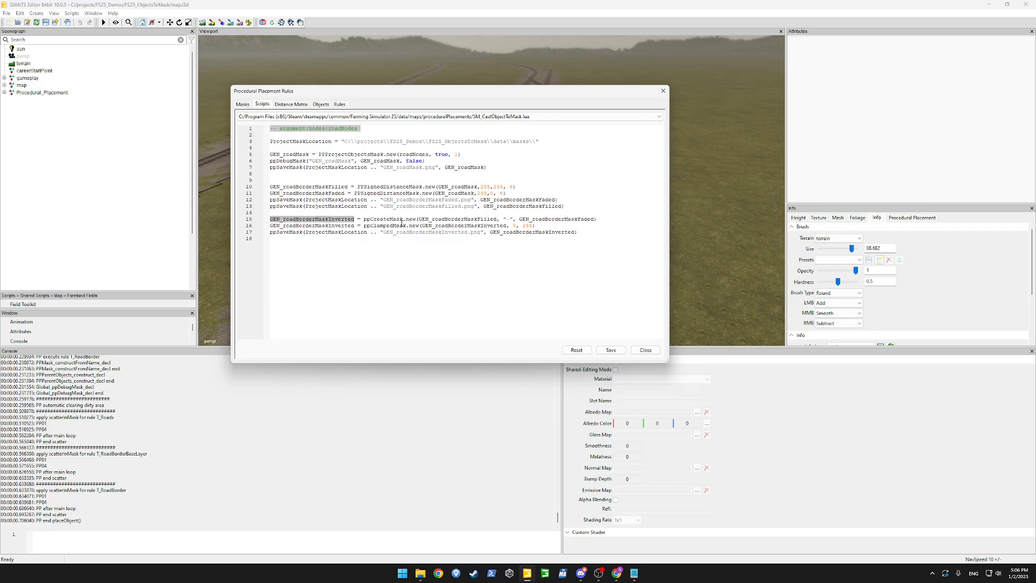
double_click(456, 218)
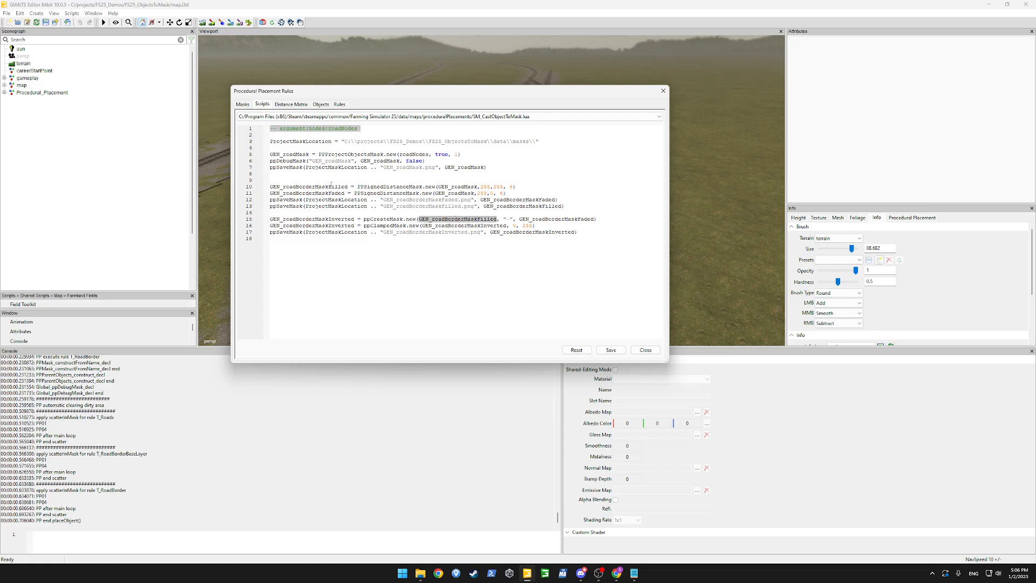
double_click(563, 218)
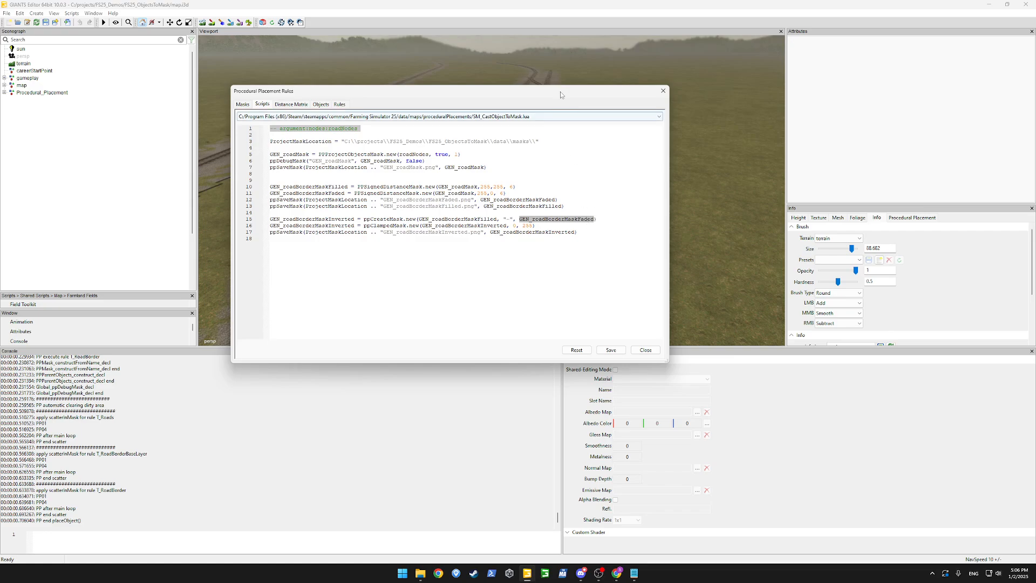
left_click_drag(562, 92, 504, 272)
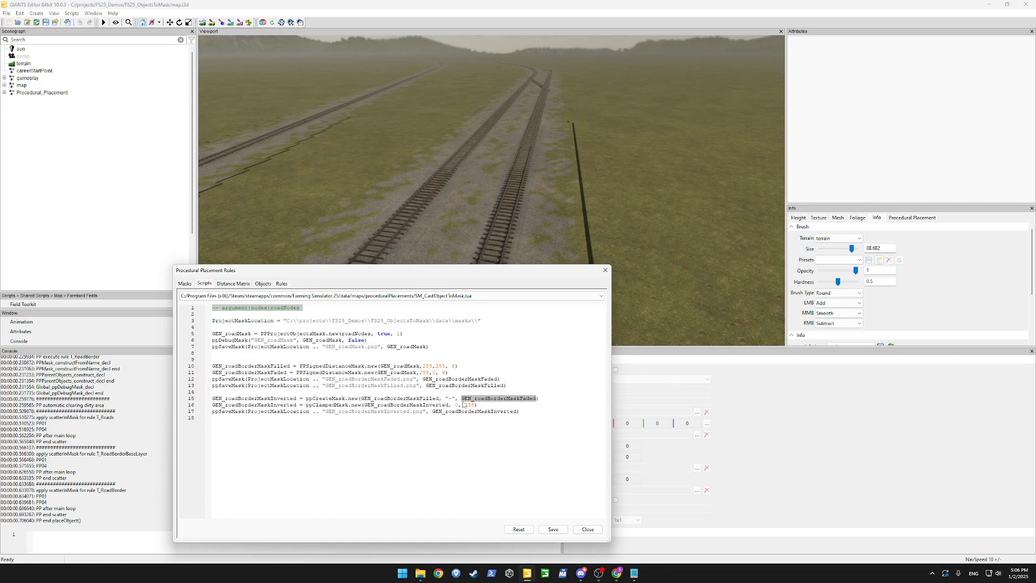
double_click(286, 405)
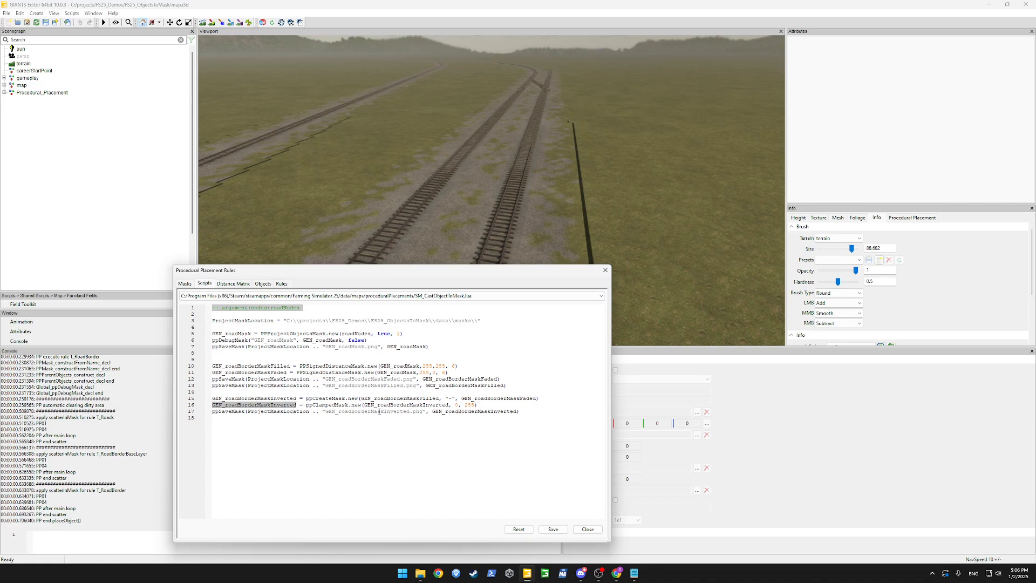
- Save the SM_CastObjectToMask script and place objects with the enabled placement rules
left_click(552, 530)
left_click(282, 284)
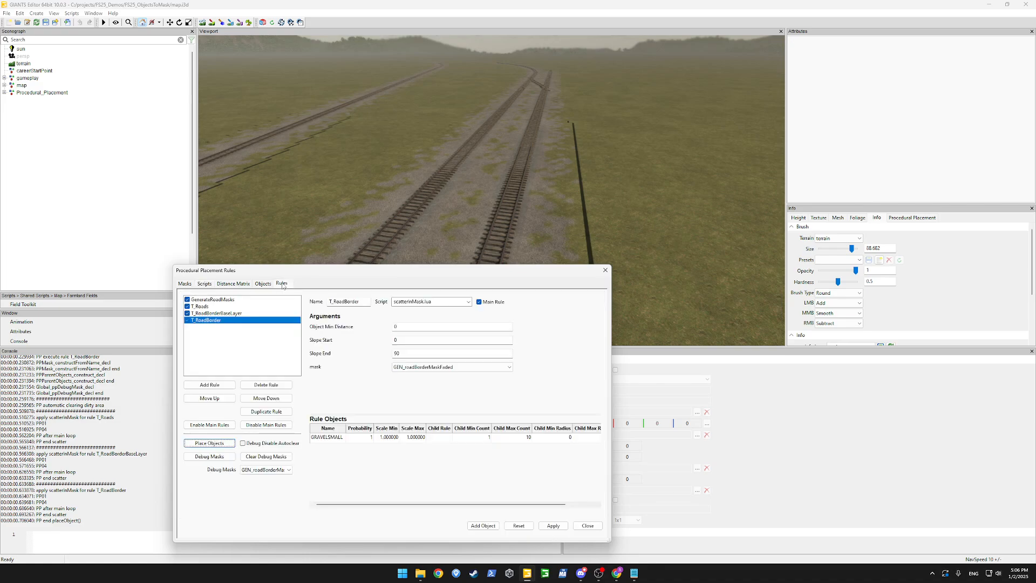
left_click(211, 443)
- Check the project's masks folder in File Explorer for the inverted mask file, then return to GIANTS Editor
mouse_move(420, 577)
left_click(419, 528)
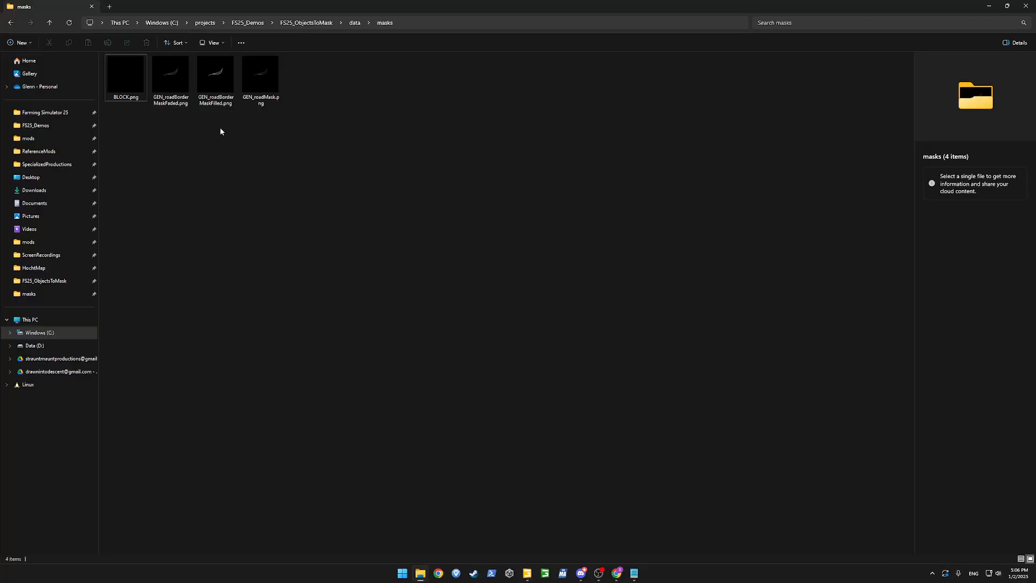
key("alt+Tab")
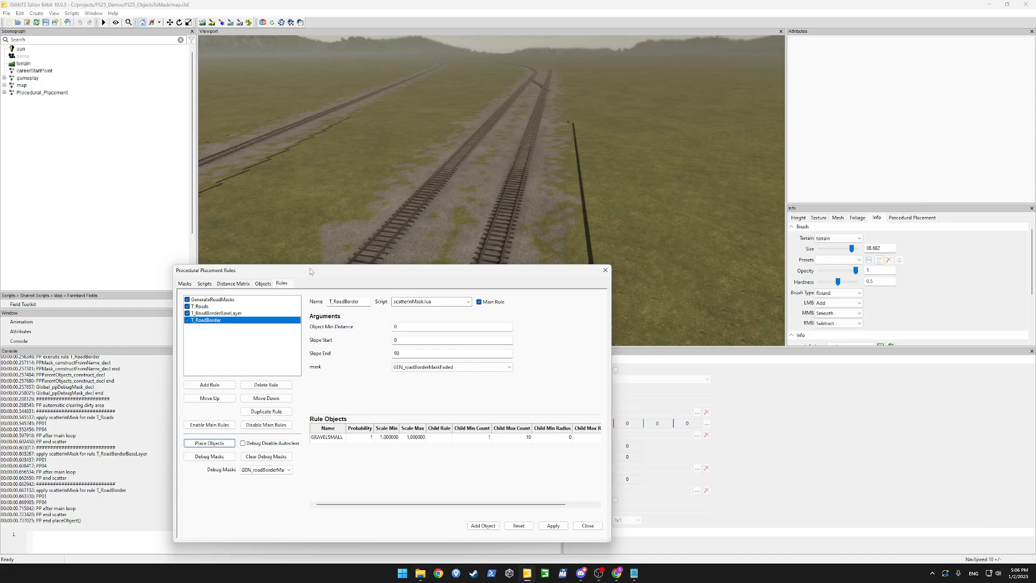
left_click_drag(309, 268, 444, 89)
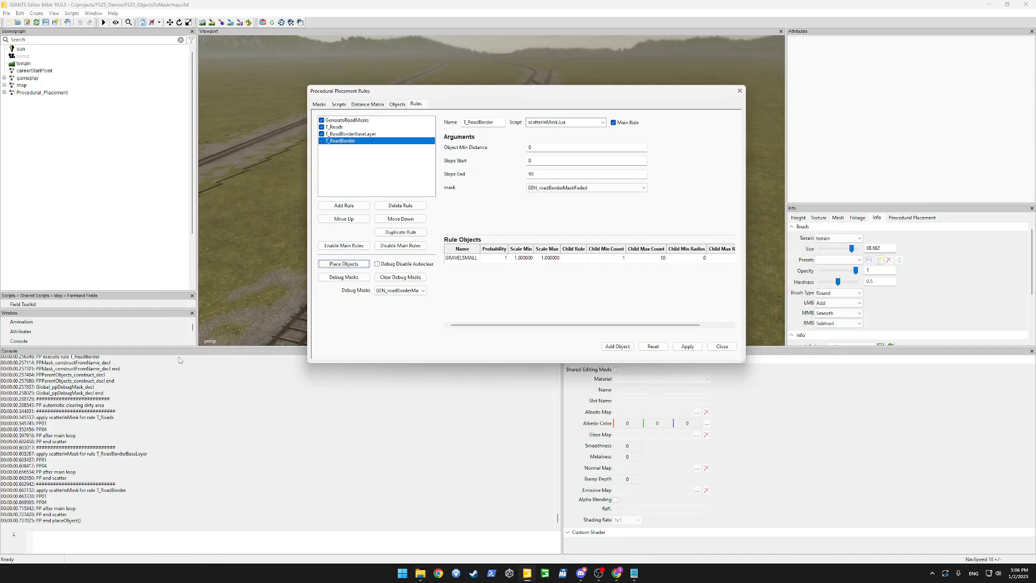
left_click(165, 475)
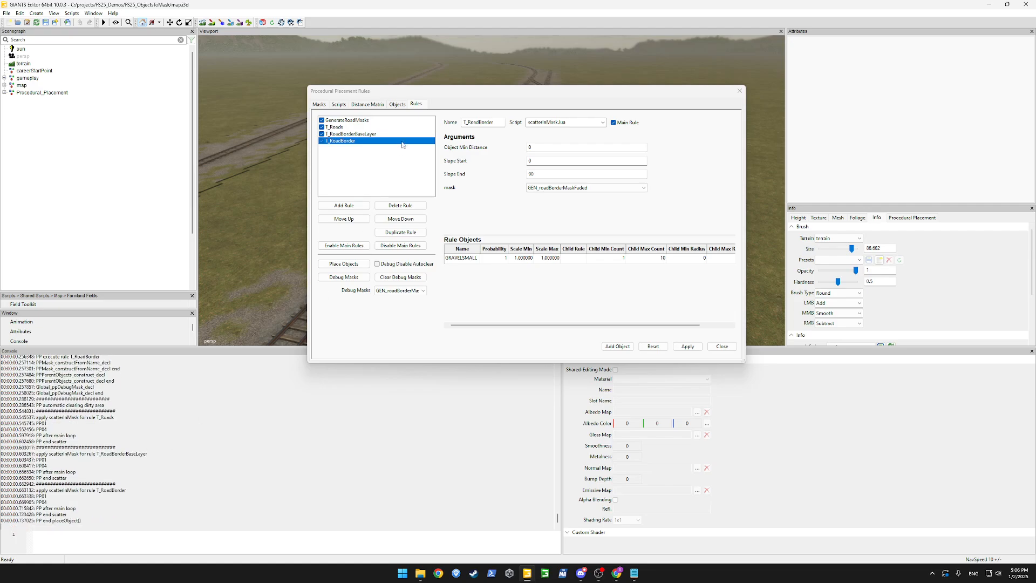
- Recheck the variable names in the ppClampedMask.new and ppSaveMask lines for the inverted mask and save the script again
left_click(346, 104)
left_click(395, 252)
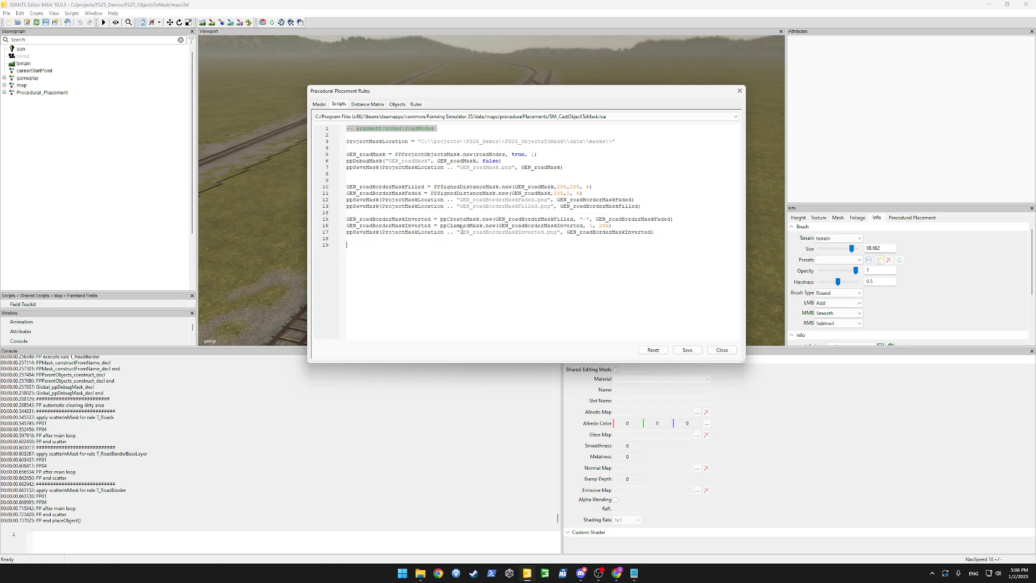
double_click(410, 226)
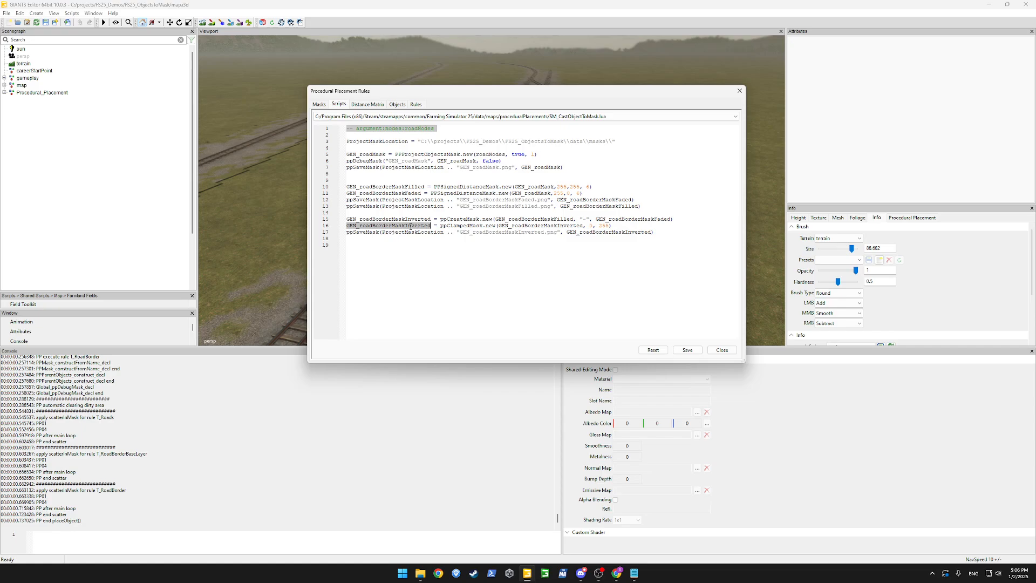
double_click(582, 232)
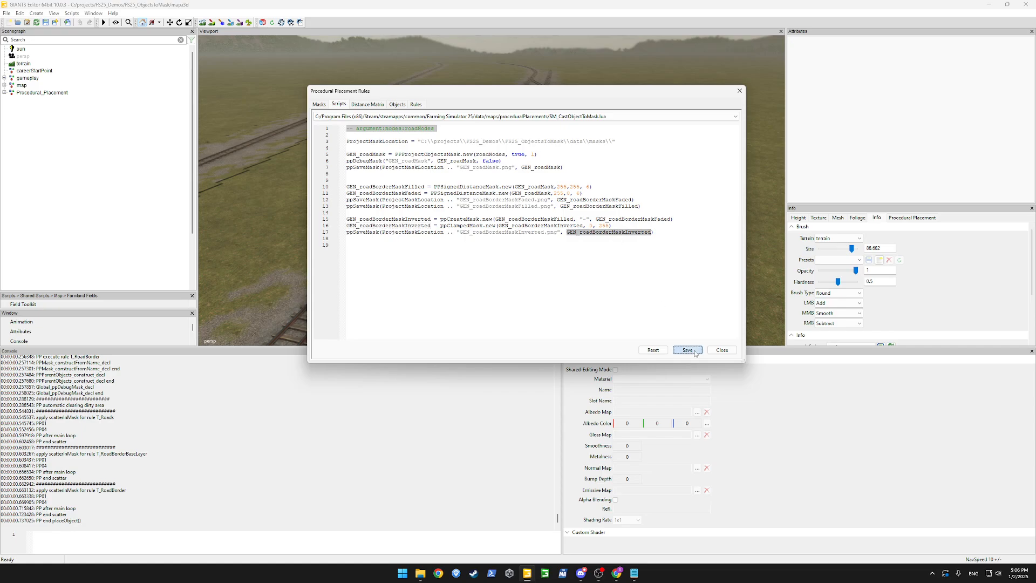
left_click(554, 254)
- Select the GenerateRoadMasks rule and run the object placement again
left_click(415, 104)
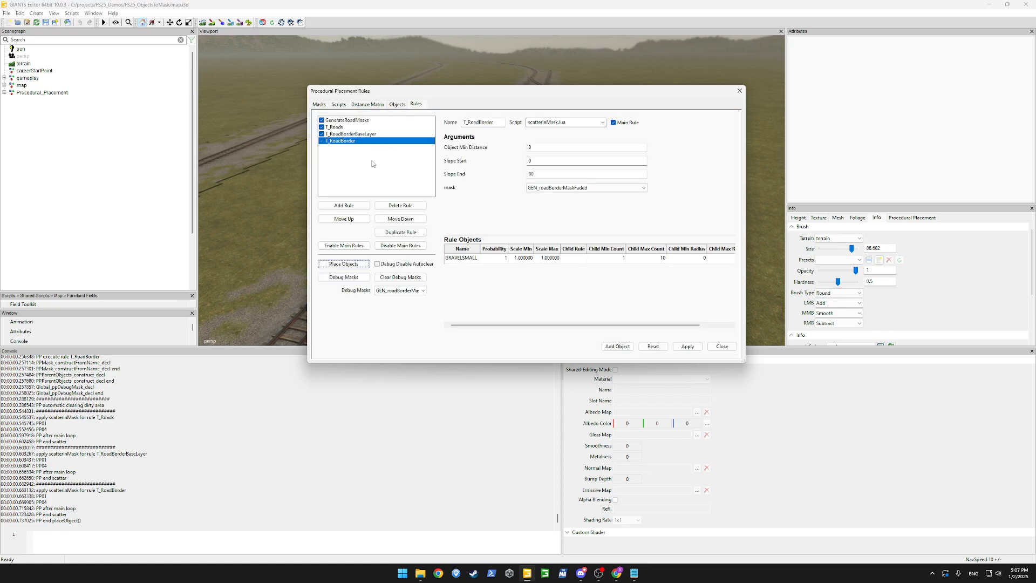
left_click(365, 120)
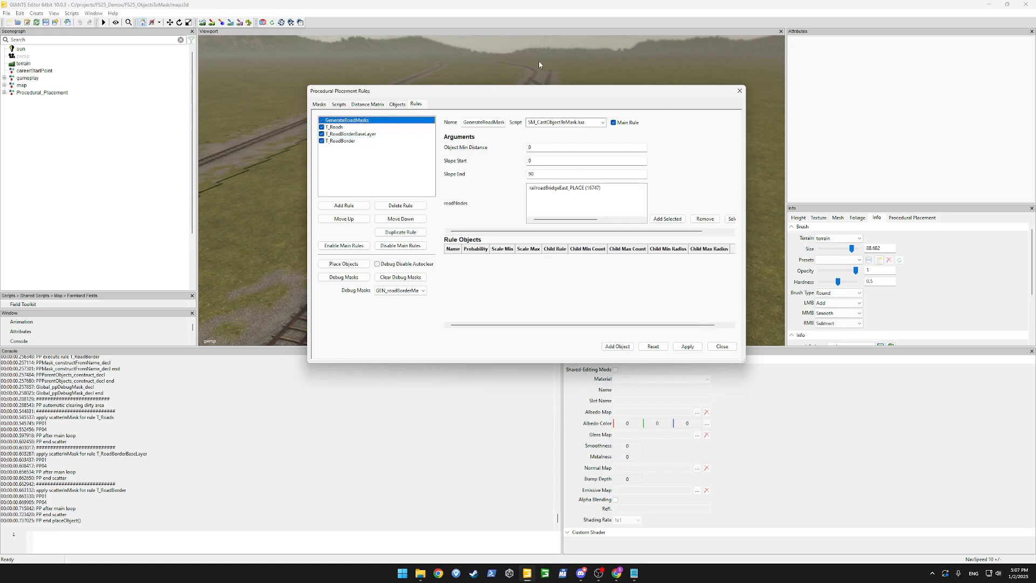
left_click(300, 23)
left_click(349, 128)
left_click(348, 120)
left_click(355, 265)
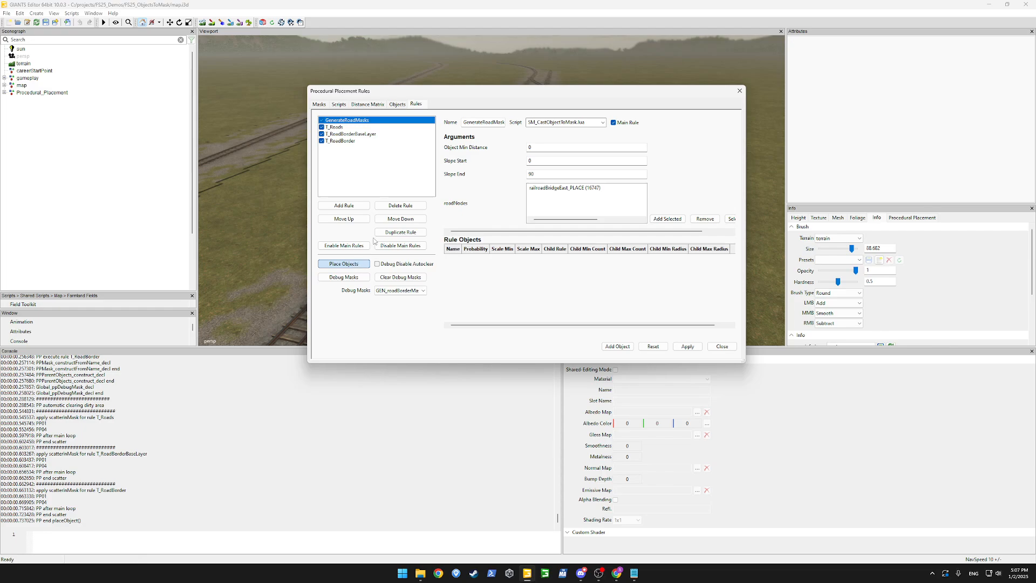
- Look in the masks folder in File Explorer again for a GEN_roadBorderMaskInverted file and return to GIANTS Editor
mouse_move(421, 573)
left_click(421, 540)
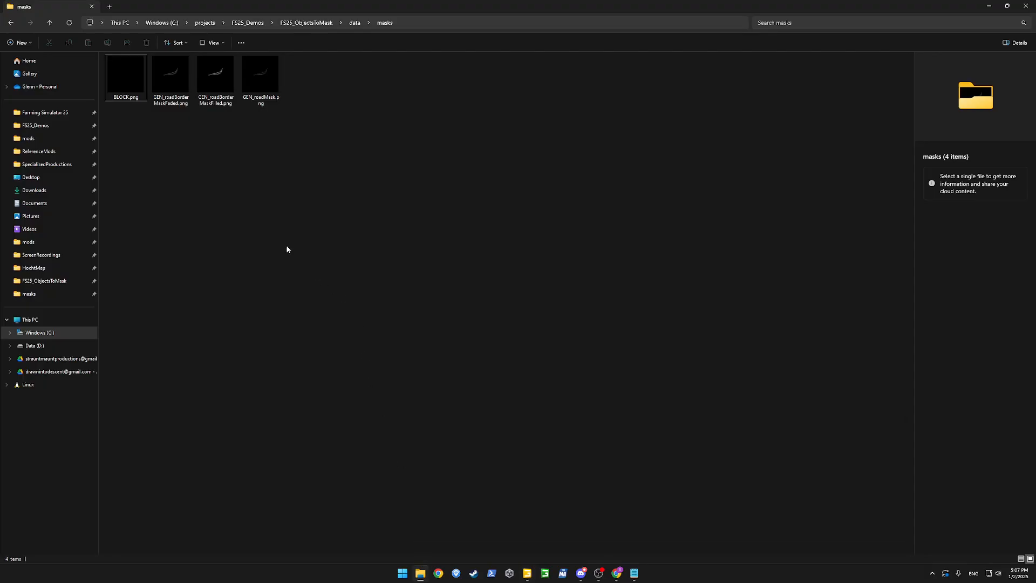
key("alt+Tab")
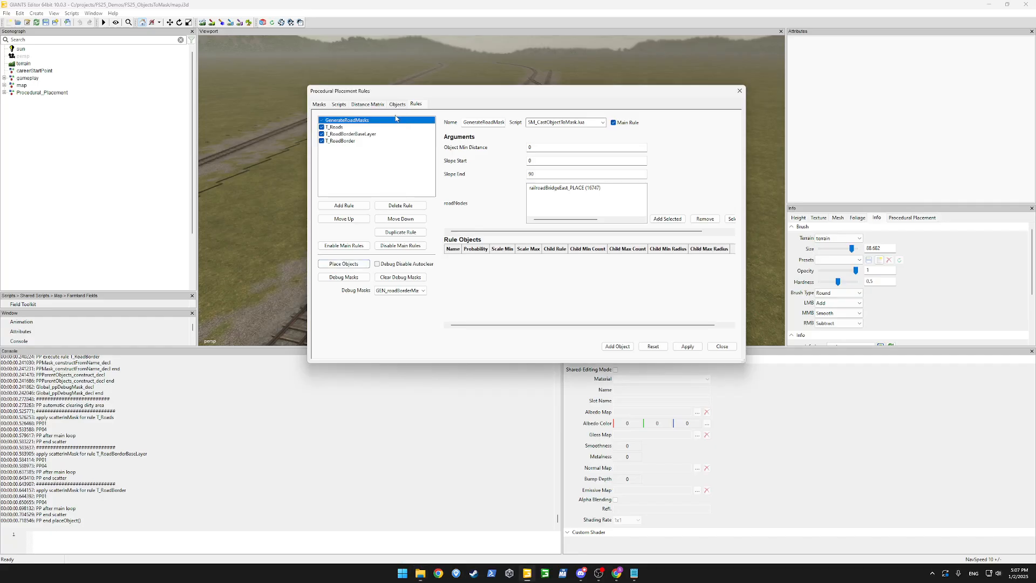
- Inspect the arguments of the ppSaveMask and ppCreateMask.new lines for the inverted mask in the script
left_click(339, 105)
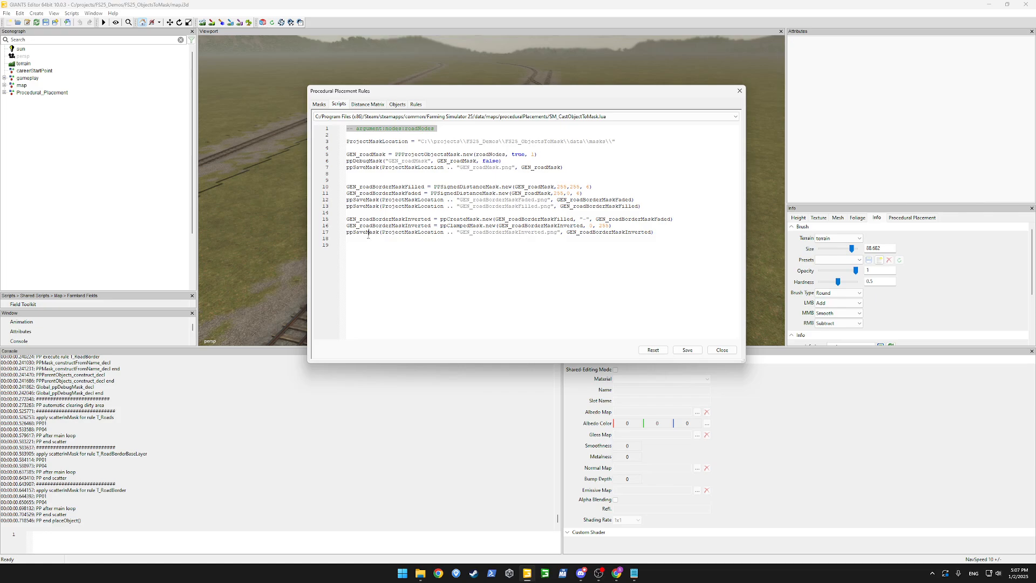
double_click(413, 232)
double_click(581, 232)
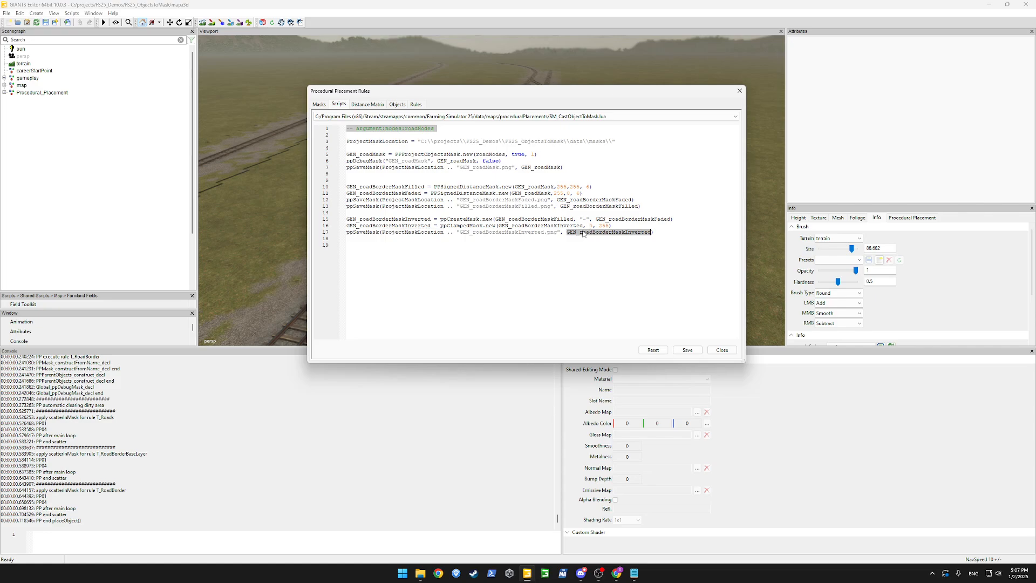
left_click(487, 221)
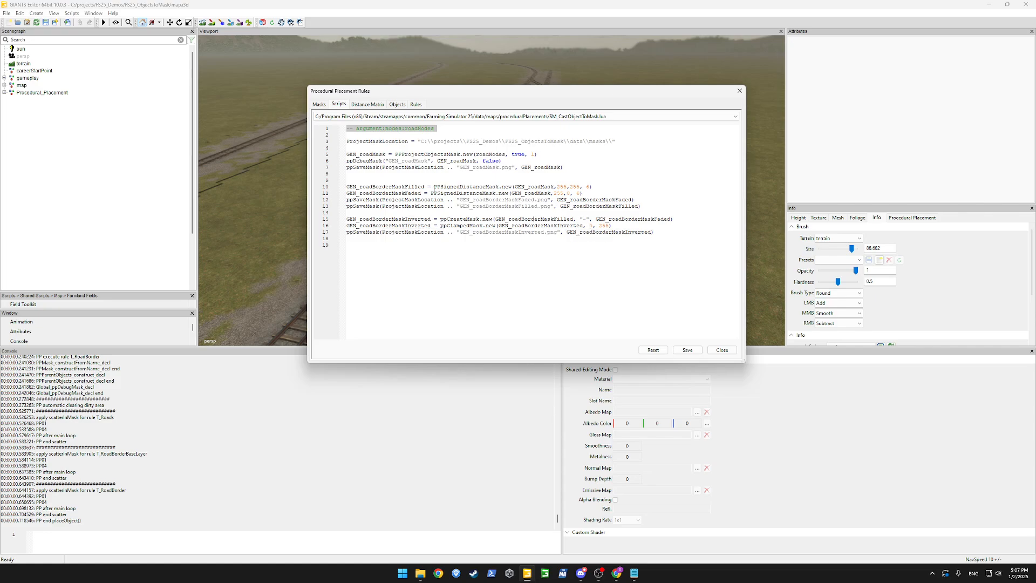
- Try adding a copy of the GEN_roadMask ppDebugMask line directly below the ppCreateMask.new statement
triple_click(402, 161)
key("ctrl+c")
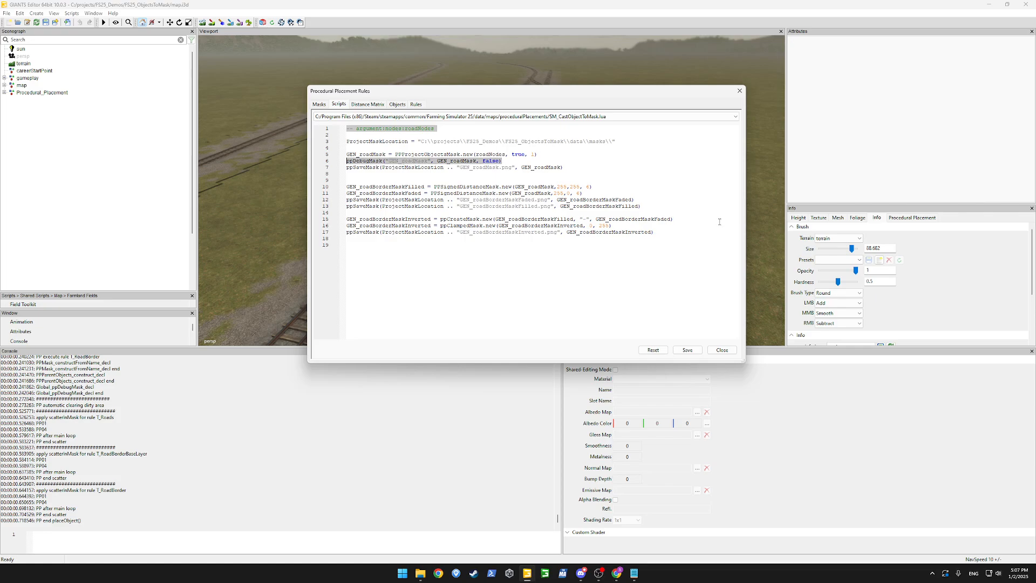
left_click(693, 222)
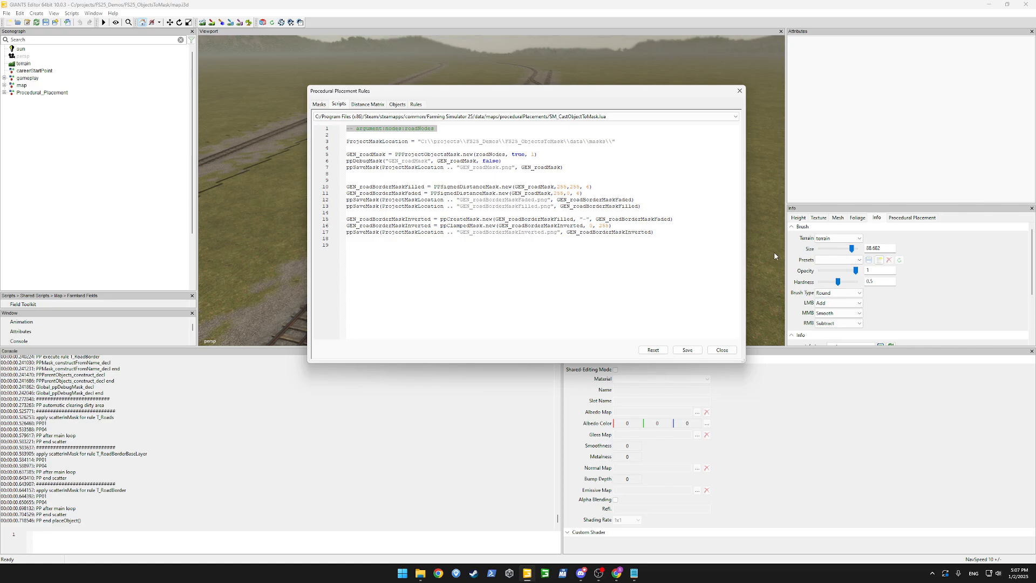
key("Return")
key("ctrl+v")
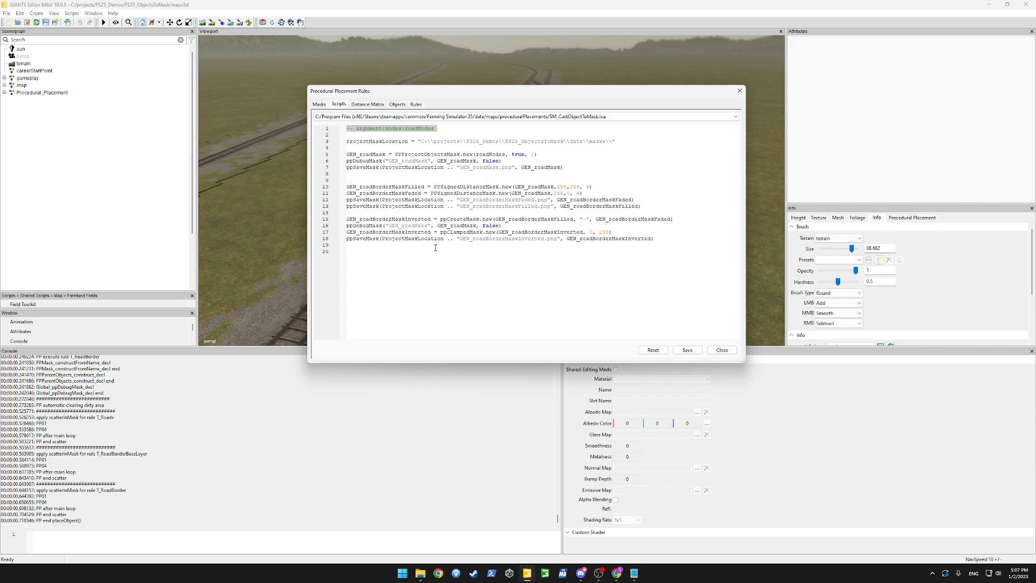
- Delete the copied ppDebugMask line below the ppCreateMask.new statement and save the script
double_click(459, 219)
double_click(486, 219)
double_click(473, 219)
double_click(485, 219)
left_click(479, 219)
left_click(511, 228)
key("shift+Home")
key("BackSpace")
key("BackSpace")
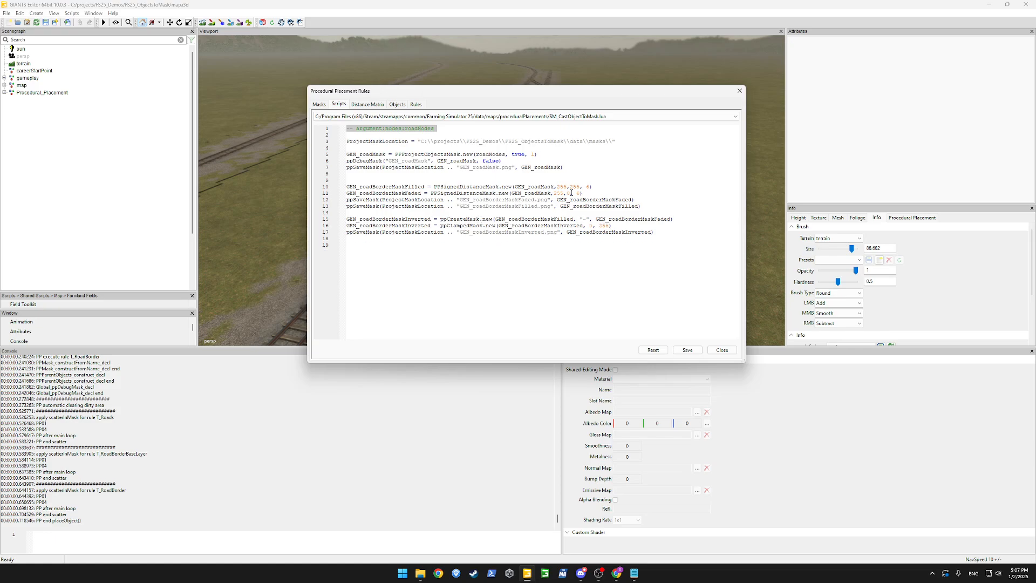
left_click(687, 350)
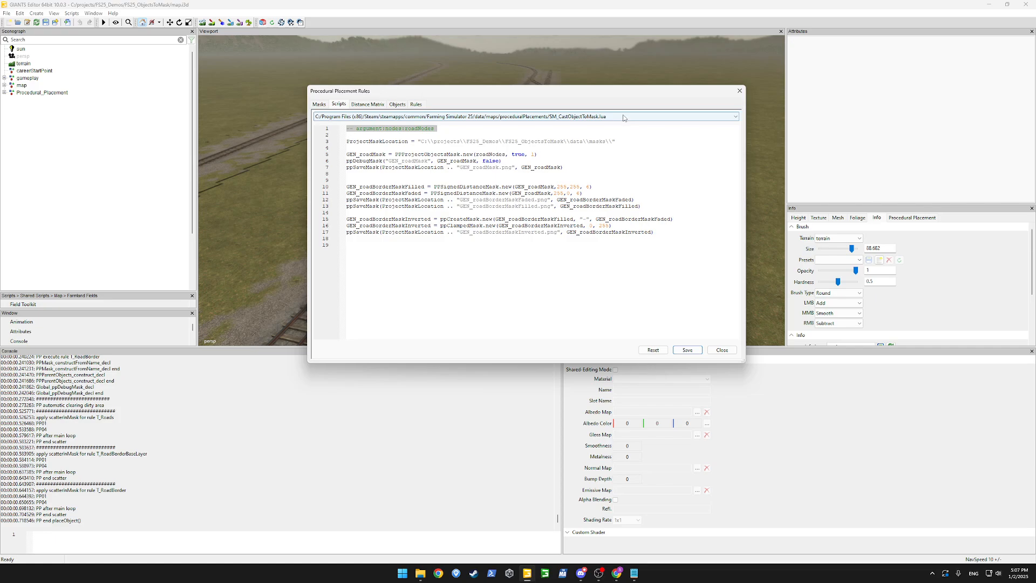
- Open the generateAllMasksFSNAS.lua script and examine how its GEN_forestUPDT lines call PPCreateMask.new and PPClampedMask.new
left_click(735, 117)
left_click(580, 160)
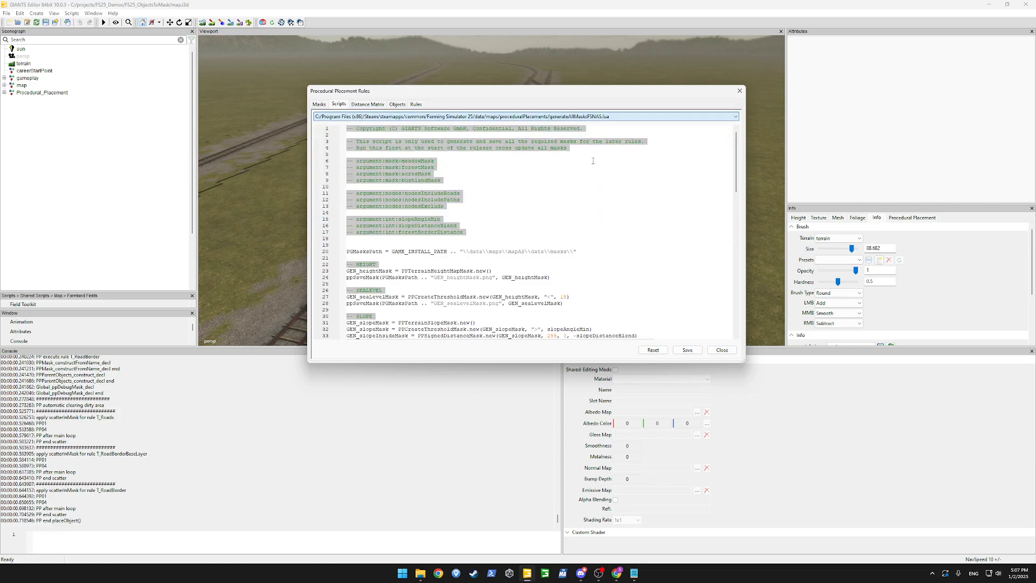
scroll(562, 213, "down", 6)
scroll(563, 213, "down", 19)
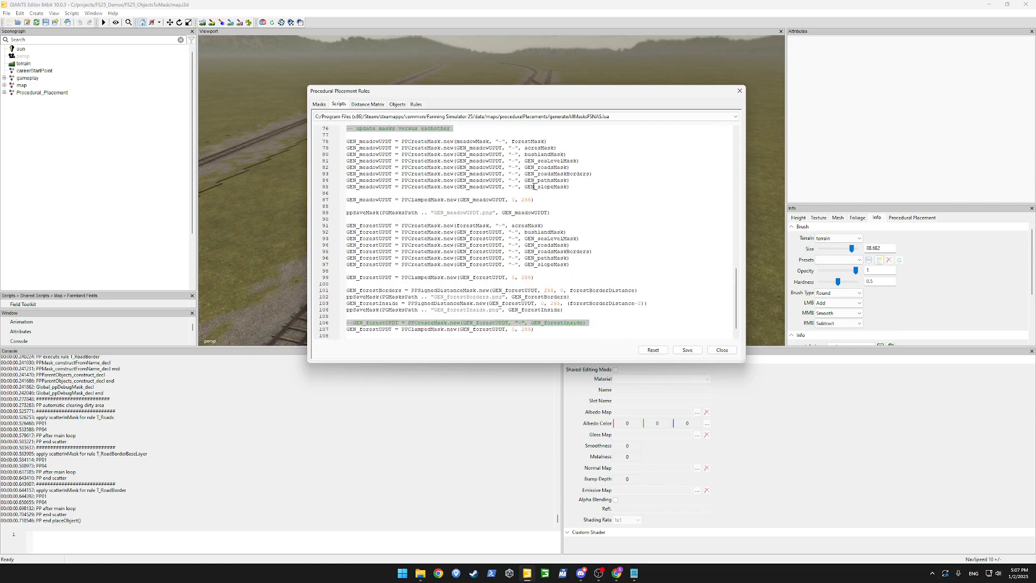
scroll(534, 187, "down", 1)
left_click_drag(471, 211, 534, 213)
left_click(486, 239)
double_click(420, 213)
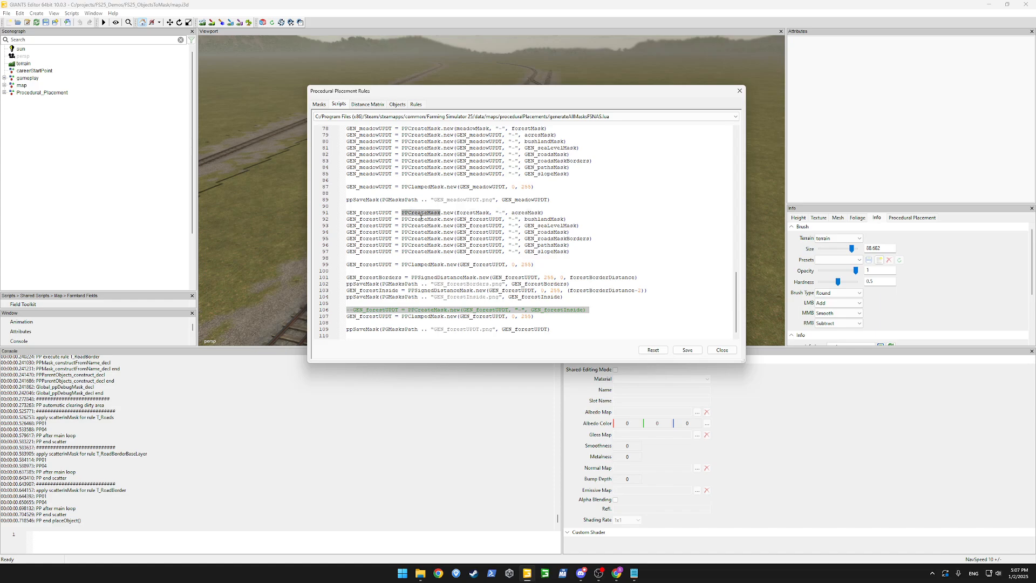
double_click(472, 213)
double_click(526, 213)
double_click(423, 264)
left_click(470, 278)
- Copy the GEN_forestUPDT PPCreateMask.new and PPClampedMask.new lines to the end of the SM_CastObjectToMask.lua script as reference
left_click_drag(547, 268, 315, 255)
key("ctrl+c")
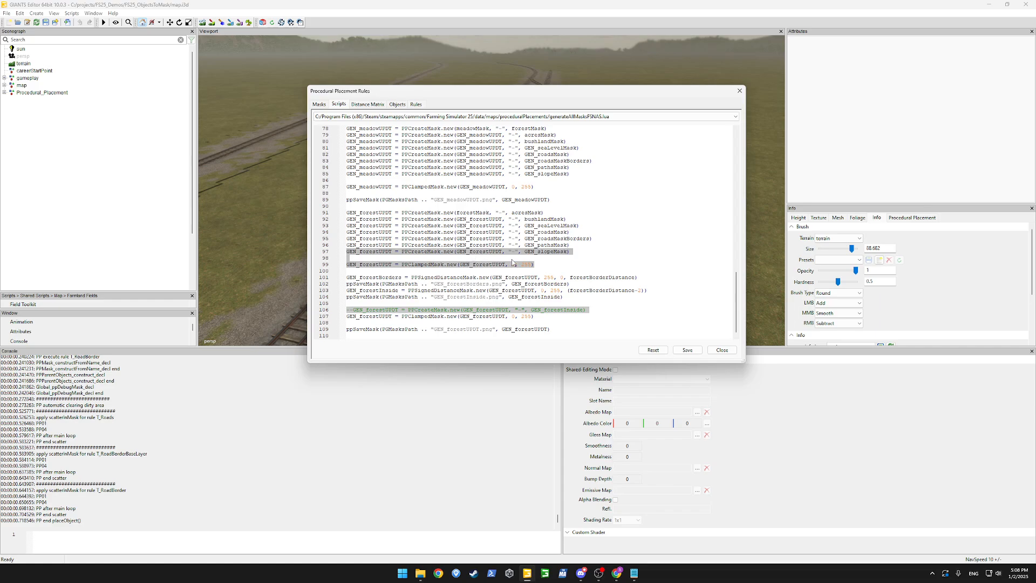
left_click(483, 256)
left_click(539, 116)
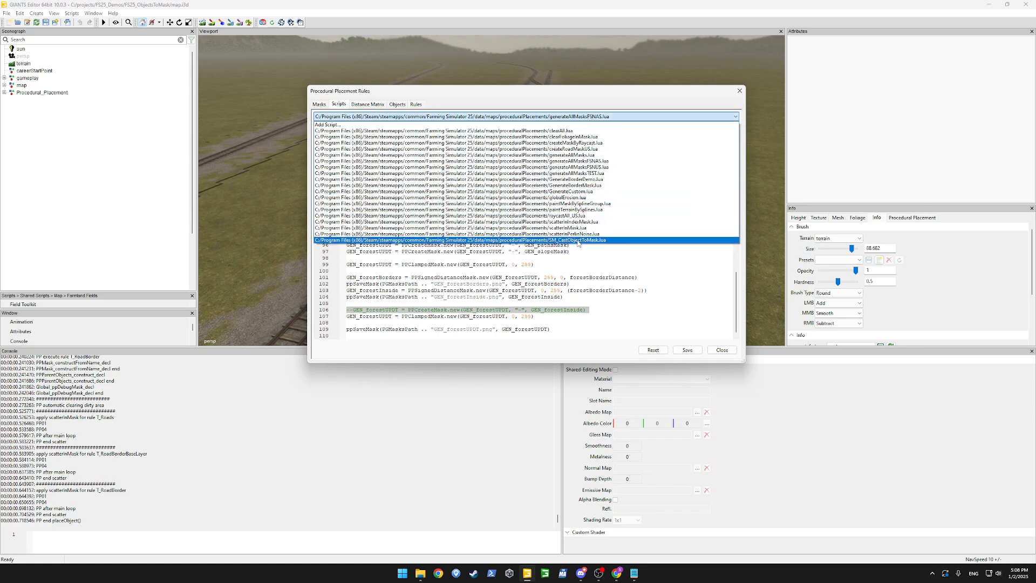
left_click(482, 239)
key("ctrl+v")
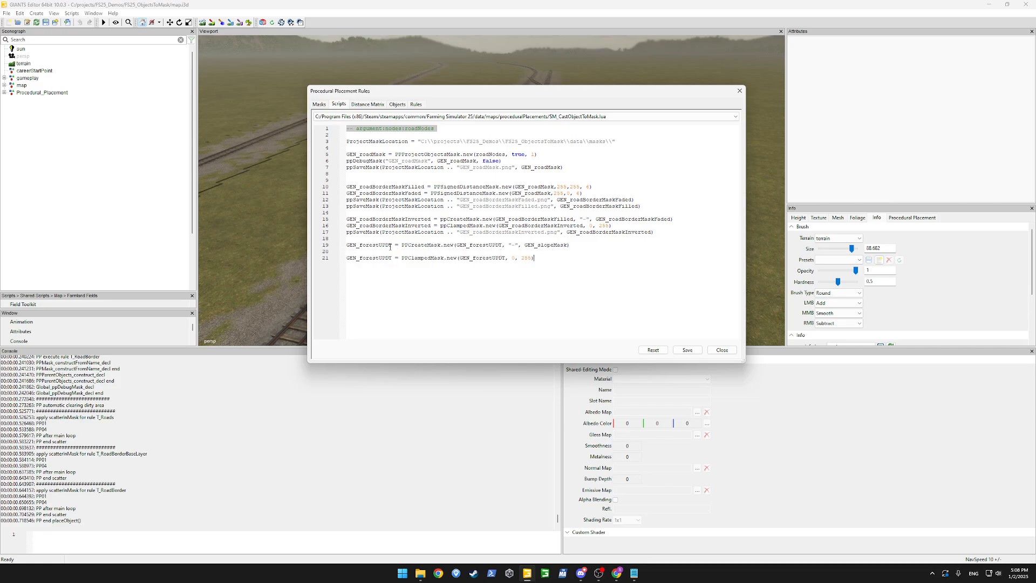
- Replace the function names in the two GEN_roadBorderMaskInverted lines with PPCreateMask and PPClampedMask, copied from the reference lines
double_click(437, 246)
key("ctrl+c")
double_click(452, 221)
key("ctrl+v")
double_click(426, 257)
double_click(457, 224)
key("ctrl+v")
- Delete the pasted GEN_forestUPDT reference lines from the end of the script and save it
left_click_drag(534, 258, 329, 246)
key("BackSpace")
key("BackSpace")
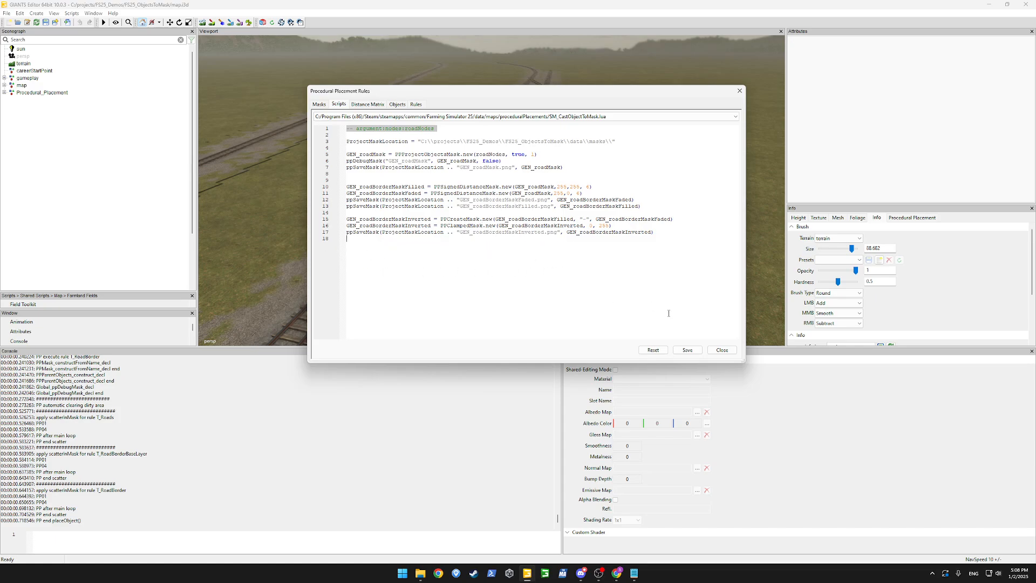
left_click(687, 350)
- Run the placement rules, check the masks folder in File Explorer for GEN_roadBorderMaskInverted.png, and return to GIANTS Editor
left_click(416, 104)
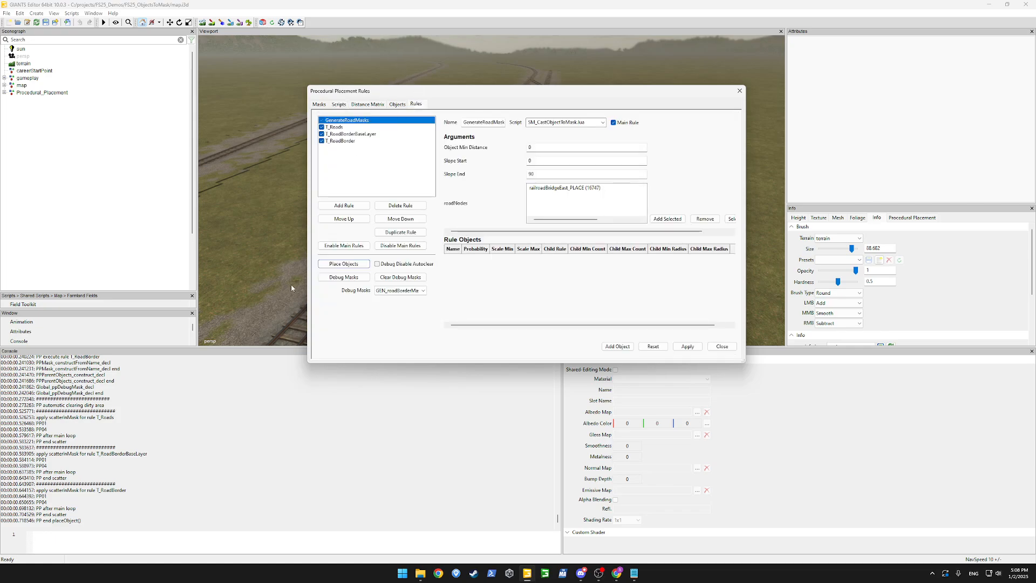
left_click(331, 265)
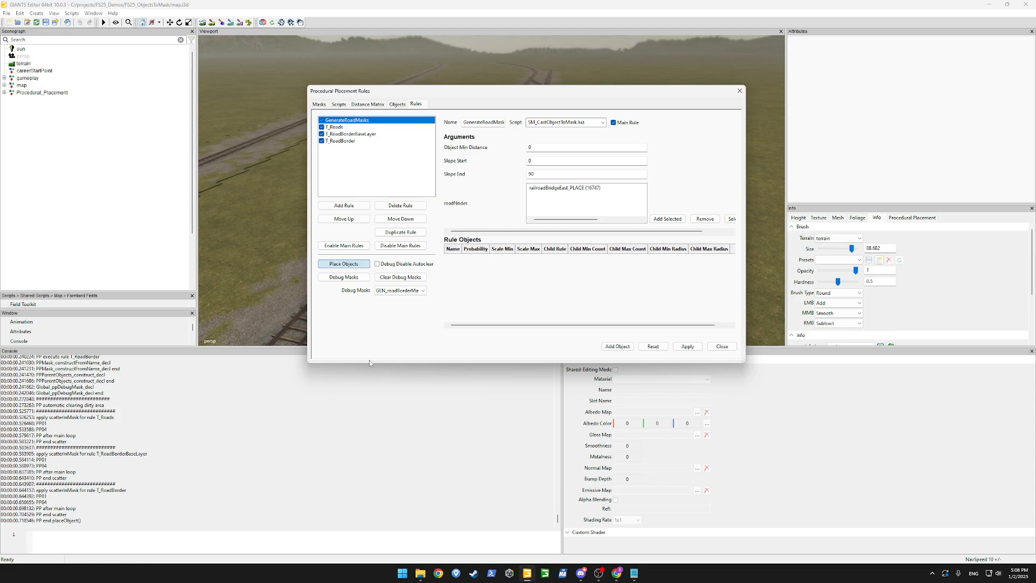
left_click(421, 571)
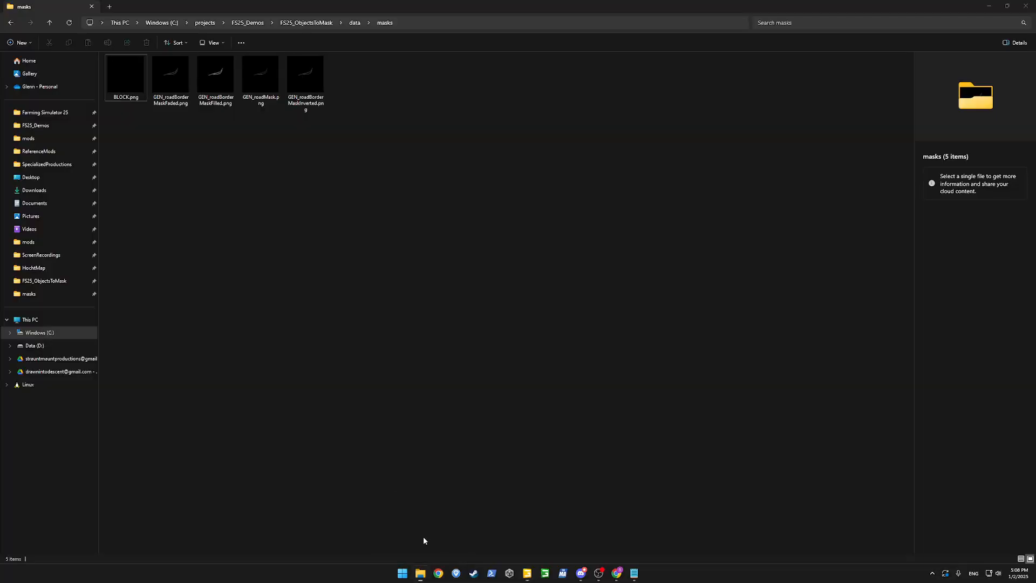
left_click(265, 101)
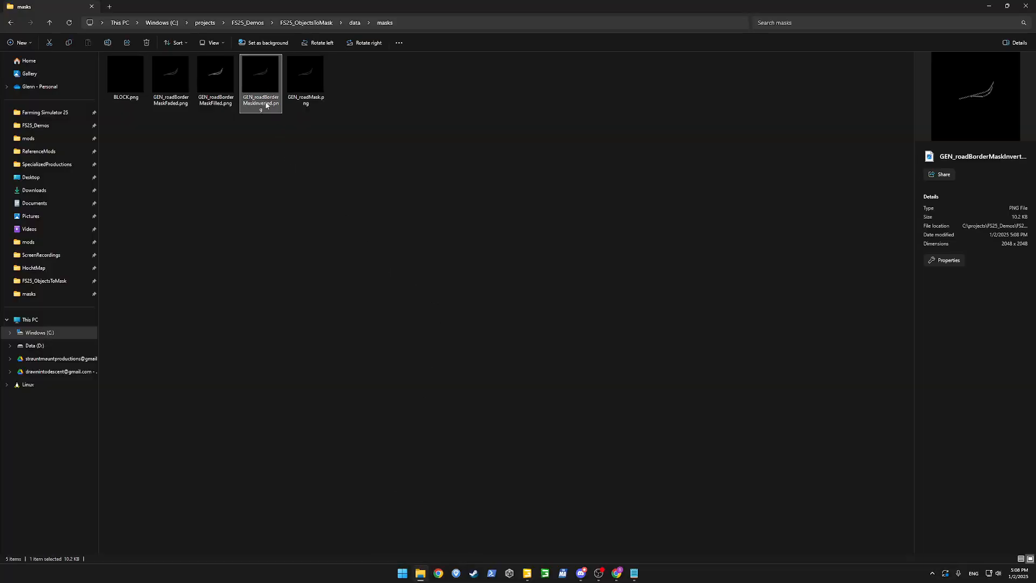
left_click(274, 122)
key("alt+Tab")
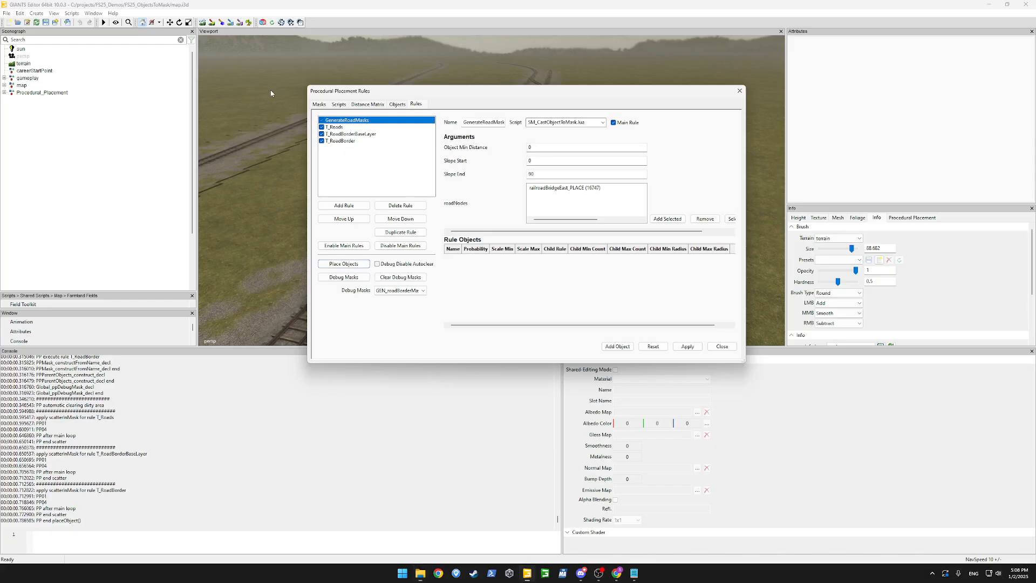
- Try a lowercase pp prefix on the SignedDistanceMask.new call of GEN_roadBorderMaskFilled and restore the uppercase PP
left_click(339, 104)
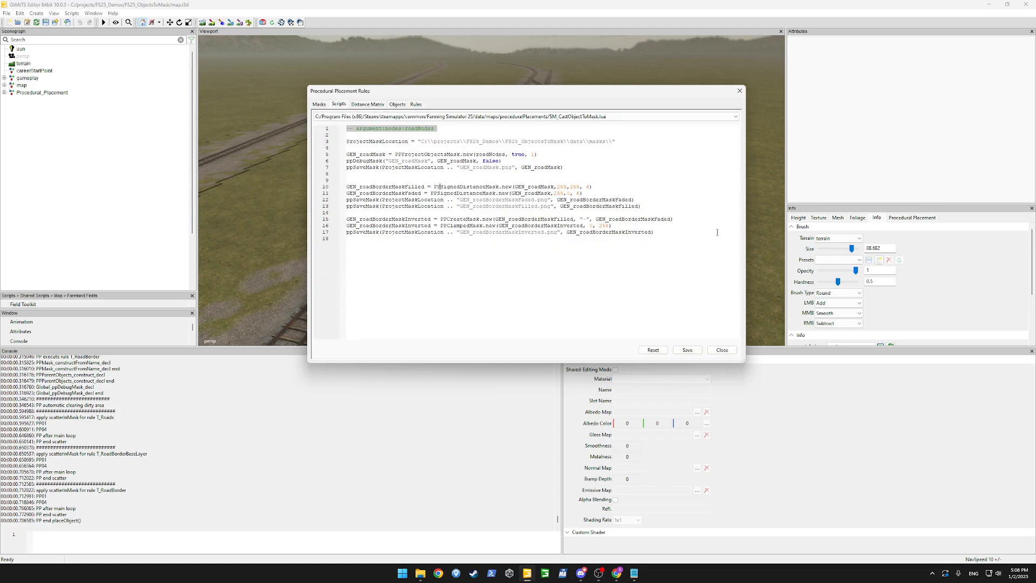
key("BackSpace")
key("BackSpace")
type("pp")
key("BackSpace")
key("BackSpace")
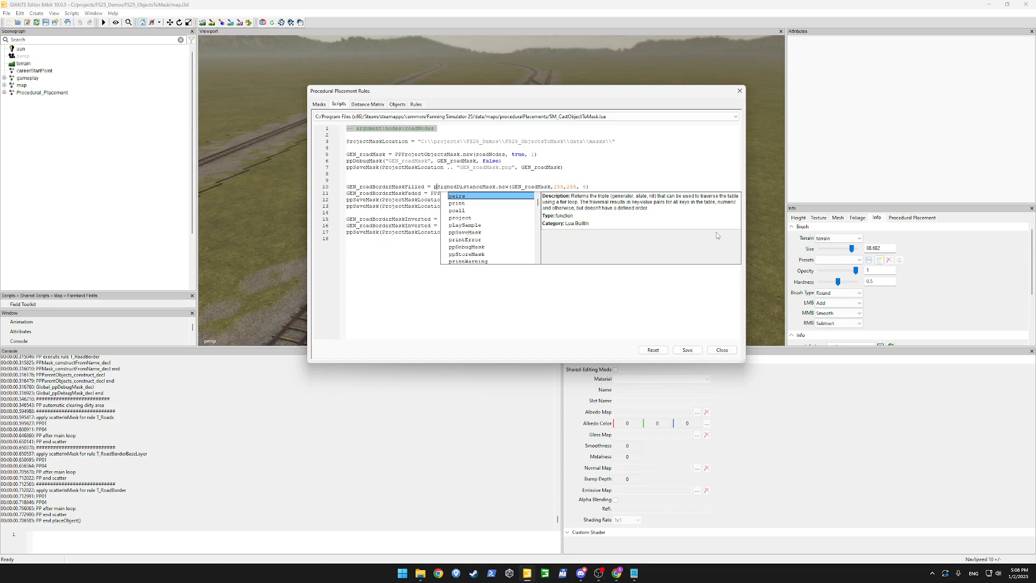
type("PP")
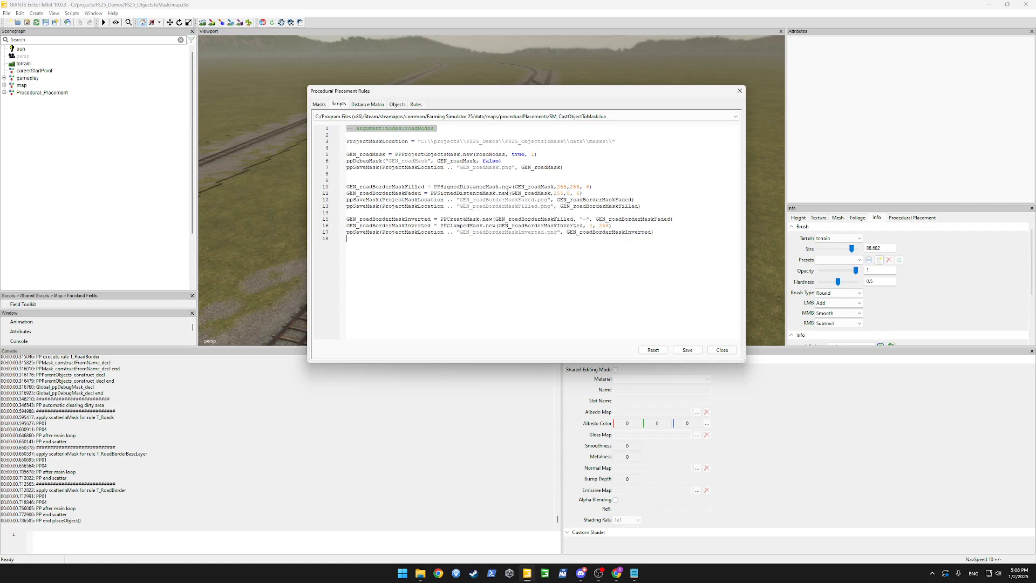
- Inspect GEN_roadBorderMaskInverted.png from the masks folder up close around the track borders, and return to GIANTS Editor
key("alt+Tab")
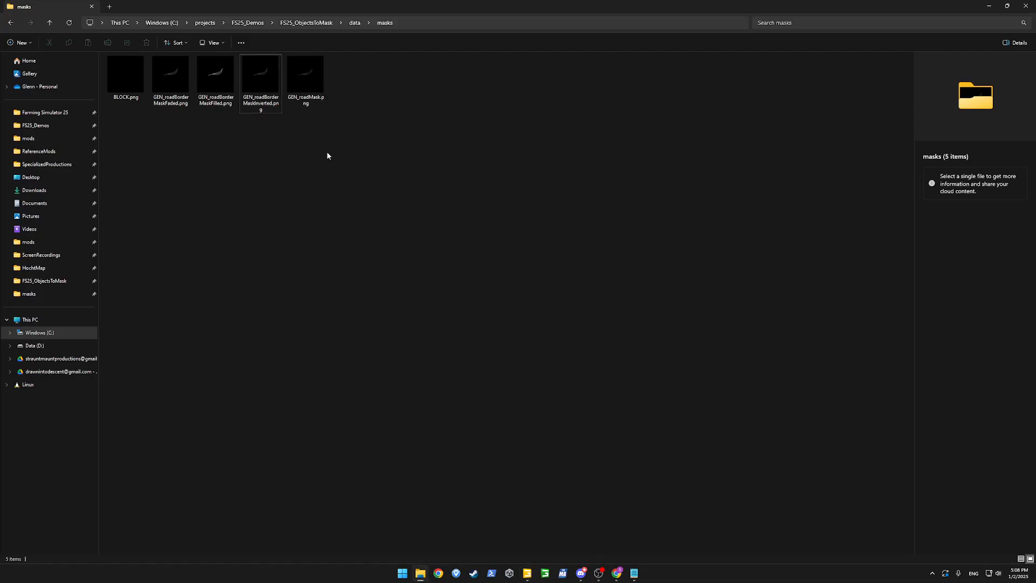
double_click(264, 81)
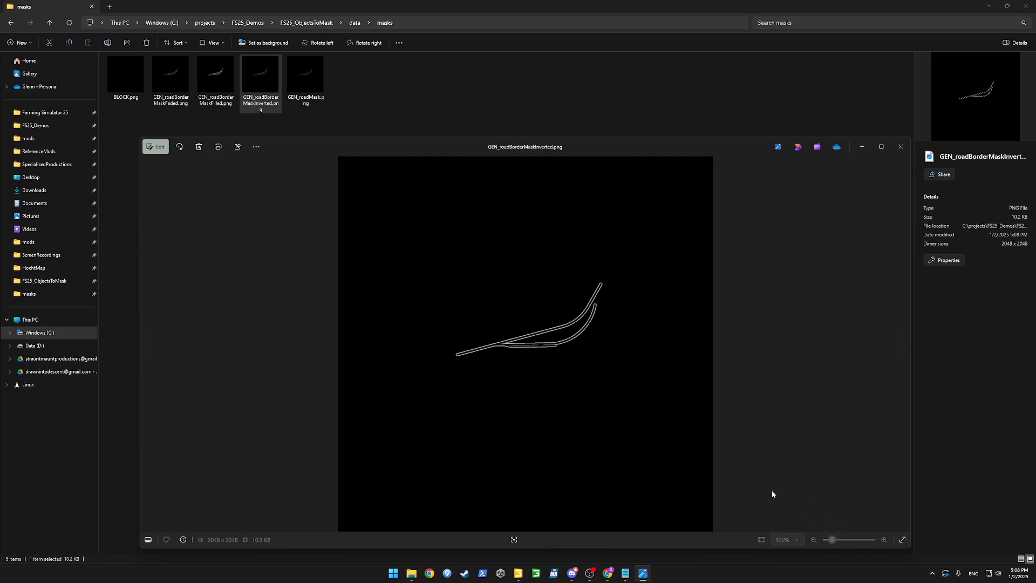
left_click(900, 146)
double_click(260, 95)
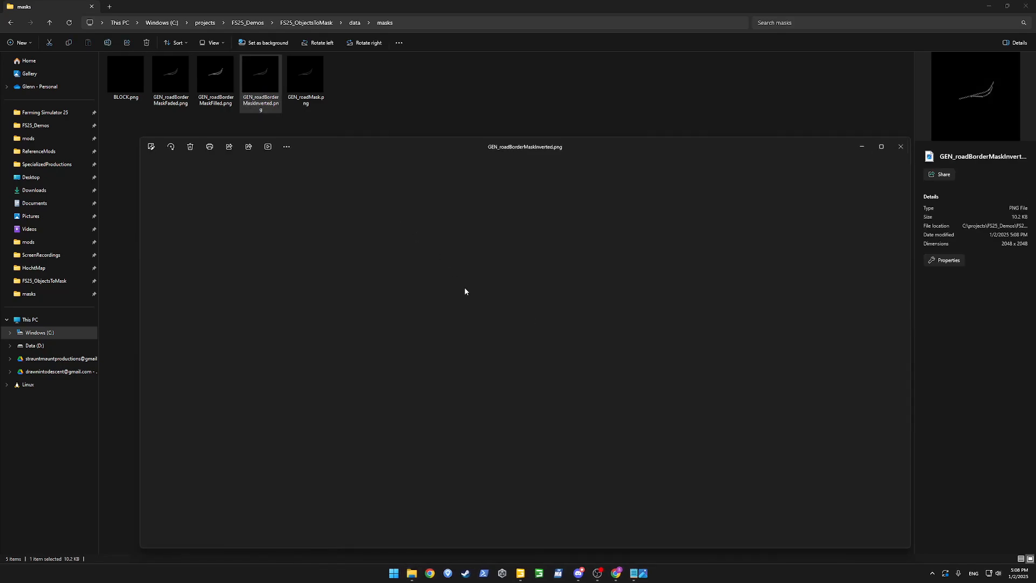
scroll(494, 347, "up", 5)
scroll(494, 347, "up", 6)
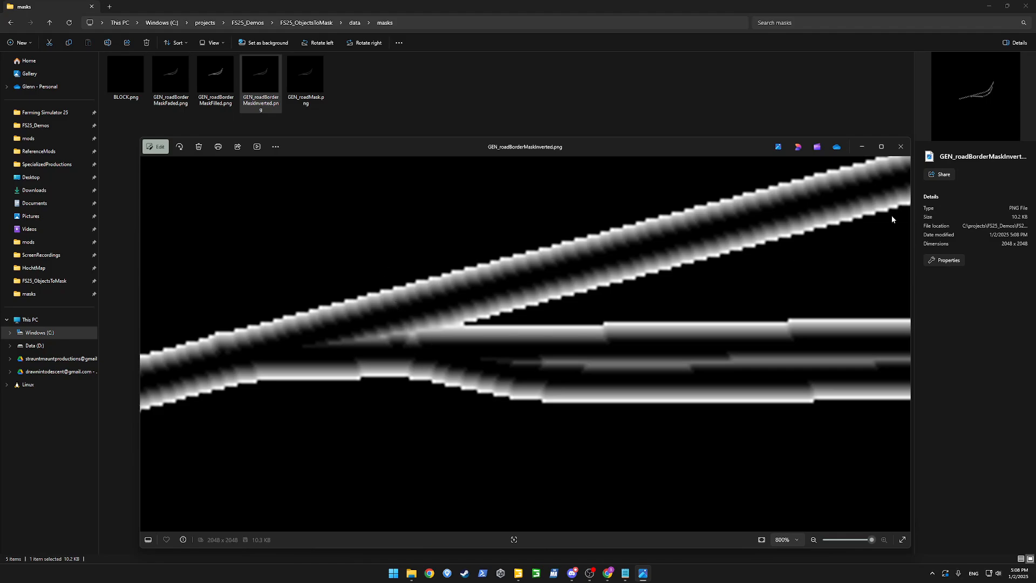
left_click(900, 146)
left_click(527, 573)
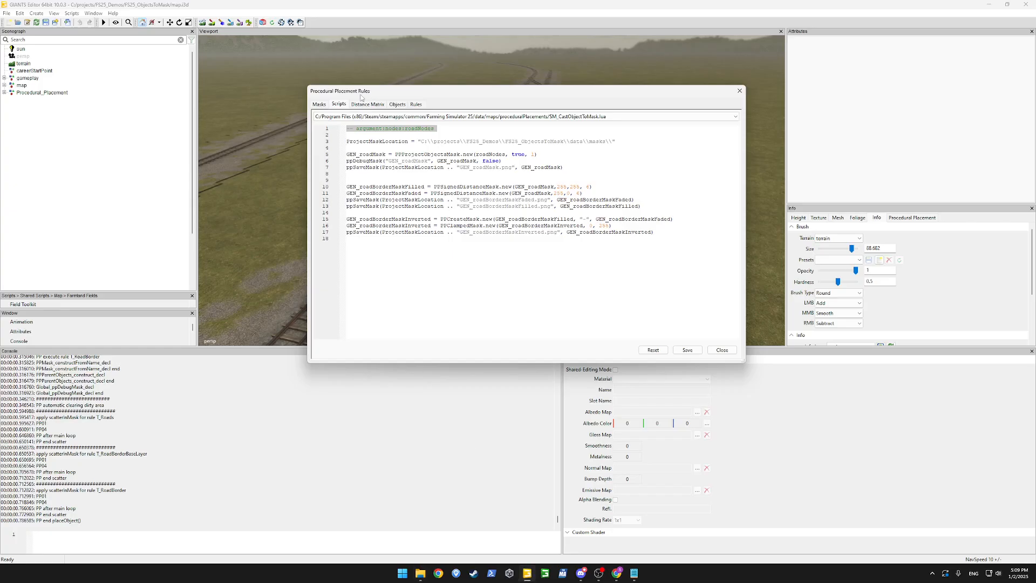
- Add GEN_roadBorderMaskInverted.png to the placement masks, name it GEN_roadBorderMaskInverted, and apply the change
left_click(318, 104)
left_click(545, 228)
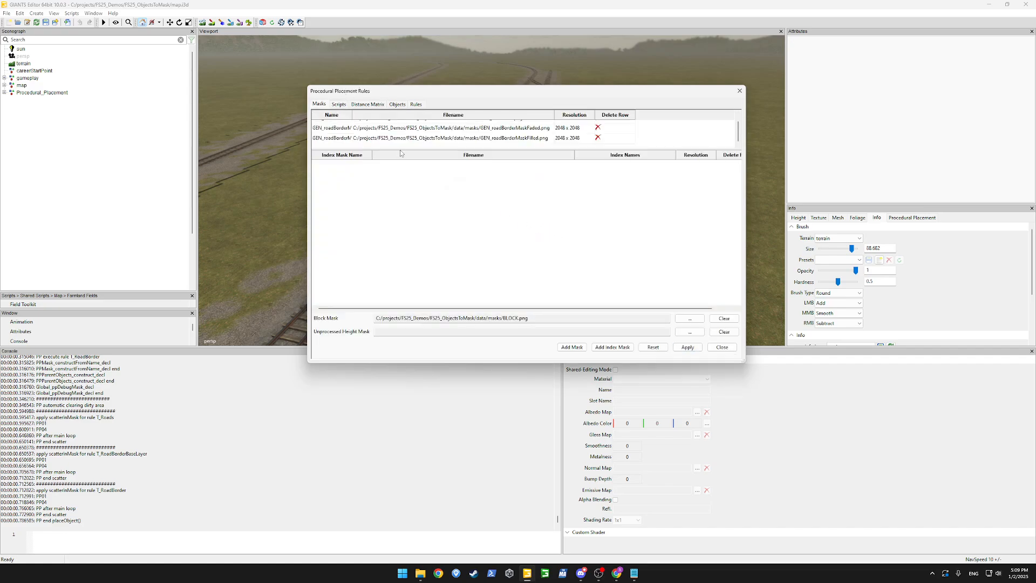
left_click_drag(406, 191, 406, 194)
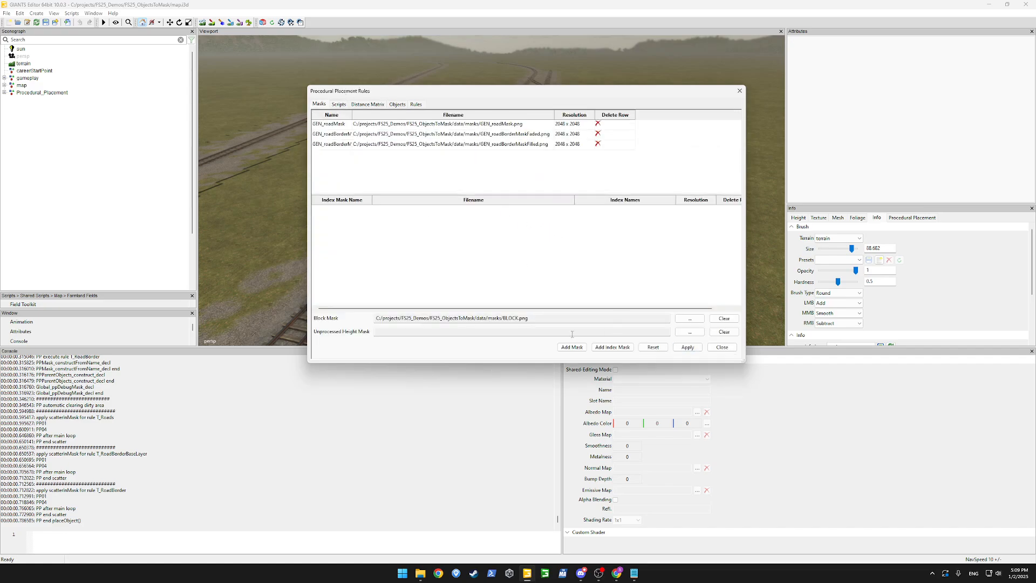
double_click(352, 114)
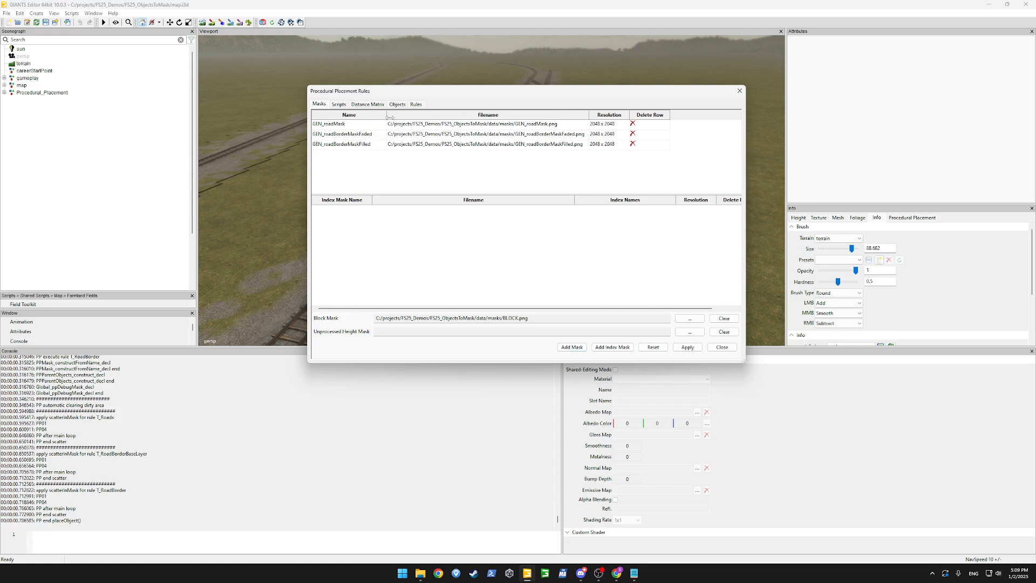
left_click(566, 347)
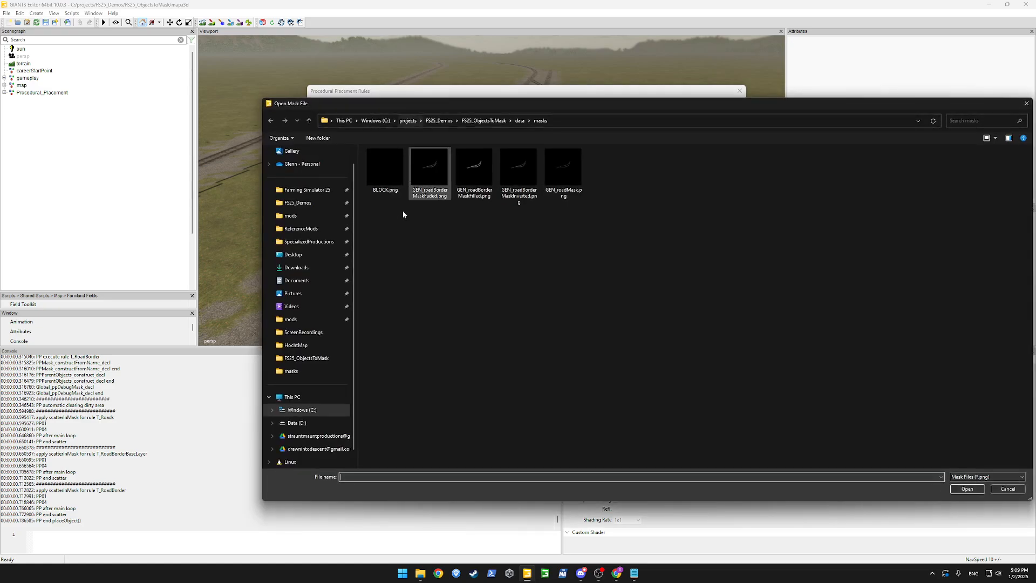
double_click(516, 168)
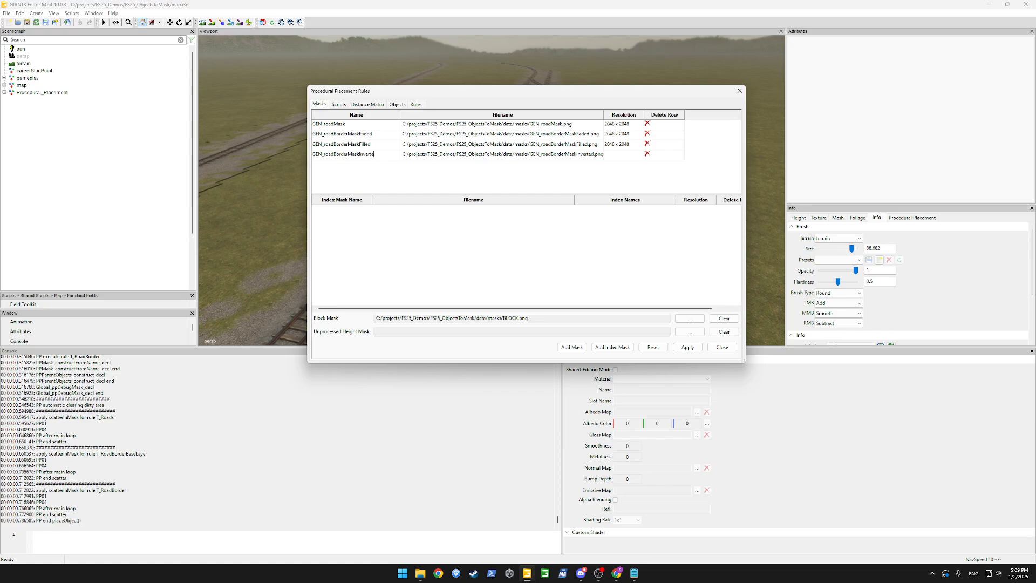
type("d")
left_click(684, 350)
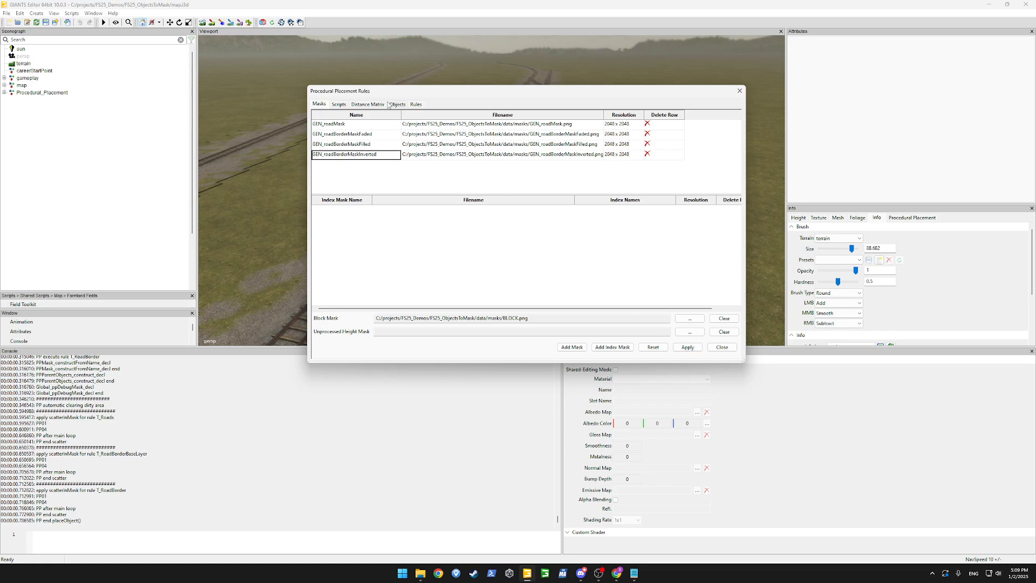
- Add a foliage object to the placement objects using the meadow foliage layer in the greenMiddle state
left_click(416, 104)
left_click(397, 104)
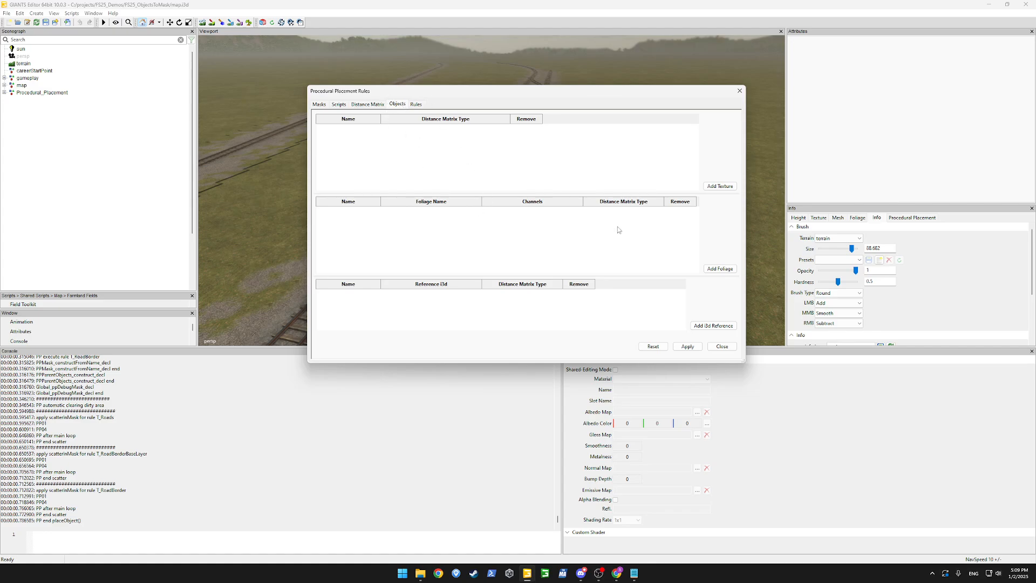
left_click(721, 268)
left_click(401, 135)
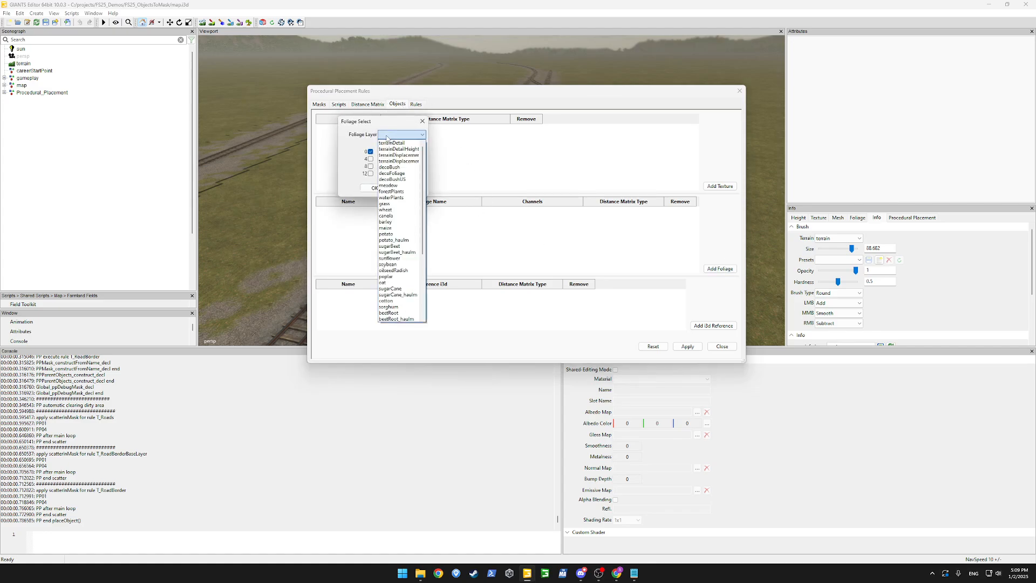
left_click(395, 169)
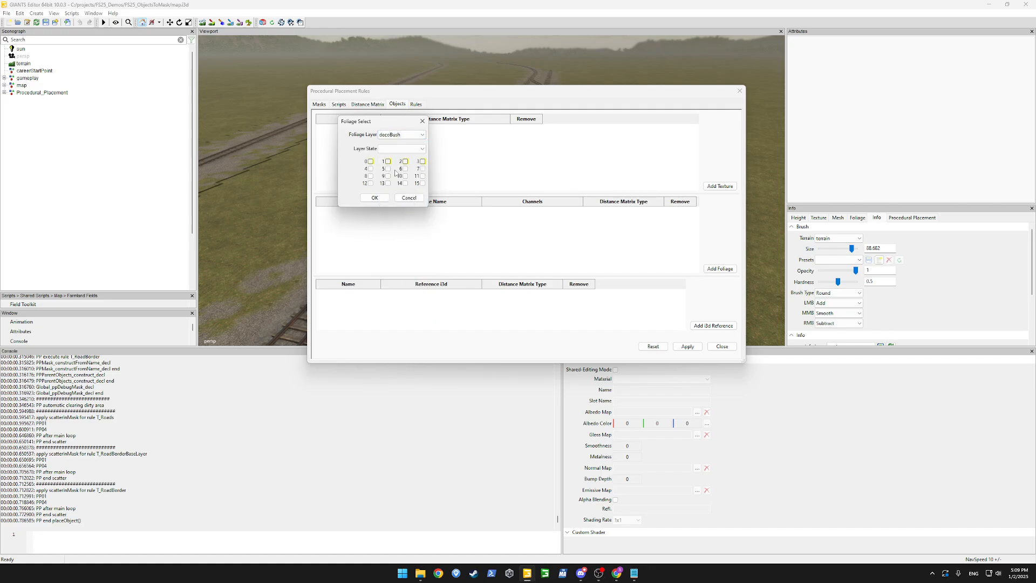
left_click(398, 149)
left_click(399, 150)
left_click(399, 150)
left_click(398, 149)
left_click(395, 135)
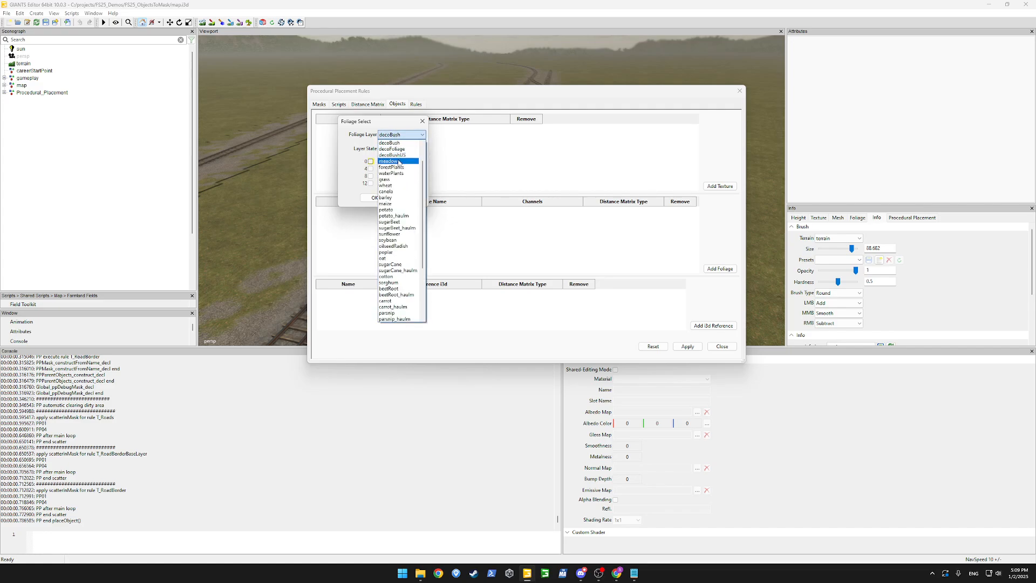
left_click(399, 162)
left_click(401, 149)
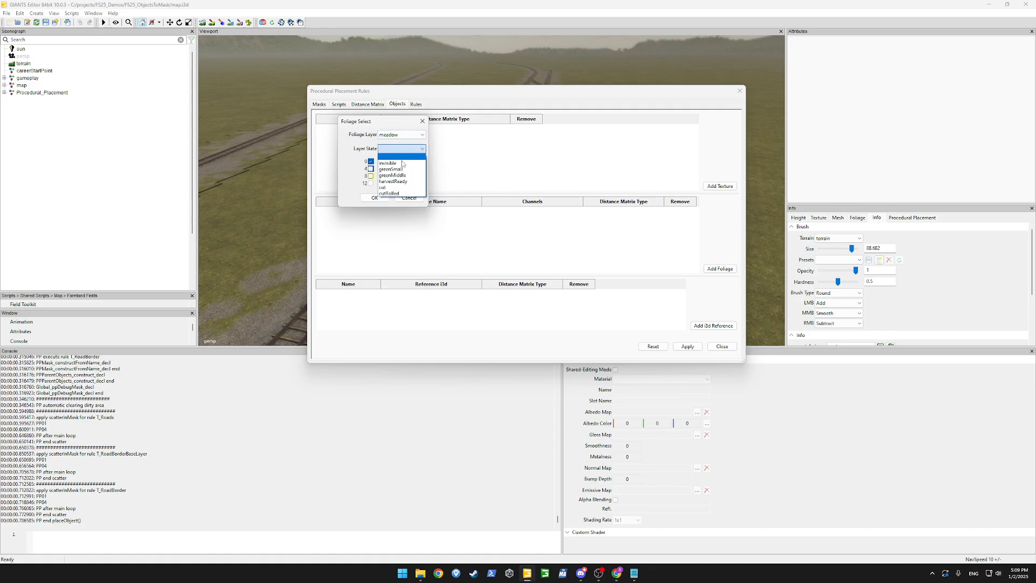
left_click(404, 177)
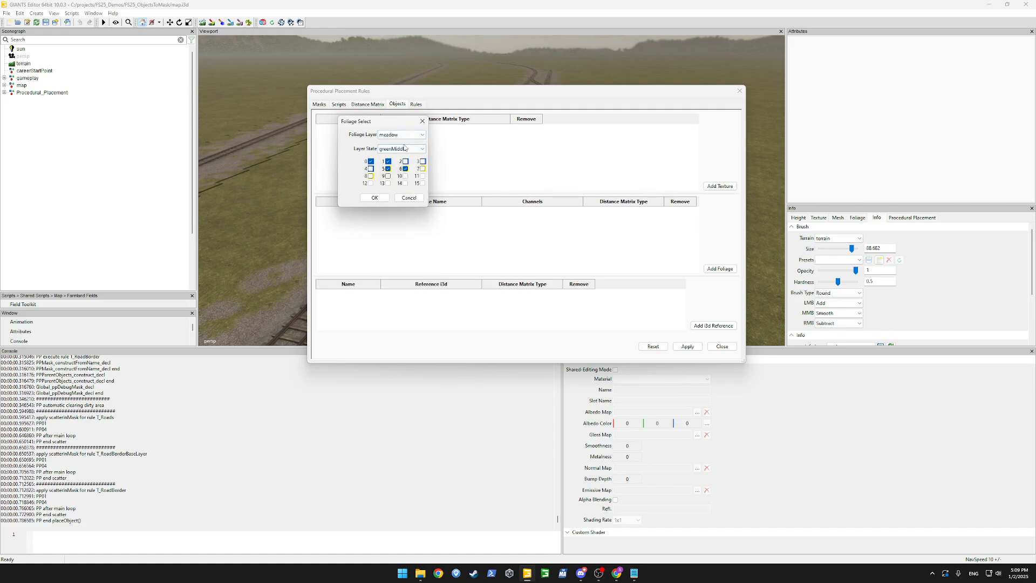
left_click(377, 199)
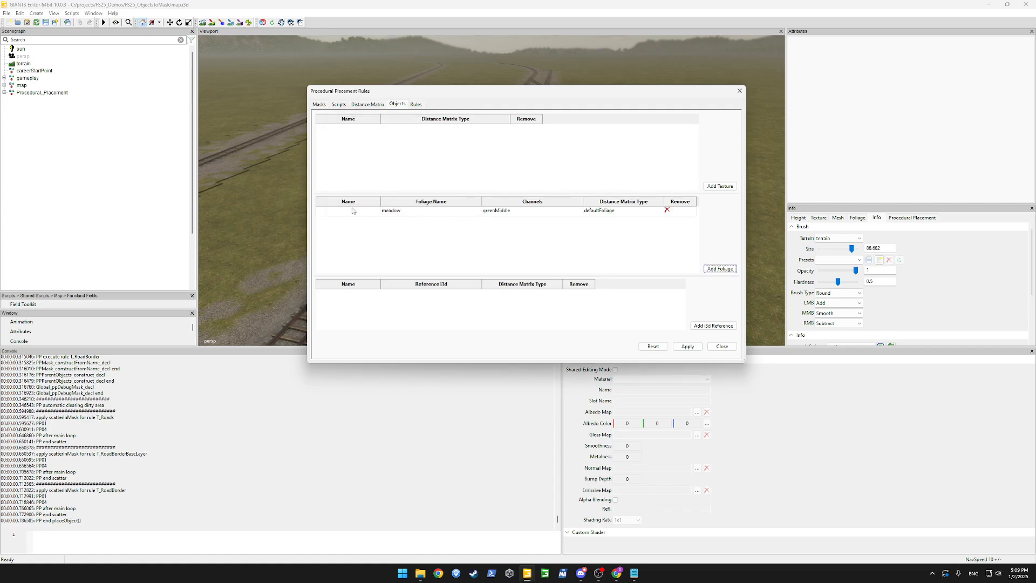
- Name the new foliage object Meadow and apply the change
double_click(352, 211)
type("Meadow")
key("Return")
left_click(688, 347)
left_click(462, 251)
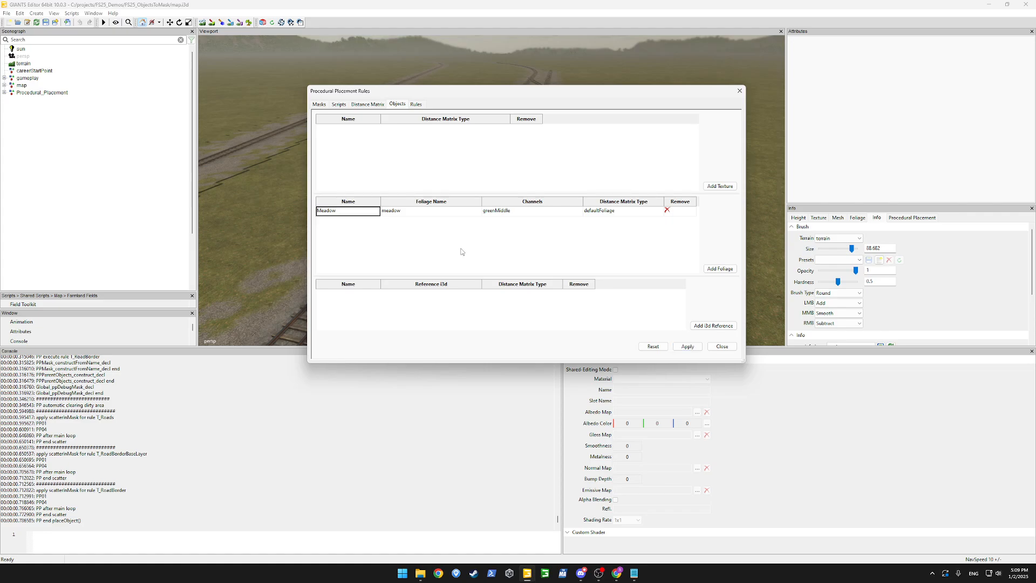
- Add a placement rule named F_RoadBorderInverted that uses the scatterInMask.lua script with the GEN_roadBorderMaskInverted mask
left_click(421, 105)
left_click(344, 205)
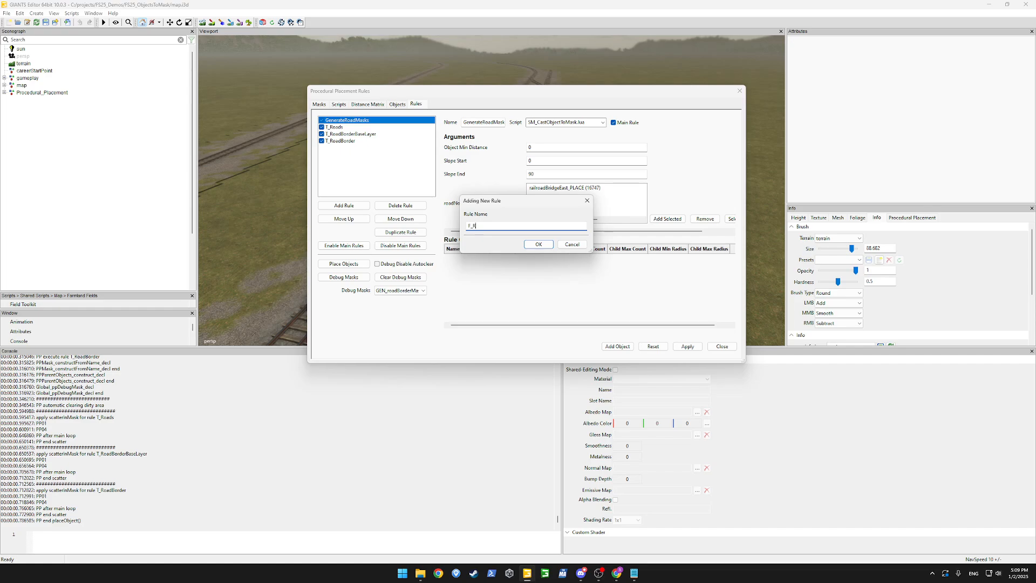
type("F_RoadBorderInverted")
key("Return")
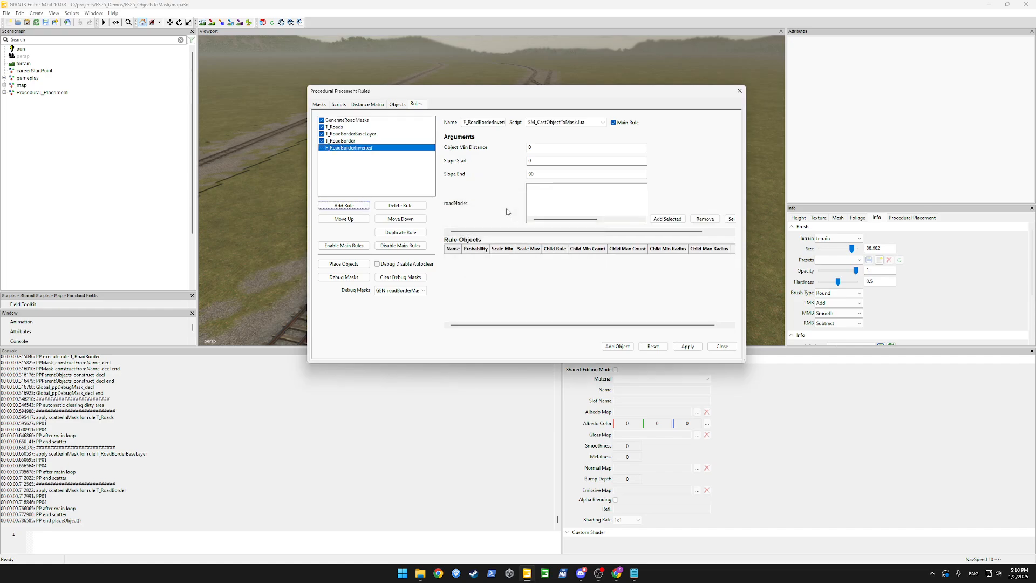
left_click(601, 124)
left_click(561, 228)
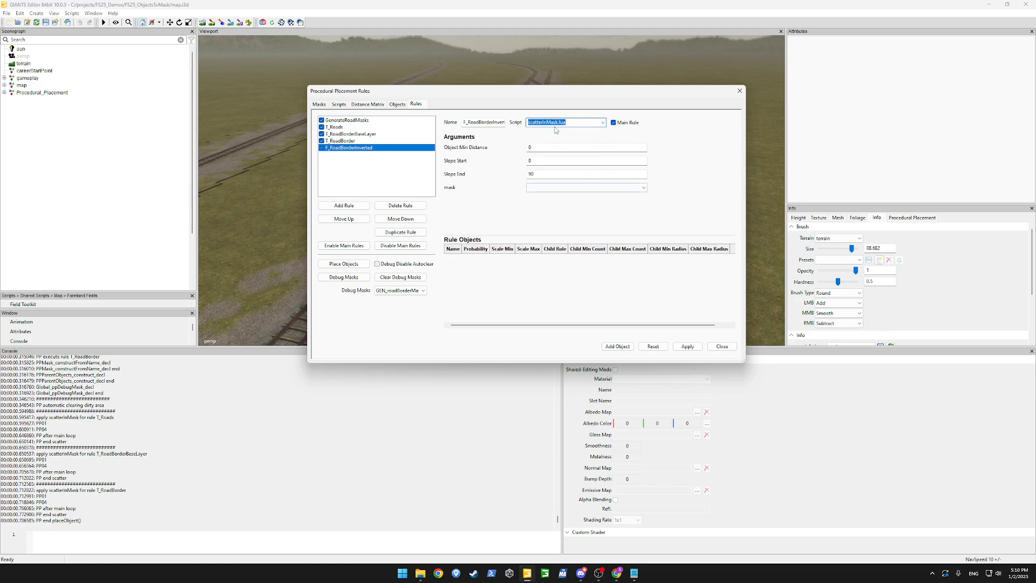
left_click(559, 189)
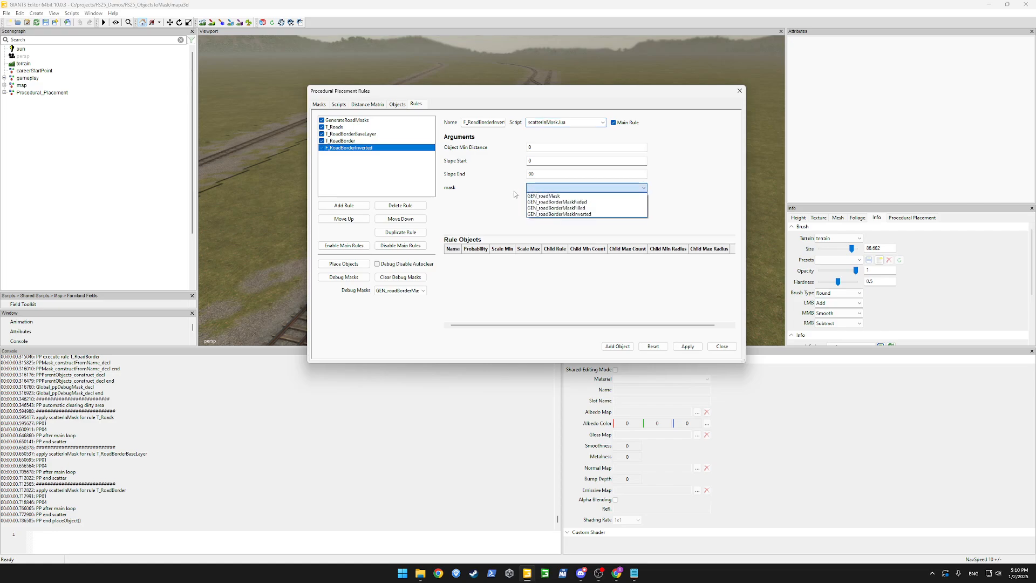
left_click(587, 213)
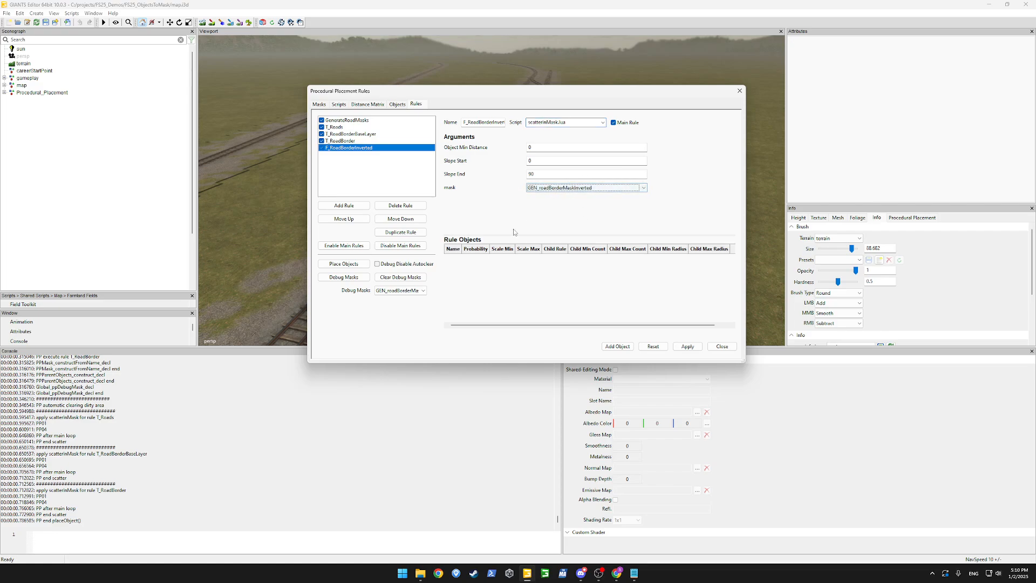
- Add the Meadow foliage object to the F_RoadBorderInverted rule and apply the change
left_click(617, 346)
double_click(455, 258)
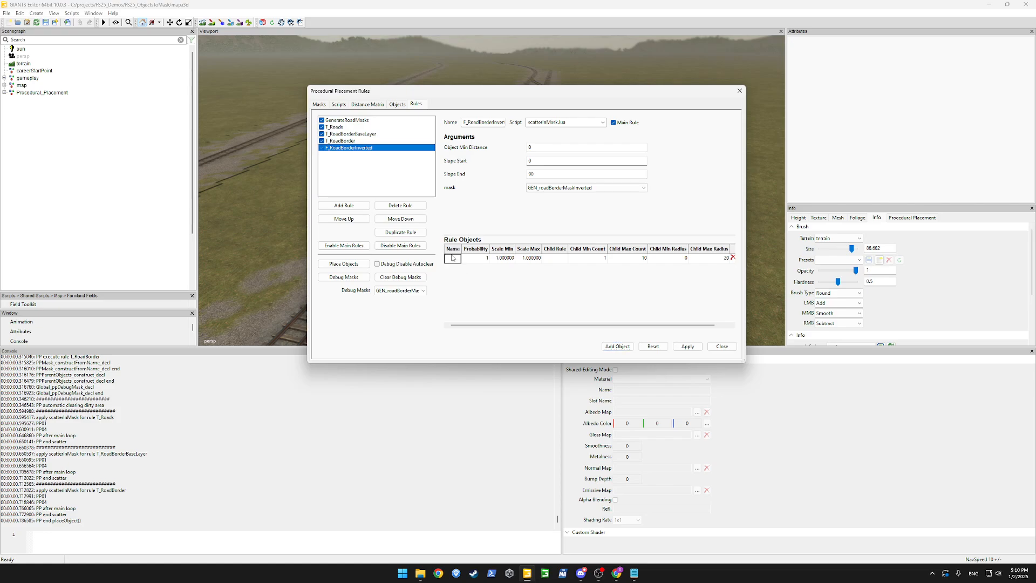
left_click(518, 259)
left_click_drag(517, 283, 518, 418)
left_click(497, 442)
left_click(687, 345)
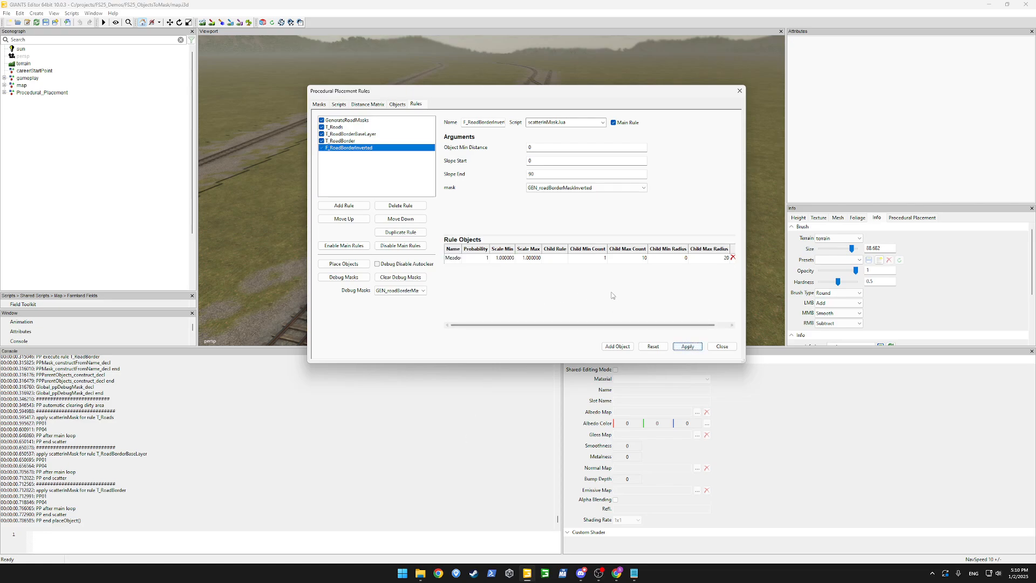
- Run the object placement for the enabled rules and examine the meadow foliage along the railway track borders
left_click(343, 264)
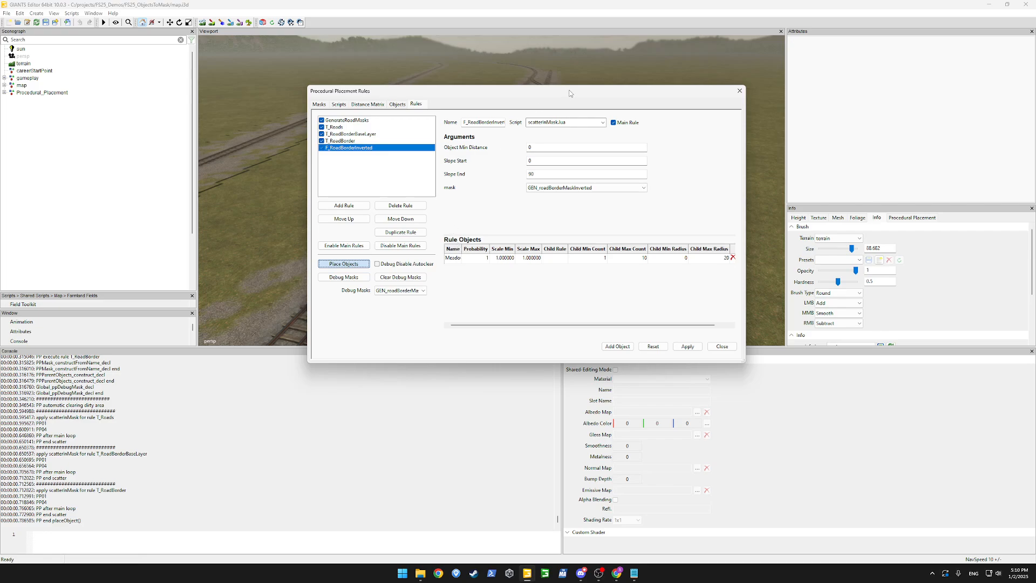
left_click_drag(570, 94, 130, 171)
scroll(452, 203, "up", 5)
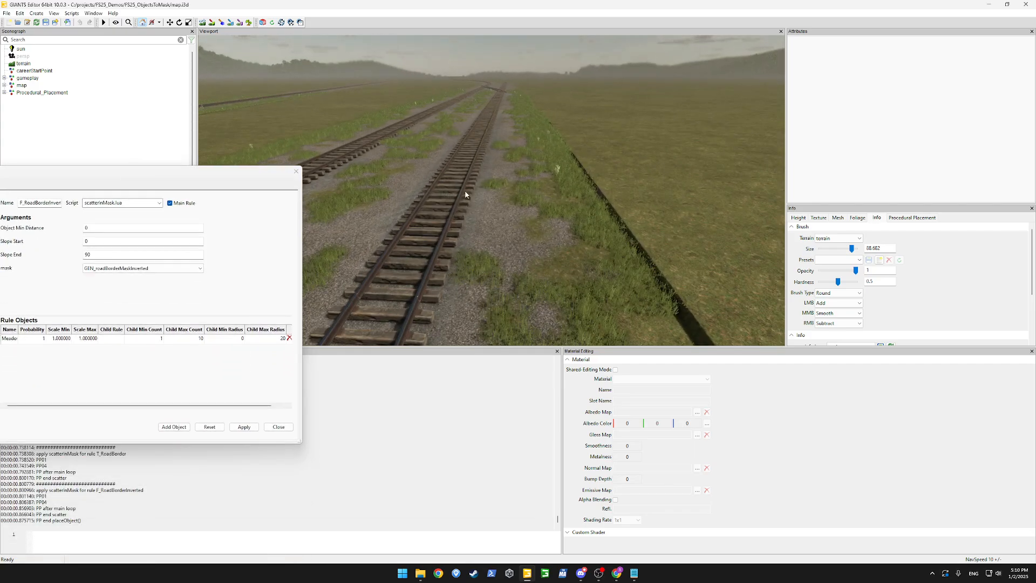
mouse_move(480, 264)
left_mouse_down("alt")
mouse_move(497, 225)
mouse_move(487, 286)
mouse_move(587, 184)
mouse_move(471, 236)
mouse_move(486, 254)
mouse_move(513, 259)
mouse_move(536, 227)
mouse_move(291, 218)
mouse_move(286, 198)
mouse_move(301, 195)
mouse_move(278, 171)
mouse_move(481, 240)
mouse_move(493, 255)
left_mouse_up("alt")
scroll(301, 196, "up", 10)
scroll(278, 171, "up", 10)
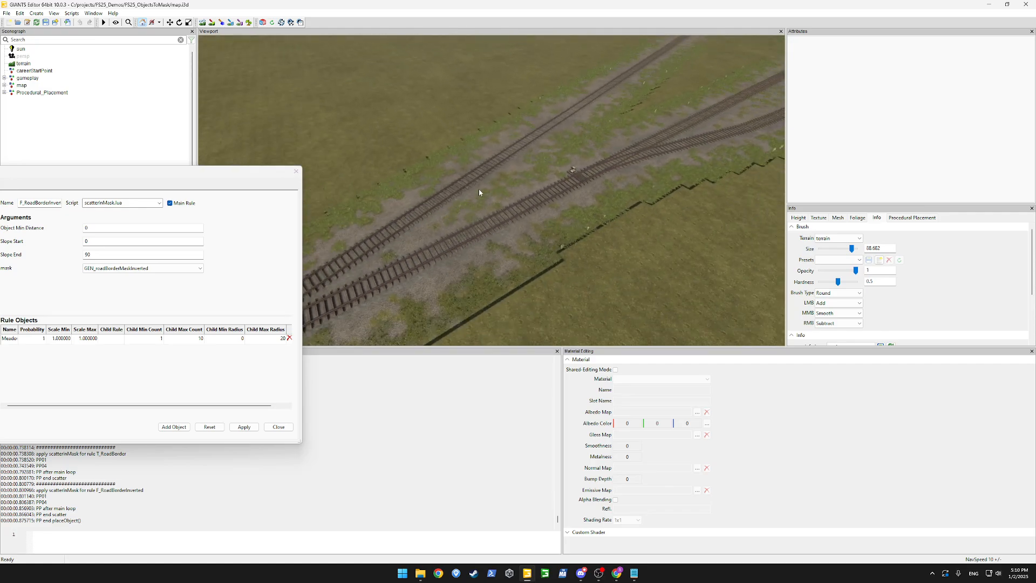
left_click_drag(592, 160, 622, 103, "alt")
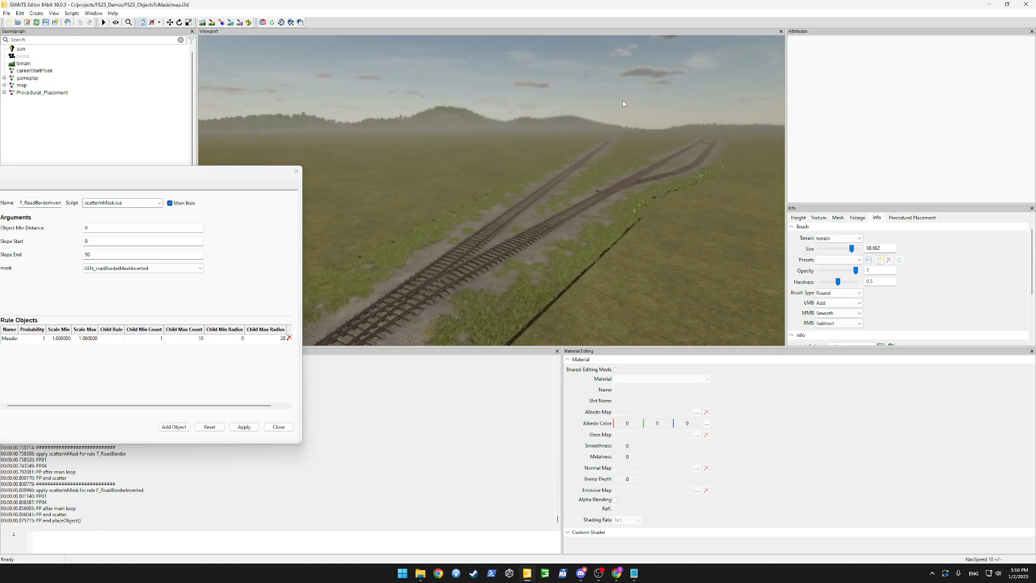
left_click_drag(260, 166, 583, 108)
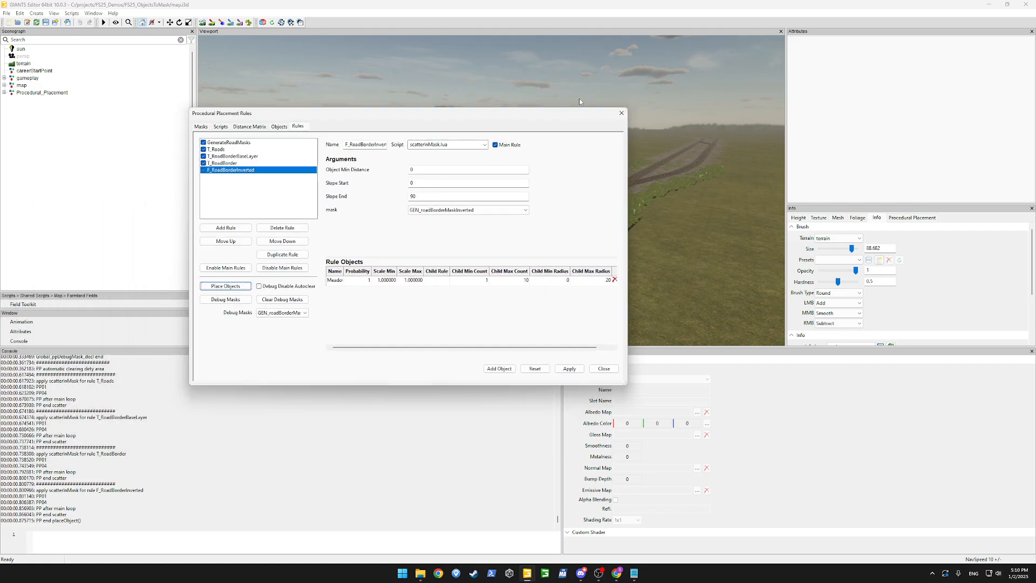